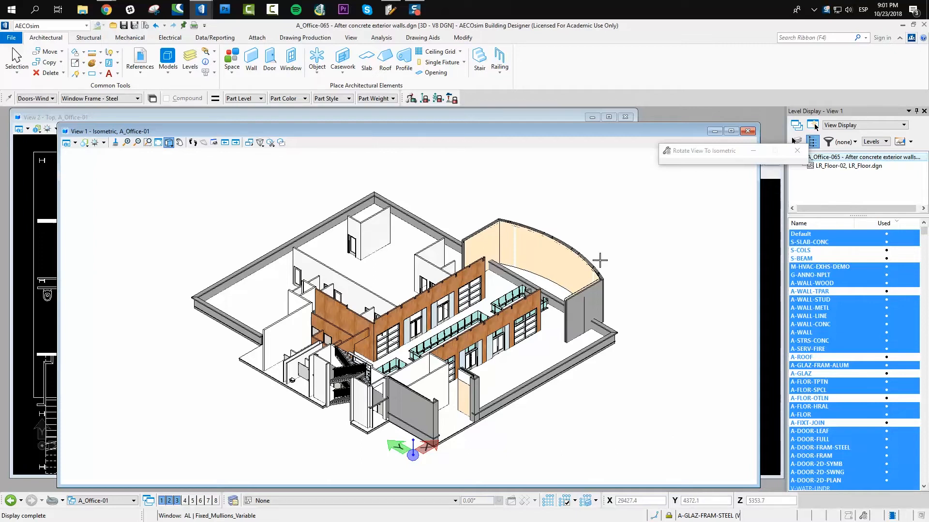
Rotate the isometric view dynamically to look at the curved concrete exterior wall and the railings behind it from outside.
{"action": "scroll", "coordinate": [438, 321], "scroll_direction": "up", "scroll_amount": 3}
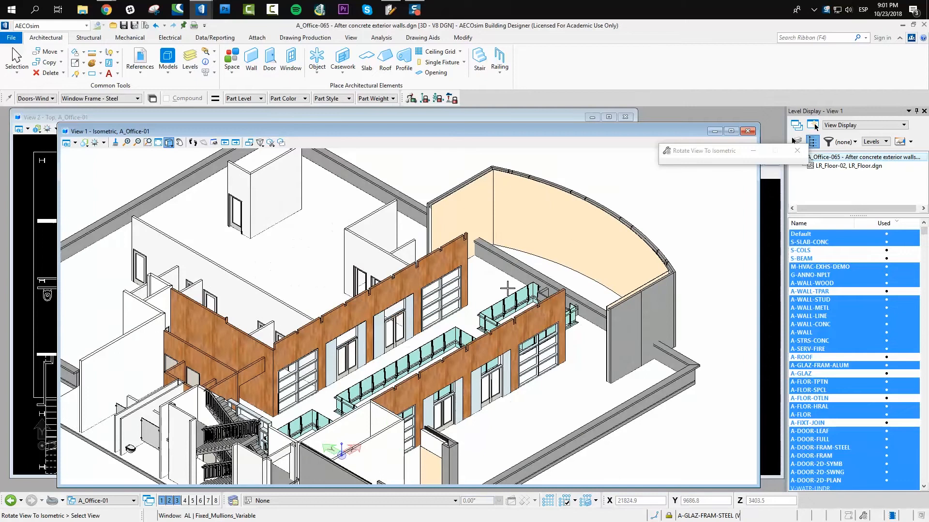
{"action": "key", "text": "Delete"}
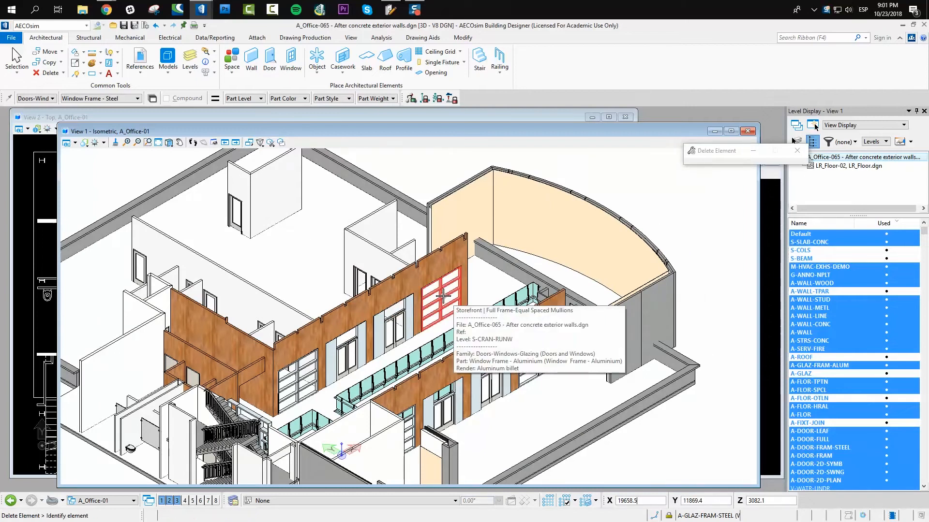
{"action": "scroll", "coordinate": [561, 241], "scroll_direction": "down", "scroll_amount": 2}
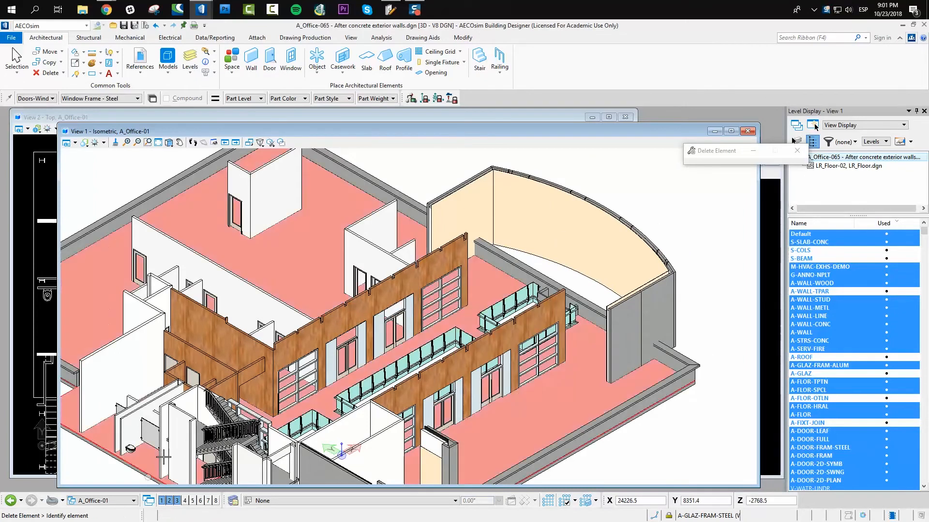
{"action": "scroll", "coordinate": [562, 241], "scroll_direction": "down", "scroll_amount": 3}
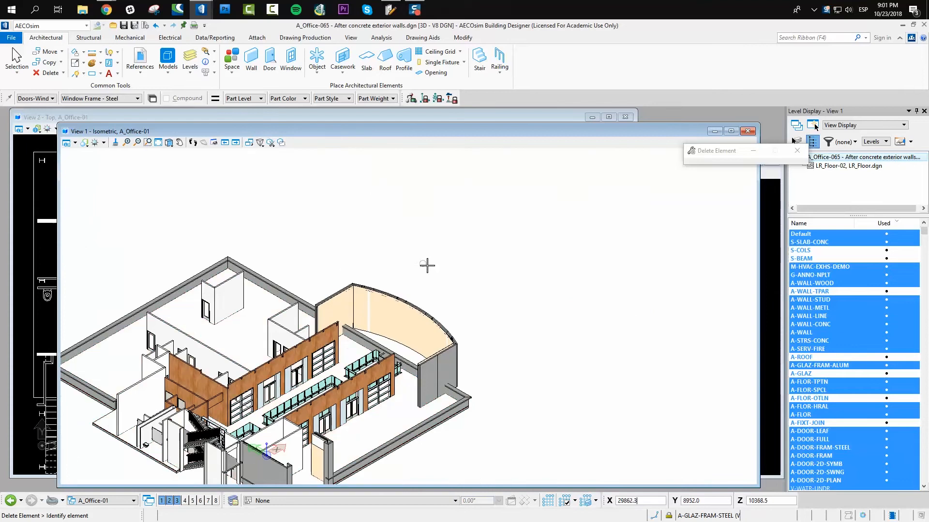
{"action": "left_click", "coordinate": [170, 144]}
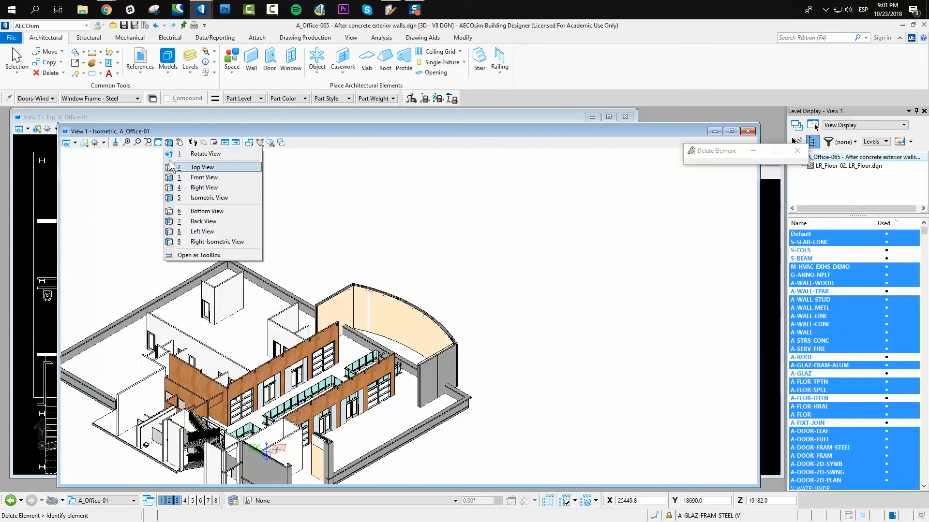
{"action": "left_click", "coordinate": [178, 154]}
{"action": "scroll", "coordinate": [408, 316], "scroll_direction": "up", "scroll_amount": 4}
{"action": "scroll", "coordinate": [378, 289], "scroll_direction": "up", "scroll_amount": 2}
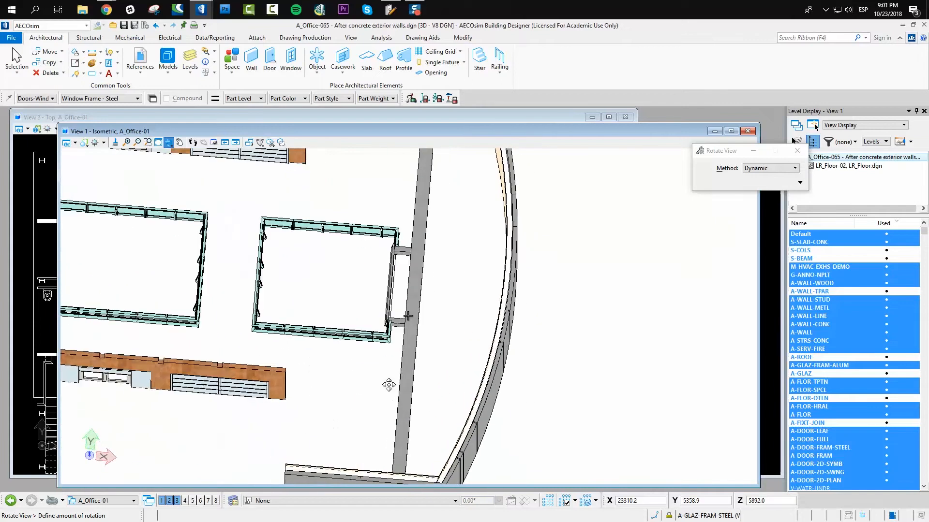
{"action": "left_click", "coordinate": [373, 314]}
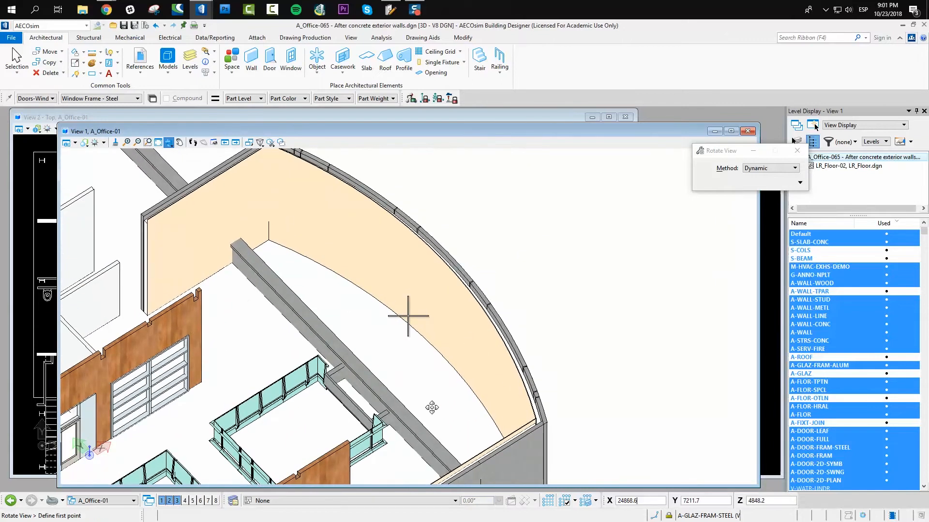
{"action": "left_click", "coordinate": [489, 317]}
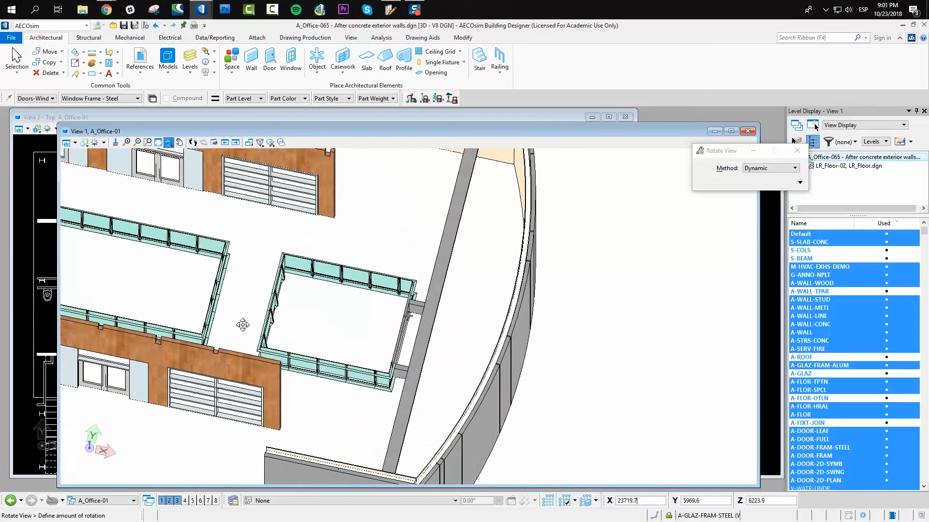
{"action": "left_click", "coordinate": [193, 294]}
{"action": "left_click", "coordinate": [483, 397]}
{"action": "left_click", "coordinate": [490, 404]}
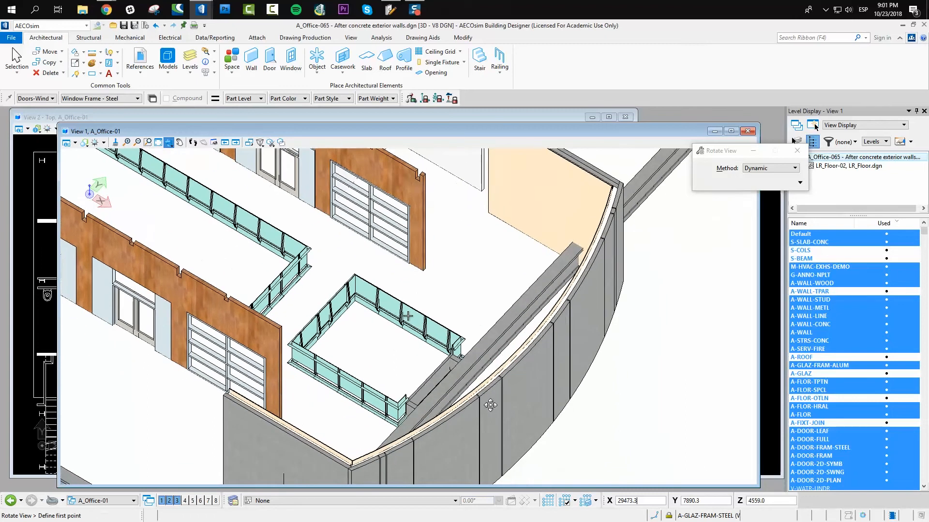
Examine the separate wall layers at the corner where the straight and curved exterior walls meet, using Delete Element highlighting.
{"action": "scroll", "coordinate": [491, 383], "scroll_direction": "down", "scroll_amount": 3}
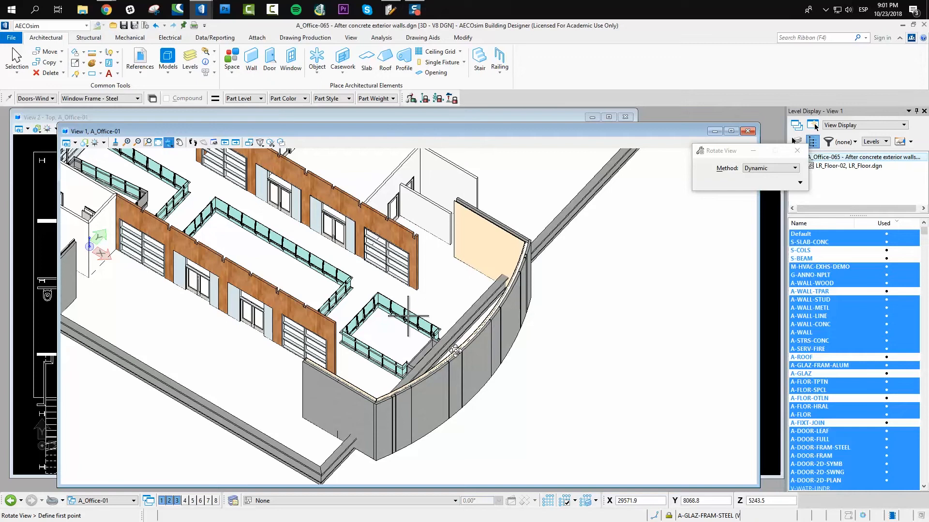
{"action": "scroll", "coordinate": [553, 199], "scroll_direction": "up", "scroll_amount": 5}
{"action": "scroll", "coordinate": [655, 284], "scroll_direction": "down", "scroll_amount": 5}
{"action": "key", "text": "Delete"}
{"action": "scroll", "coordinate": [365, 400], "scroll_direction": "up", "scroll_amount": 6}
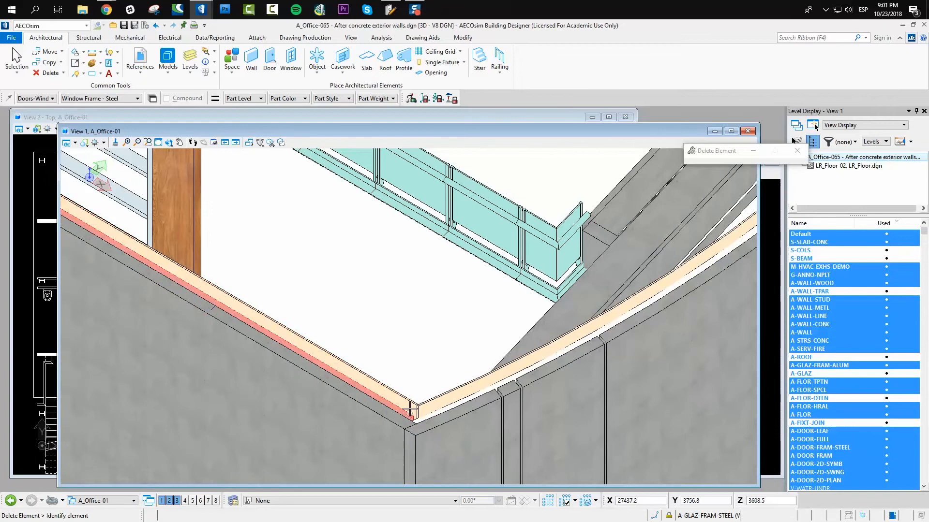
{"action": "mouse_move", "coordinate": [411, 402]}
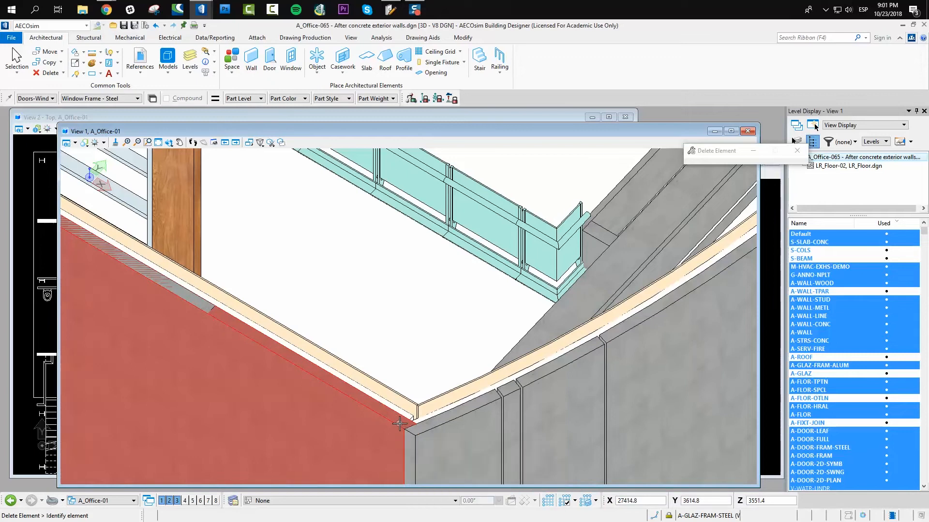
{"action": "scroll", "coordinate": [403, 426], "scroll_direction": "down", "scroll_amount": 3}
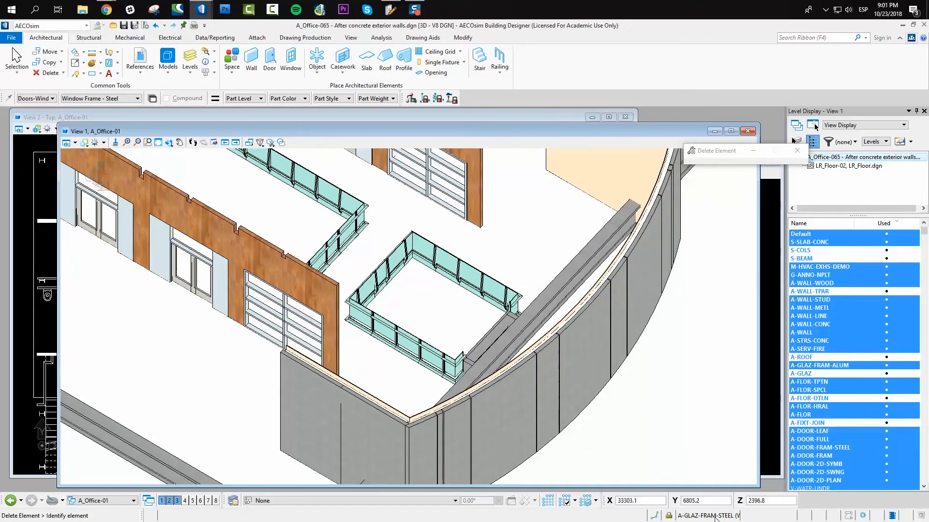
Turn on the Graphic Group lock and test it by selecting the layered straight wall at the far end of the curved wall.
{"action": "left_click", "coordinate": [669, 516]}
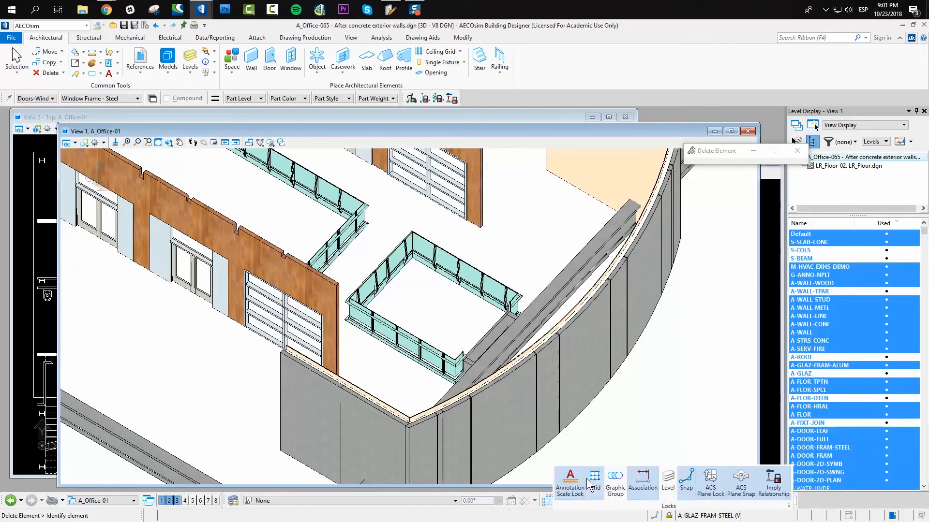
{"action": "left_click", "coordinate": [614, 493]}
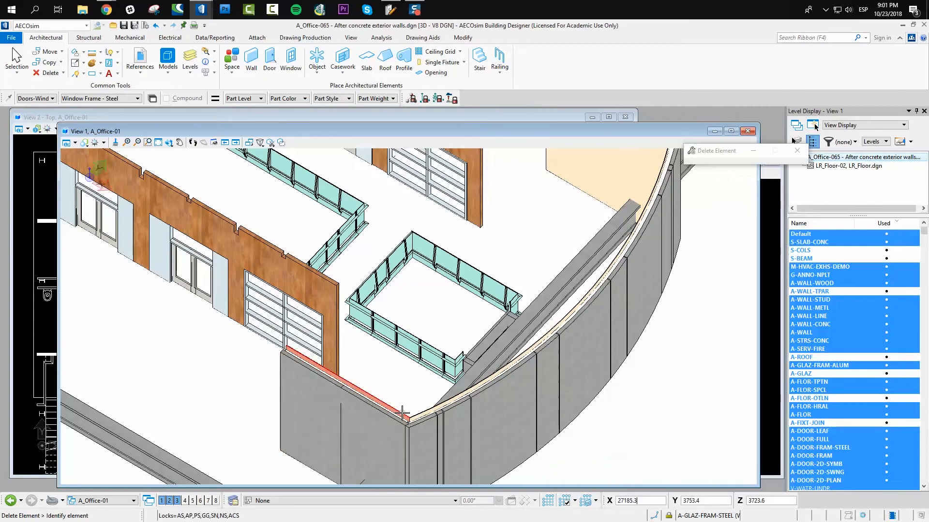
{"action": "scroll", "coordinate": [566, 218], "scroll_direction": "down", "scroll_amount": 3}
{"action": "scroll", "coordinate": [566, 218], "scroll_direction": "up", "scroll_amount": 2}
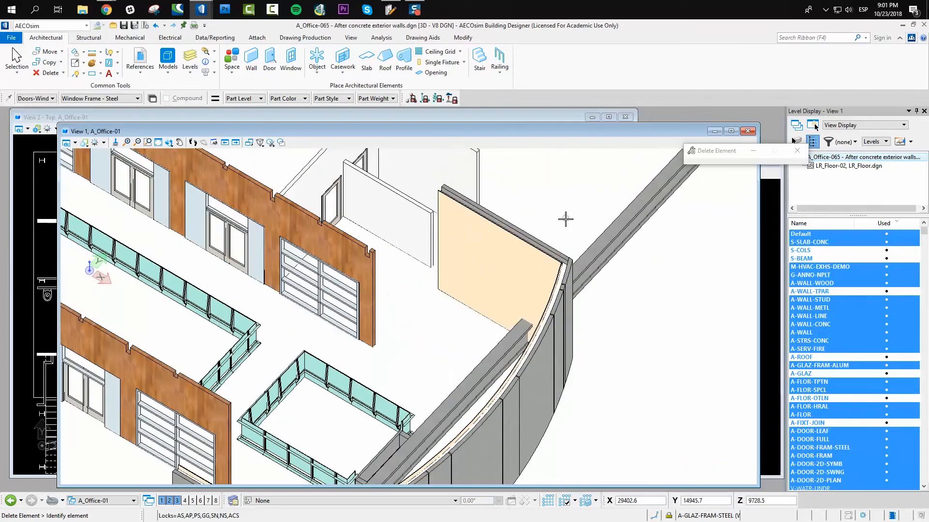
{"action": "left_click", "coordinate": [17, 59]}
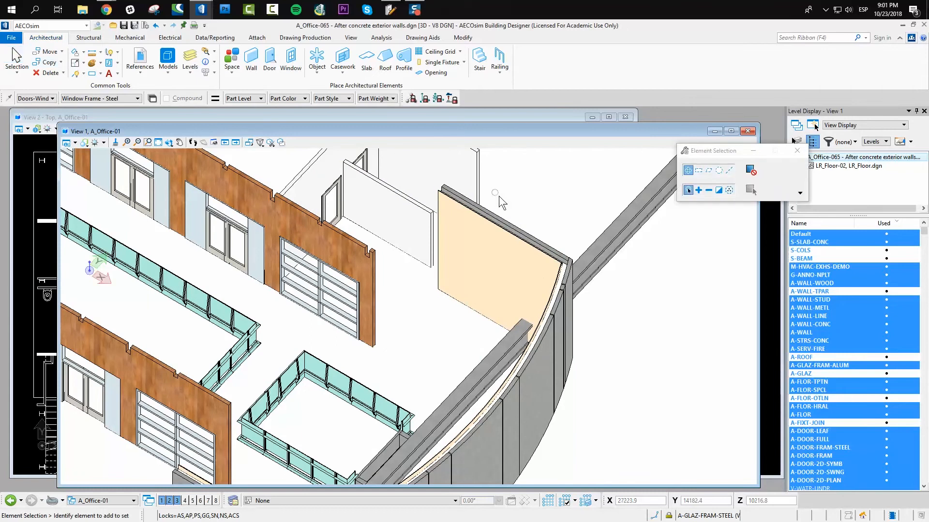
{"action": "left_click", "coordinate": [532, 245]}
{"action": "left_click_drag", "start_coordinate": [548, 217], "coordinate": [523, 255]}
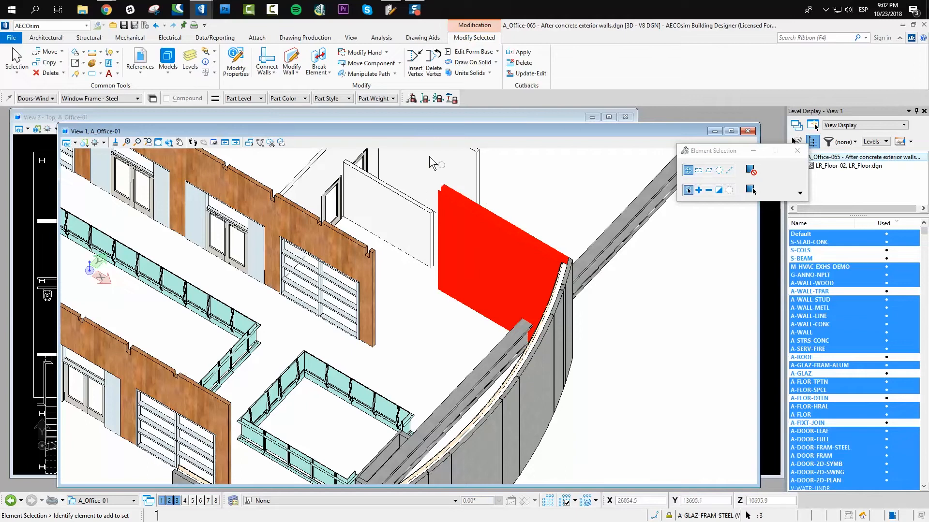
{"action": "left_click", "coordinate": [567, 182]}
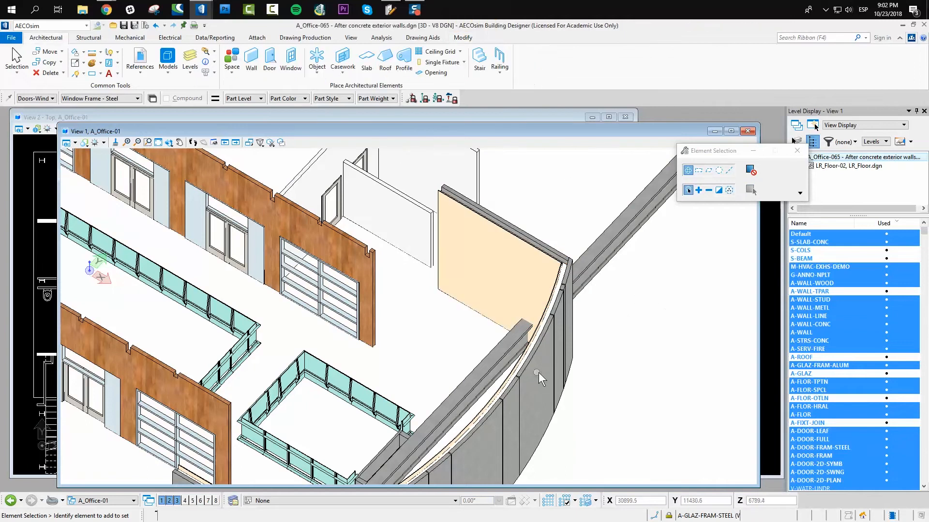
Select a single precast concrete panel of the curved wall as a check, and clear the selection.
{"action": "scroll", "coordinate": [532, 416], "scroll_direction": "down", "scroll_amount": 4}
{"action": "scroll", "coordinate": [516, 429], "scroll_direction": "up", "scroll_amount": 4}
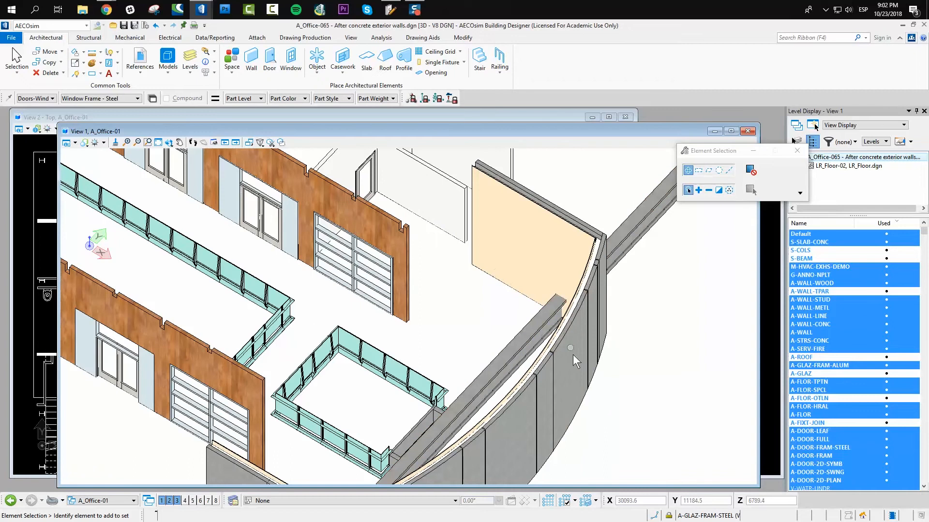
{"action": "scroll", "coordinate": [642, 326], "scroll_direction": "up", "scroll_amount": 2}
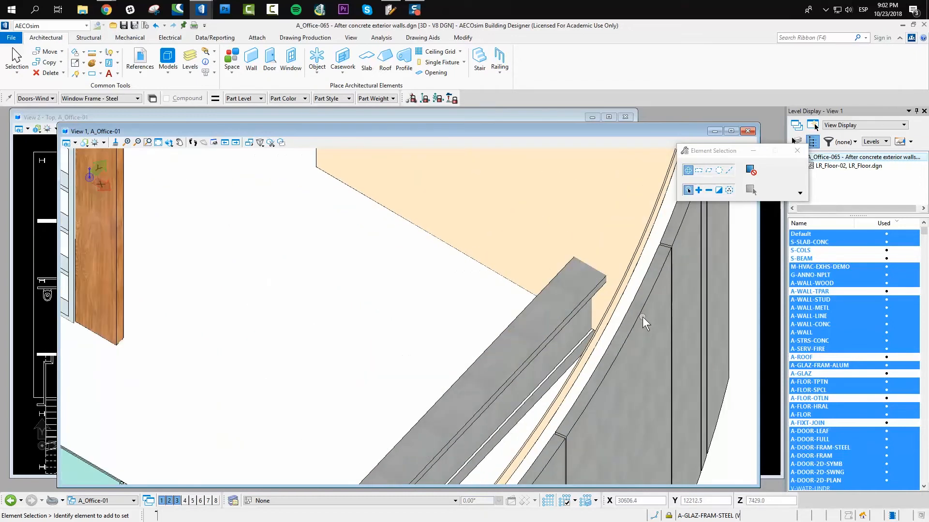
{"action": "scroll", "coordinate": [642, 317], "scroll_direction": "down", "scroll_amount": 2}
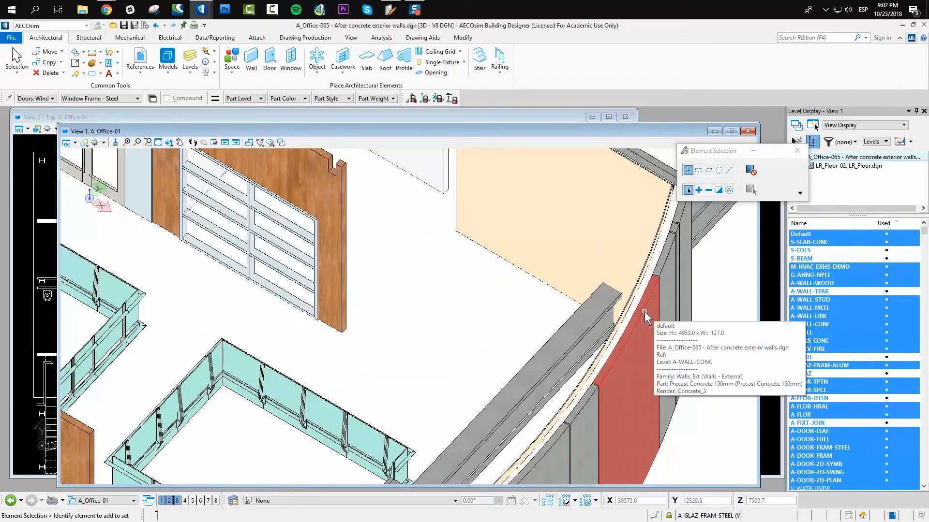
{"action": "left_click", "coordinate": [662, 283]}
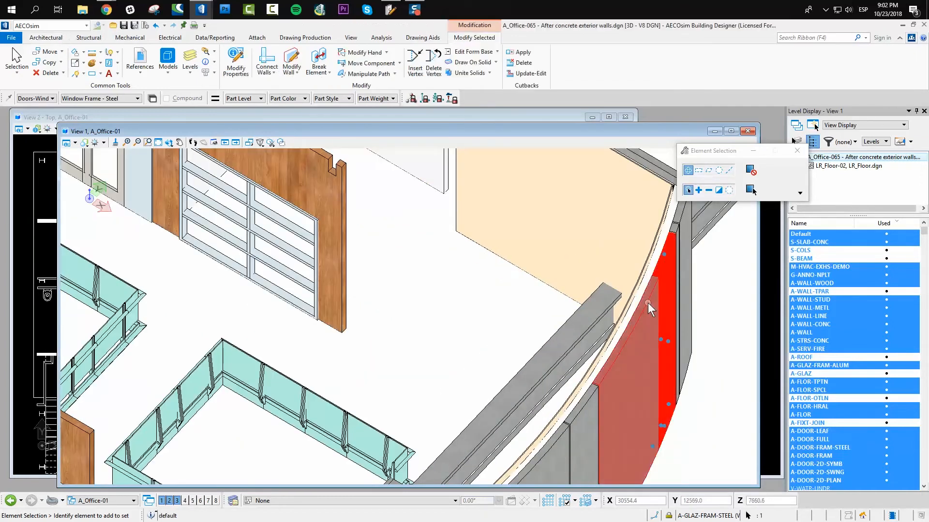
{"action": "left_click", "coordinate": [696, 387]}
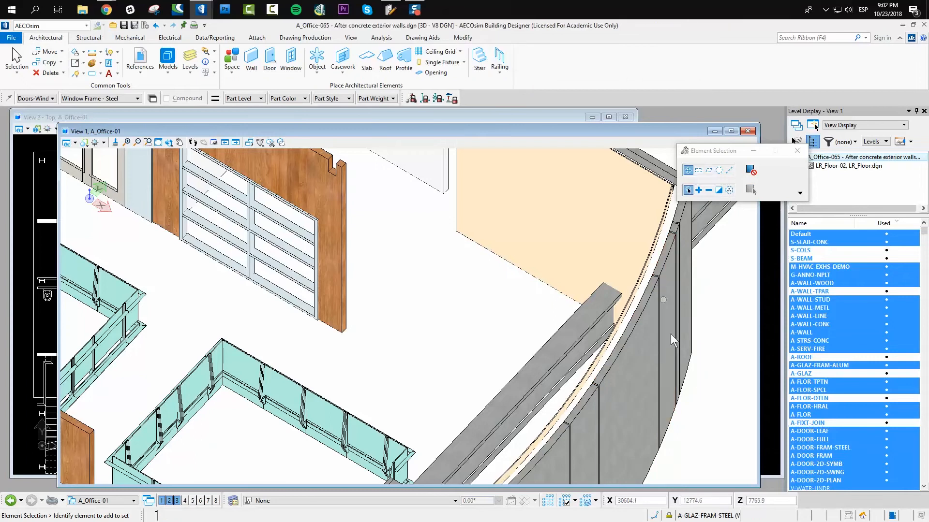
Fit the whole model, rotate the view to face the curved exterior wall, and frame its precast concrete panels closely.
{"action": "scroll", "coordinate": [687, 376], "scroll_direction": "down", "scroll_amount": 2}
{"action": "scroll", "coordinate": [687, 376], "scroll_direction": "down", "scroll_amount": 5}
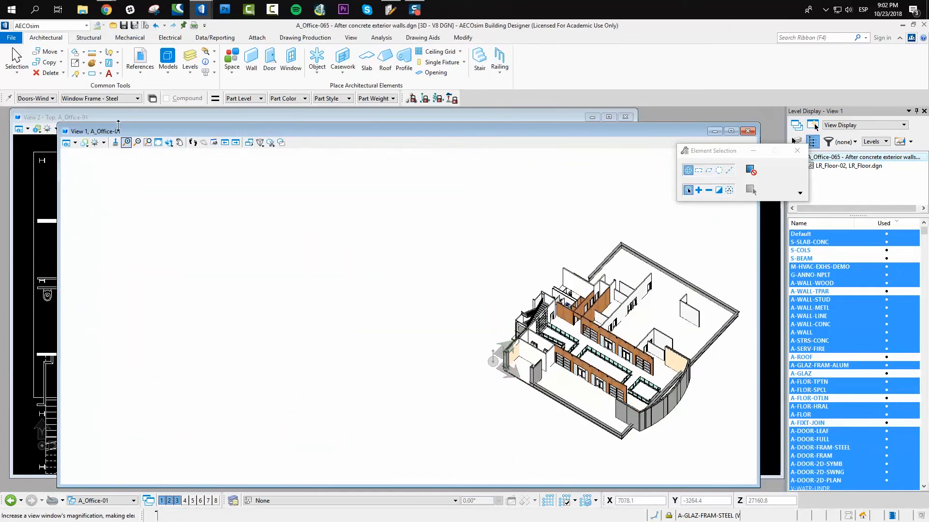
{"action": "left_click", "coordinate": [159, 143]}
{"action": "left_click", "coordinate": [169, 142]}
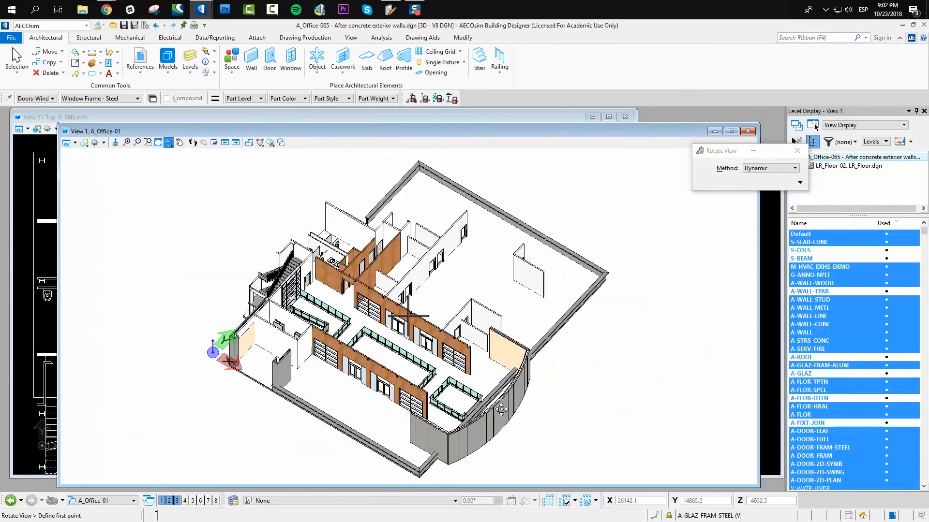
{"action": "left_click", "coordinate": [466, 437]}
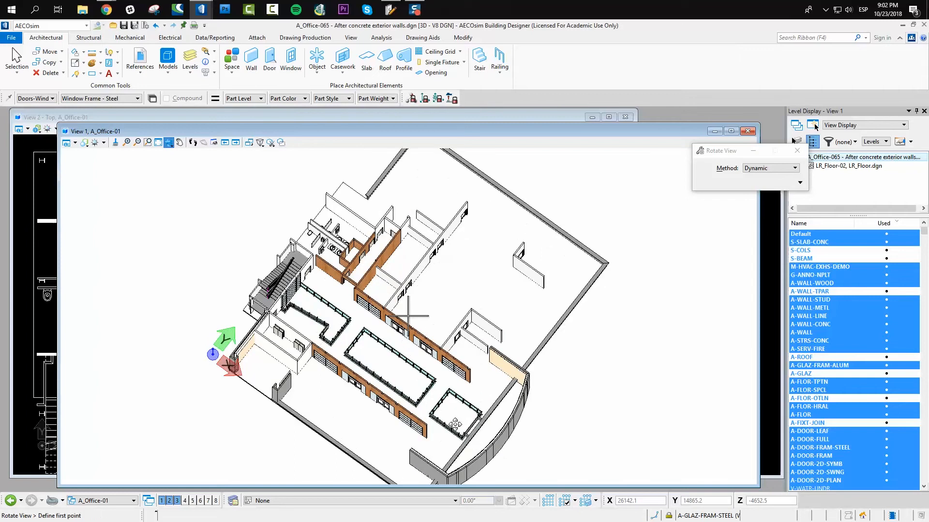
{"action": "right_click", "coordinate": [532, 441]}
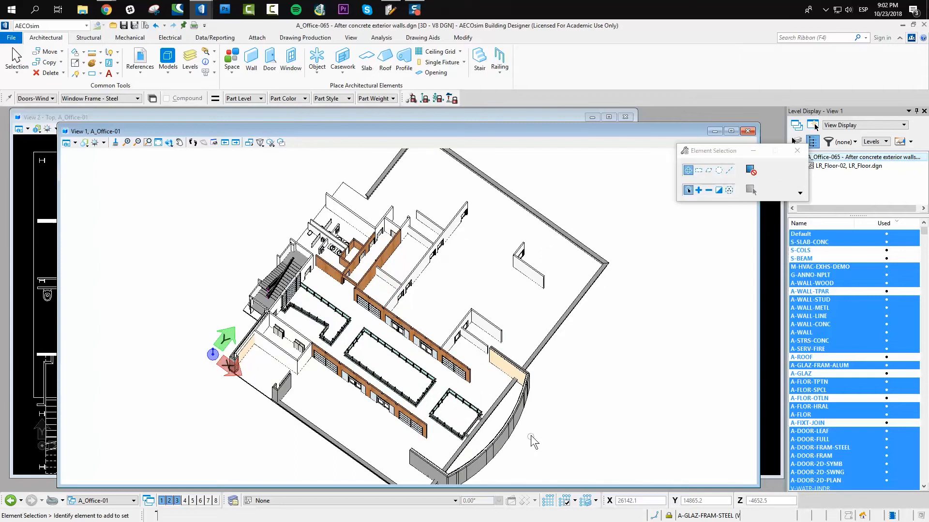
{"action": "left_click", "coordinate": [169, 143]}
{"action": "left_click", "coordinate": [408, 316]}
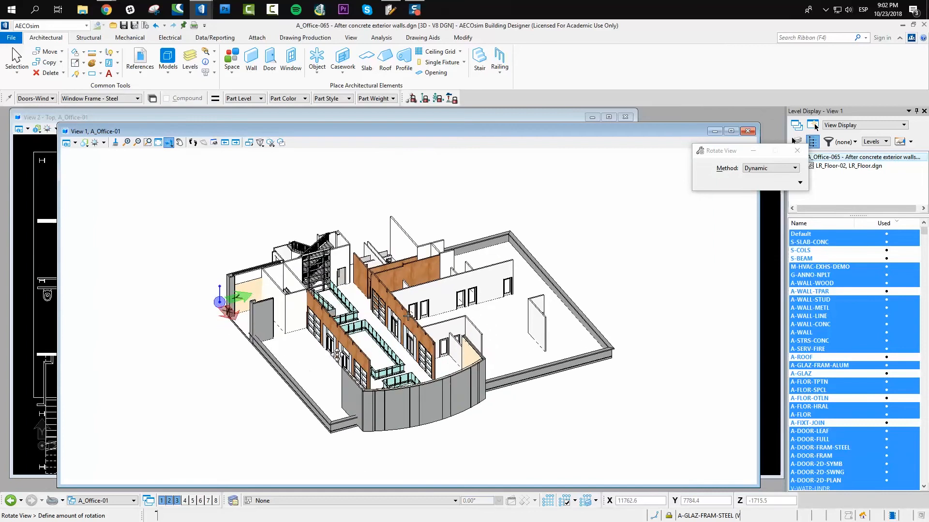
{"action": "left_click", "coordinate": [497, 419]}
{"action": "right_click", "coordinate": [497, 419]}
{"action": "left_click", "coordinate": [147, 143]}
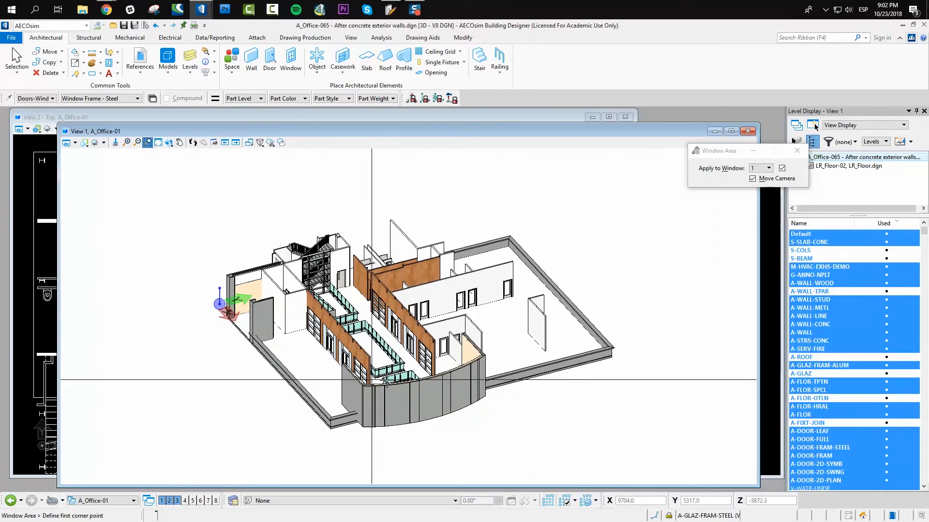
{"action": "left_click", "coordinate": [348, 342]}
{"action": "left_click", "coordinate": [495, 422]}
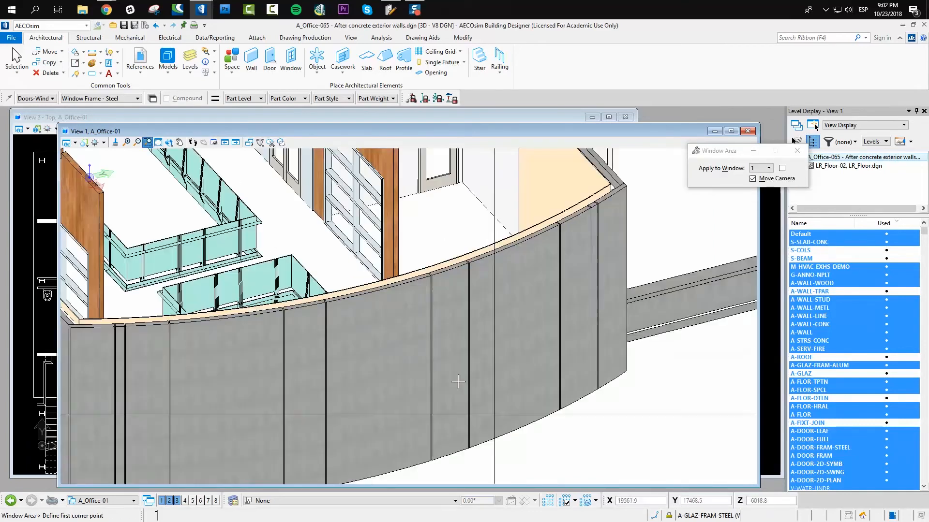
Start placing a window and choose the AL | Fixed_Mullions_Variable type from the window catalog.
{"action": "left_click", "coordinate": [290, 58]}
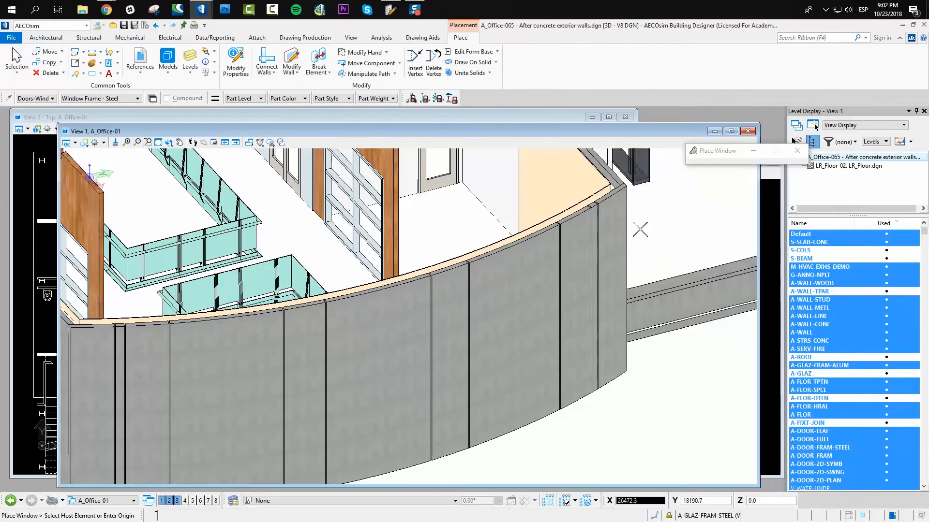
{"action": "mouse_move", "coordinate": [202, 10]}
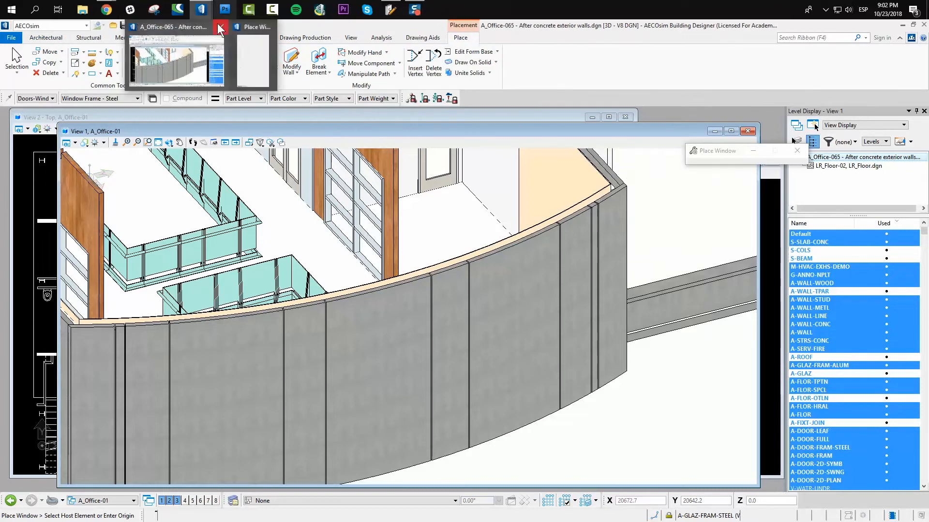
{"action": "left_click", "coordinate": [254, 52]}
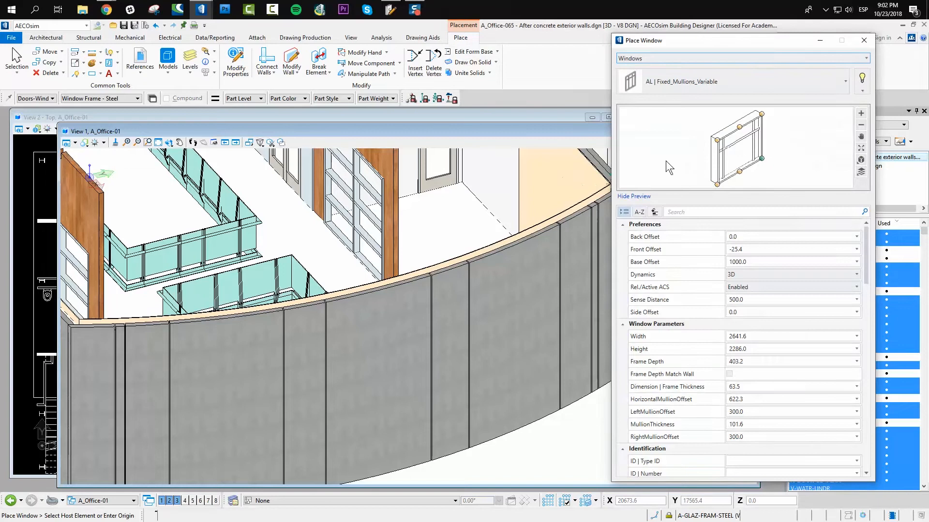
{"action": "left_click_drag", "start_coordinate": [680, 39], "coordinate": [506, 42]}
{"action": "left_click", "coordinate": [518, 83]}
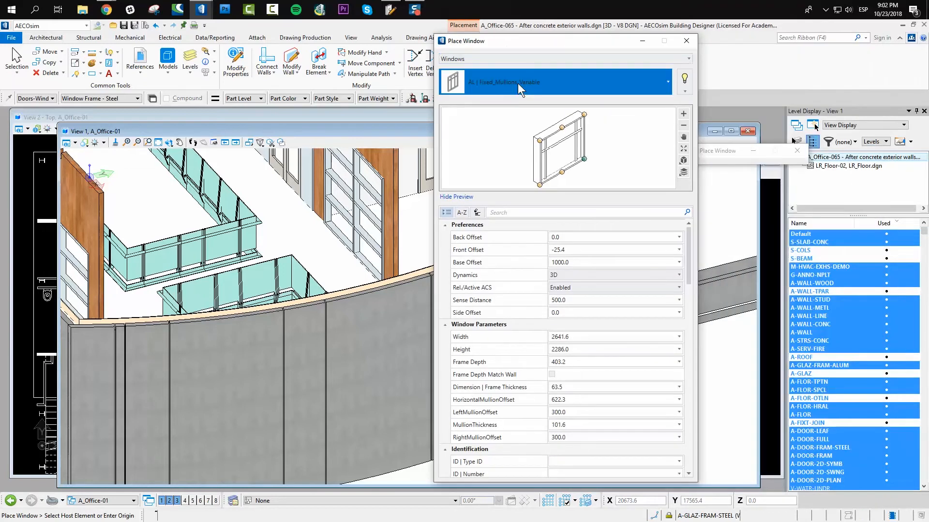
{"action": "left_click_drag", "start_coordinate": [621, 201], "coordinate": [633, 143]}
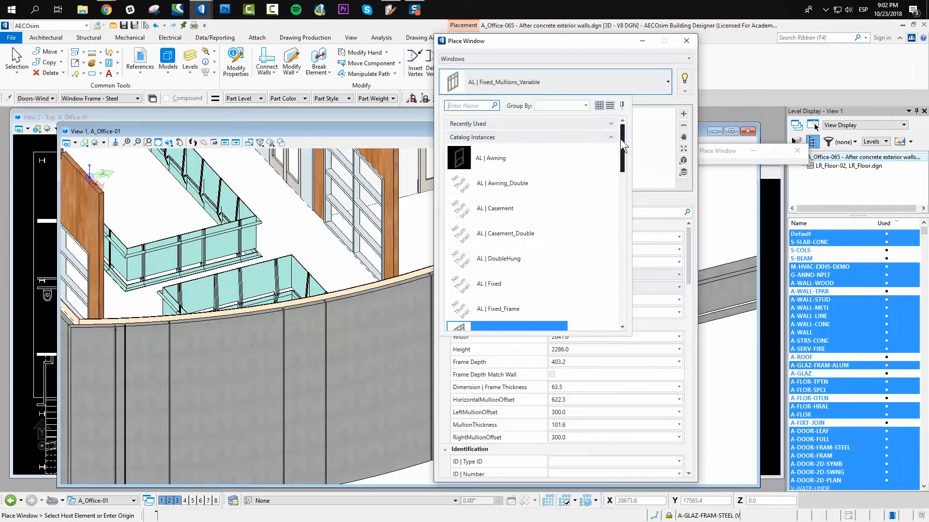
{"action": "left_click_drag", "start_coordinate": [620, 139], "coordinate": [625, 167]}
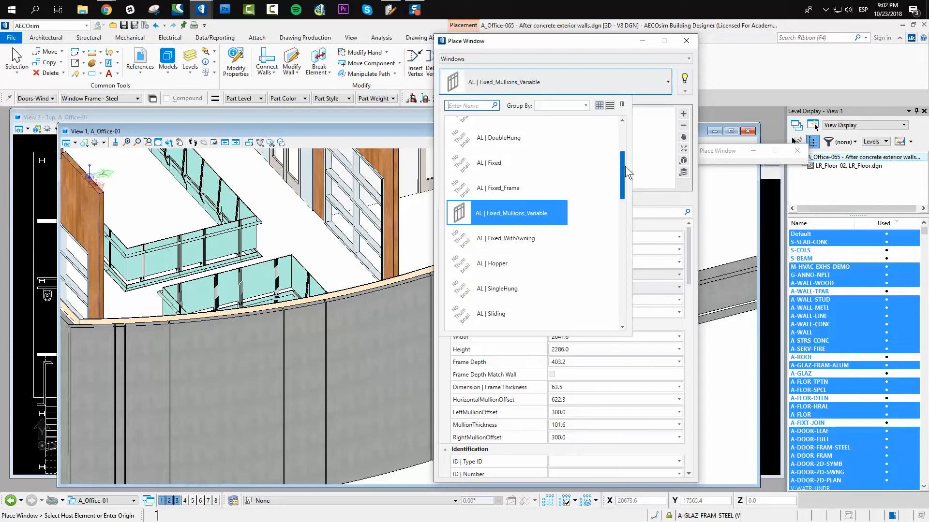
{"action": "left_click", "coordinate": [510, 211]}
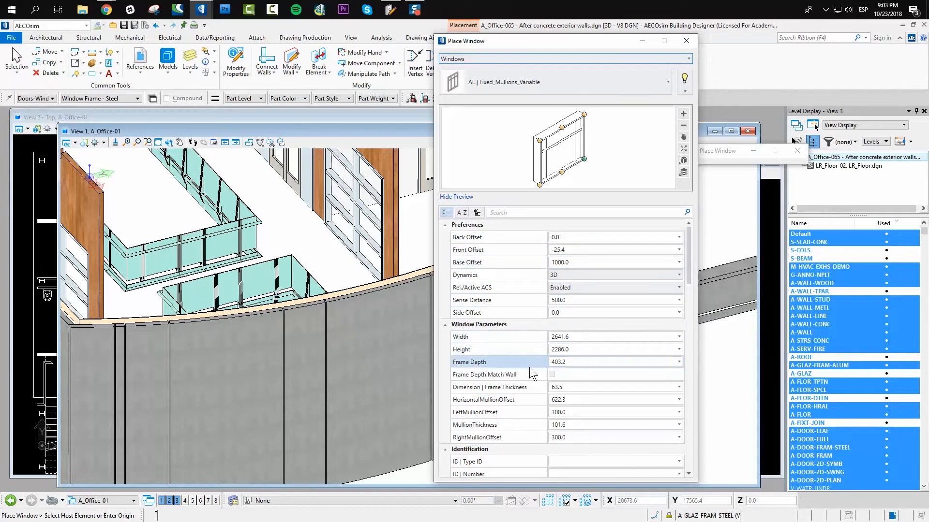
Set the window's insertion point to the middle of its bottom edge.
{"action": "left_click_drag", "start_coordinate": [515, 45], "coordinate": [674, 46]}
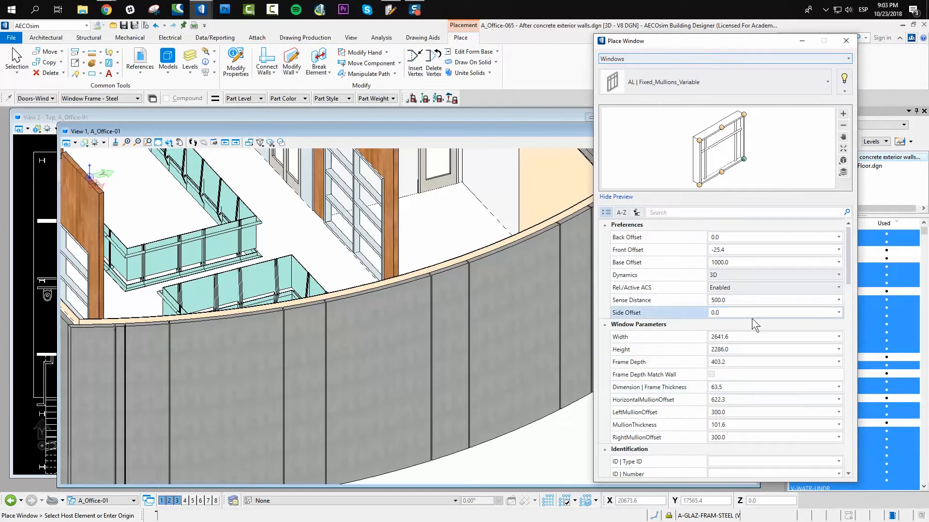
{"action": "left_click", "coordinate": [734, 263]}
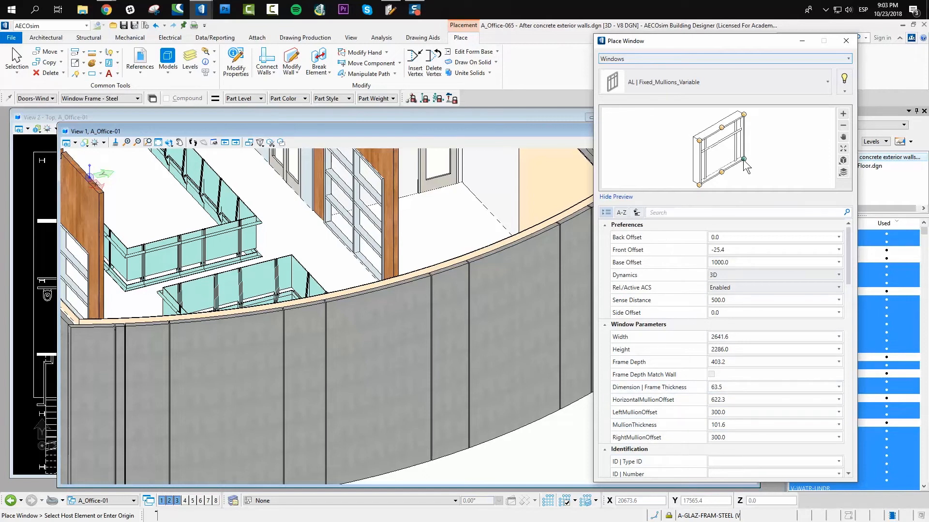
{"action": "left_click", "coordinate": [722, 172]}
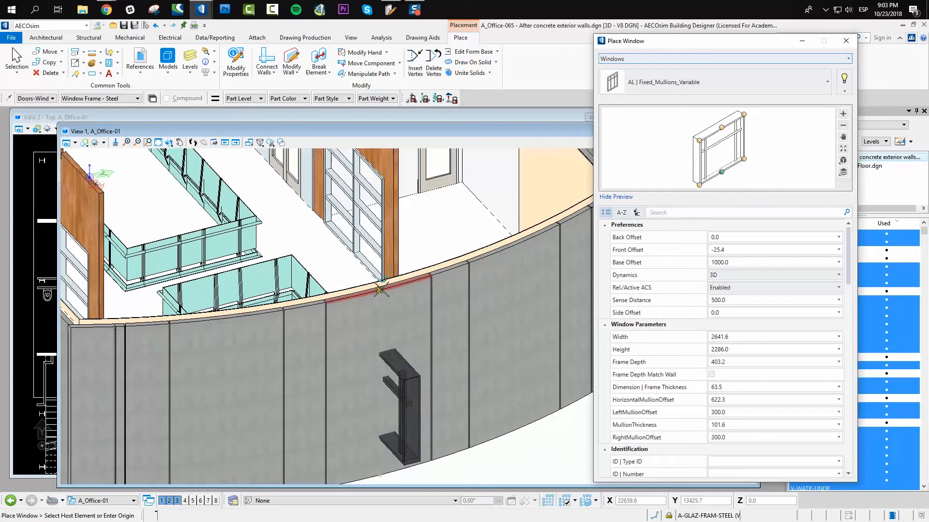
Place the window centered in the middle precast panel of the curved exterior wall, hosted on that panel, and end the placement.
{"action": "left_click", "coordinate": [423, 282]}
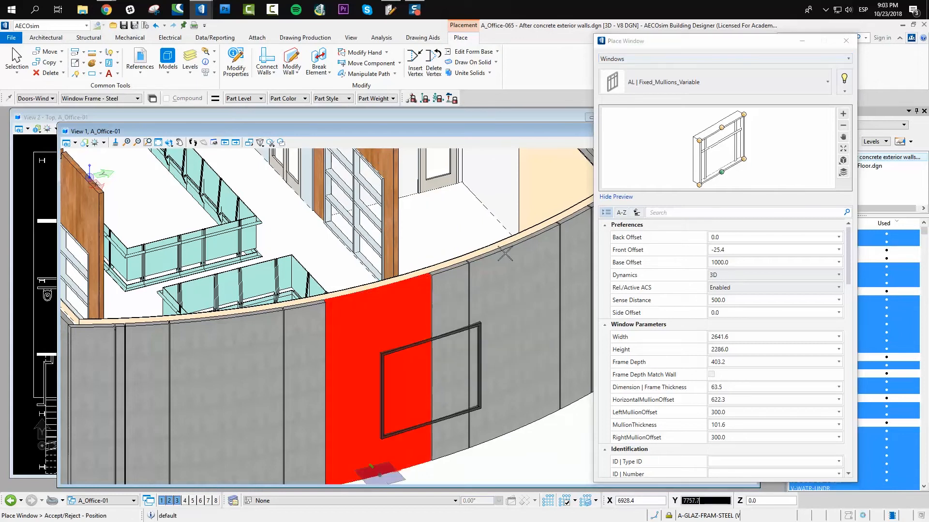
{"action": "left_click", "coordinate": [387, 301]}
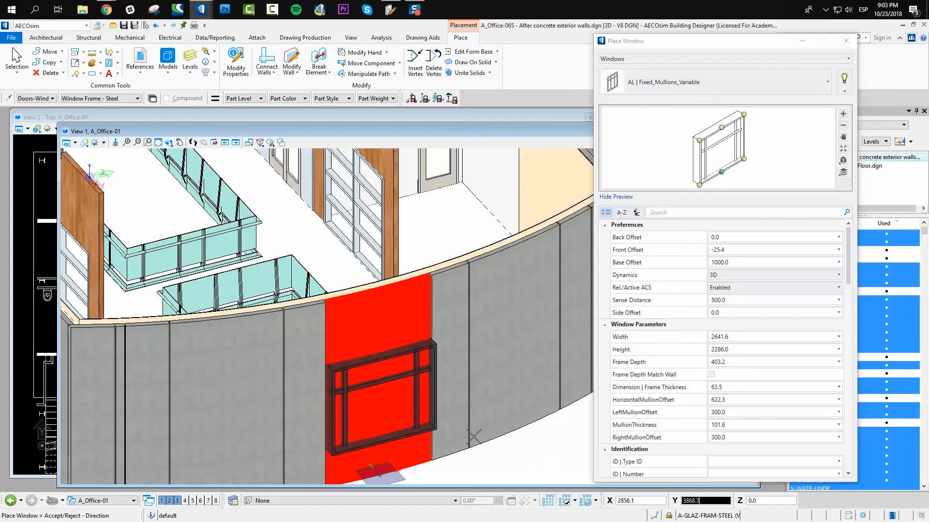
{"action": "left_click", "coordinate": [508, 464]}
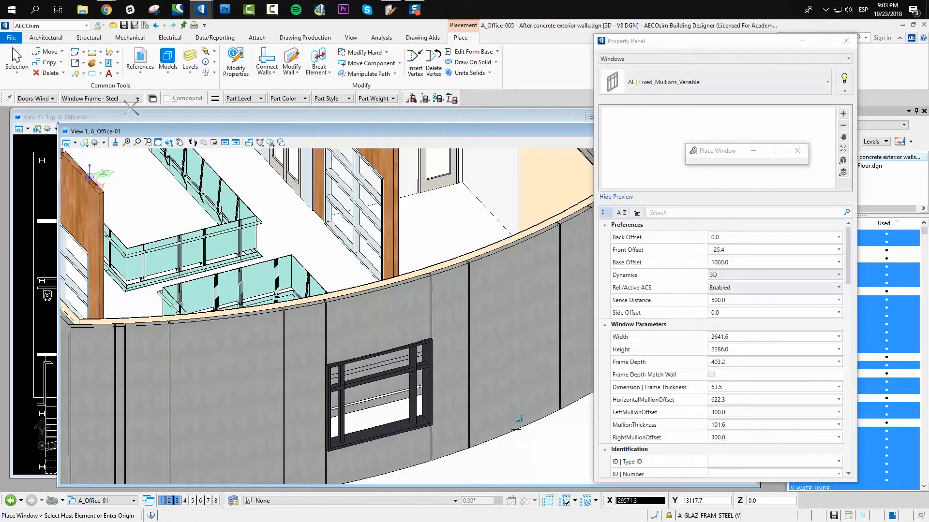
{"action": "key", "text": "Escape"}
Examine in the top view how both ends of the placed window cut through the layers of the curved wall.
{"action": "scroll", "coordinate": [150, 114], "scroll_direction": "down", "scroll_amount": 2}
{"action": "left_click", "coordinate": [199, 116]}
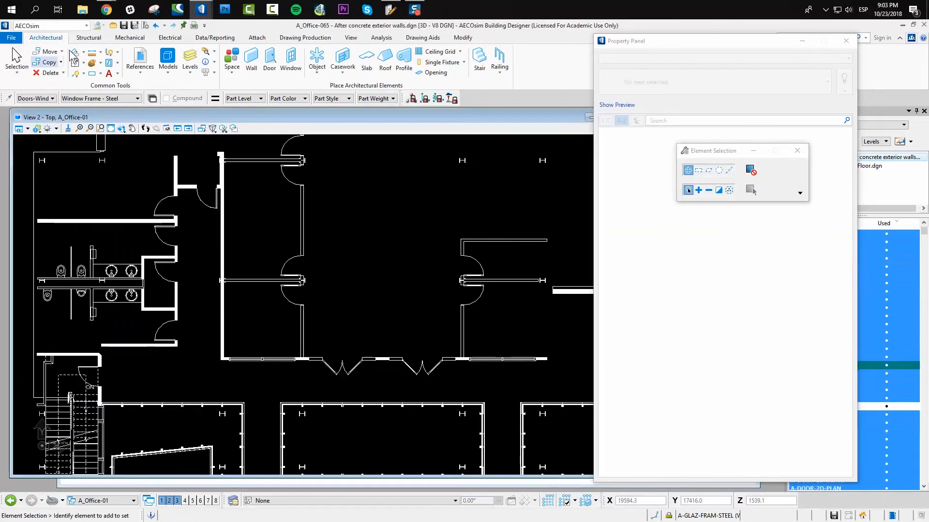
{"action": "left_click", "coordinate": [108, 129]}
{"action": "left_click_drag", "start_coordinate": [649, 45], "coordinate": [708, 59]}
{"action": "scroll", "coordinate": [476, 369], "scroll_direction": "up", "scroll_amount": 8}
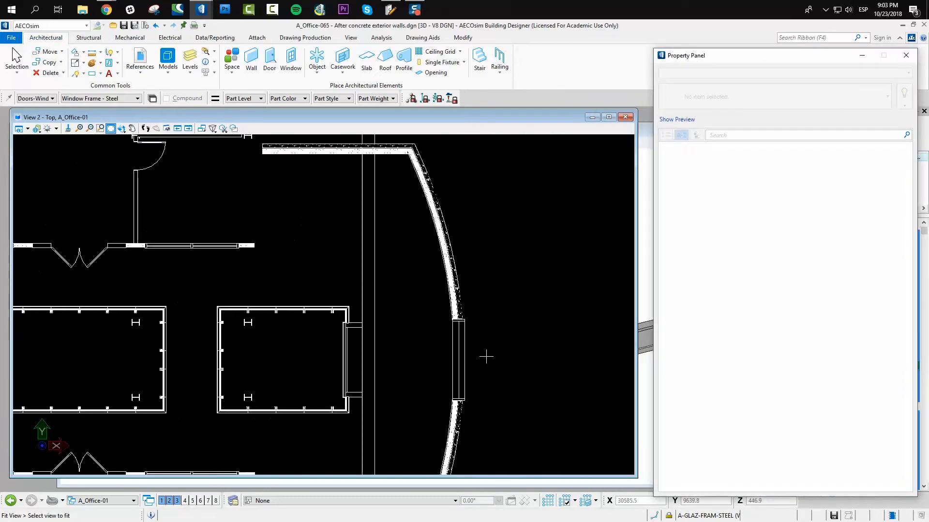
{"action": "scroll", "coordinate": [455, 281], "scroll_direction": "down", "scroll_amount": 2}
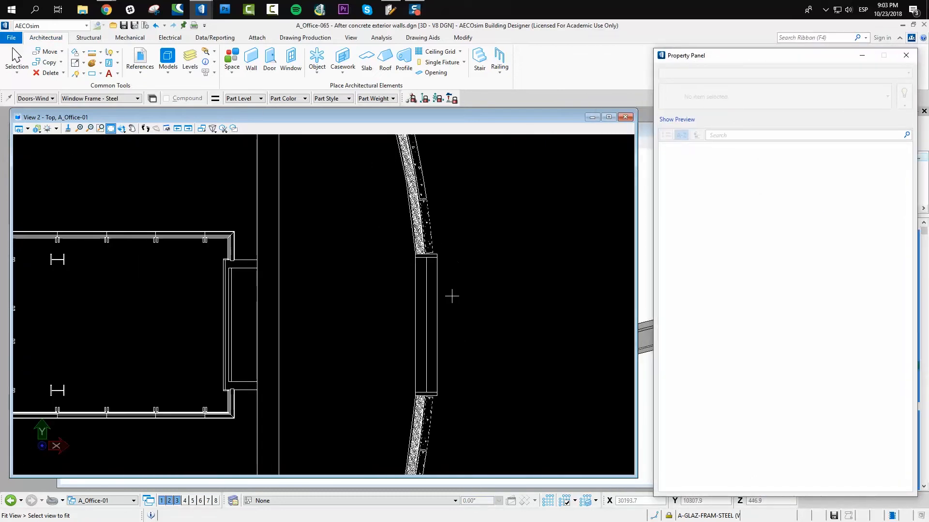
{"action": "scroll", "coordinate": [446, 386], "scroll_direction": "up", "scroll_amount": 3}
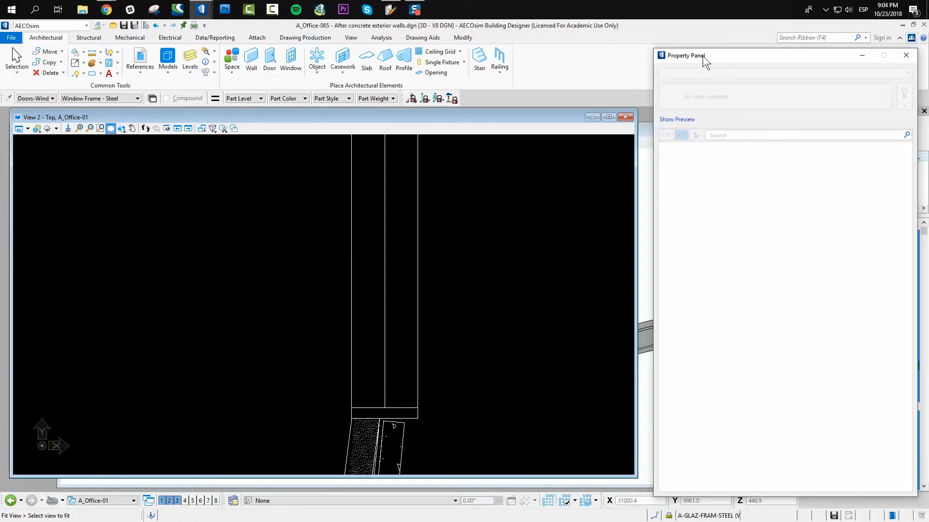
{"action": "left_click_drag", "start_coordinate": [704, 60], "coordinate": [791, 60]}
{"action": "scroll", "coordinate": [459, 288], "scroll_direction": "down", "scroll_amount": 3}
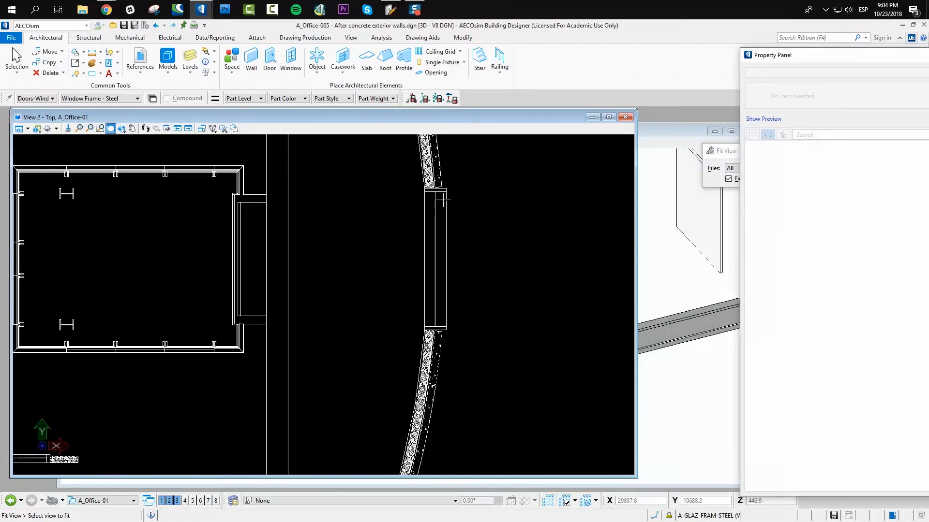
{"action": "scroll", "coordinate": [489, 161], "scroll_direction": "up", "scroll_amount": 1}
{"action": "scroll", "coordinate": [487, 162], "scroll_direction": "up", "scroll_amount": 2}
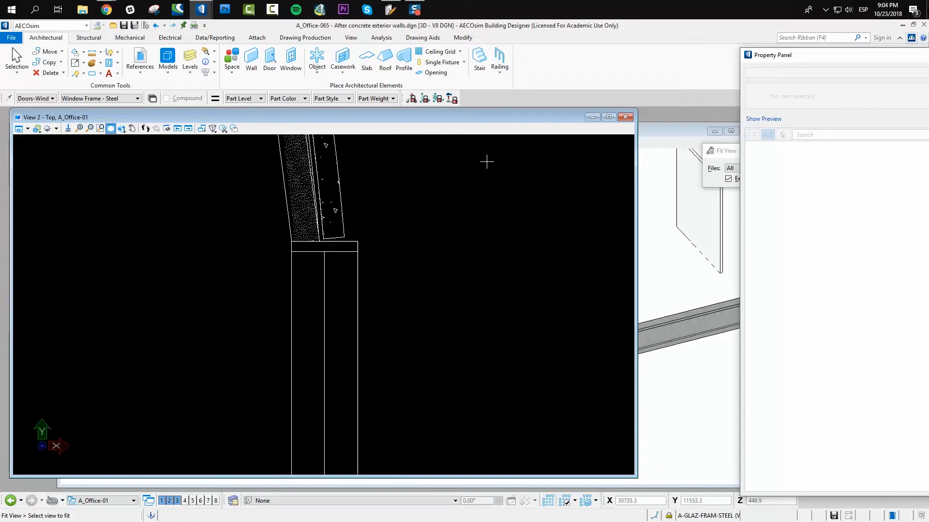
{"action": "scroll", "coordinate": [299, 164], "scroll_direction": "down", "scroll_amount": 1}
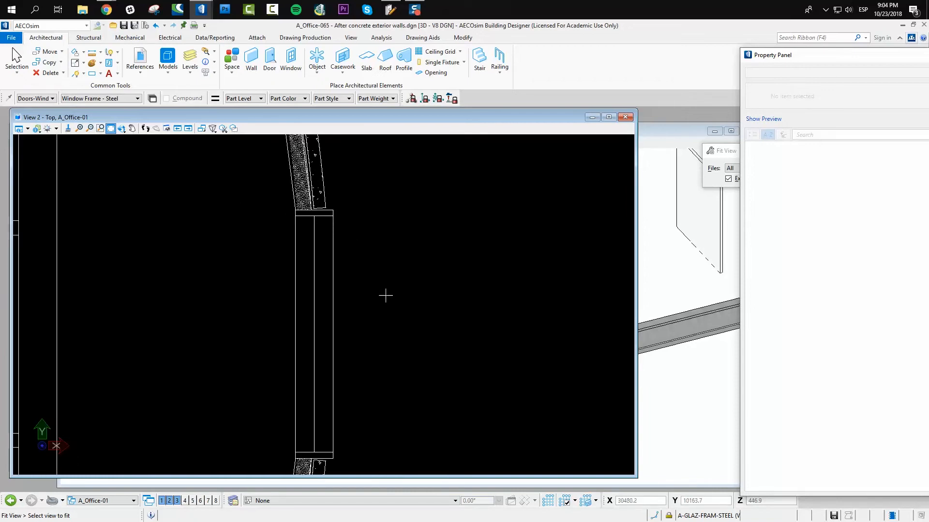
{"action": "scroll", "coordinate": [386, 295], "scroll_direction": "down", "scroll_amount": 3}
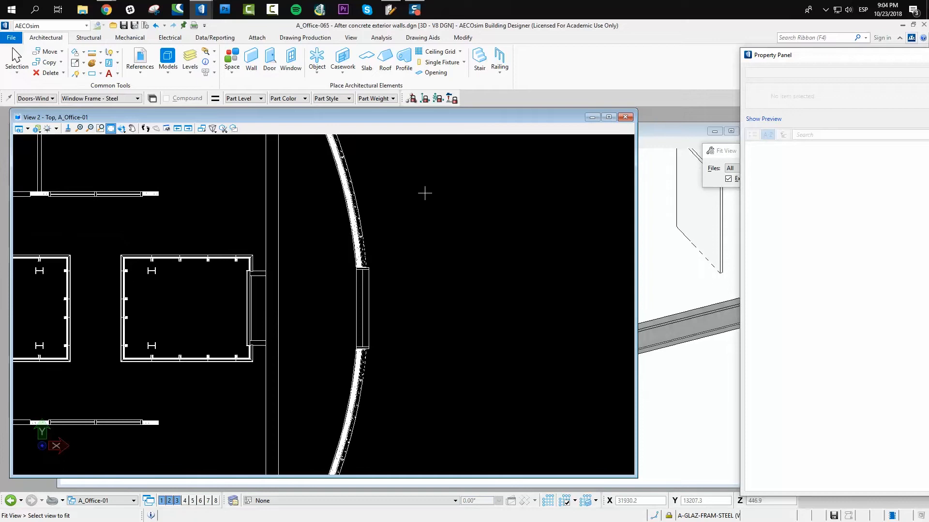
{"action": "scroll", "coordinate": [424, 194], "scroll_direction": "down", "scroll_amount": 3}
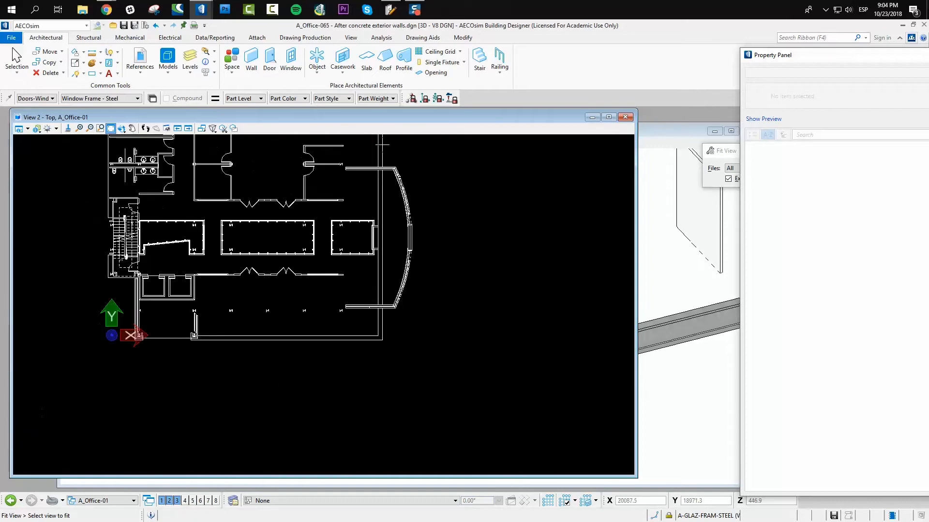
Select the placed window in the top view and start a 3-point Rotate that makes 1 copy.
{"action": "left_click", "coordinate": [100, 128]}
{"action": "left_click", "coordinate": [346, 170]}
{"action": "left_click", "coordinate": [462, 253]}
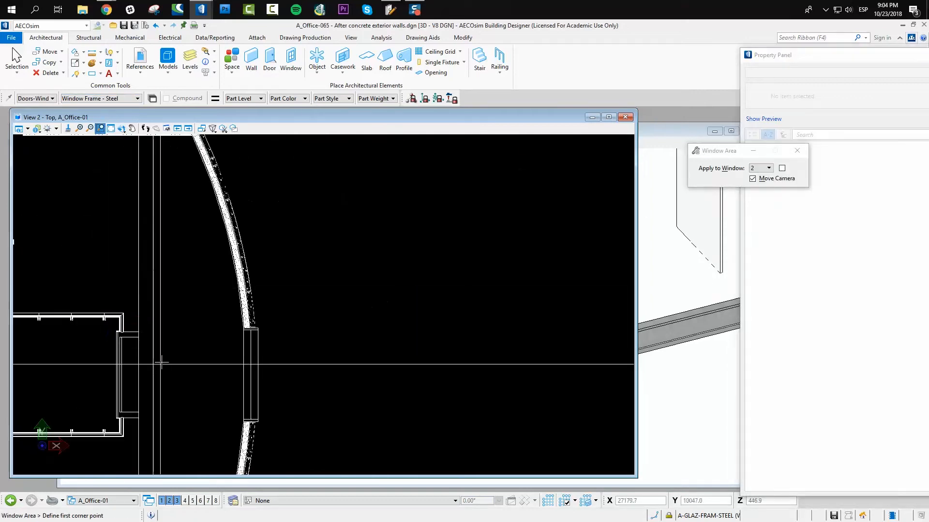
{"action": "right_click", "coordinate": [112, 253]}
{"action": "left_click", "coordinate": [8, 99]}
{"action": "left_click", "coordinate": [17, 58]}
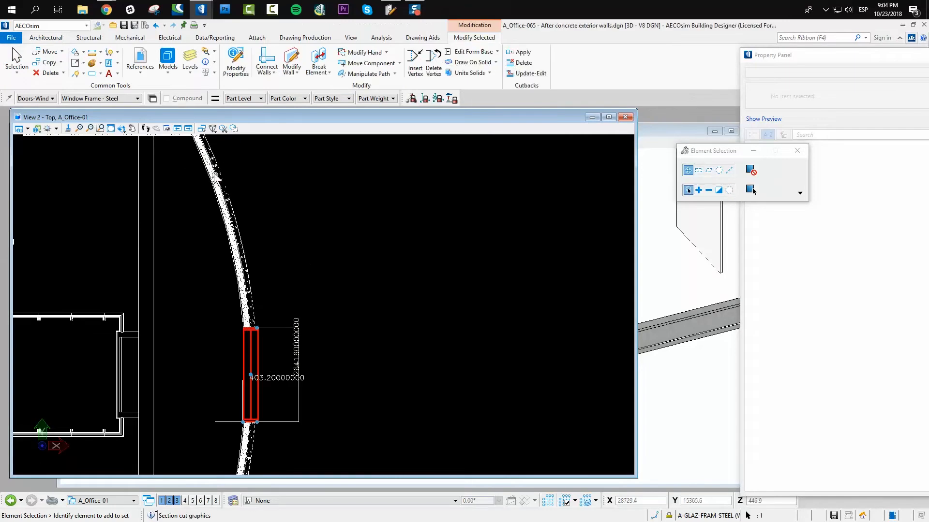
{"action": "left_click", "coordinate": [76, 53]}
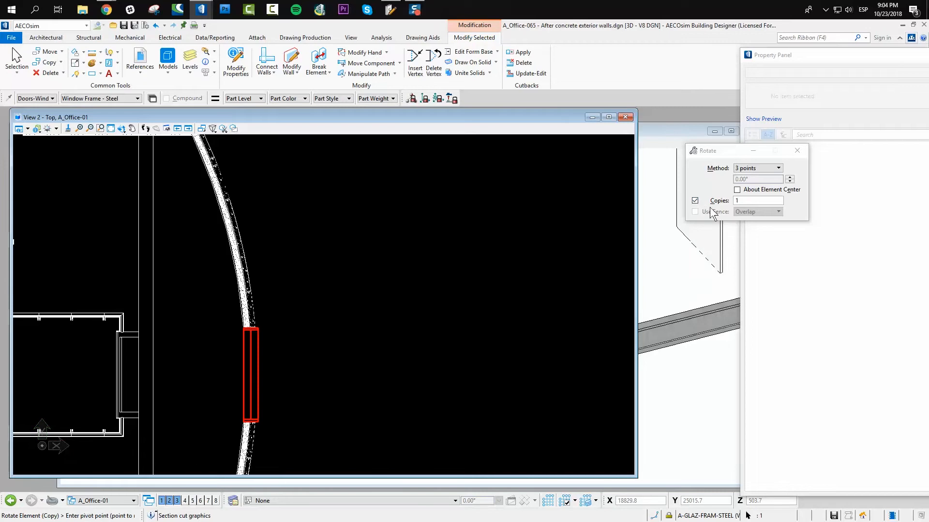
Switch to the center snap and set the rotation pivot at the arc center of the curved wall.
{"action": "scroll", "coordinate": [385, 346], "scroll_direction": "down", "scroll_amount": 1}
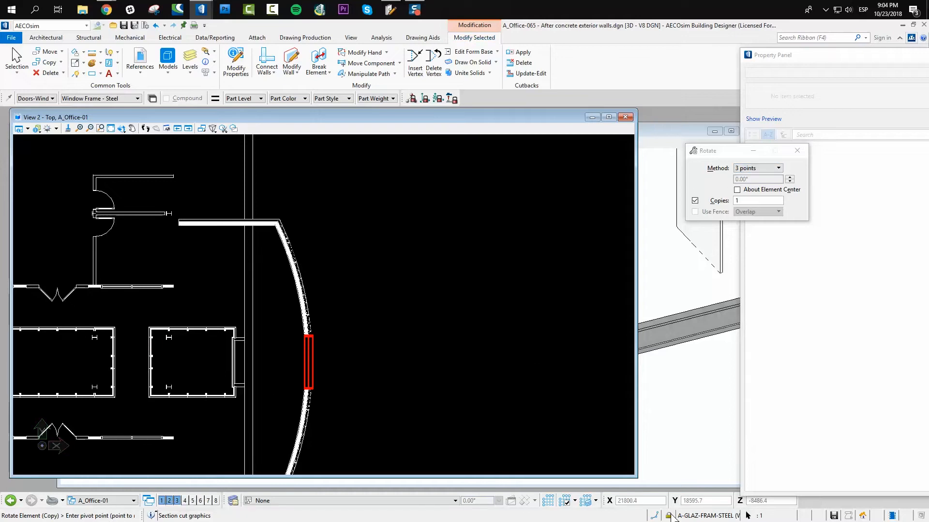
{"action": "left_click", "coordinate": [653, 519]}
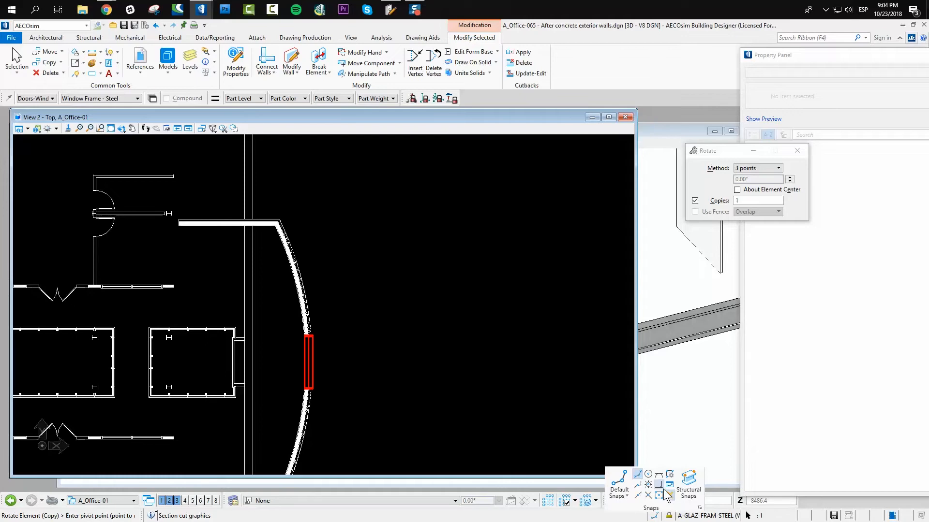
{"action": "left_click", "coordinate": [648, 475]}
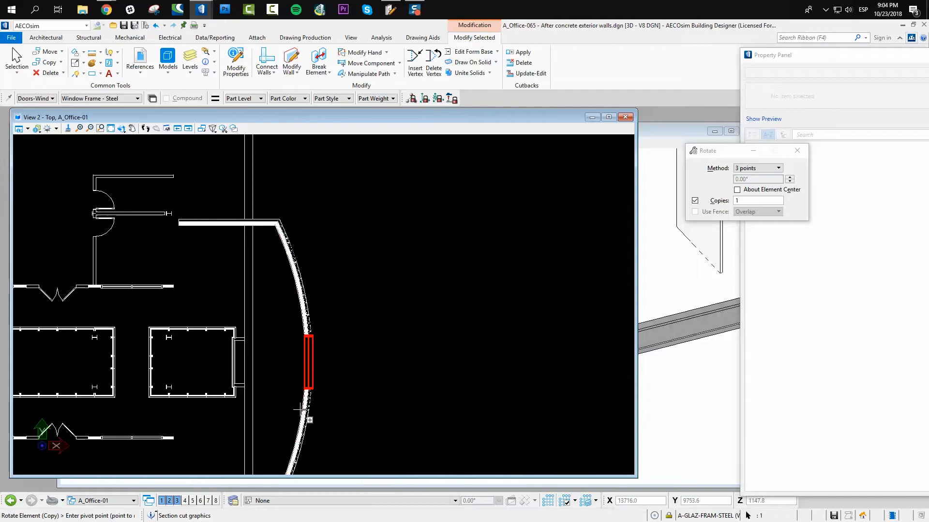
{"action": "scroll", "coordinate": [293, 411], "scroll_direction": "down", "scroll_amount": 5}
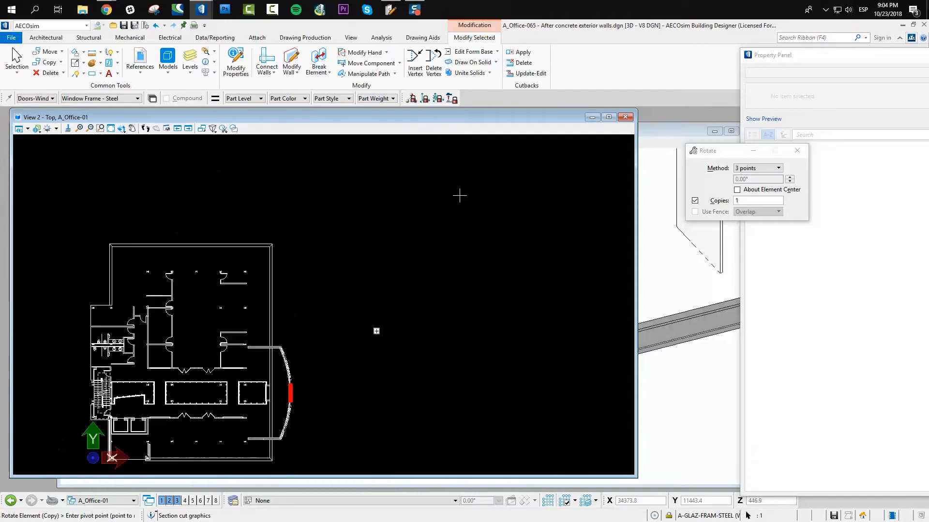
{"action": "left_click", "coordinate": [660, 130]}
{"action": "scroll", "coordinate": [452, 270], "scroll_direction": "down", "scroll_amount": 4}
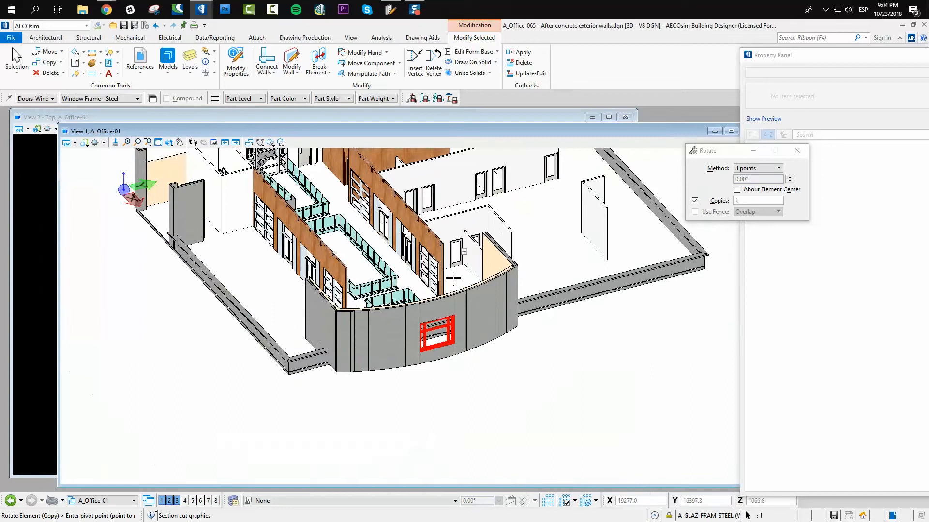
{"action": "scroll", "coordinate": [452, 269], "scroll_direction": "up", "scroll_amount": 4}
{"action": "scroll", "coordinate": [449, 264], "scroll_direction": "up", "scroll_amount": 2}
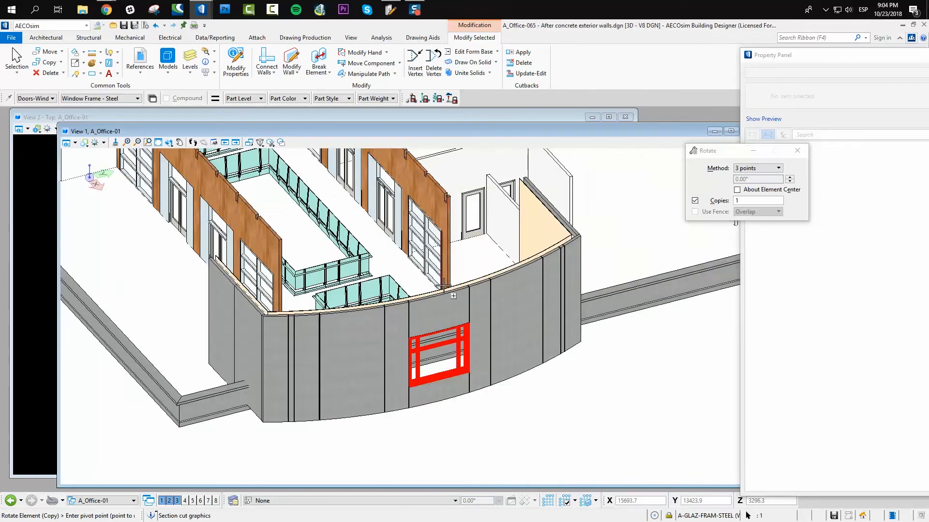
{"action": "scroll", "coordinate": [441, 282], "scroll_direction": "down", "scroll_amount": 5}
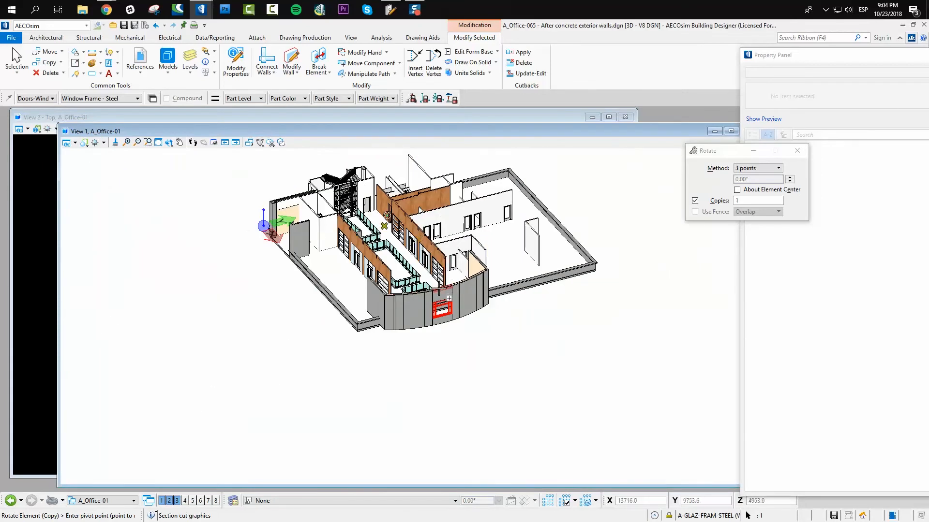
{"action": "left_click", "coordinate": [48, 120]}
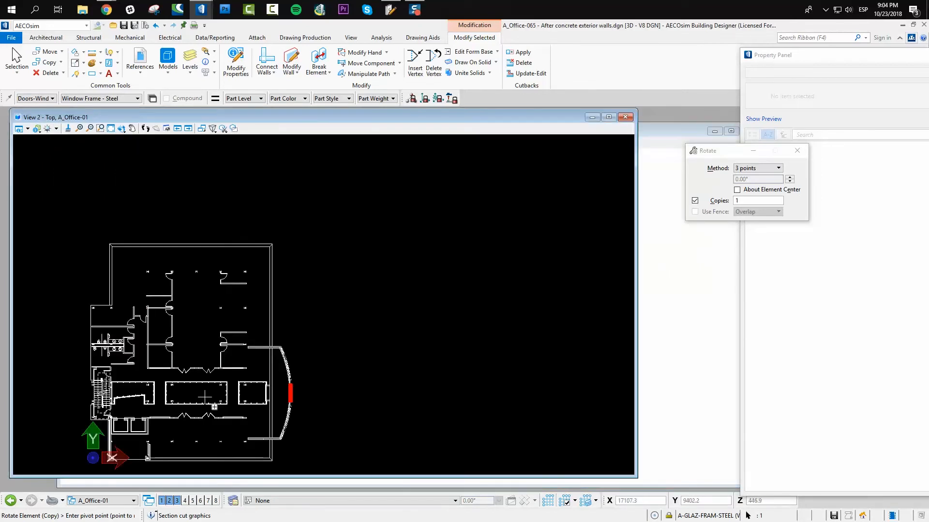
{"action": "scroll", "coordinate": [204, 397], "scroll_direction": "up", "scroll_amount": 2}
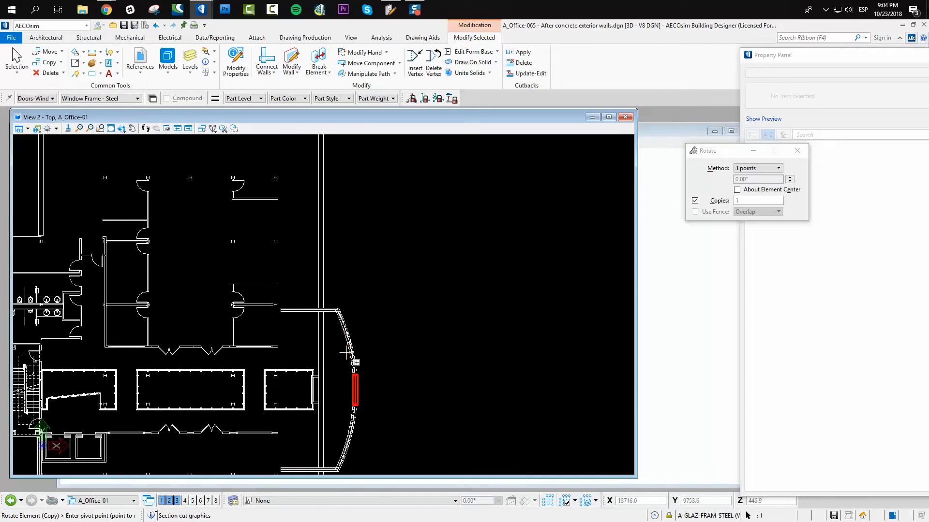
{"action": "left_click", "coordinate": [352, 374]}
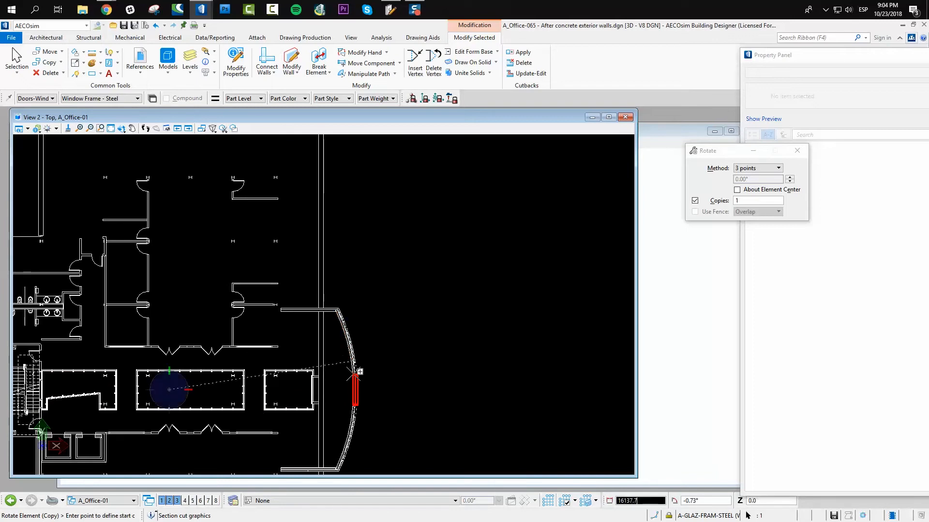
Set the rotation's start direction through the middle window and place the copy at the center of the adjacent upper precast panel in plan.
{"action": "scroll", "coordinate": [364, 404], "scroll_direction": "up", "scroll_amount": 4}
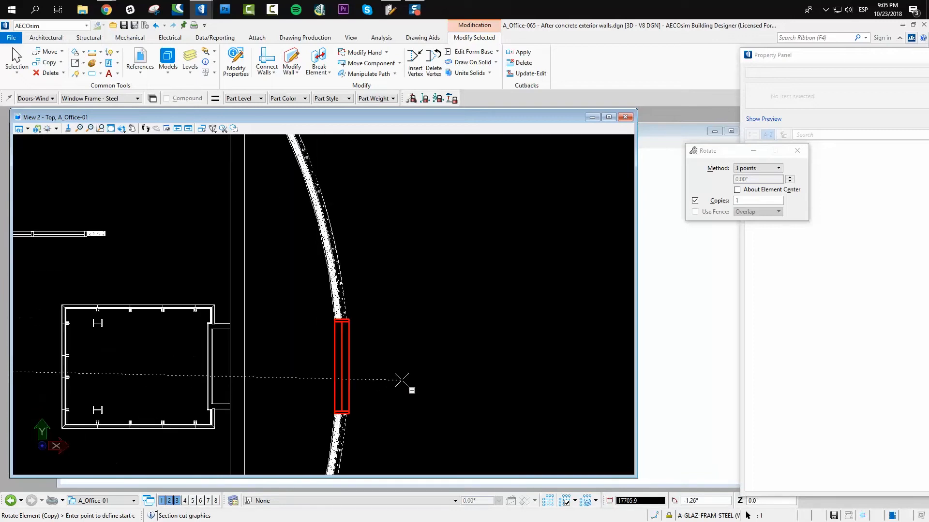
{"action": "scroll", "coordinate": [401, 380], "scroll_direction": "down", "scroll_amount": 4}
{"action": "left_click", "coordinate": [424, 375]}
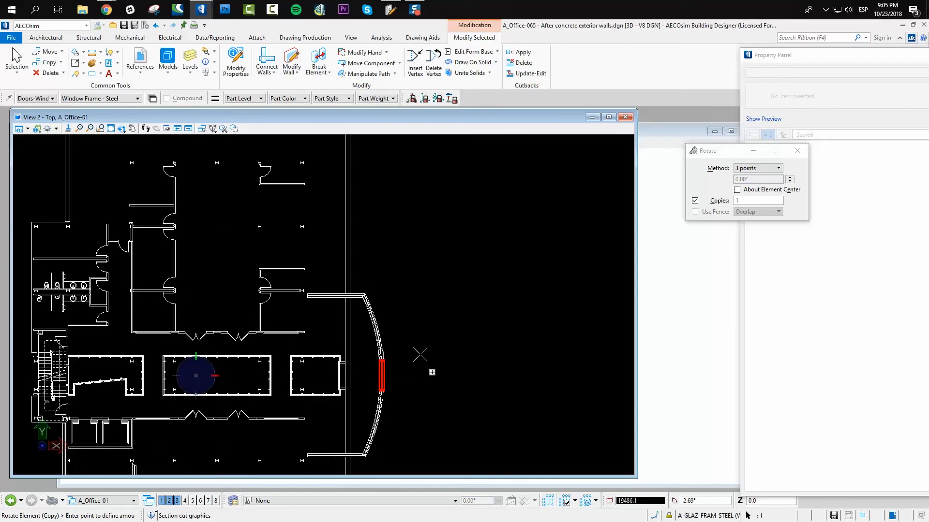
{"action": "scroll", "coordinate": [400, 317], "scroll_direction": "up", "scroll_amount": 3}
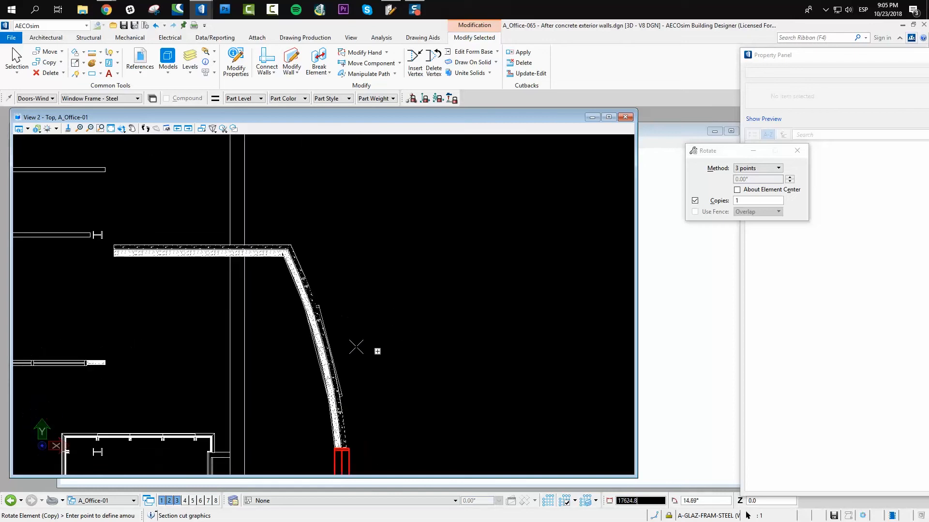
{"action": "scroll", "coordinate": [361, 399], "scroll_direction": "up", "scroll_amount": 2}
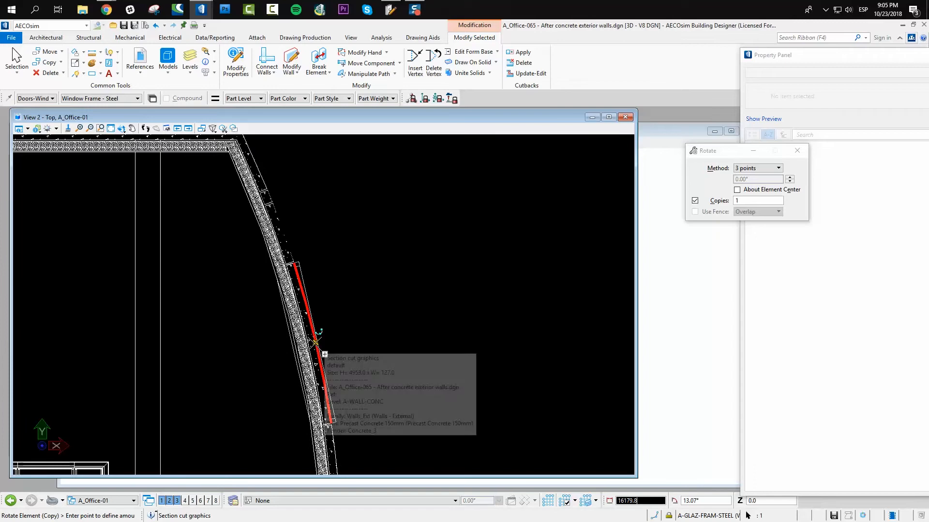
{"action": "left_click", "coordinate": [325, 347]}
Rotate-copy the window to the center of the lower precast panel in plan, end the rotation and clear the selection.
{"action": "scroll", "coordinate": [333, 347], "scroll_direction": "down", "scroll_amount": 6}
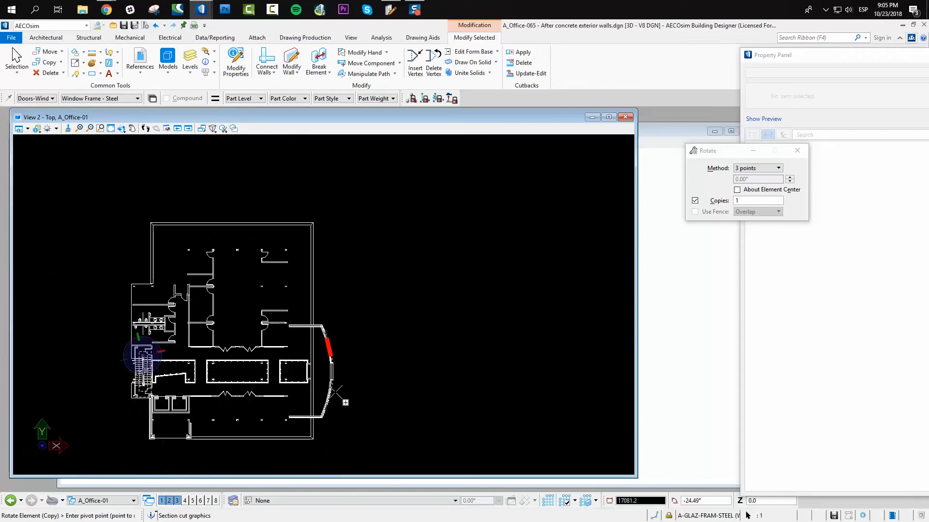
{"action": "scroll", "coordinate": [336, 401], "scroll_direction": "up", "scroll_amount": 5}
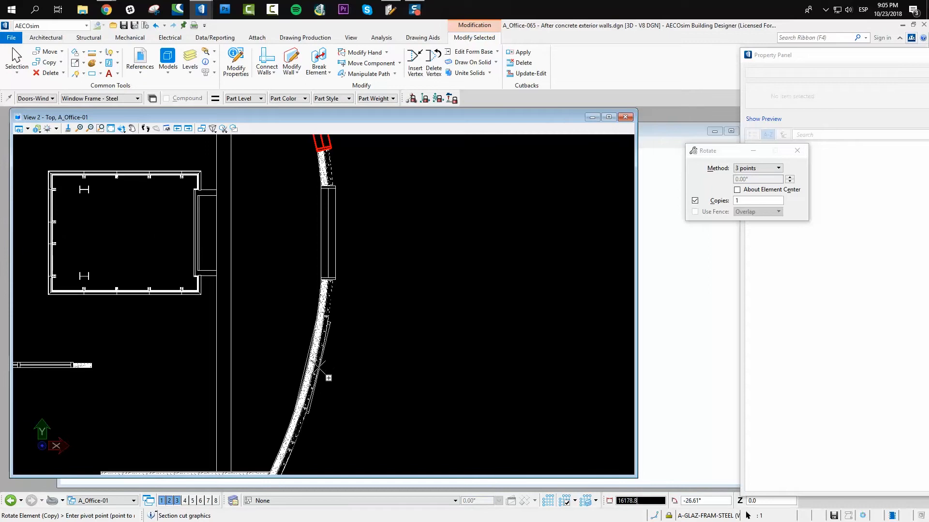
{"action": "scroll", "coordinate": [329, 378], "scroll_direction": "up", "scroll_amount": 2}
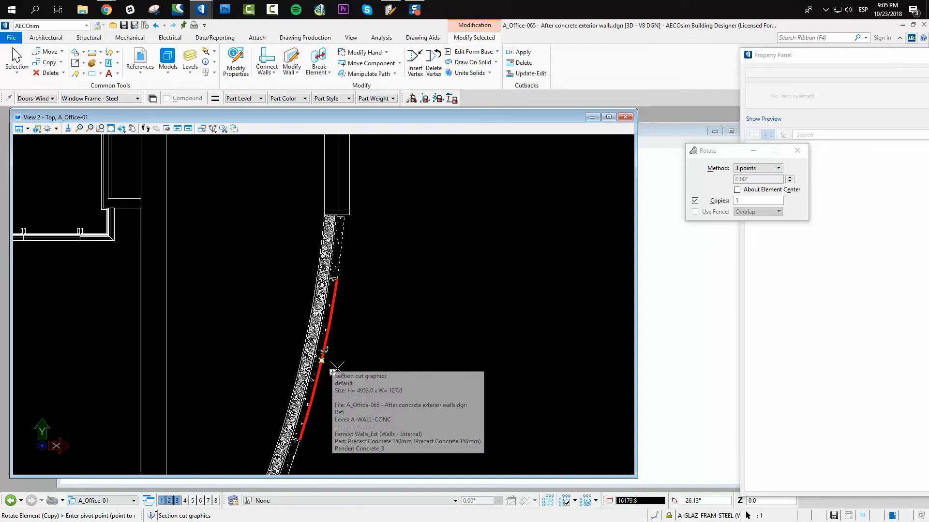
{"action": "left_click", "coordinate": [341, 369]}
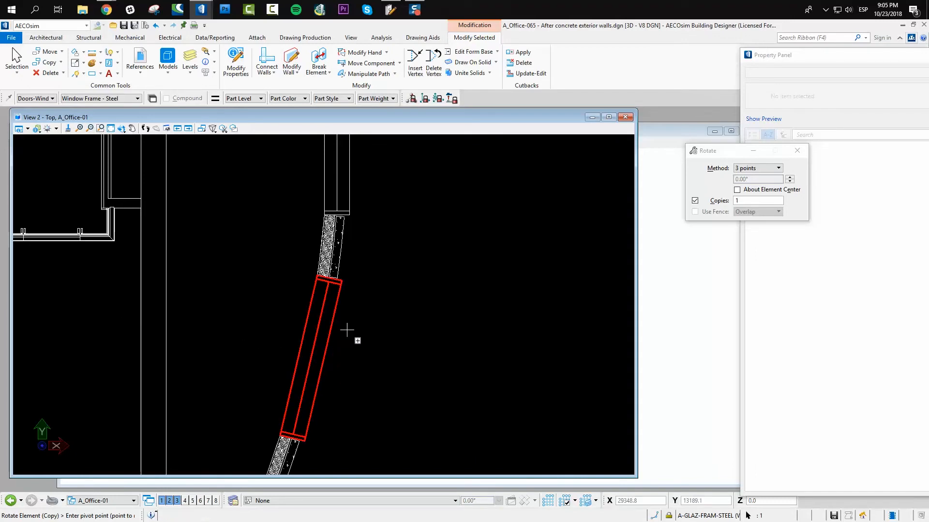
{"action": "key", "text": "Escape"}
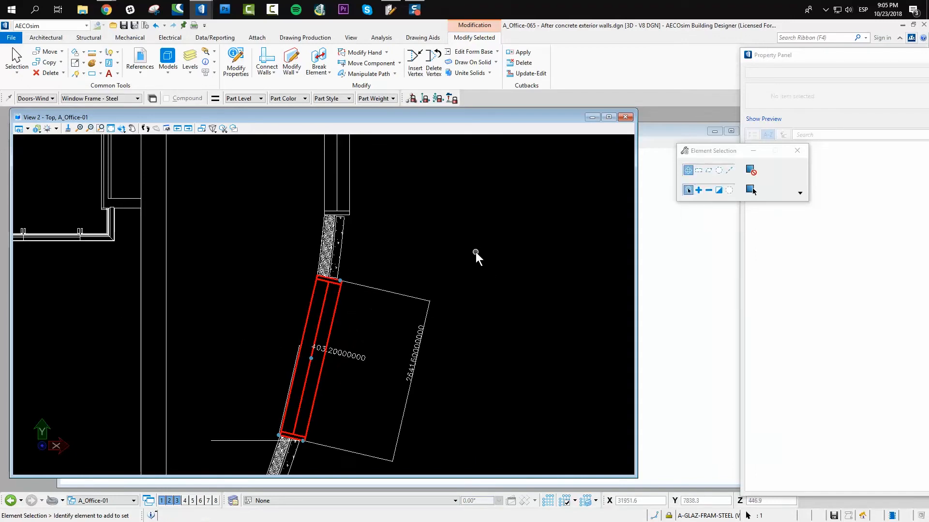
{"action": "left_click", "coordinate": [475, 251]}
Examine in the 3D view how the three windows fit the curved wall's precast panels and line up with the panel joints.
{"action": "left_click", "coordinate": [664, 127]}
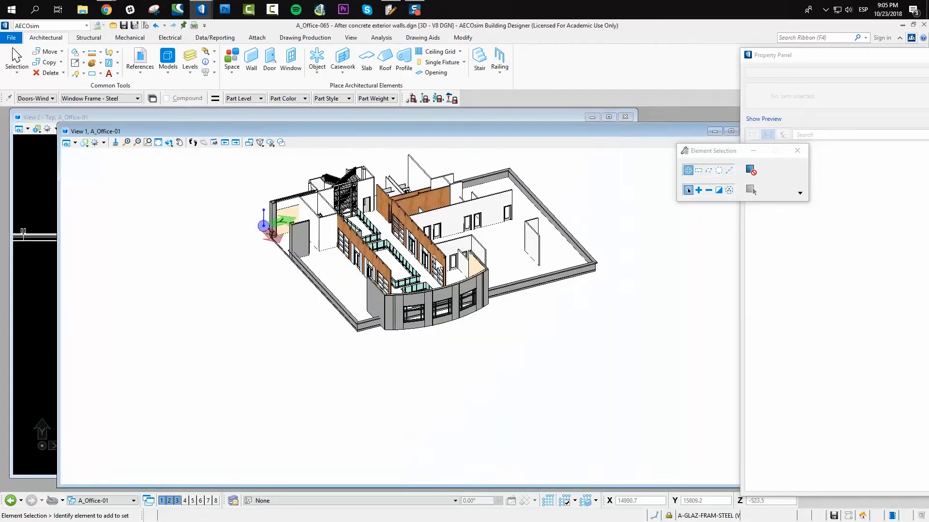
{"action": "scroll", "coordinate": [486, 400], "scroll_direction": "up", "scroll_amount": 3}
{"action": "scroll", "coordinate": [420, 449], "scroll_direction": "up", "scroll_amount": 3}
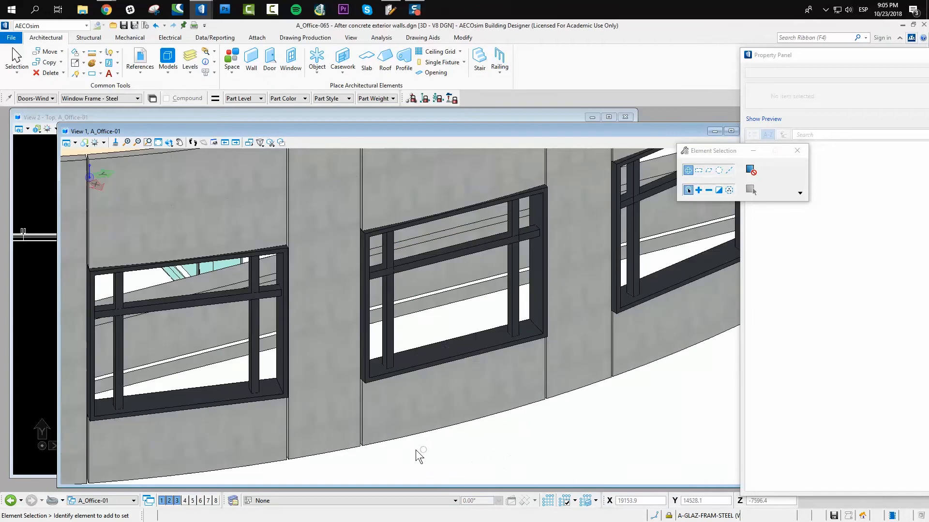
{"action": "scroll", "coordinate": [283, 244], "scroll_direction": "up", "scroll_amount": 3}
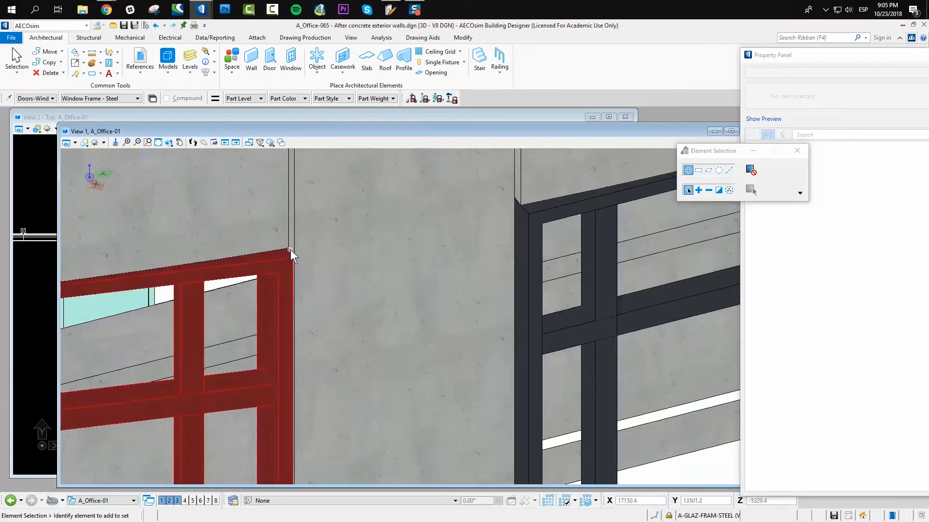
{"action": "scroll", "coordinate": [301, 253], "scroll_direction": "down", "scroll_amount": 2}
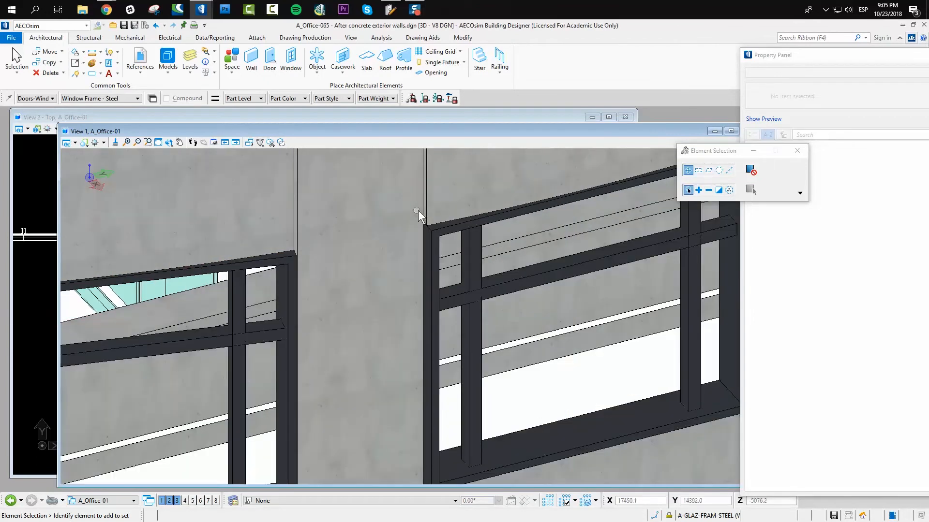
{"action": "scroll", "coordinate": [418, 210], "scroll_direction": "down", "scroll_amount": 3}
{"action": "scroll", "coordinate": [545, 346], "scroll_direction": "down", "scroll_amount": 2}
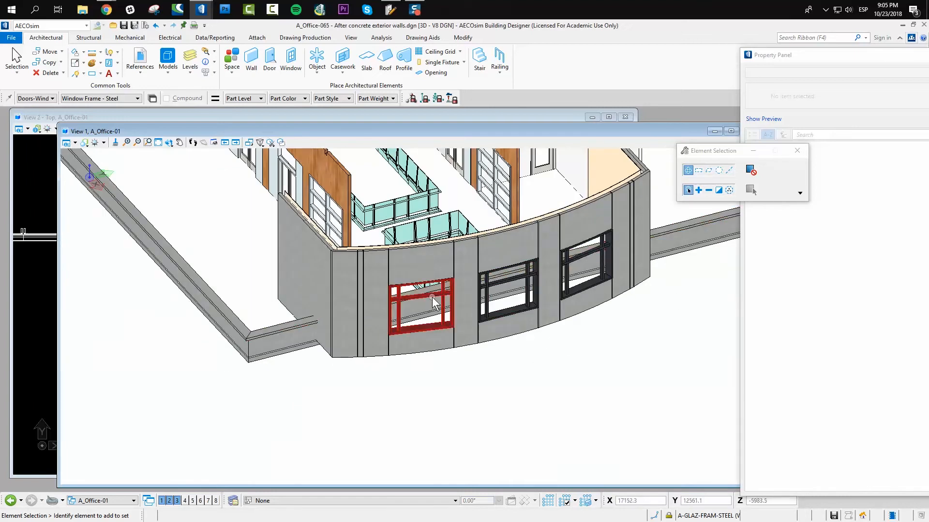
{"action": "mouse_move", "coordinate": [433, 303]}
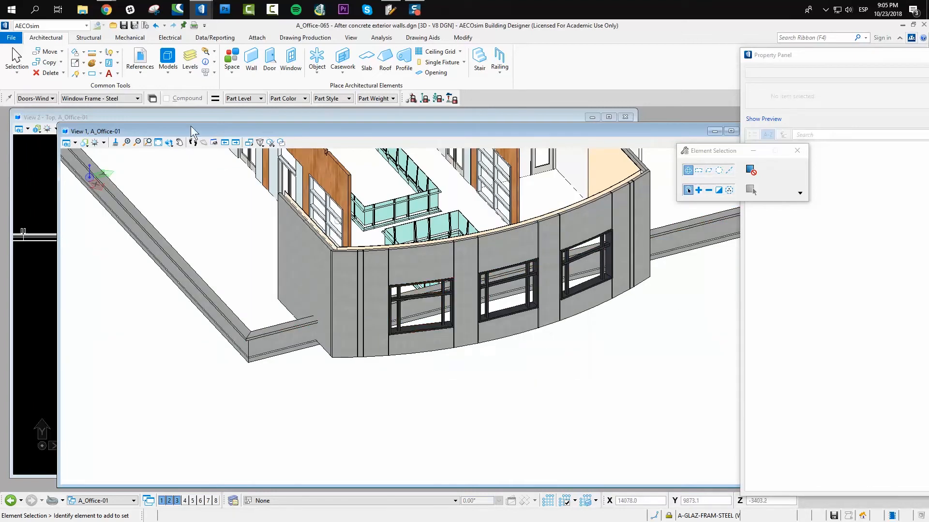
{"action": "left_click", "coordinate": [423, 304]}
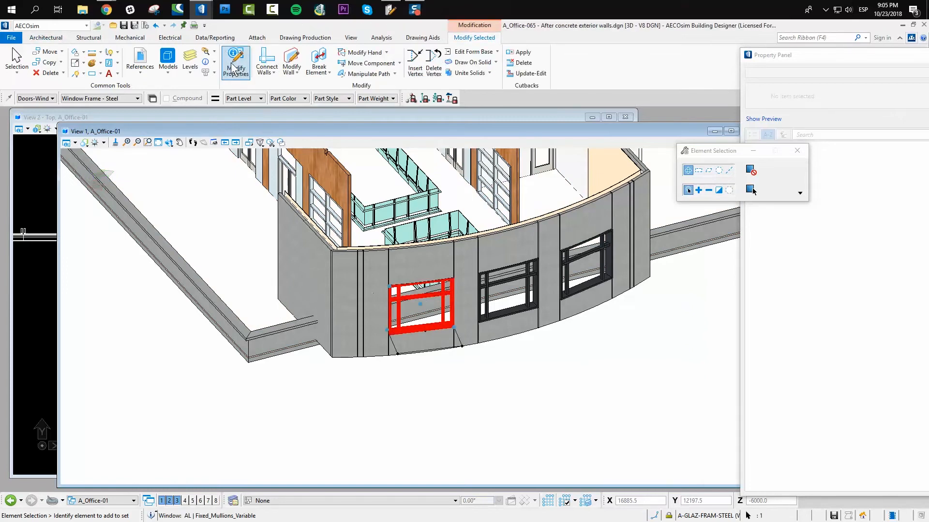
{"action": "left_click", "coordinate": [584, 398]}
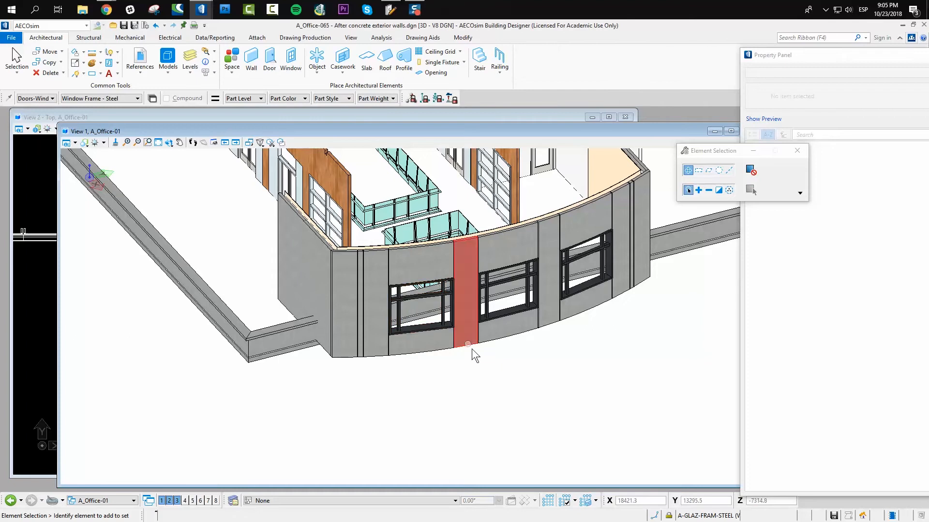
{"action": "scroll", "coordinate": [599, 401], "scroll_direction": "down", "scroll_amount": 5}
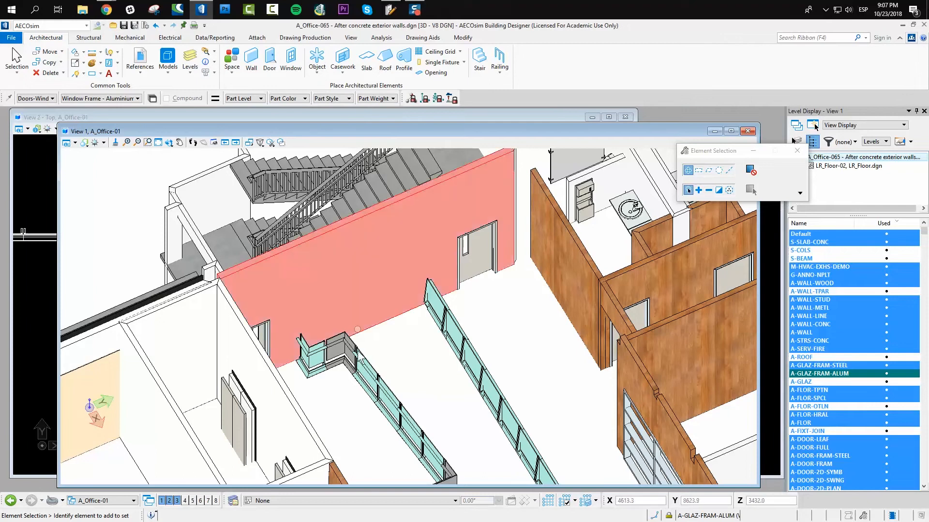
Start placing a user-defined object, view the Furniture and Ladders types, and settle on the Curtain Wall type.
{"action": "left_click", "coordinate": [321, 74]}
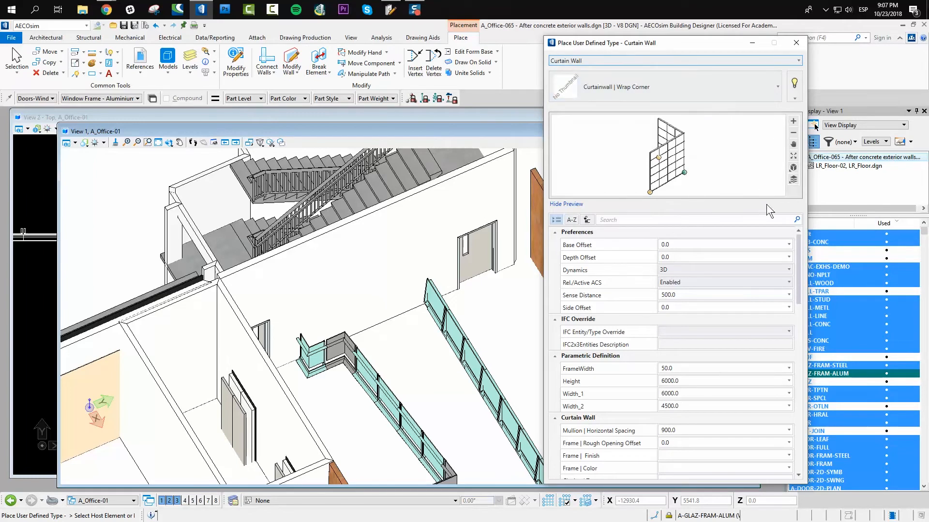
{"action": "left_click", "coordinate": [667, 61]}
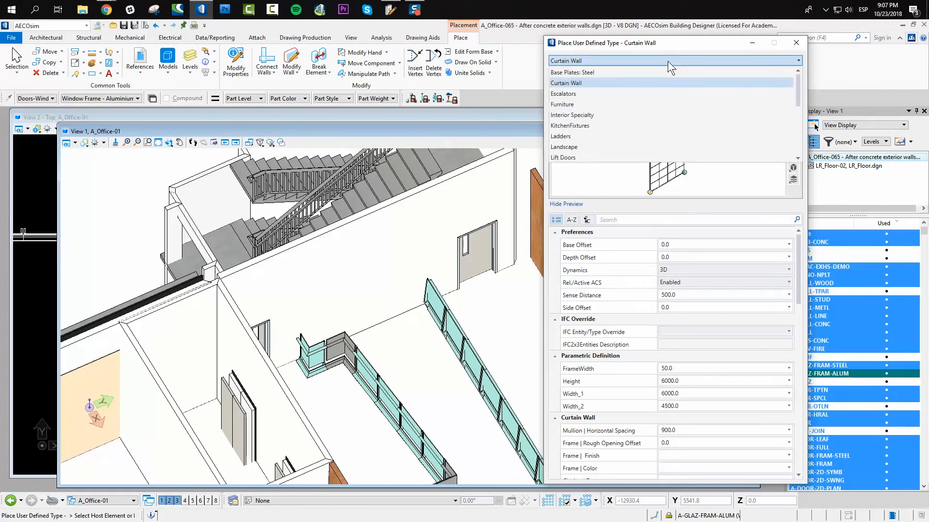
{"action": "scroll", "coordinate": [671, 79], "scroll_direction": "down", "scroll_amount": 1}
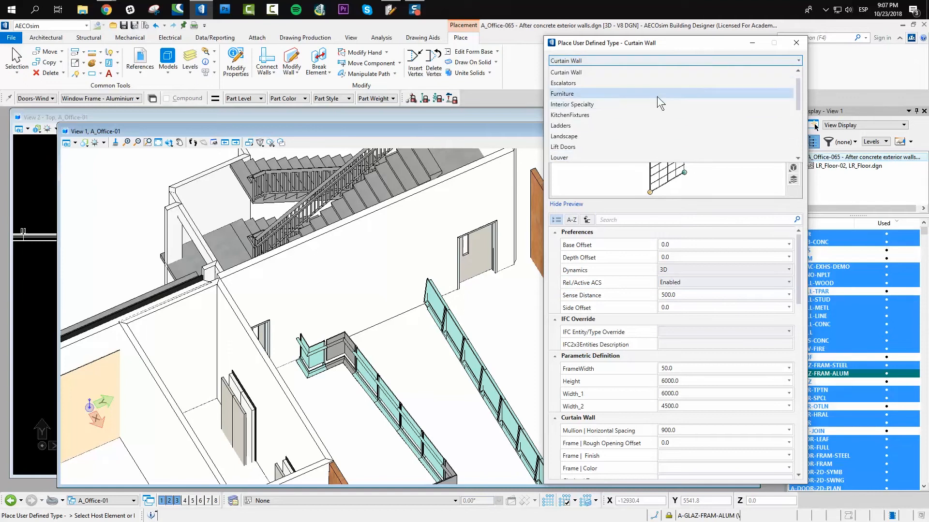
{"action": "left_click", "coordinate": [657, 97]}
{"action": "left_click", "coordinate": [637, 63]}
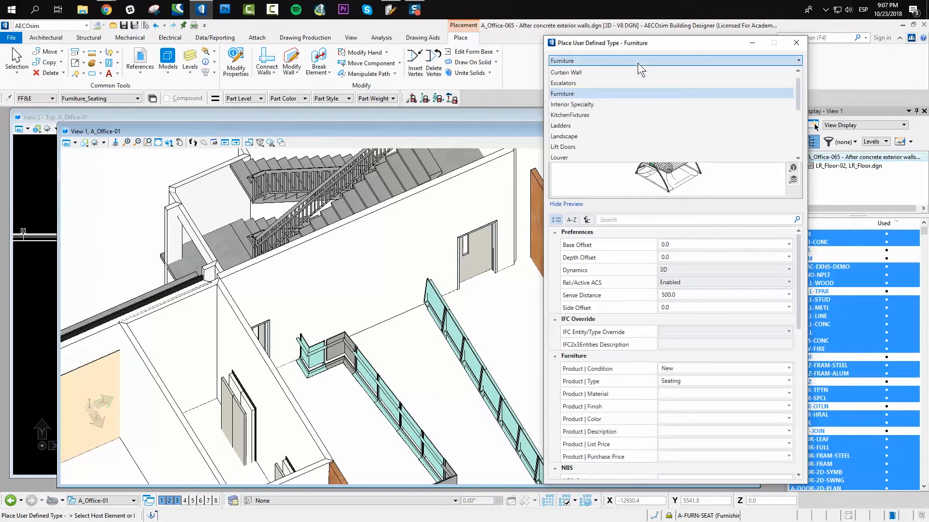
{"action": "left_click", "coordinate": [610, 128]}
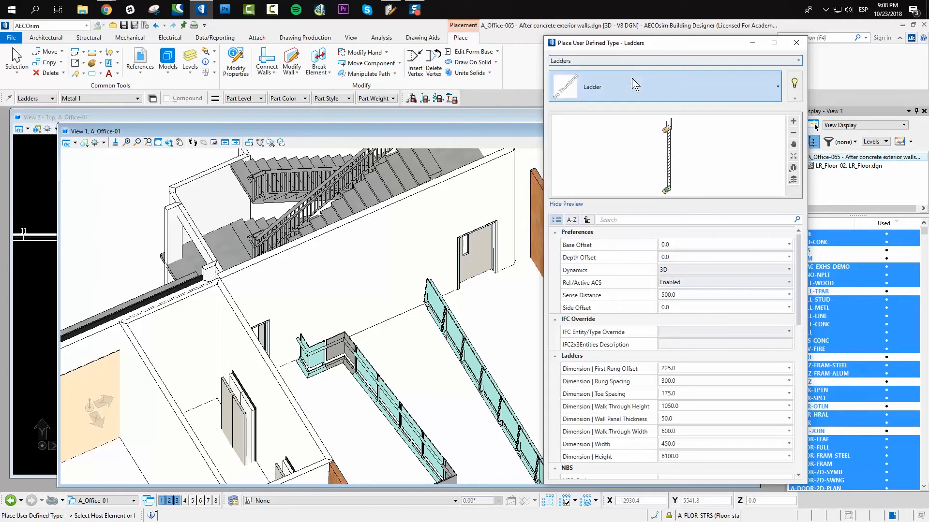
{"action": "left_click", "coordinate": [622, 57]}
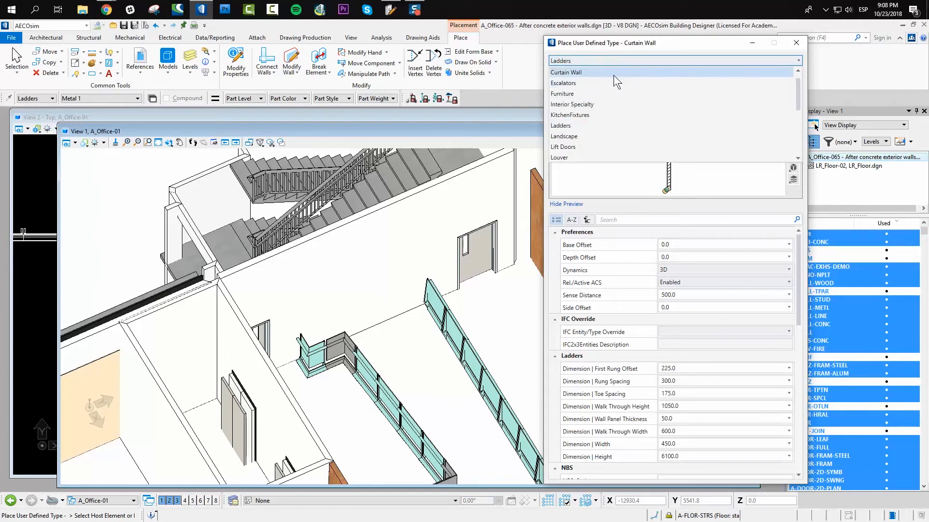
{"action": "left_click", "coordinate": [614, 75]}
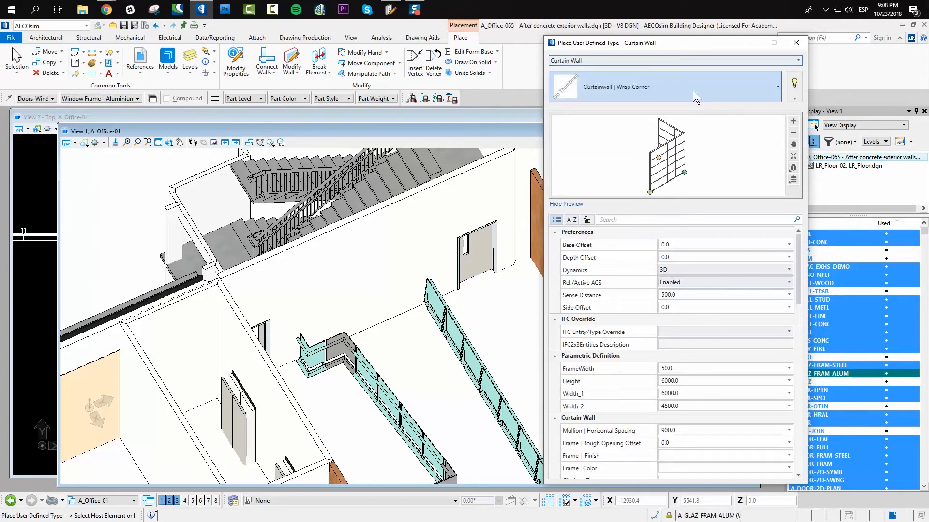
Choose the Curtainwall | Full Frame-Equal Spaced Mullions catalog instance and place it freestanding outside the building near the stair.
{"action": "left_click", "coordinate": [692, 89]}
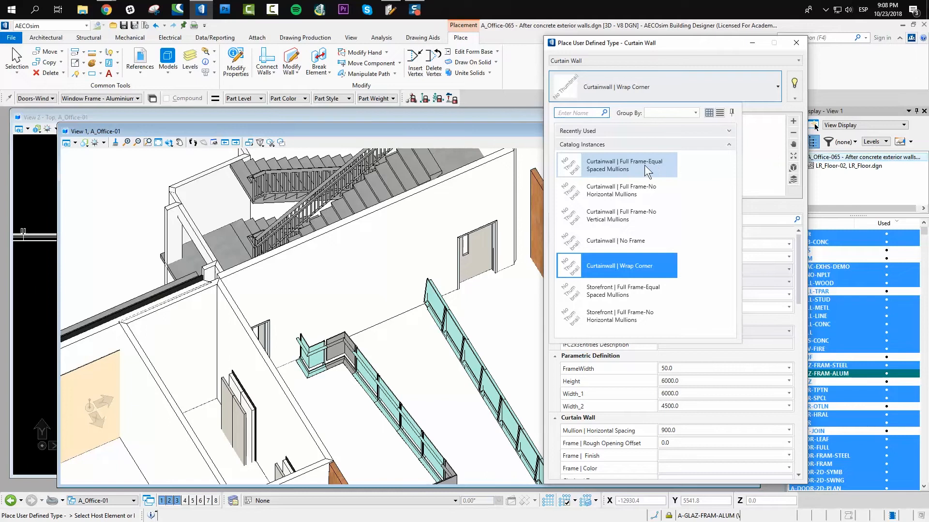
{"action": "left_click", "coordinate": [607, 167]}
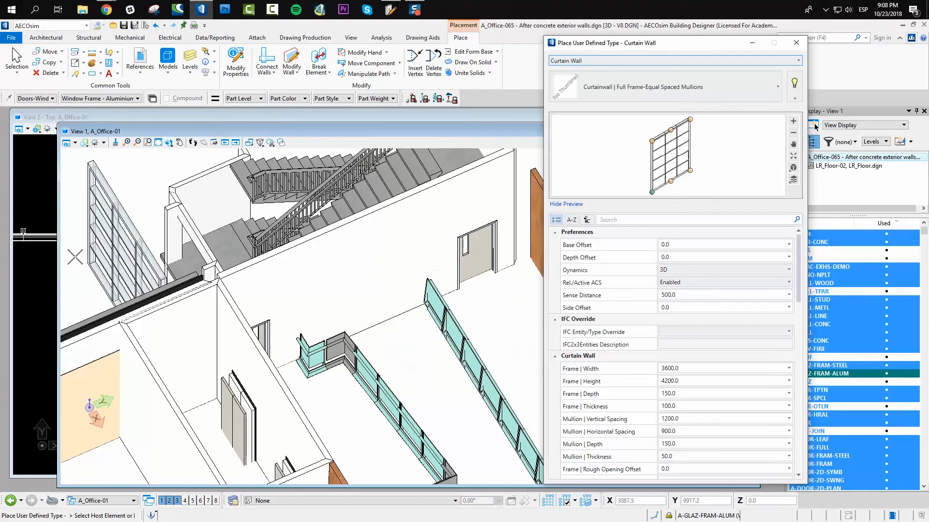
{"action": "scroll", "coordinate": [90, 219], "scroll_direction": "down", "scroll_amount": 1}
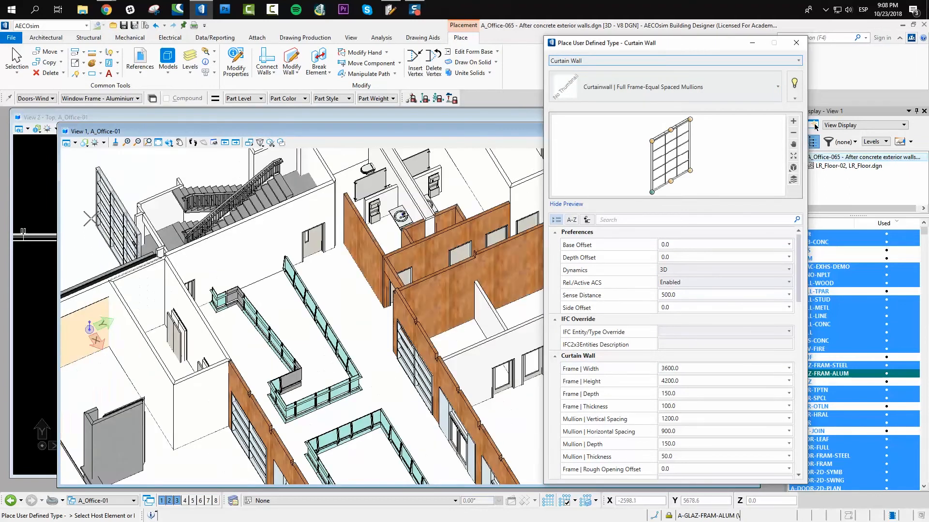
{"action": "left_click", "coordinate": [76, 200]}
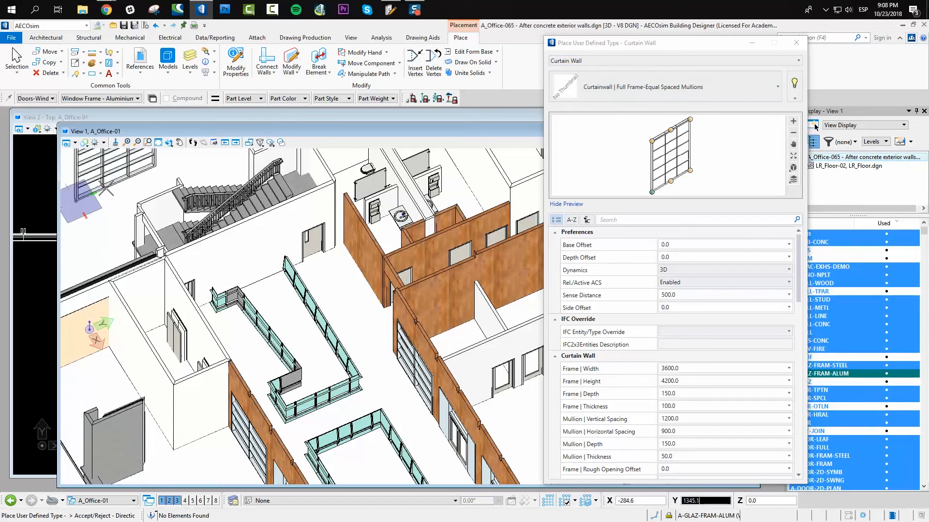
{"action": "left_click", "coordinate": [107, 188]}
{"action": "scroll", "coordinate": [111, 211], "scroll_direction": "down", "scroll_amount": 3}
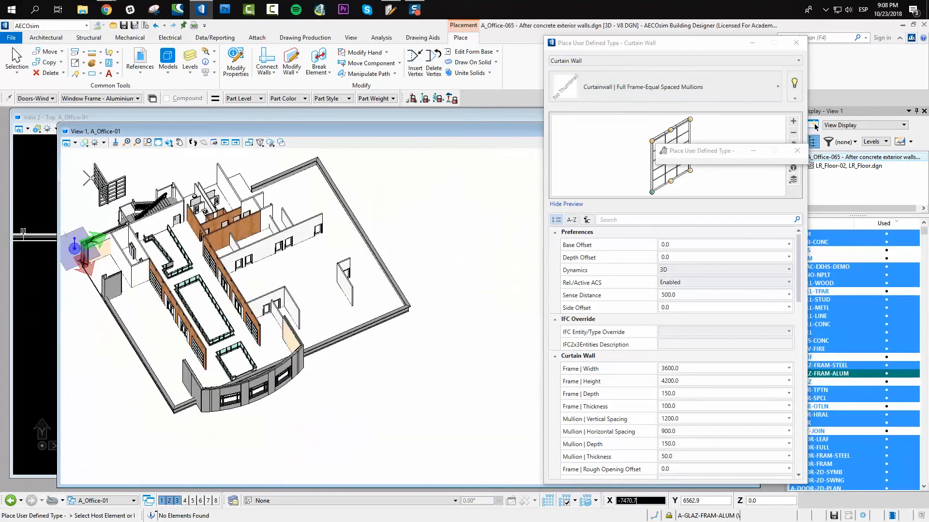
Place the 1727.2 wide, 4267.2 high equal-spaced curtain wall in the plasterboard partition beside the stair, hosted by it, between its doors.
{"action": "scroll", "coordinate": [89, 178], "scroll_direction": "up", "scroll_amount": 3}
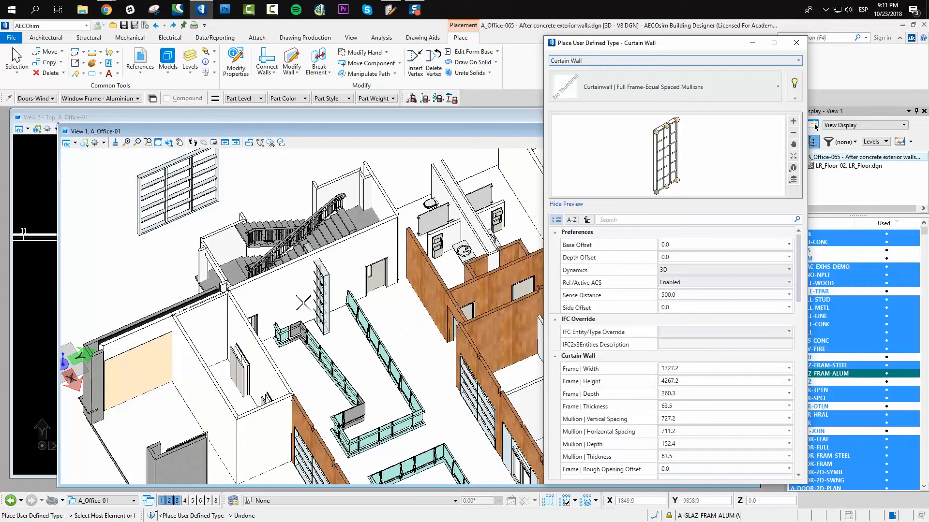
{"action": "scroll", "coordinate": [312, 320], "scroll_direction": "up", "scroll_amount": 3}
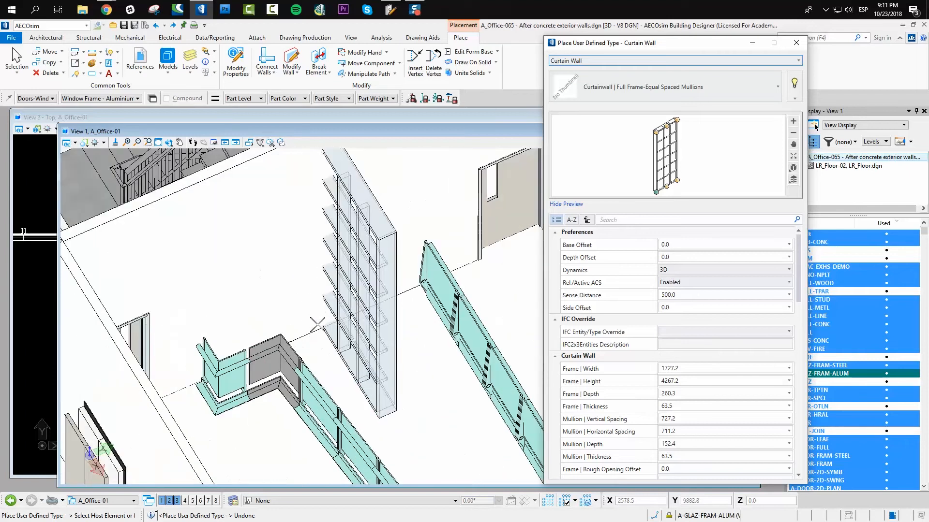
{"action": "left_click", "coordinate": [314, 330]}
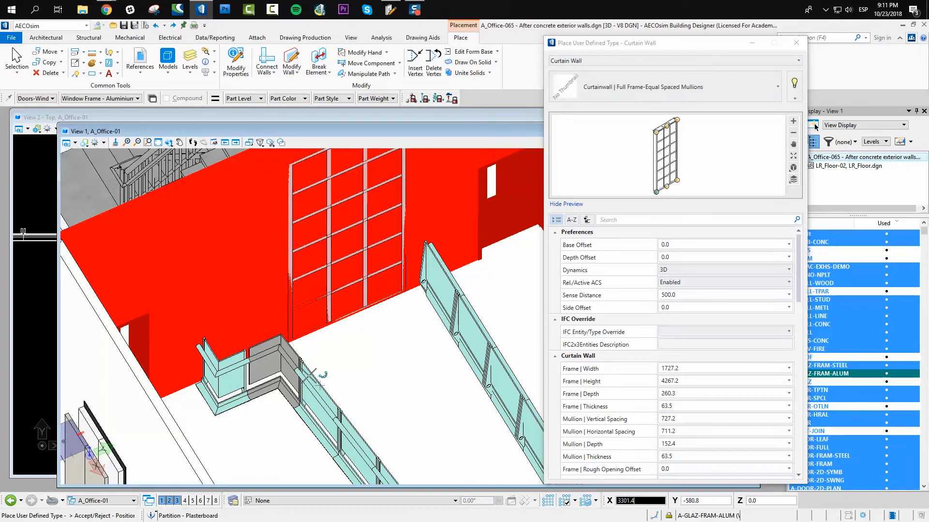
{"action": "left_click", "coordinate": [305, 341]}
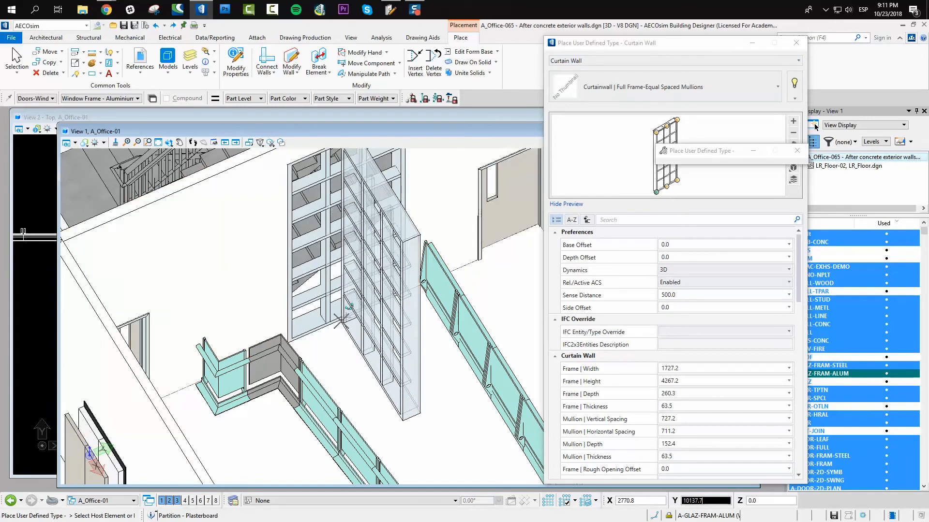
{"action": "scroll", "coordinate": [345, 318], "scroll_direction": "down", "scroll_amount": 2}
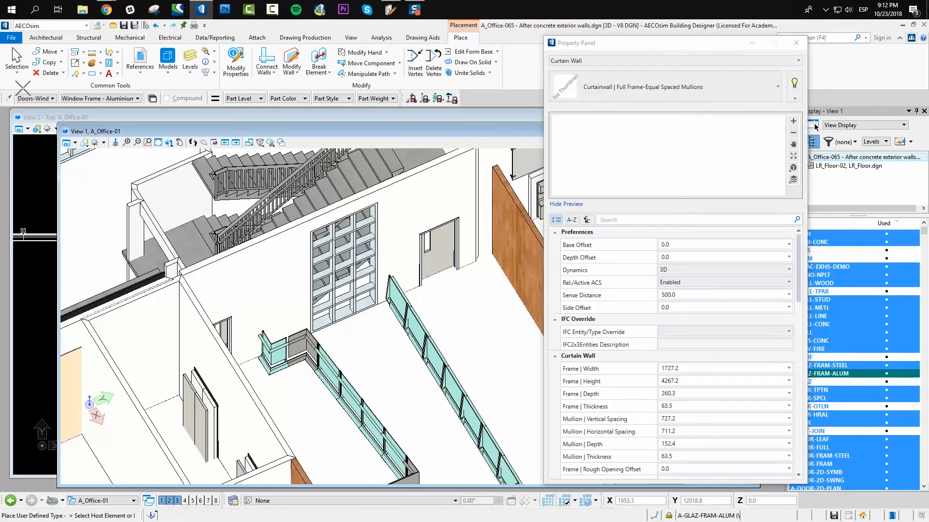
Narrow the hosted curtain wall in the stair partition to about 864 mm by pulling in its free end.
{"action": "left_click", "coordinate": [15, 53]}
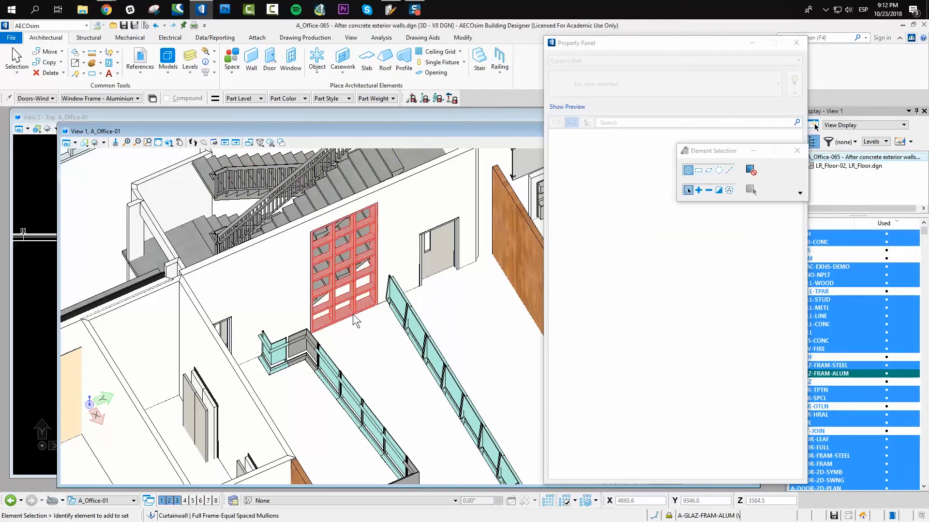
{"action": "left_click", "coordinate": [355, 316]}
{"action": "left_click", "coordinate": [378, 305]}
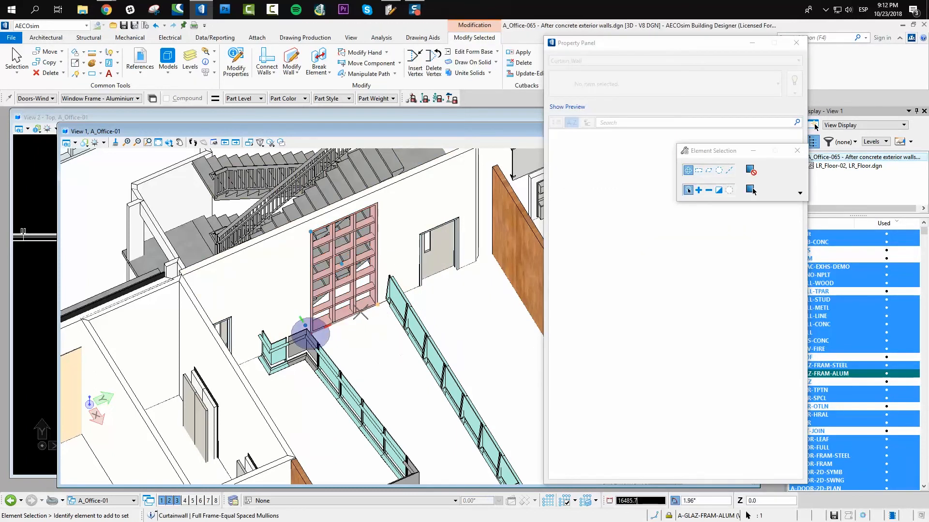
{"action": "left_click", "coordinate": [344, 319]}
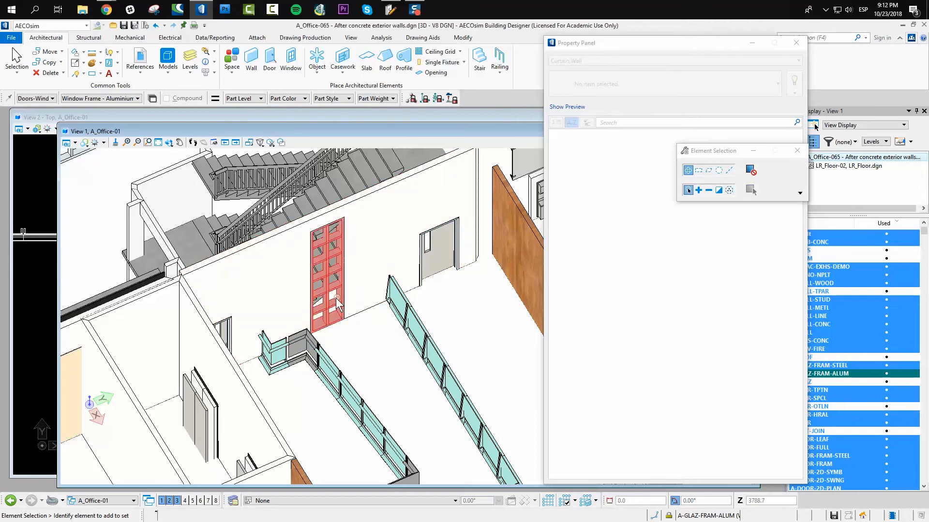
Stretch the hosted curtain wall's free end along the partition to make it about 1847 mm wide with three bays.
{"action": "left_click", "coordinate": [335, 312]}
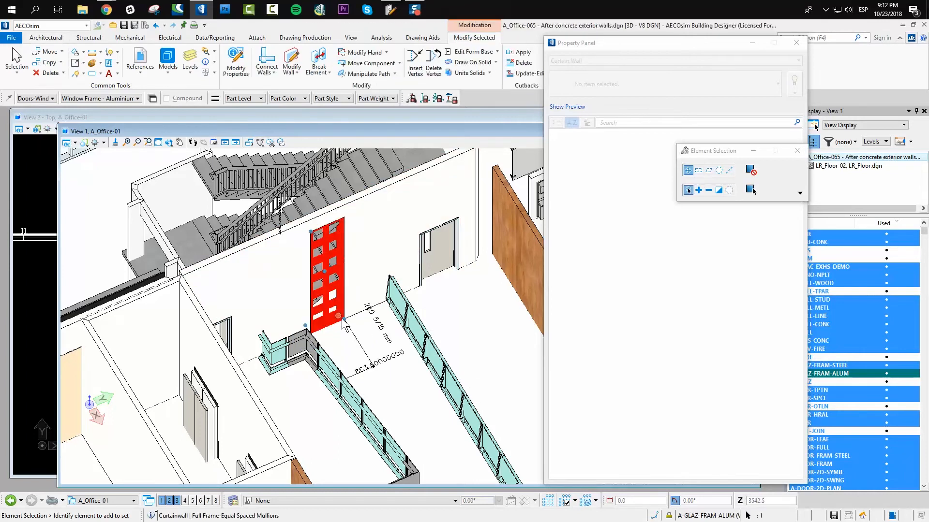
{"action": "left_click", "coordinate": [344, 320]}
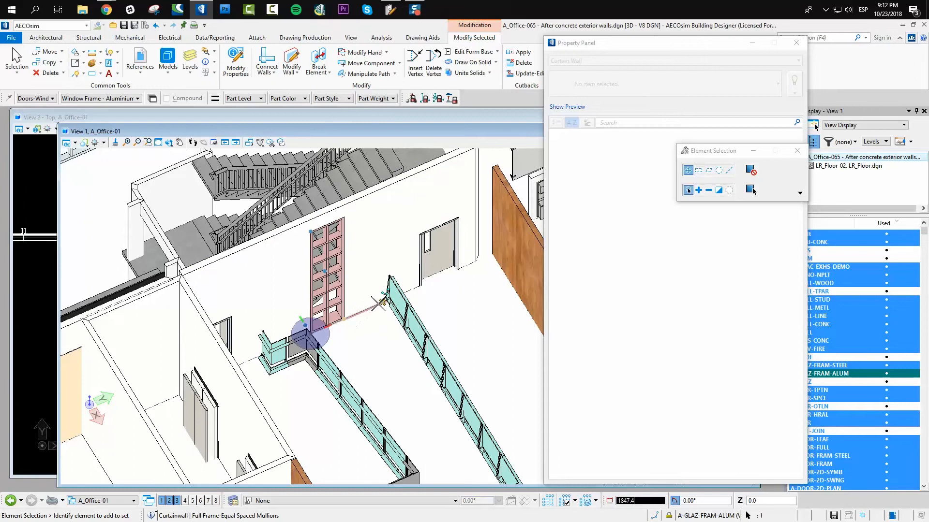
{"action": "left_click", "coordinate": [379, 303]}
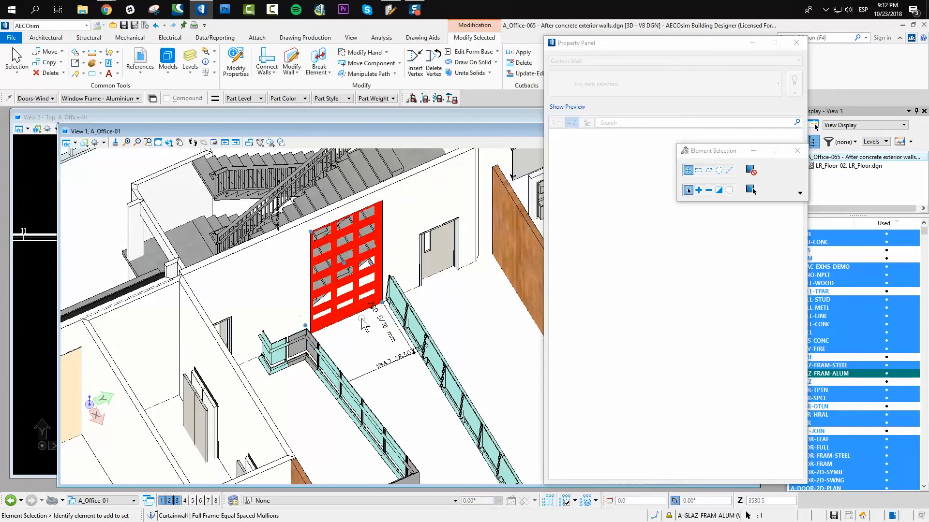
{"action": "left_click", "coordinate": [362, 320]}
{"action": "scroll", "coordinate": [351, 336], "scroll_direction": "down", "scroll_amount": 3}
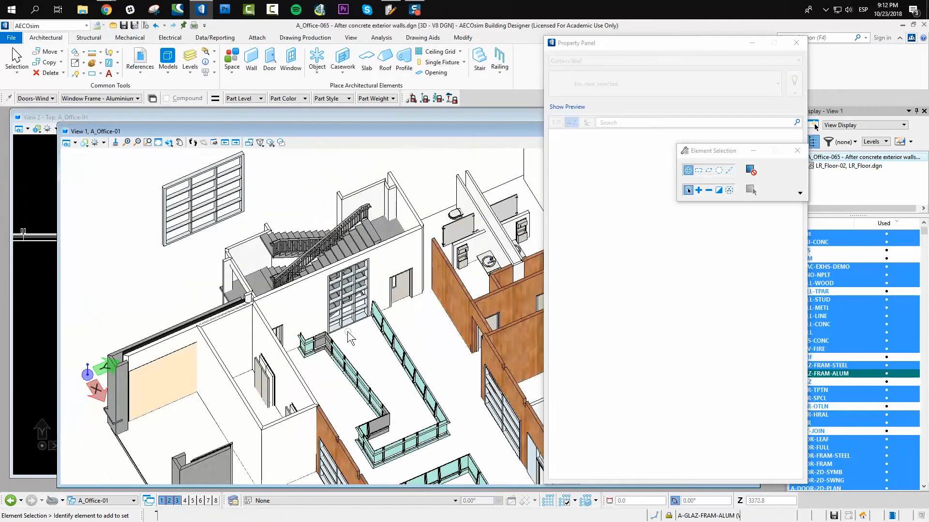
{"action": "scroll", "coordinate": [348, 332], "scroll_direction": "up", "scroll_amount": 2}
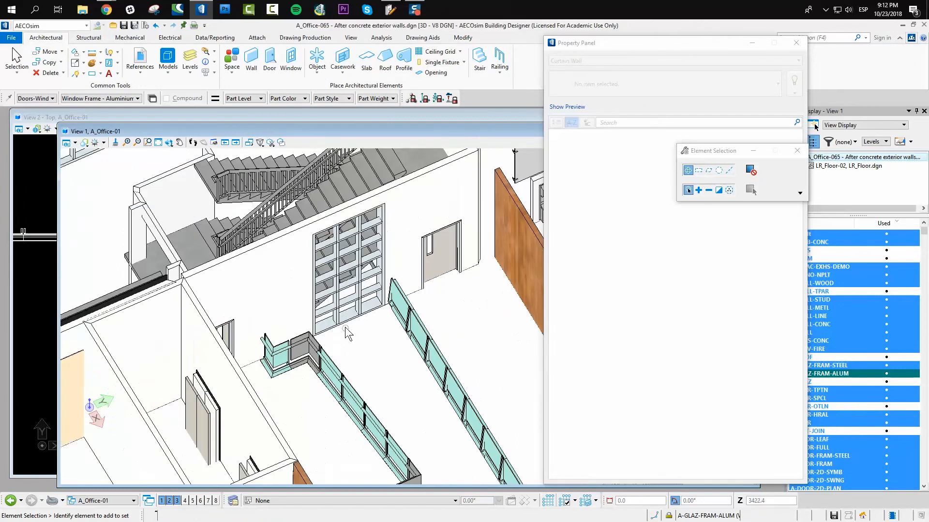
Copy the three-bay curtain wall once along the partition, butting the copy against its side away from the right-hand door.
{"action": "left_click", "coordinate": [47, 62]}
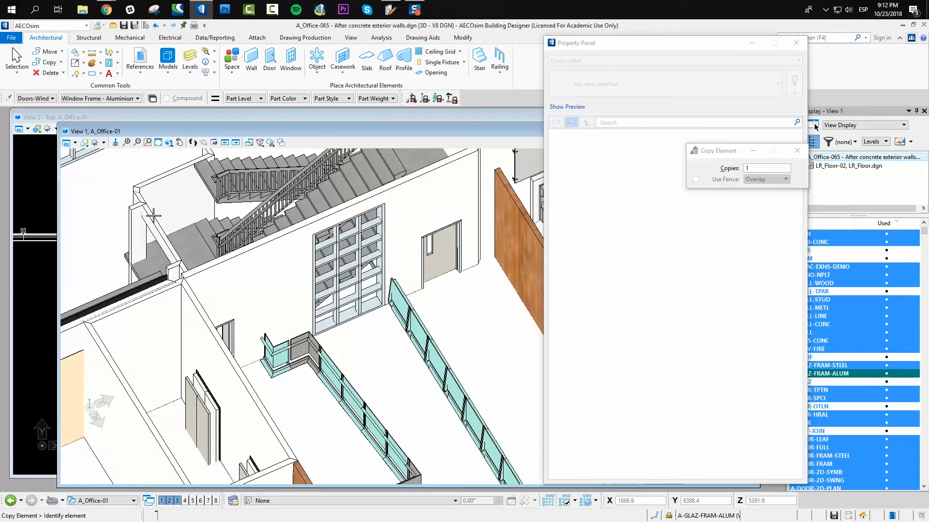
{"action": "left_click", "coordinate": [386, 304]}
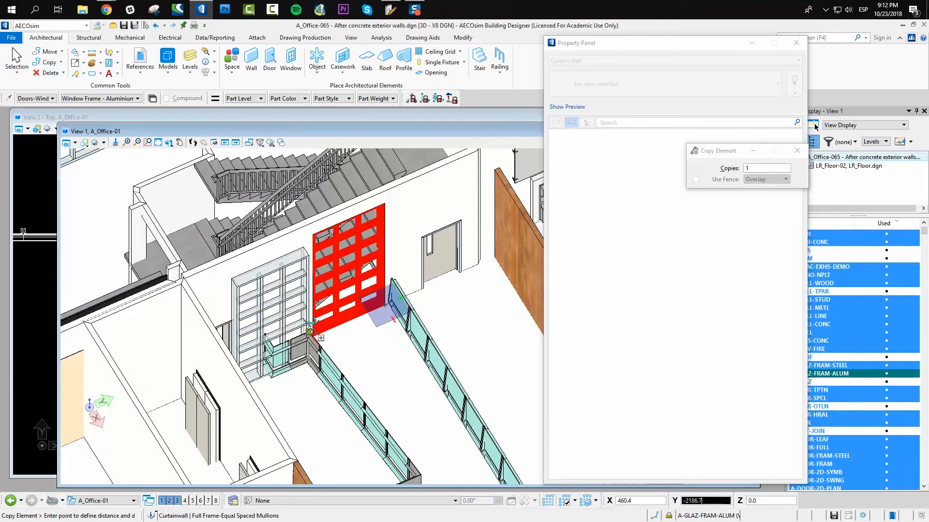
{"action": "scroll", "coordinate": [312, 332], "scroll_direction": "up", "scroll_amount": 3}
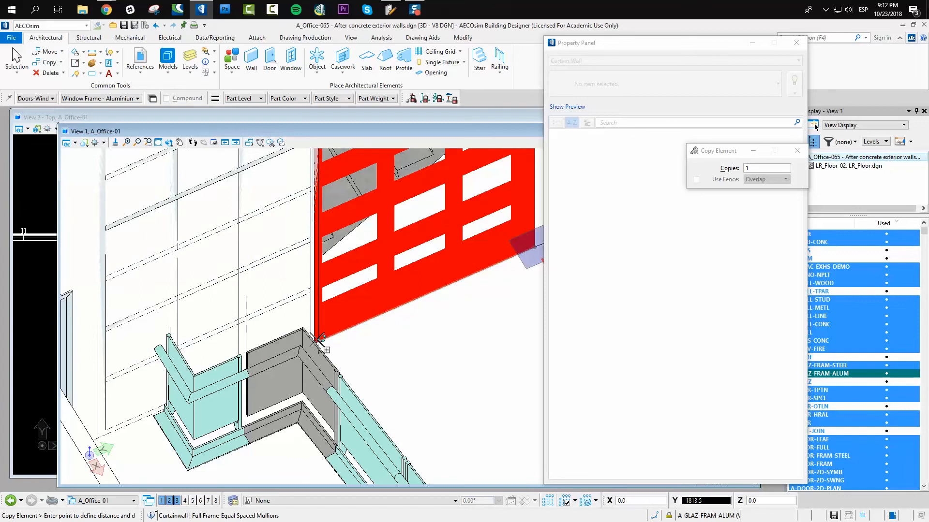
{"action": "left_click", "coordinate": [148, 143]}
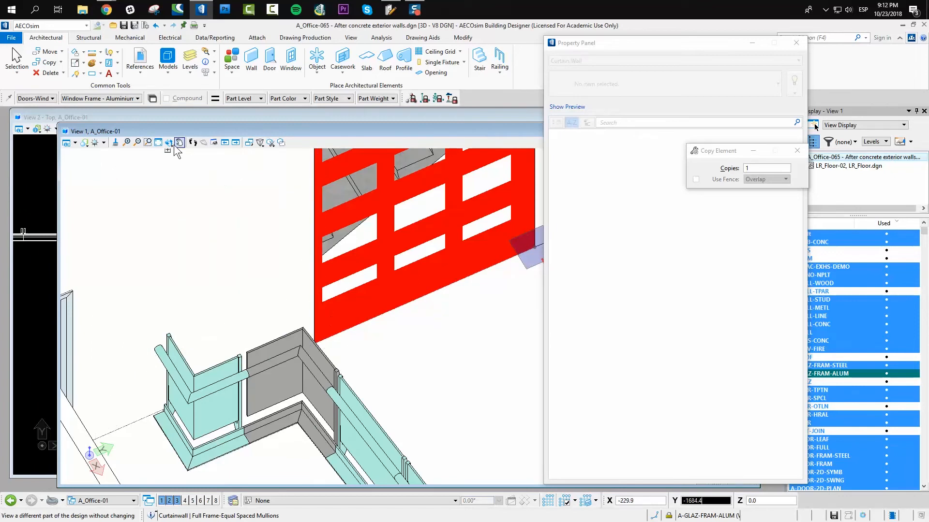
{"action": "left_click", "coordinate": [170, 144]}
{"action": "left_click_drag", "start_coordinate": [408, 317], "coordinate": [408, 316]}
{"action": "right_click", "coordinate": [306, 217]}
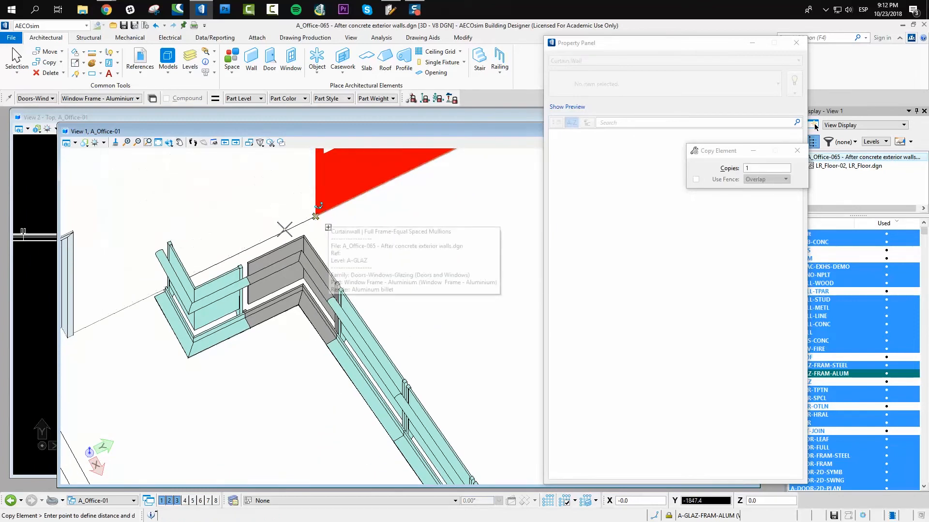
{"action": "left_click", "coordinate": [116, 301]}
{"action": "scroll", "coordinate": [137, 232], "scroll_direction": "down", "scroll_amount": 4}
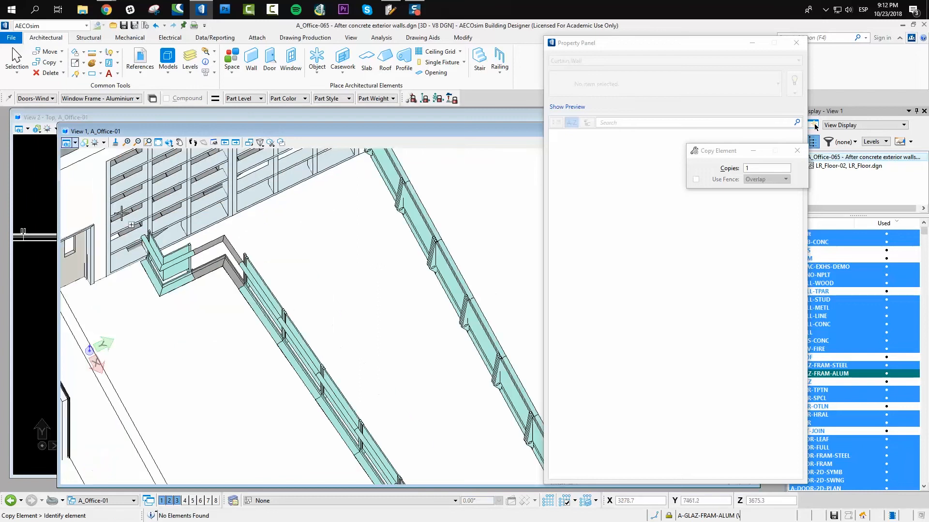
{"action": "scroll", "coordinate": [107, 194], "scroll_direction": "up", "scroll_amount": 2}
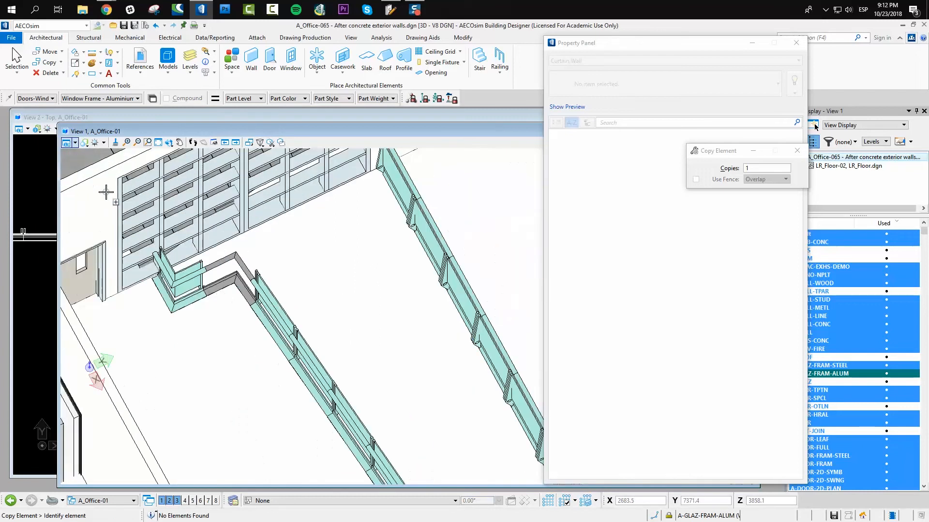
Shorten the copied curtain wall's width from its end nearest the original, reducing it to a single narrow bay.
{"action": "left_click", "coordinate": [16, 58]}
{"action": "left_click", "coordinate": [116, 296]}
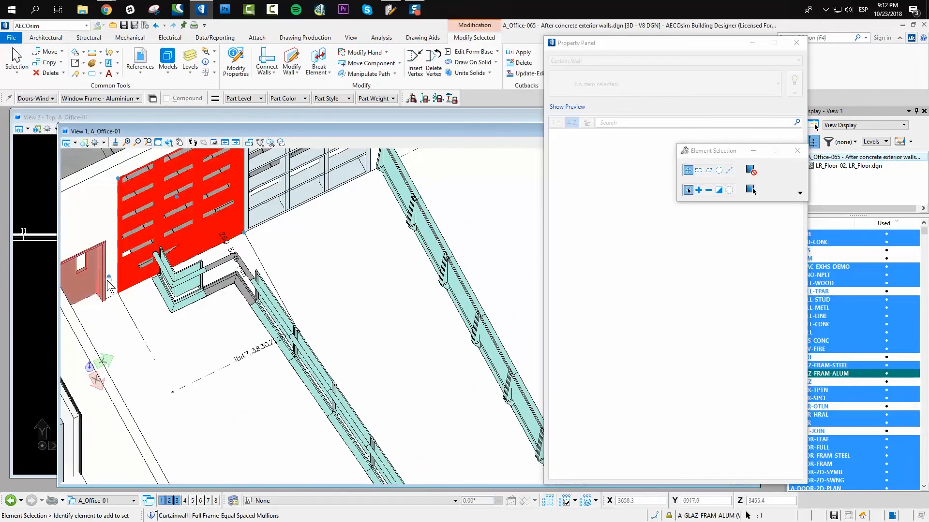
{"action": "left_click", "coordinate": [245, 233]}
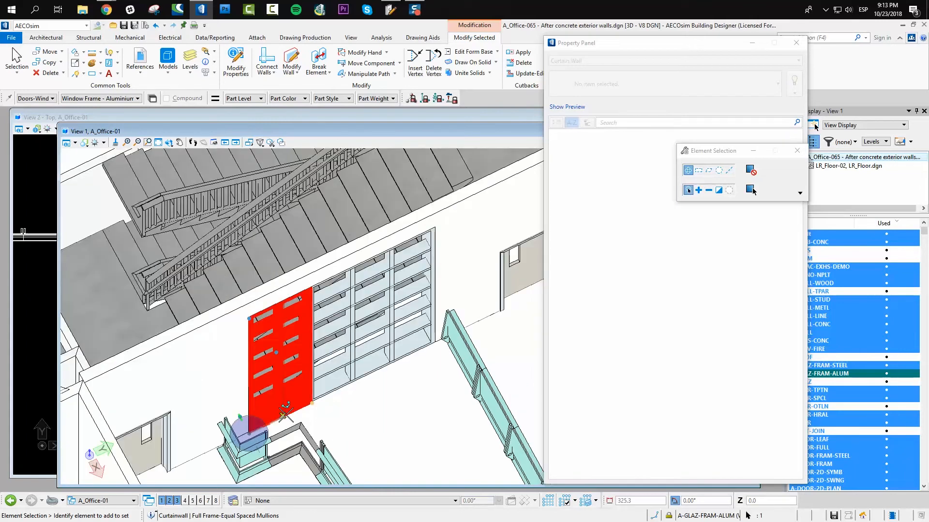
{"action": "left_click", "coordinate": [286, 417]}
Move the single-bay curtain wall along the partition so its lower corner meets the adjacent corner of the three-bay curtain wall.
{"action": "scroll", "coordinate": [295, 417], "scroll_direction": "up", "scroll_amount": 2}
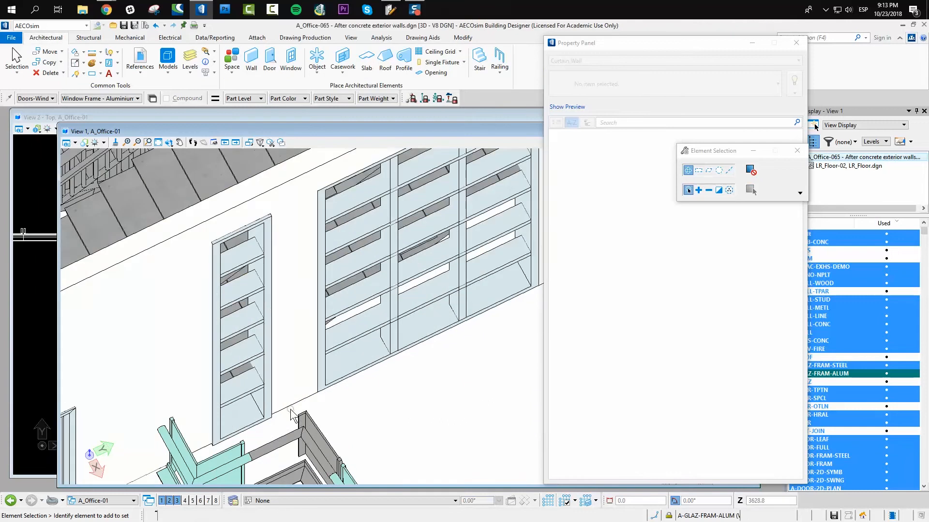
{"action": "scroll", "coordinate": [290, 410], "scroll_direction": "up", "scroll_amount": 2}
{"action": "left_click", "coordinate": [46, 52]}
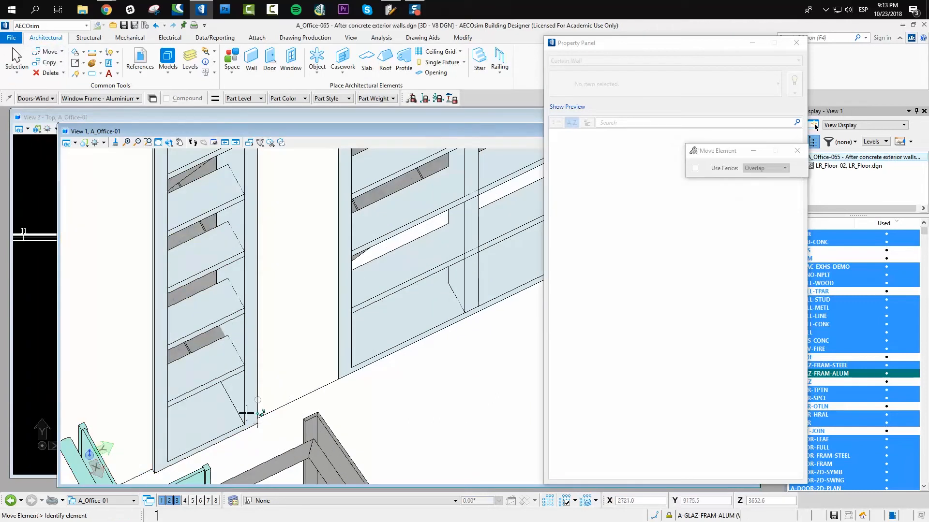
{"action": "left_click", "coordinate": [256, 423]}
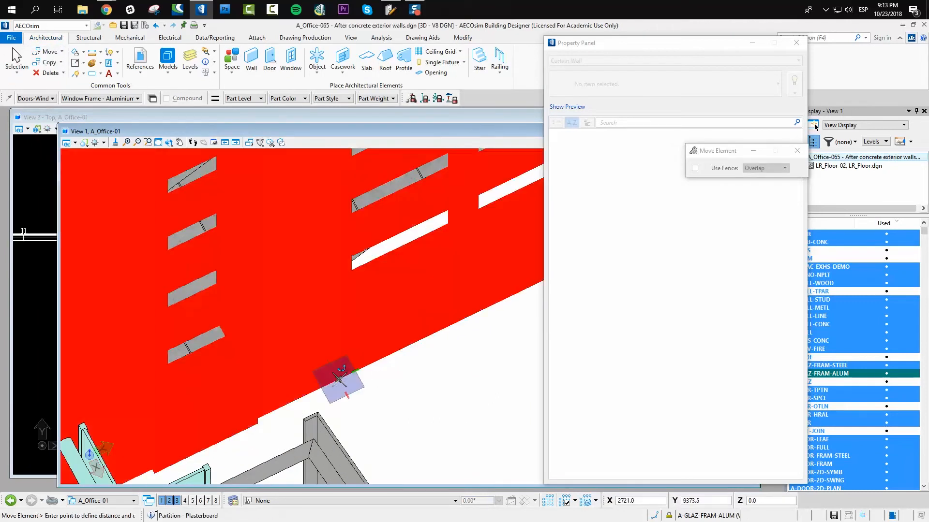
{"action": "left_click", "coordinate": [280, 417]}
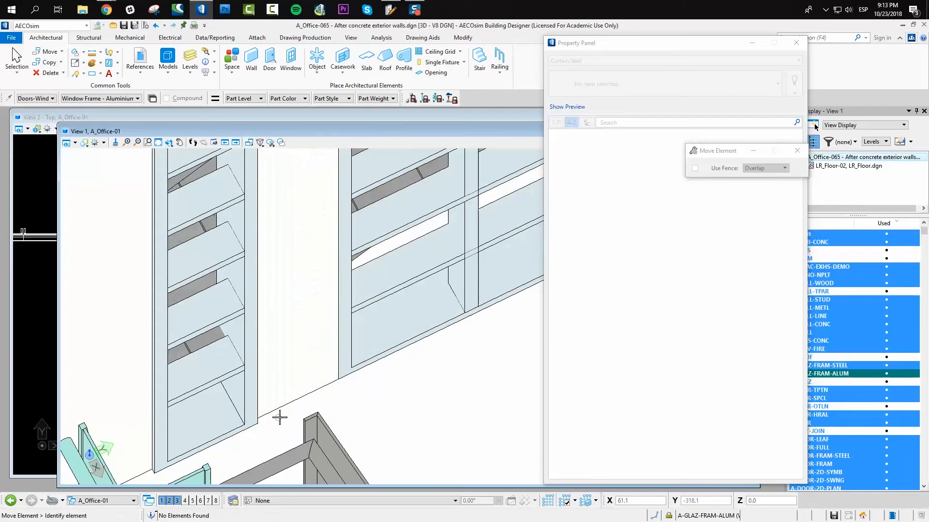
{"action": "left_click", "coordinate": [260, 424]}
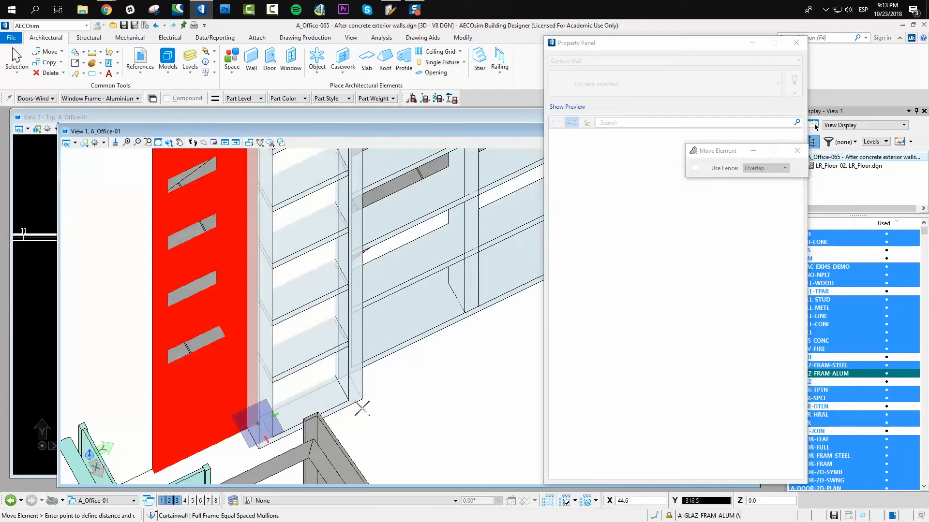
{"action": "left_click", "coordinate": [337, 381]}
{"action": "scroll", "coordinate": [362, 393], "scroll_direction": "down", "scroll_amount": 3}
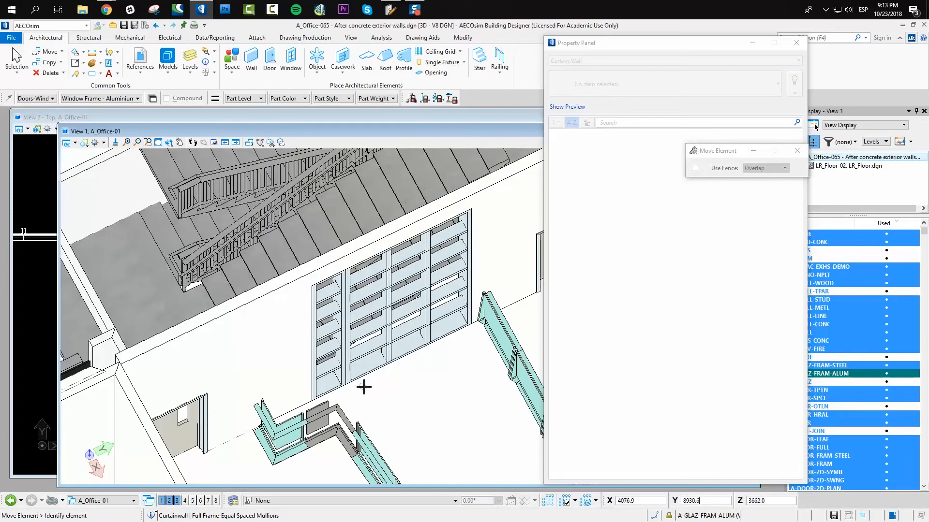
Copy the single-bay curtain wall to the opposite side of the three-bay one, and delete the freestanding curtain wall outside the building.
{"action": "left_click", "coordinate": [38, 62]}
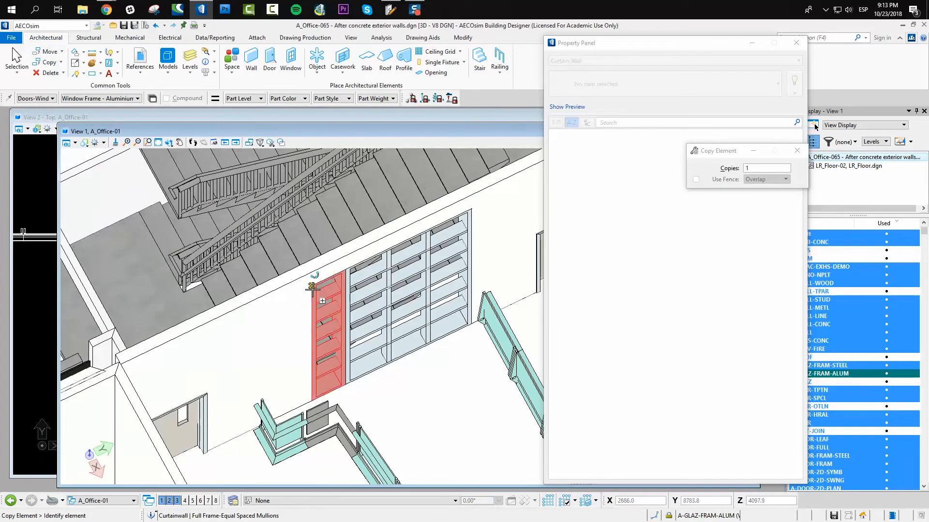
{"action": "left_click", "coordinate": [312, 286]}
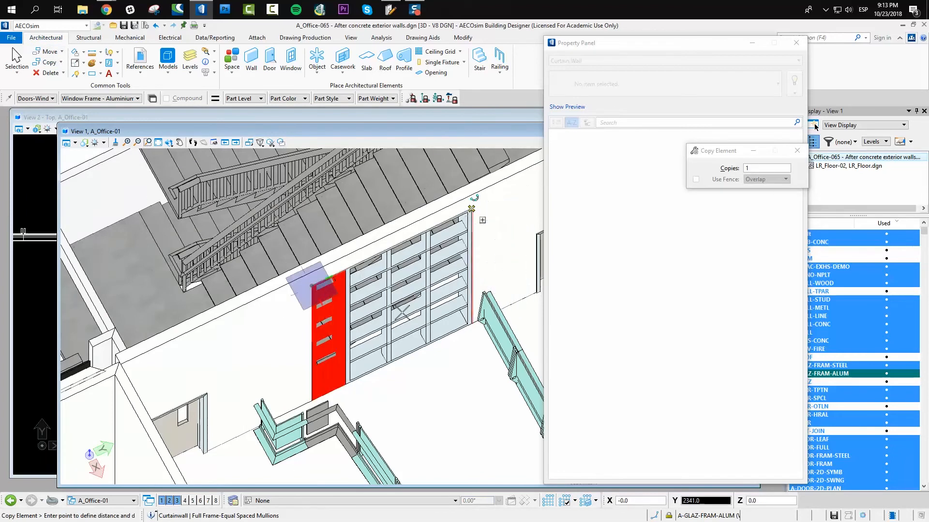
{"action": "left_click", "coordinate": [471, 208]}
{"action": "right_click", "coordinate": [407, 353]}
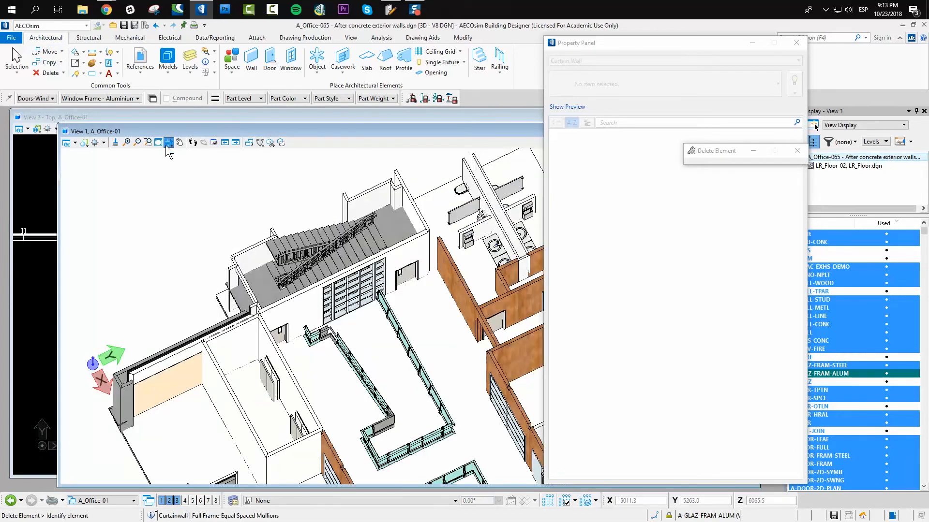
Move the three-bay and both single-bay curtain walls together about 310 mm along the stair partition, away from the right-hand door.
{"action": "left_click", "coordinate": [169, 144]}
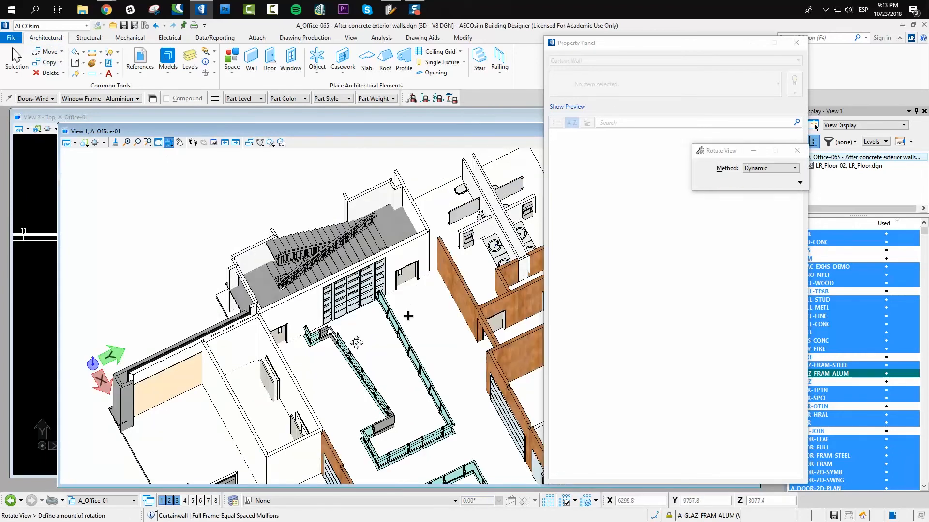
{"action": "left_click_drag", "start_coordinate": [355, 345], "coordinate": [322, 308]}
{"action": "scroll", "coordinate": [408, 321], "scroll_direction": "up", "scroll_amount": 3}
{"action": "right_click", "coordinate": [409, 323]}
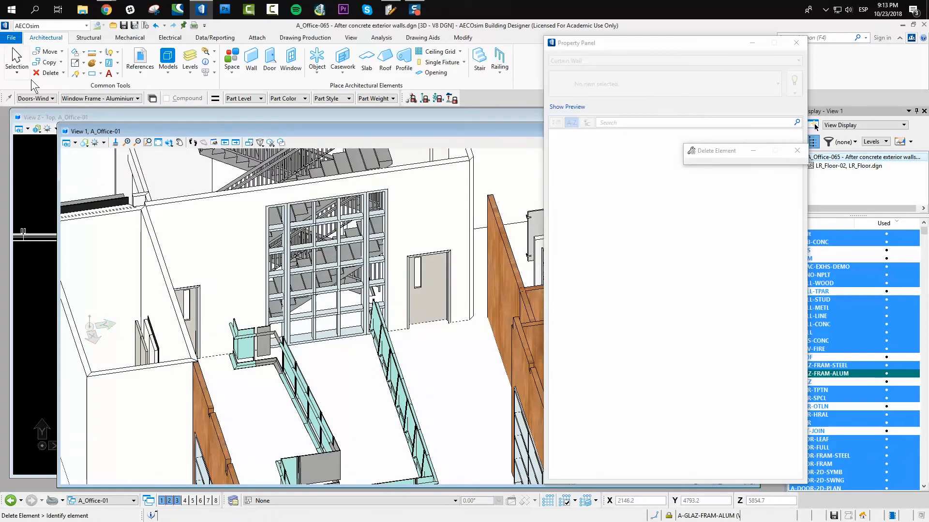
{"action": "left_click", "coordinate": [16, 61]}
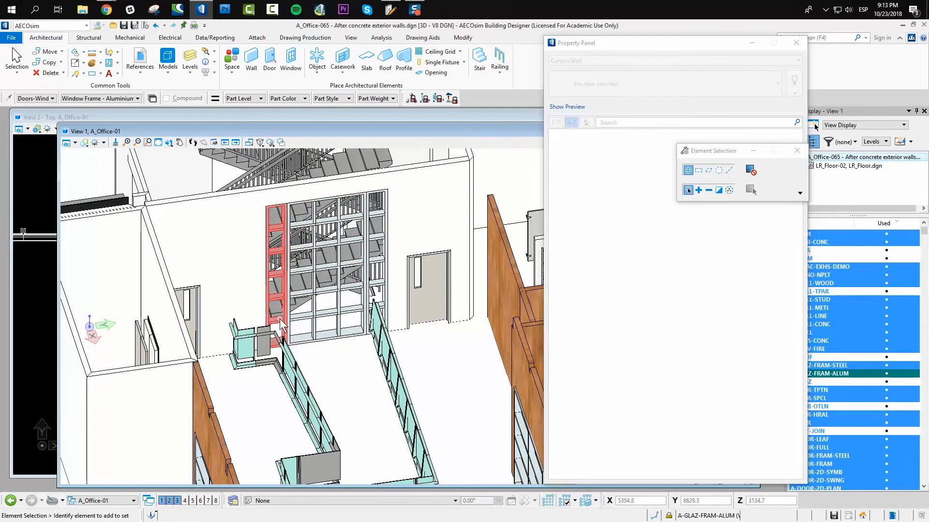
{"action": "left_click", "coordinate": [275, 335]}
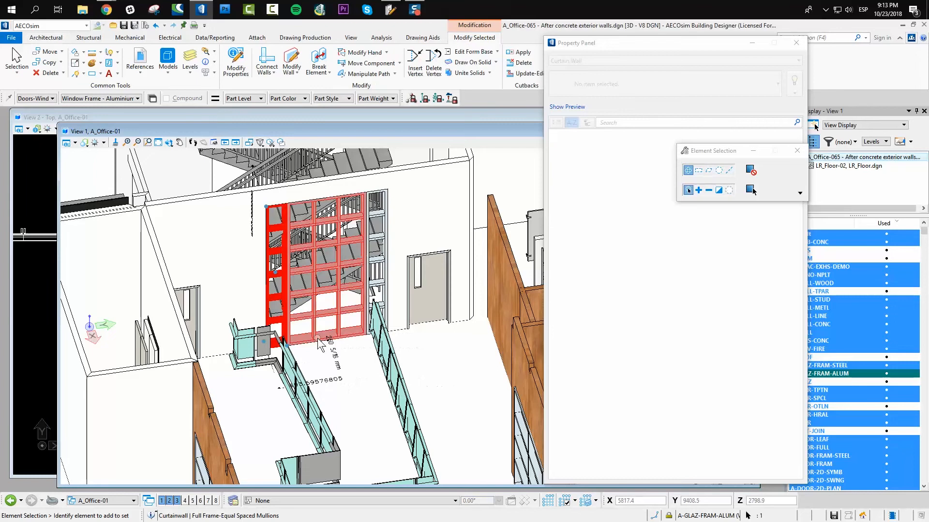
{"action": "left_click", "coordinate": [378, 289]}
{"action": "scroll", "coordinate": [138, 261], "scroll_direction": "up", "scroll_amount": 5}
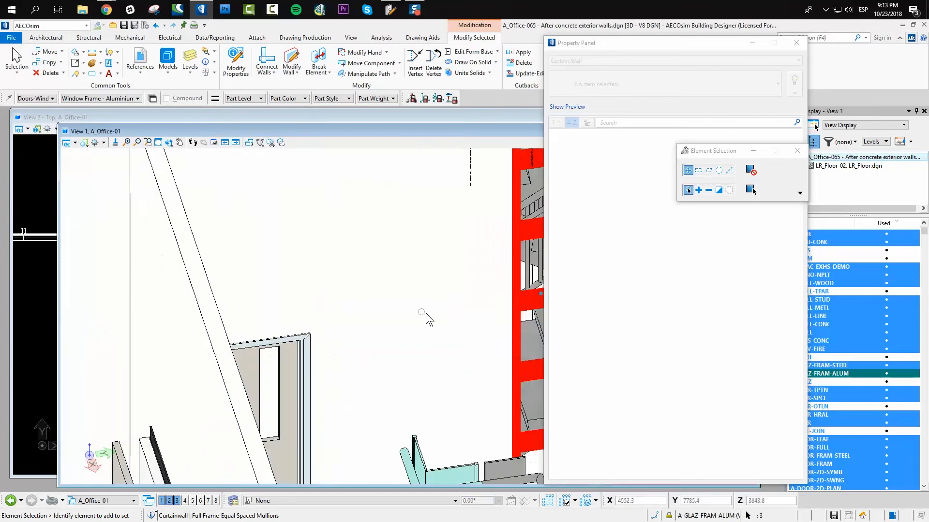
{"action": "scroll", "coordinate": [427, 316], "scroll_direction": "down", "scroll_amount": 10}
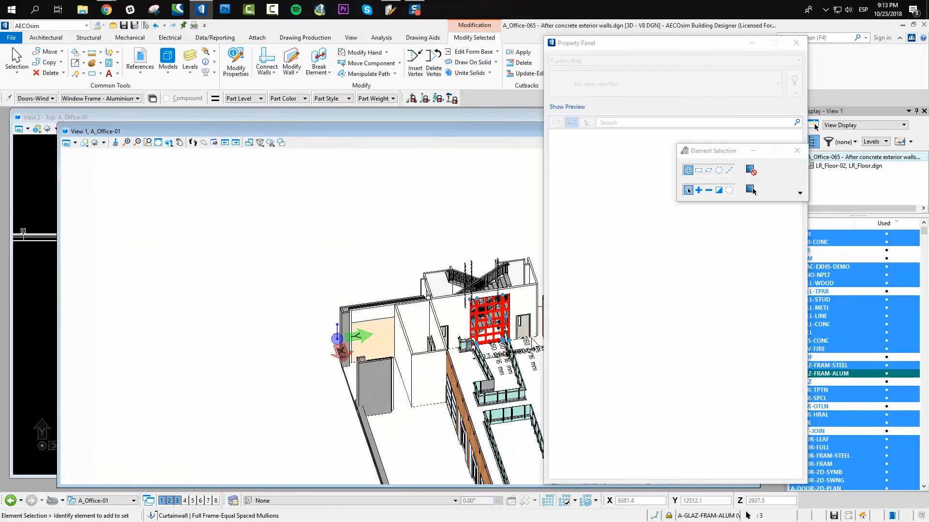
{"action": "scroll", "coordinate": [525, 340], "scroll_direction": "up", "scroll_amount": 6}
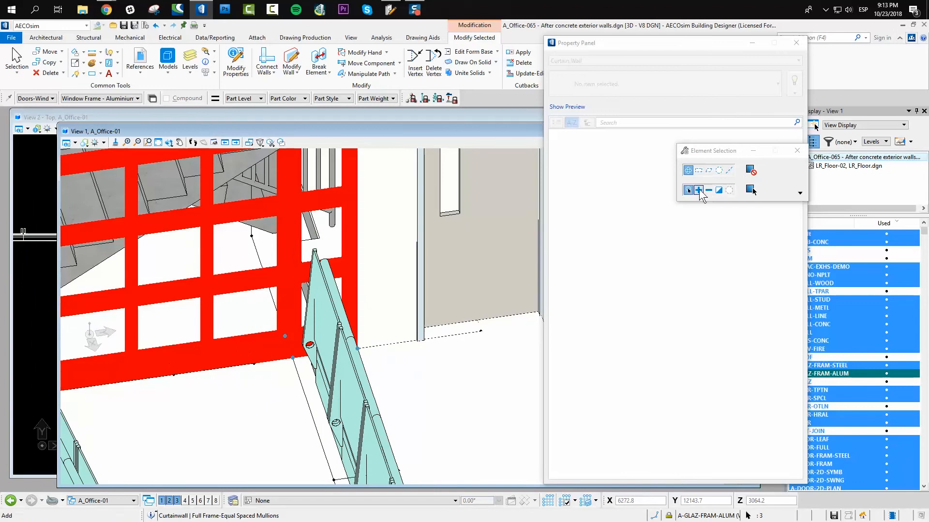
{"action": "left_click", "coordinate": [698, 190]}
{"action": "scroll", "coordinate": [380, 333], "scroll_direction": "up", "scroll_amount": 2}
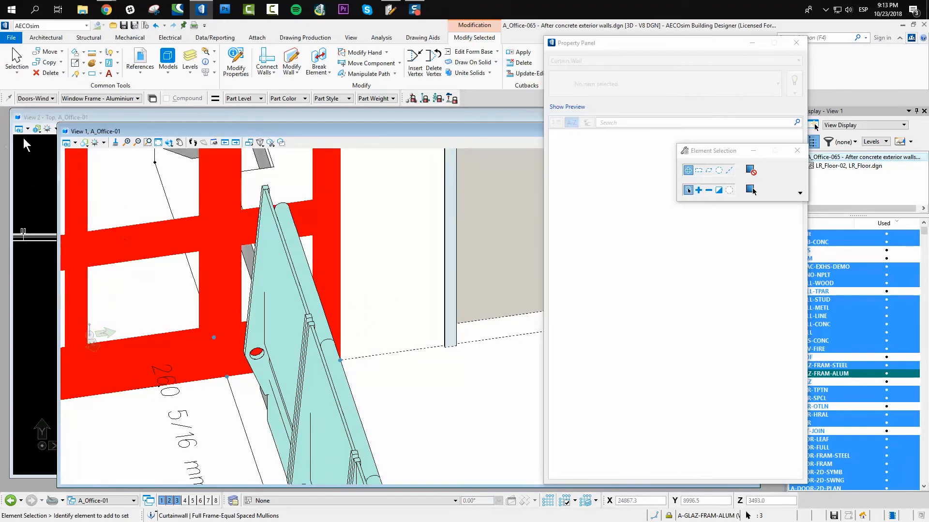
{"action": "left_click", "coordinate": [48, 52]}
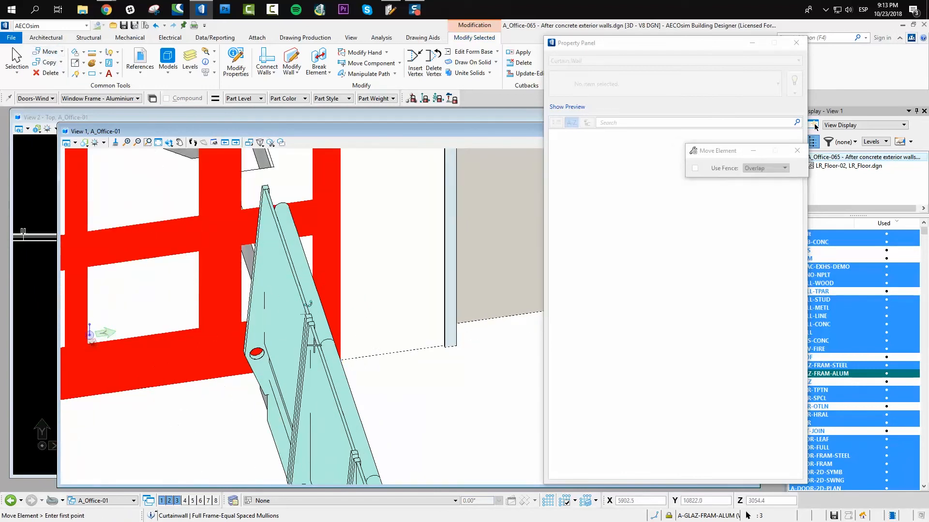
{"action": "left_click", "coordinate": [340, 357]}
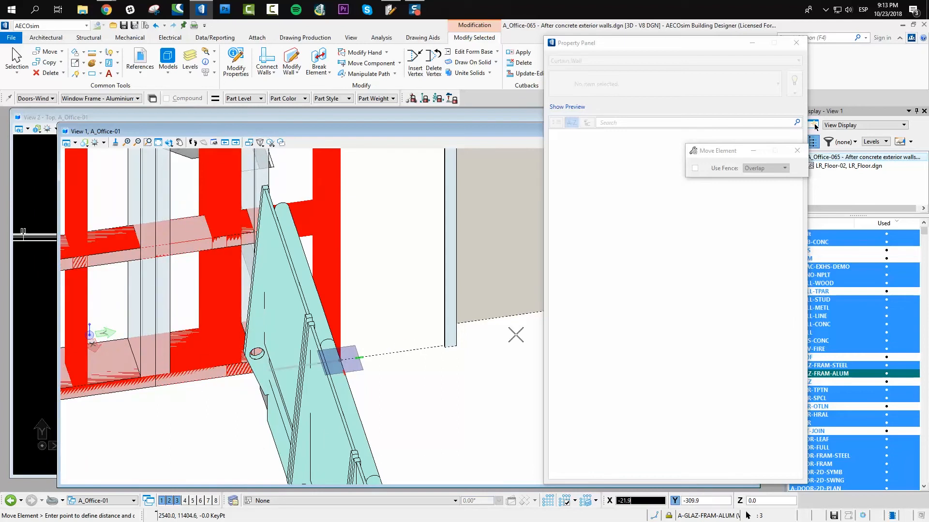
{"action": "left_click", "coordinate": [445, 399]}
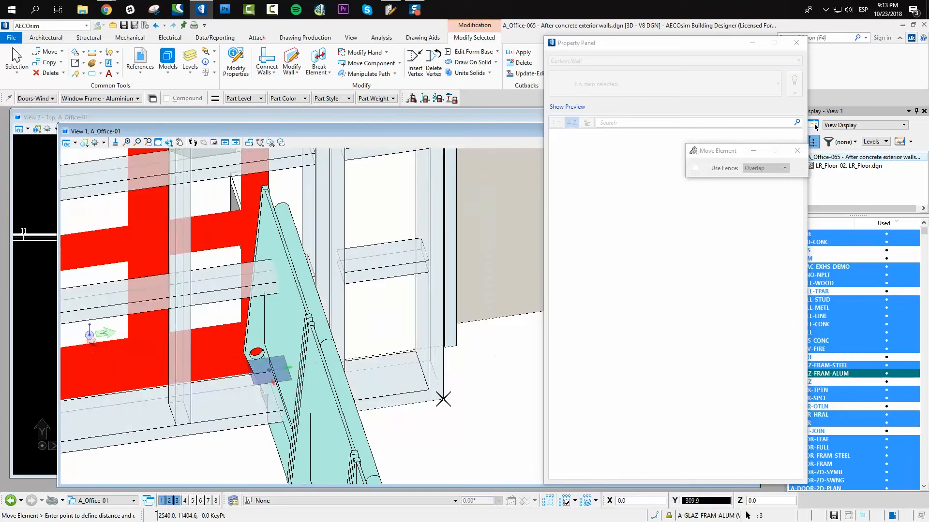
{"action": "right_click", "coordinate": [442, 398]}
{"action": "left_click", "coordinate": [398, 429]}
{"action": "scroll", "coordinate": [395, 426], "scroll_direction": "down", "scroll_amount": 5}
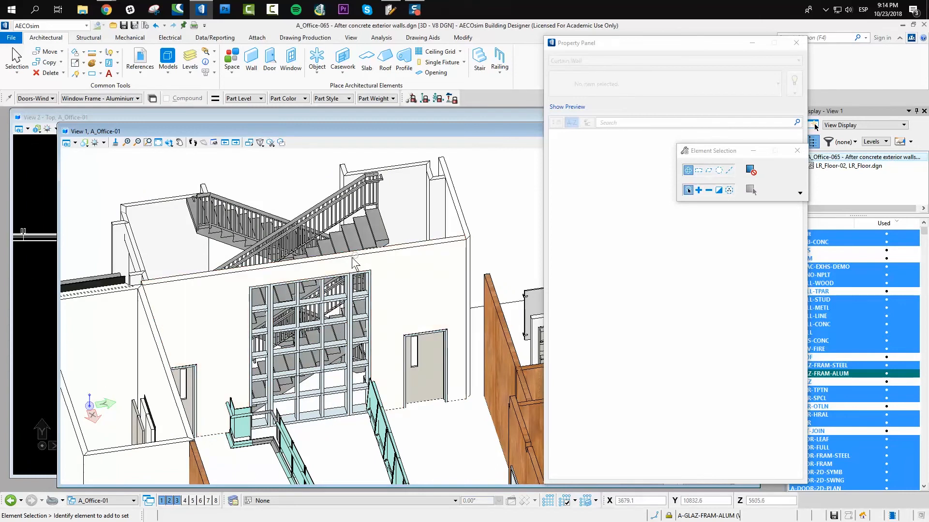
Inspect the repositioned curtain walls in the stair partition between the two doors.
{"action": "scroll", "coordinate": [360, 331], "scroll_direction": "up", "scroll_amount": 3}
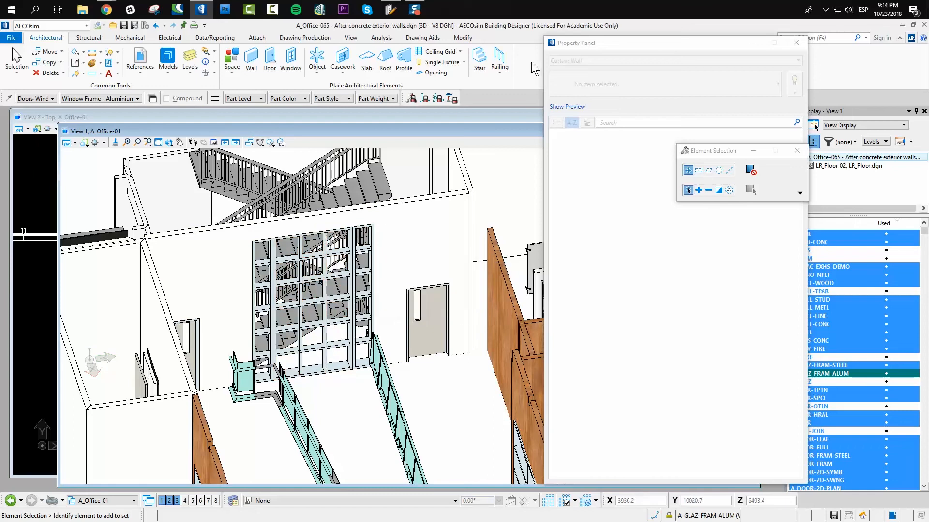
{"action": "left_click", "coordinate": [653, 43]}
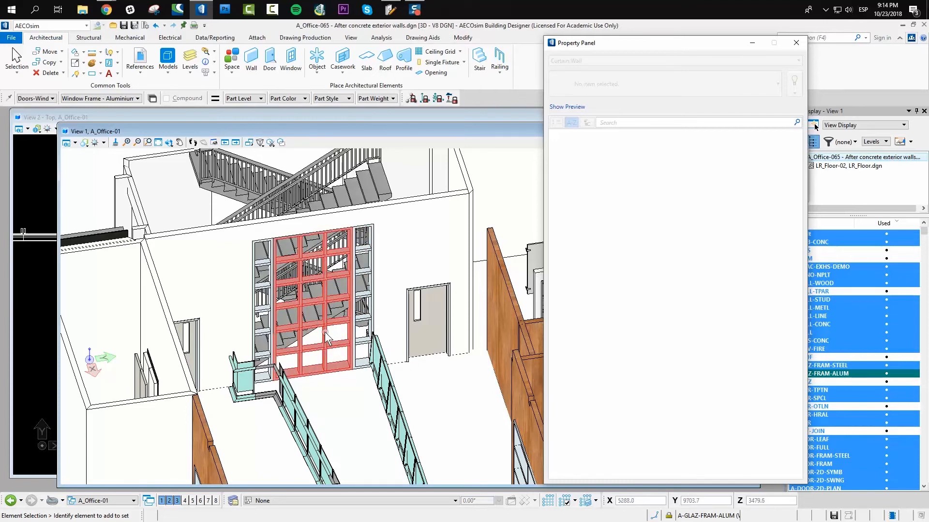
{"action": "left_click", "coordinate": [172, 143]}
{"action": "left_click_drag", "start_coordinate": [363, 332], "coordinate": [412, 358]}
{"action": "right_click", "coordinate": [412, 359]}
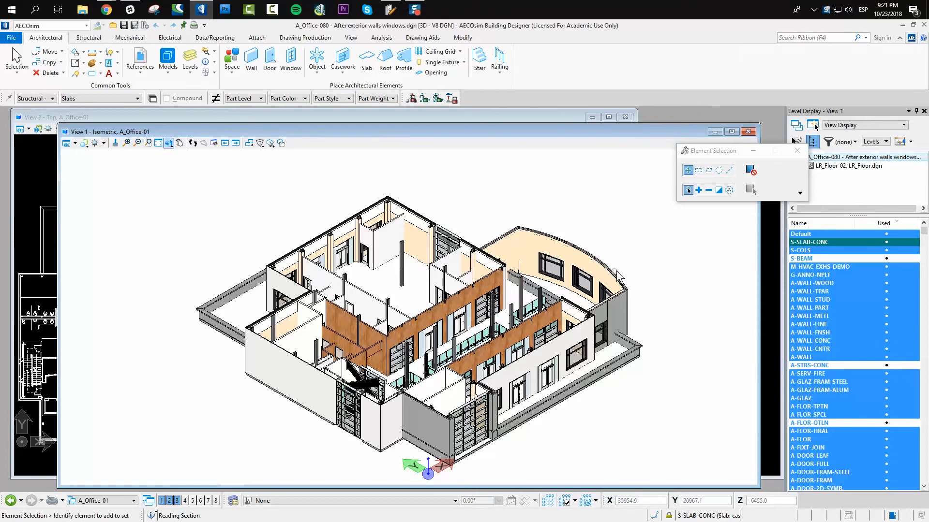
Examine the A_Office-080 building model from the curved facade side, including its interior partitions and steel columns.
{"action": "left_click", "coordinate": [557, 287]}
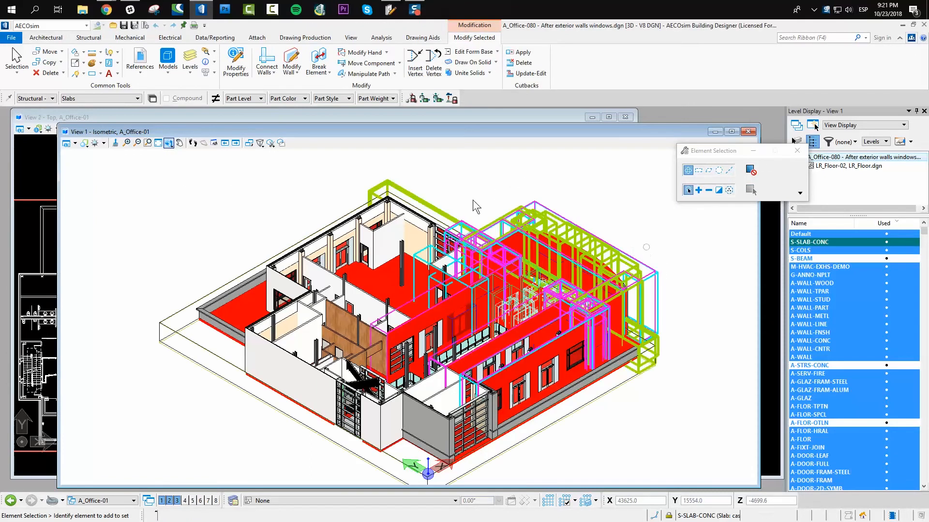
{"action": "left_click", "coordinate": [169, 142]}
{"action": "left_click", "coordinate": [640, 245]}
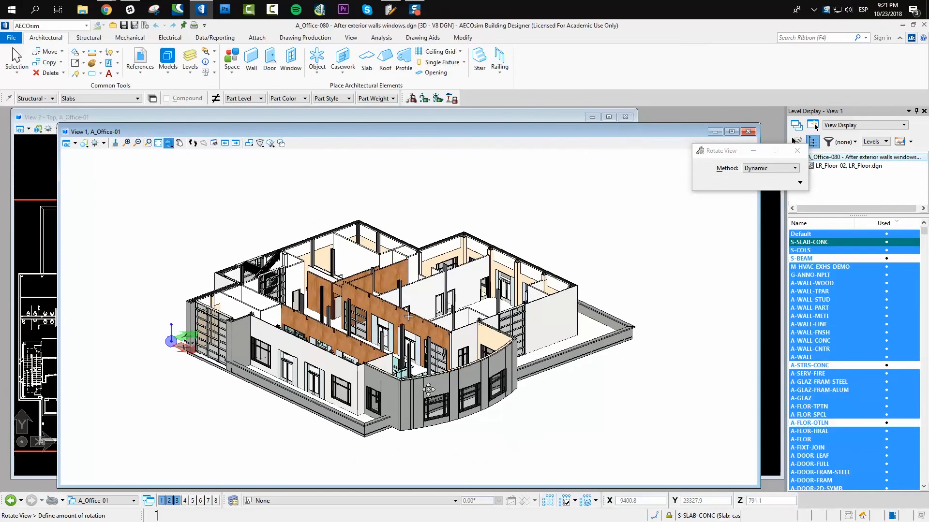
{"action": "left_click", "coordinate": [418, 429]}
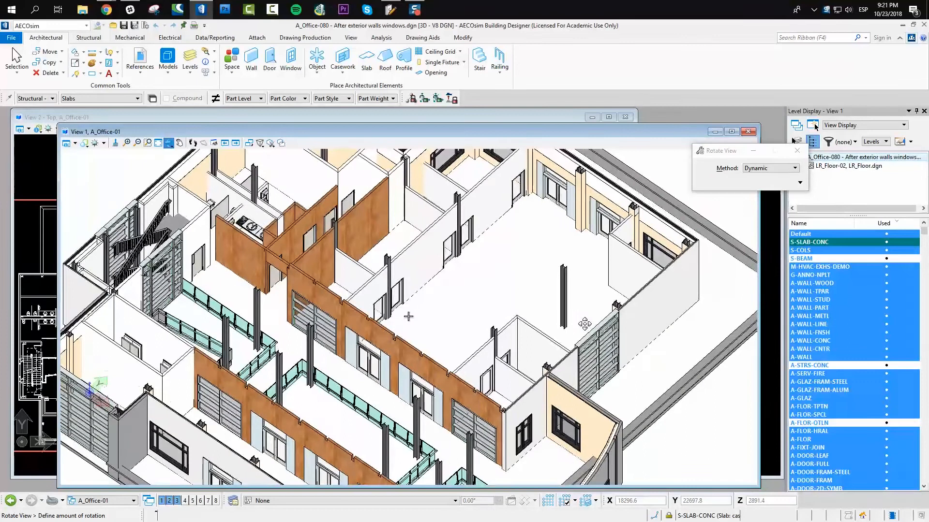
{"action": "left_click", "coordinate": [705, 218]}
{"action": "scroll", "coordinate": [717, 220], "scroll_direction": "up", "scroll_amount": 3}
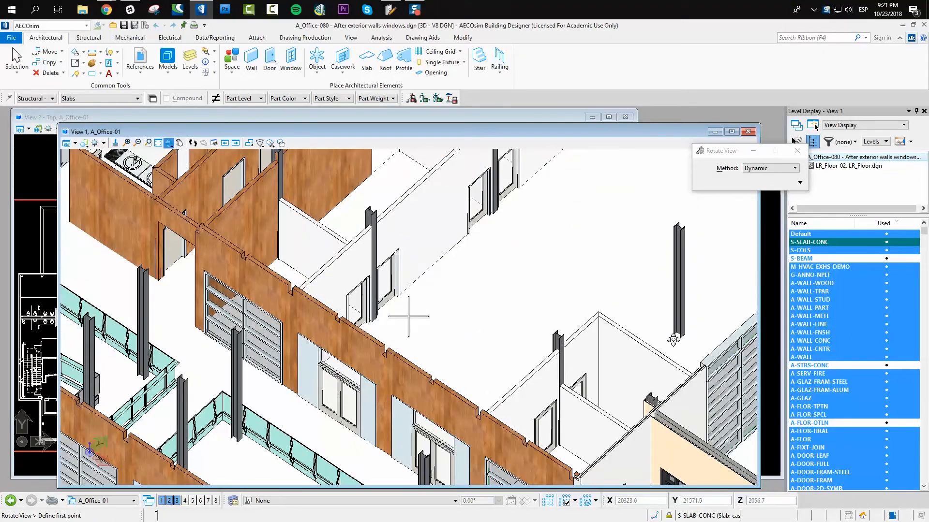
{"action": "key", "text": "Escape"}
{"action": "scroll", "coordinate": [734, 386], "scroll_direction": "up", "scroll_amount": 6}
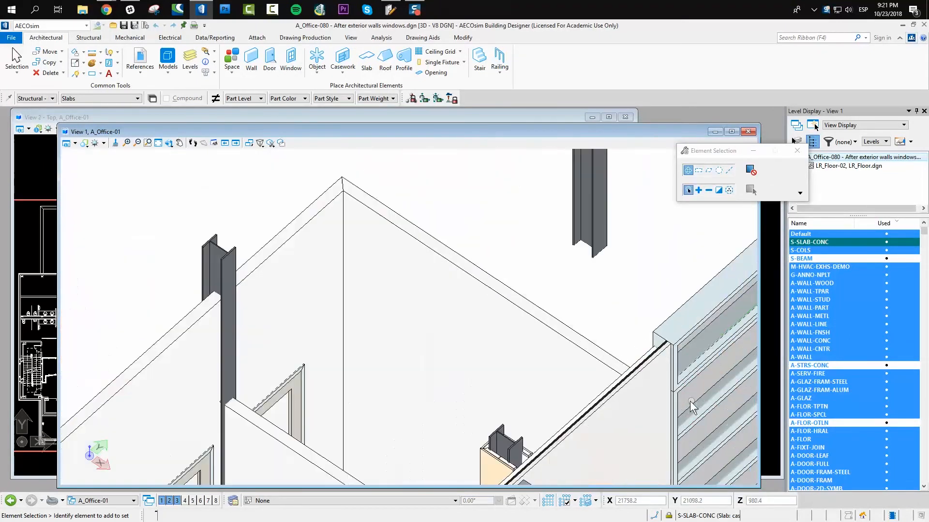
Examine the complete office floor from above and obliquely, covering the exterior walls, windows and room layout.
{"action": "left_click", "coordinate": [169, 142]}
{"action": "scroll", "coordinate": [475, 334], "scroll_direction": "down", "scroll_amount": 4}
{"action": "scroll", "coordinate": [601, 319], "scroll_direction": "down", "scroll_amount": 5}
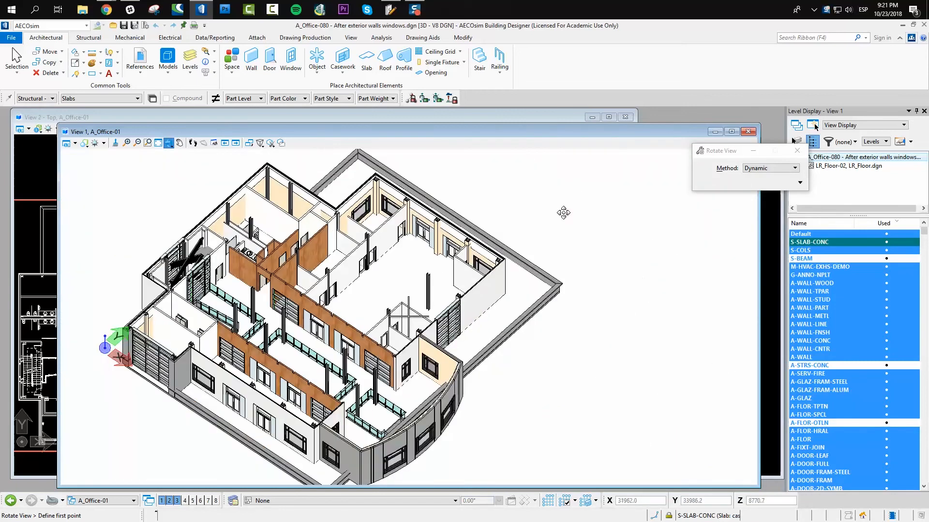
{"action": "left_click_drag", "start_coordinate": [254, 365], "coordinate": [292, 415]}
{"action": "left_click_drag", "start_coordinate": [335, 449], "coordinate": [419, 375]}
{"action": "right_click", "coordinate": [418, 376]}
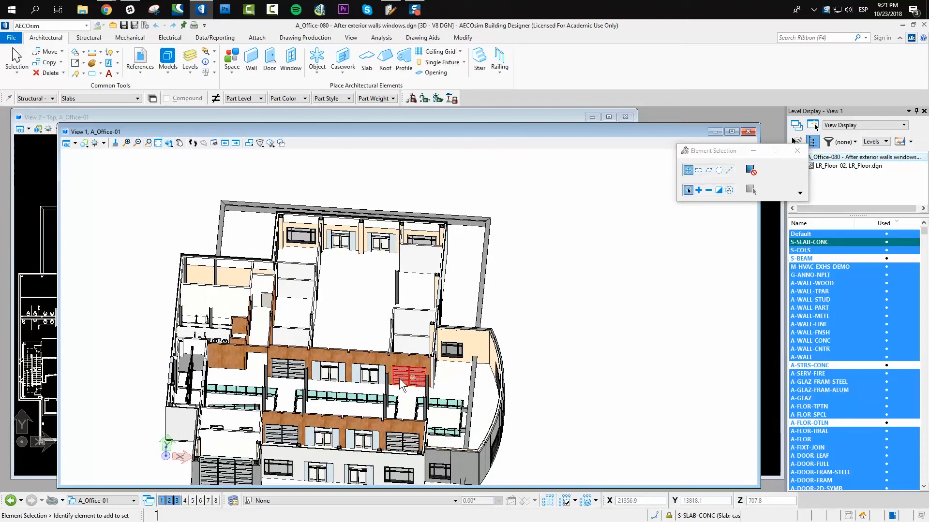
{"action": "left_click", "coordinate": [169, 143]}
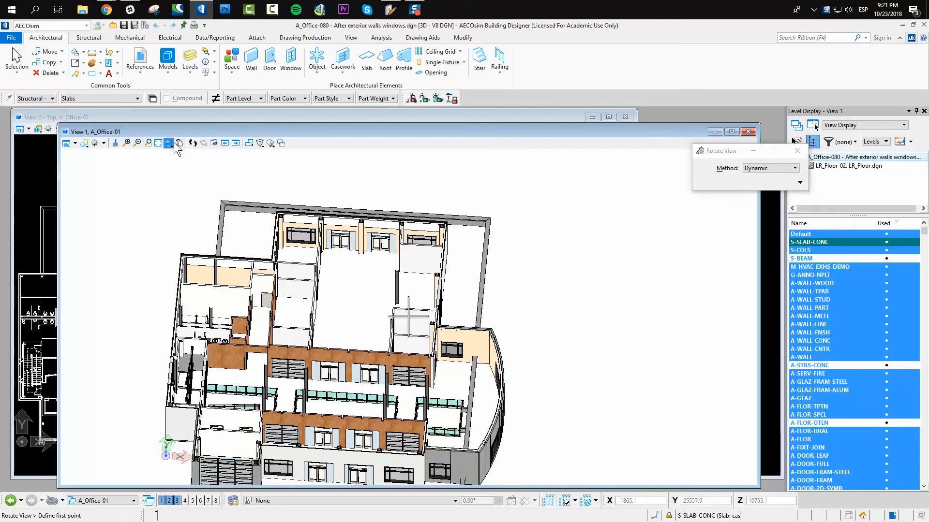
{"action": "left_click", "coordinate": [230, 386]}
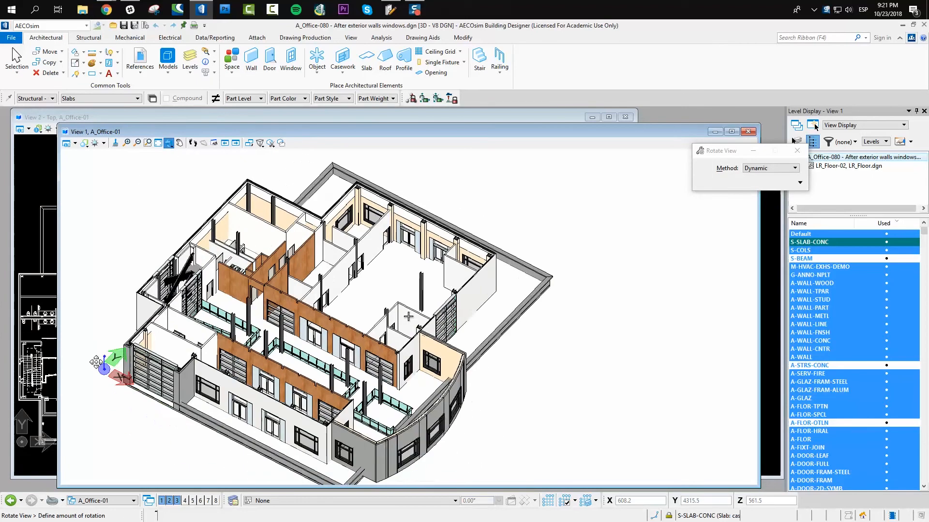
{"action": "left_click", "coordinate": [409, 321]}
{"action": "right_click", "coordinate": [179, 293]}
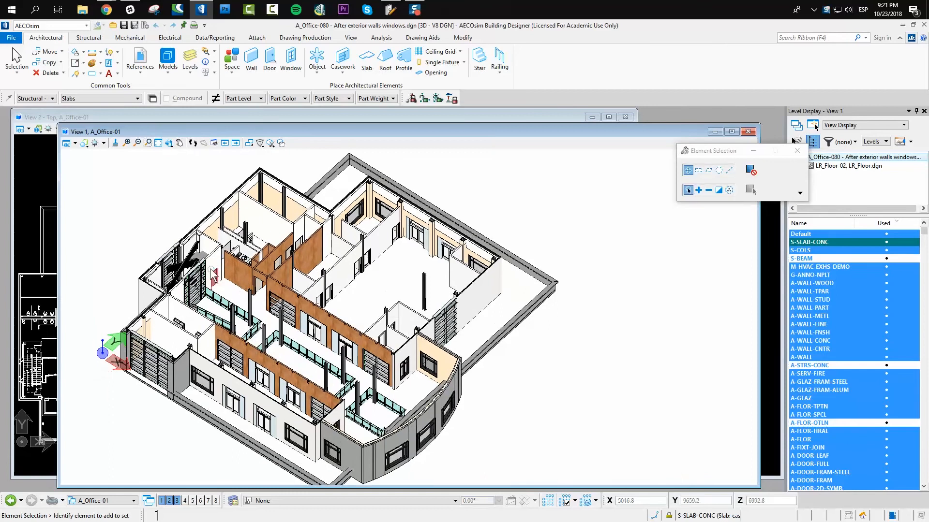
Examine the stair partition's curtain walls up close, together with the exterior glazing behind the stair.
{"action": "scroll", "coordinate": [211, 280], "scroll_direction": "up", "scroll_amount": 3}
{"action": "scroll", "coordinate": [186, 291], "scroll_direction": "up", "scroll_amount": 3}
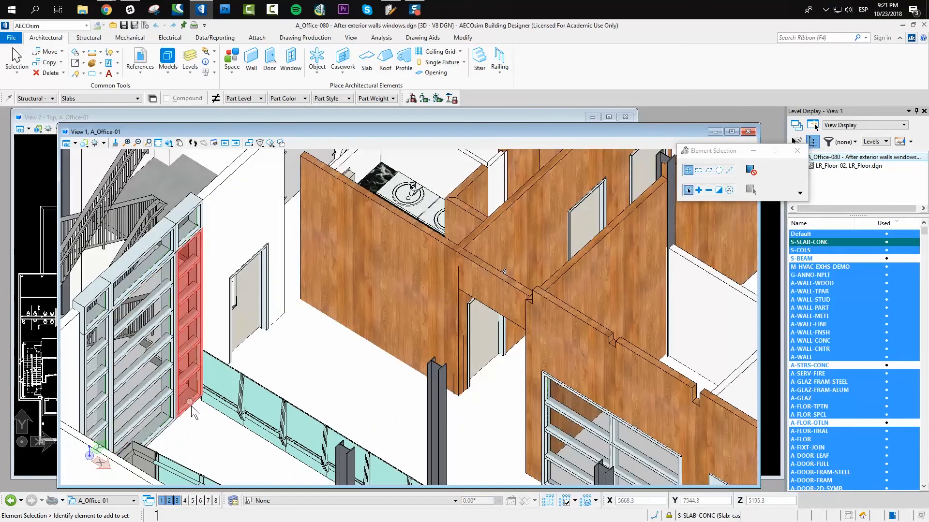
{"action": "scroll", "coordinate": [194, 218], "scroll_direction": "up", "scroll_amount": 2}
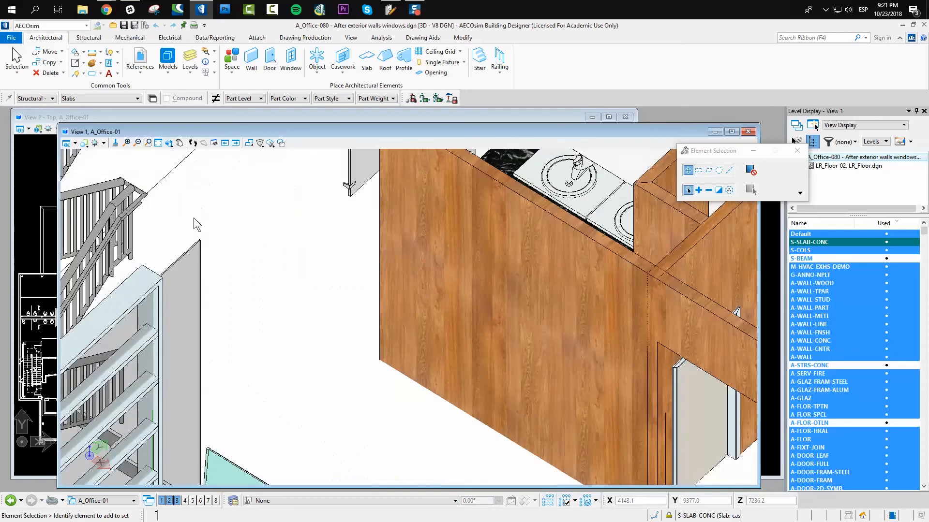
{"action": "scroll", "coordinate": [194, 219], "scroll_direction": "up", "scroll_amount": 2}
{"action": "scroll", "coordinate": [205, 239], "scroll_direction": "down", "scroll_amount": 4}
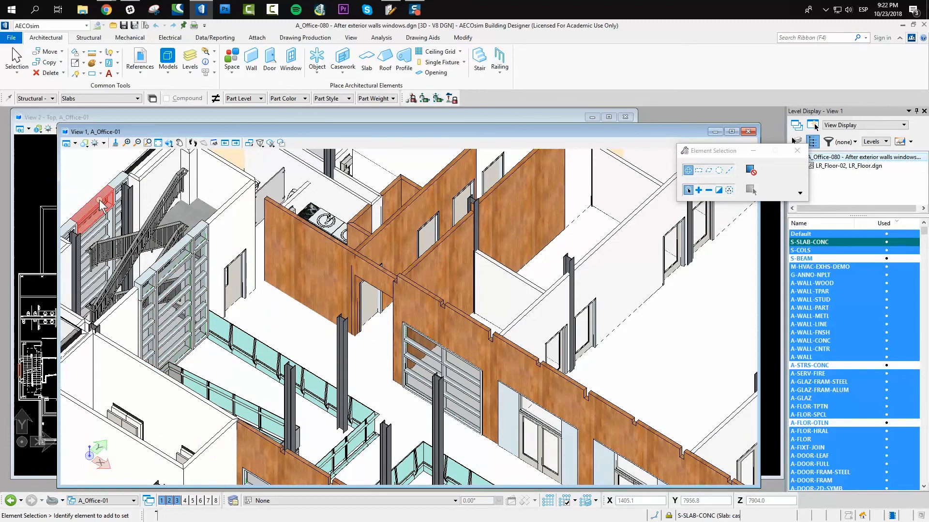
{"action": "scroll", "coordinate": [102, 207], "scroll_direction": "down", "scroll_amount": 2}
{"action": "scroll", "coordinate": [63, 213], "scroll_direction": "up", "scroll_amount": 2}
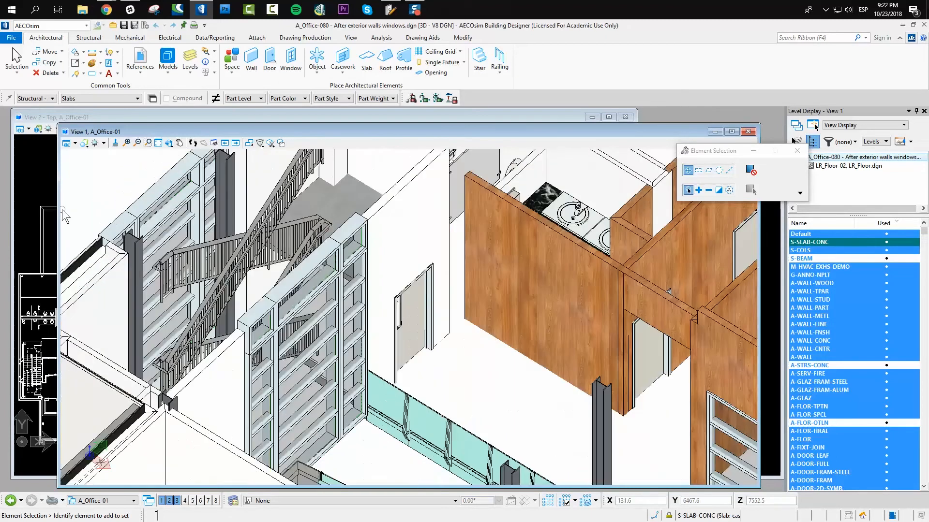
{"action": "scroll", "coordinate": [306, 292], "scroll_direction": "down", "scroll_amount": 2}
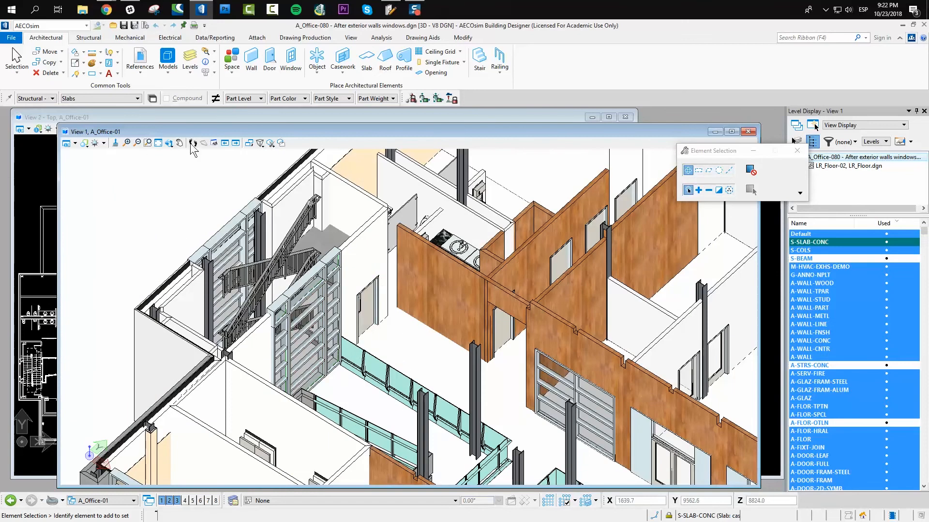
Examine the stair glazing from the corridor side, along with the neighbouring doors and the glass railings.
{"action": "left_click", "coordinate": [169, 143]}
{"action": "left_click", "coordinate": [419, 357]}
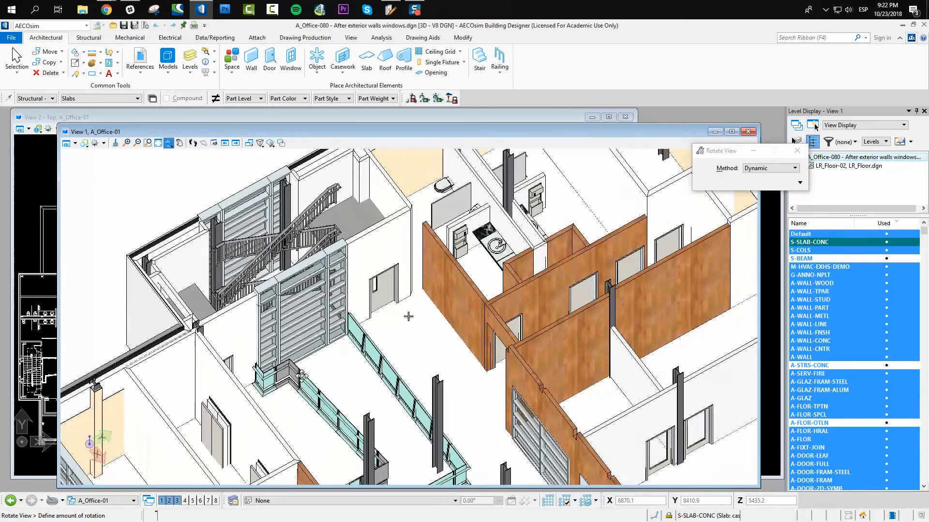
{"action": "left_click", "coordinate": [408, 316]}
{"action": "right_click", "coordinate": [269, 294]}
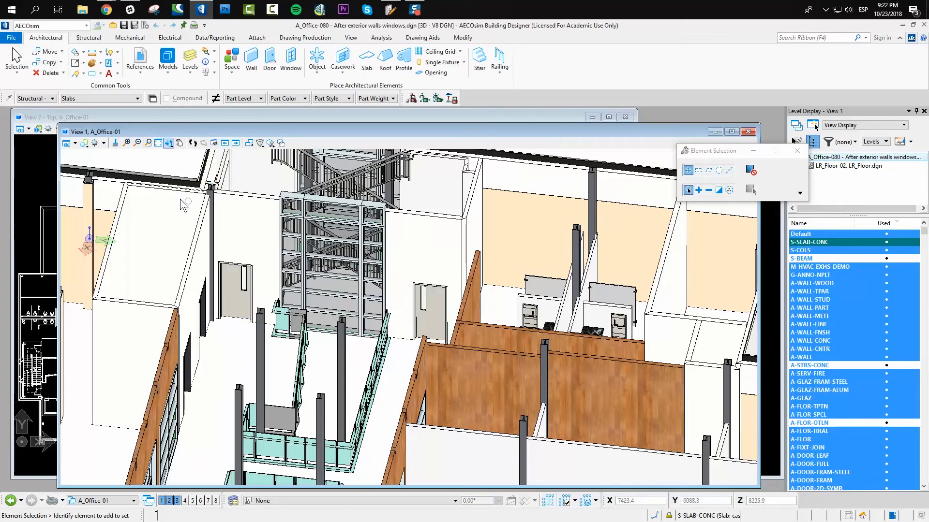
{"action": "left_click", "coordinate": [169, 143]}
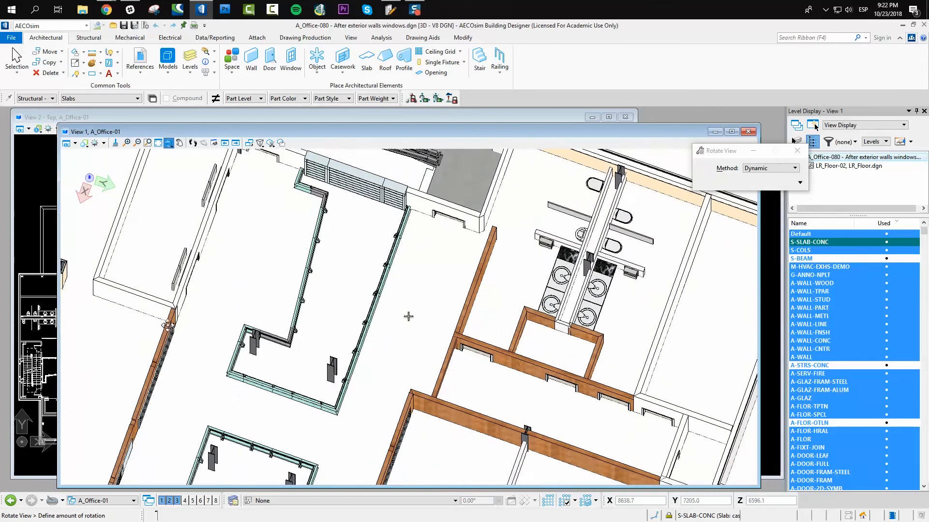
{"action": "left_click", "coordinate": [411, 314]}
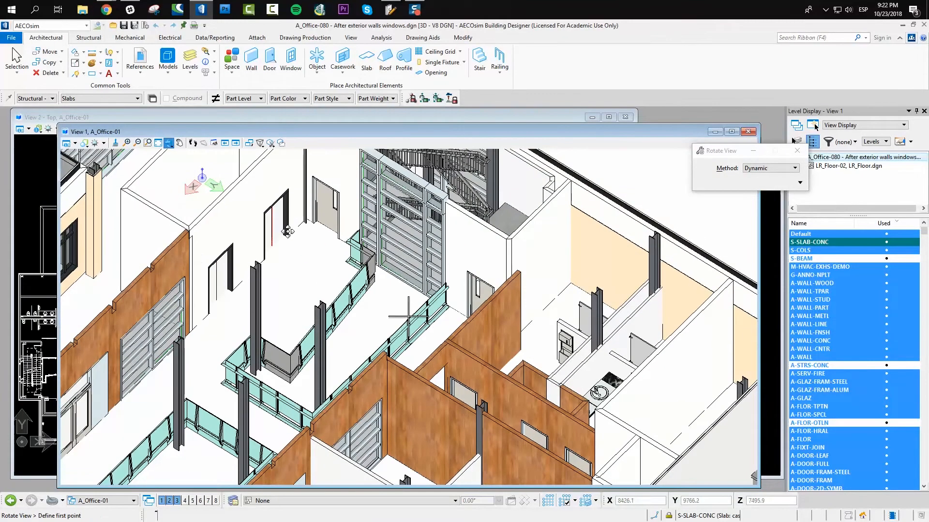
{"action": "right_click", "coordinate": [286, 227]}
{"action": "scroll", "coordinate": [285, 227], "scroll_direction": "up", "scroll_amount": 3}
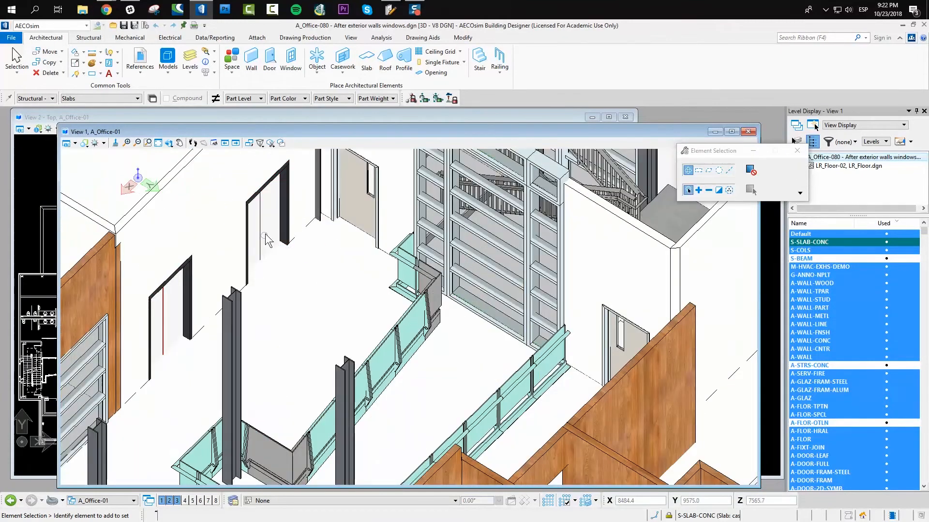
Place an Elevator Door | 2-Speed from the Lift Doors catalogue on the open floor in front of the existing lift doors.
{"action": "left_click", "coordinate": [318, 60]}
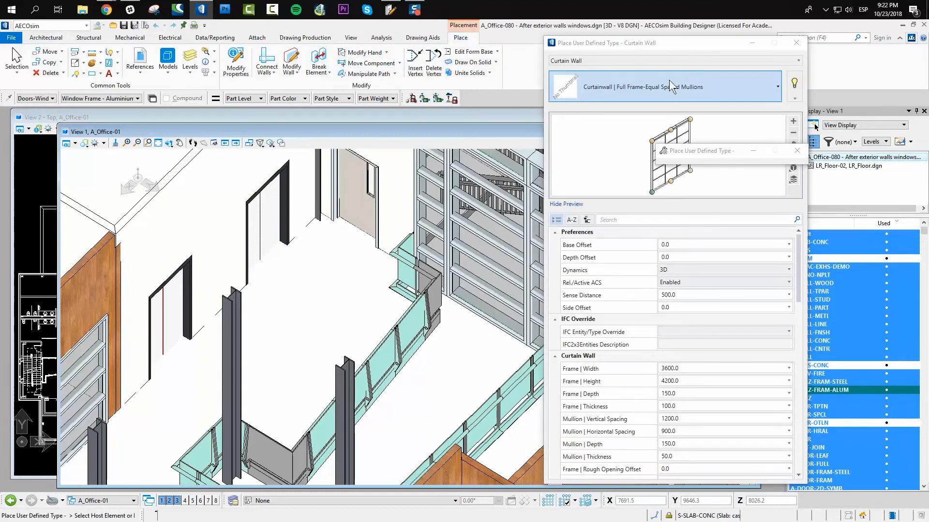
{"action": "left_click", "coordinate": [662, 61]}
{"action": "scroll", "coordinate": [680, 147], "scroll_direction": "down", "scroll_amount": 4}
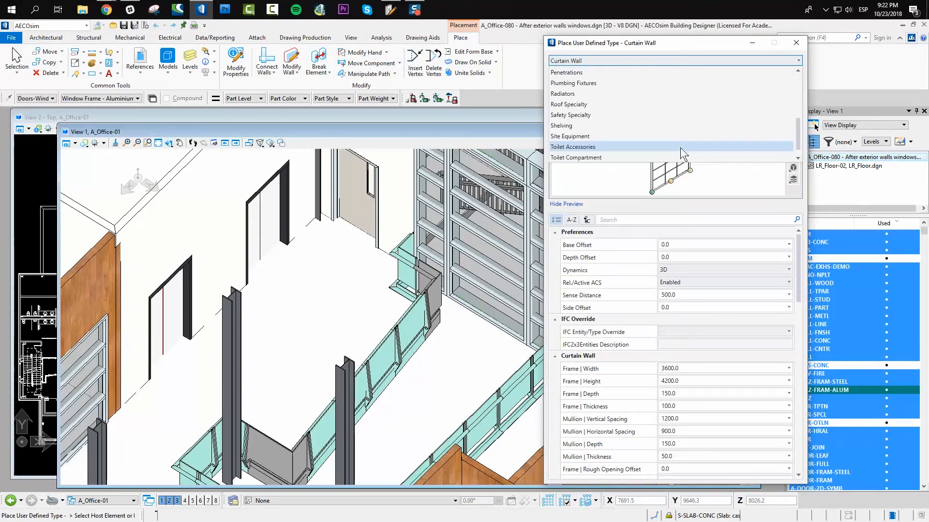
{"action": "scroll", "coordinate": [680, 148], "scroll_direction": "up", "scroll_amount": 3}
{"action": "left_click", "coordinate": [599, 126]}
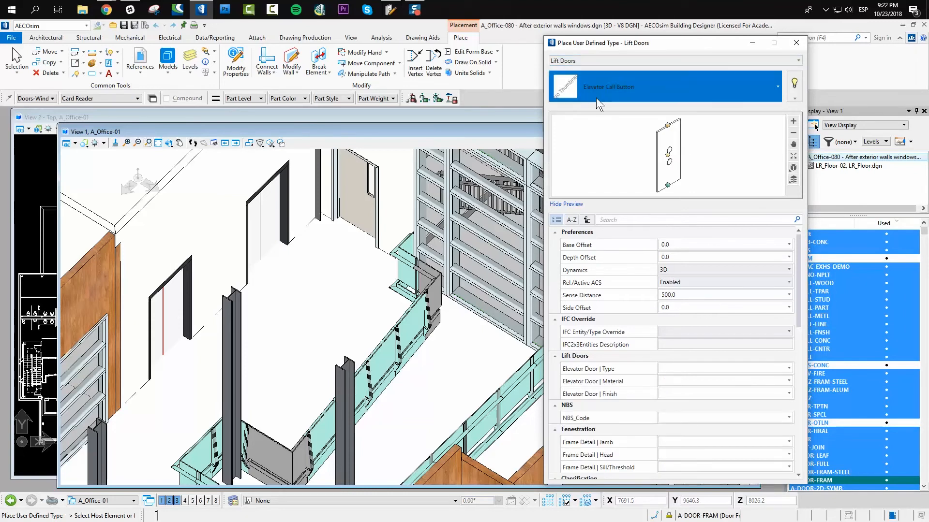
{"action": "left_click", "coordinate": [596, 96]}
{"action": "left_click", "coordinate": [655, 197]}
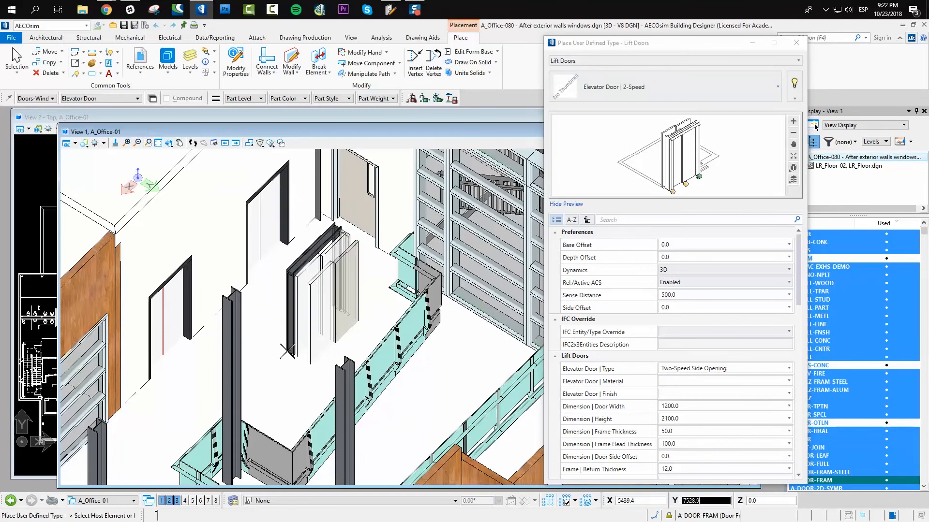
{"action": "left_click", "coordinate": [294, 356]}
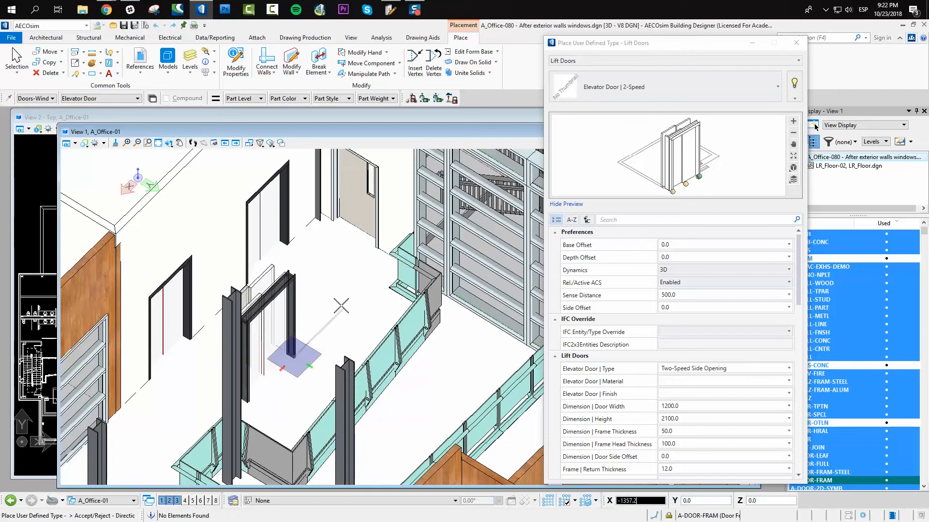
{"action": "left_click", "coordinate": [339, 303]}
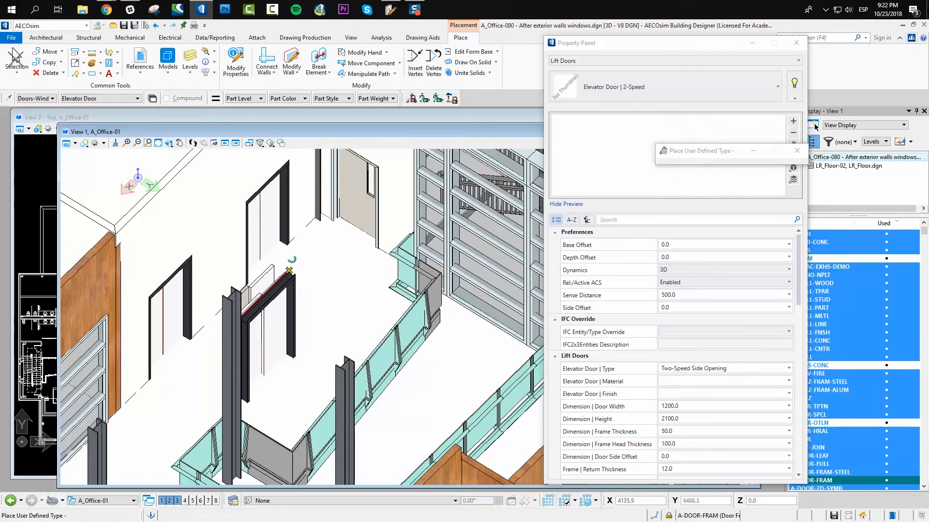
Delete the trial elevator door standing on the open floor.
{"action": "left_click", "coordinate": [17, 62]}
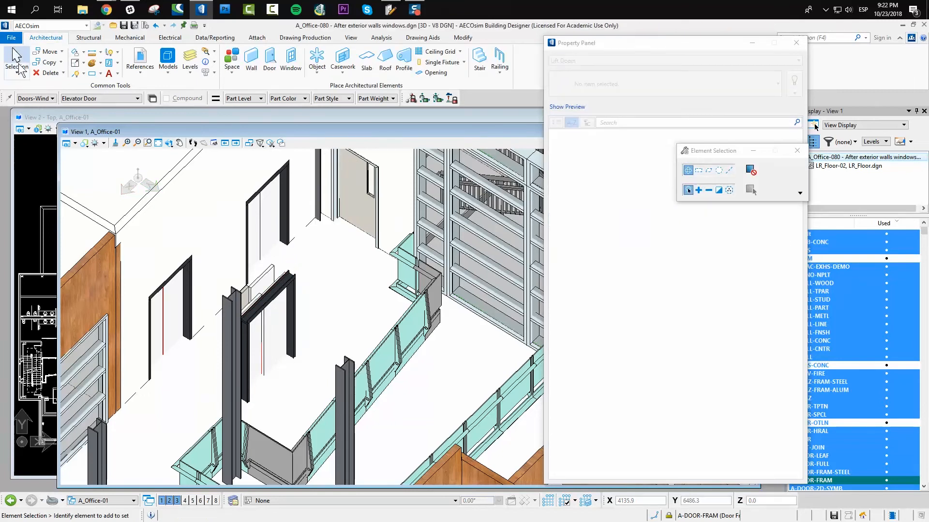
{"action": "left_click", "coordinate": [291, 284]}
{"action": "left_click", "coordinate": [45, 74]}
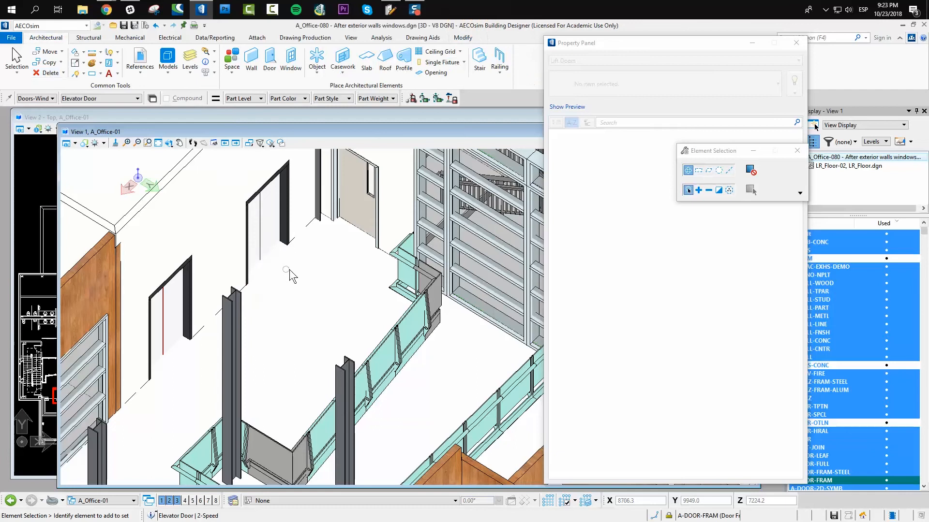
Examine in the top plan view the junction of the straight exterior wall and the curved facade wing, including wall layers and windows.
{"action": "scroll", "coordinate": [339, 284], "scroll_direction": "down", "scroll_amount": 8}
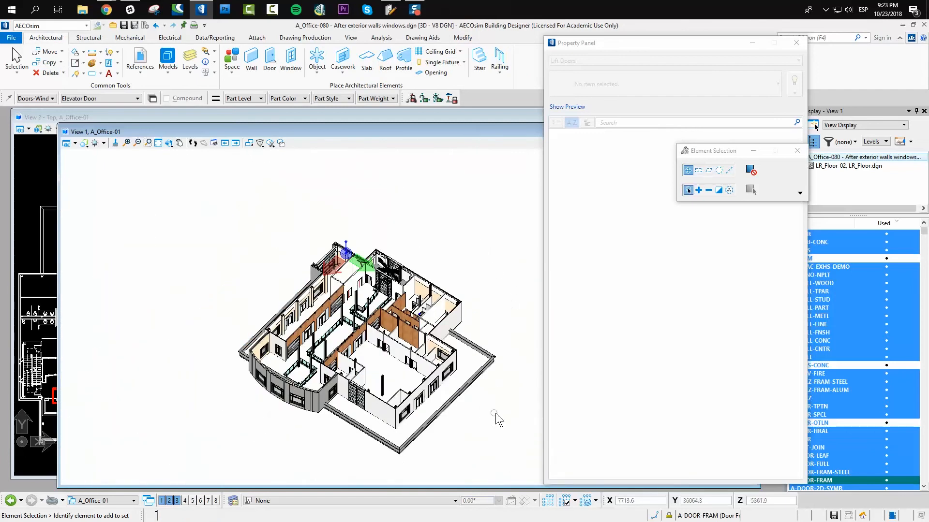
{"action": "scroll", "coordinate": [495, 413], "scroll_direction": "up", "scroll_amount": 3}
{"action": "left_click", "coordinate": [38, 119]}
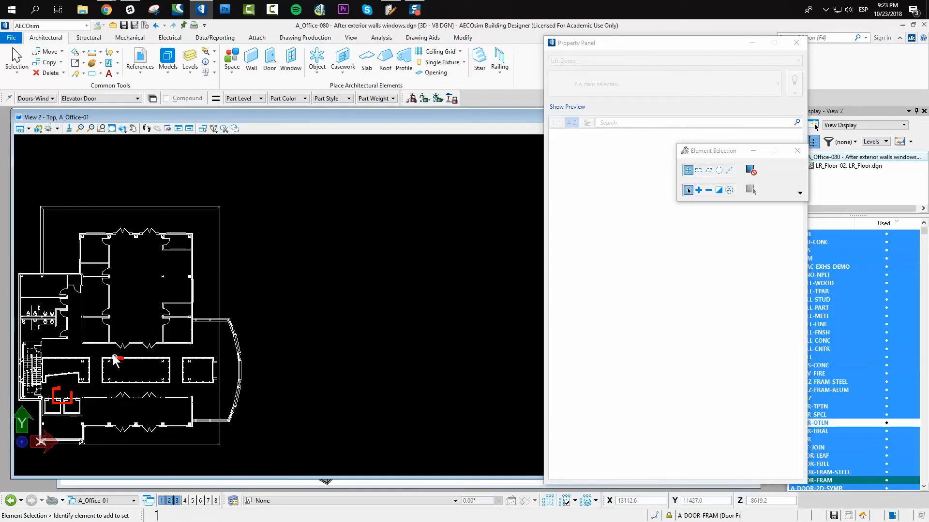
{"action": "scroll", "coordinate": [115, 360], "scroll_direction": "up", "scroll_amount": 5}
{"action": "scroll", "coordinate": [264, 336], "scroll_direction": "down", "scroll_amount": 5}
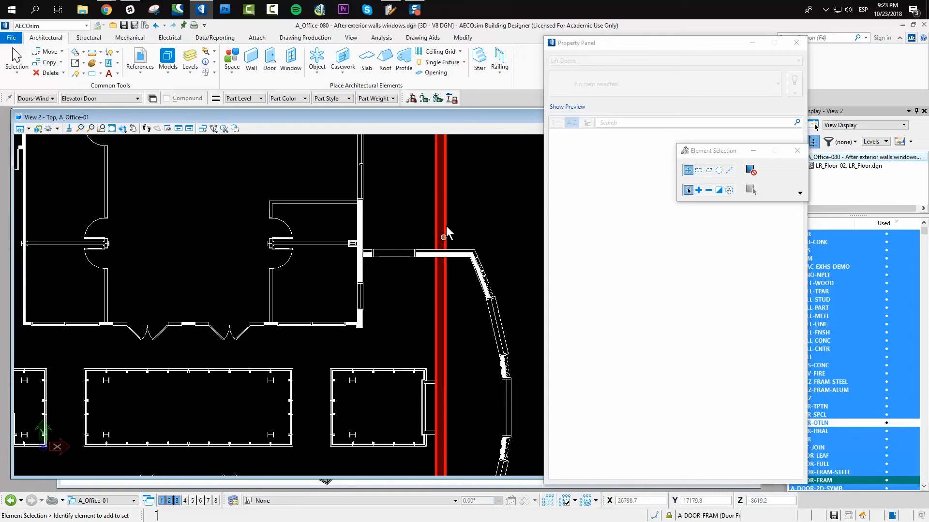
{"action": "scroll", "coordinate": [490, 244], "scroll_direction": "up", "scroll_amount": 5}
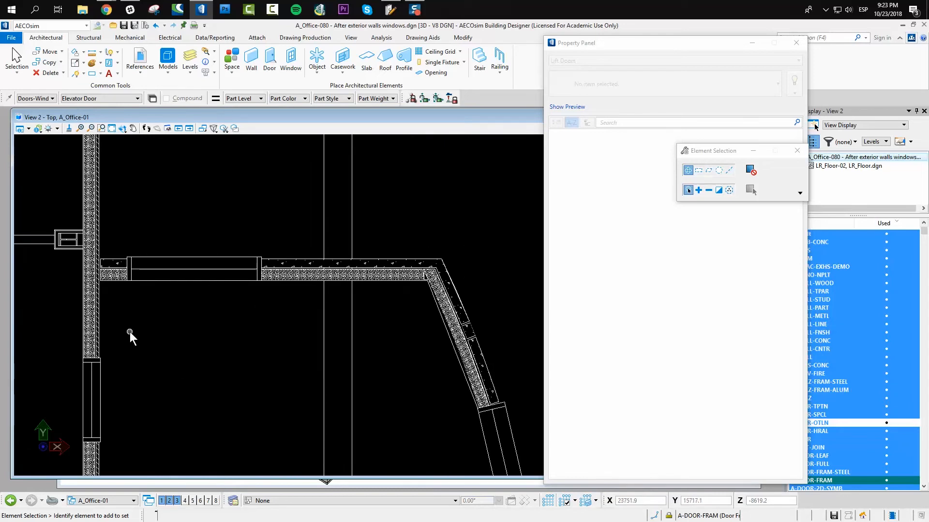
{"action": "scroll", "coordinate": [68, 261], "scroll_direction": "down", "scroll_amount": 3}
{"action": "scroll", "coordinate": [63, 259], "scroll_direction": "up", "scroll_amount": 5}
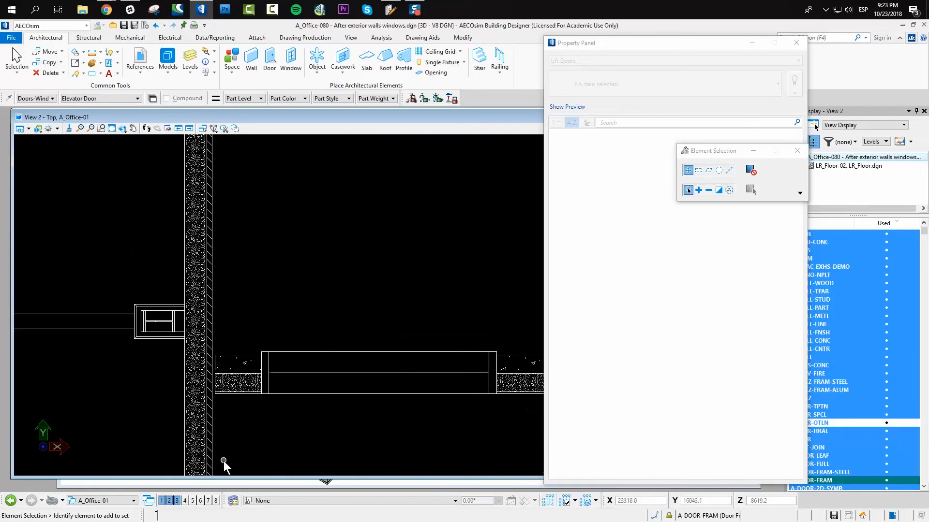
{"action": "scroll", "coordinate": [214, 357], "scroll_direction": "down", "scroll_amount": 2}
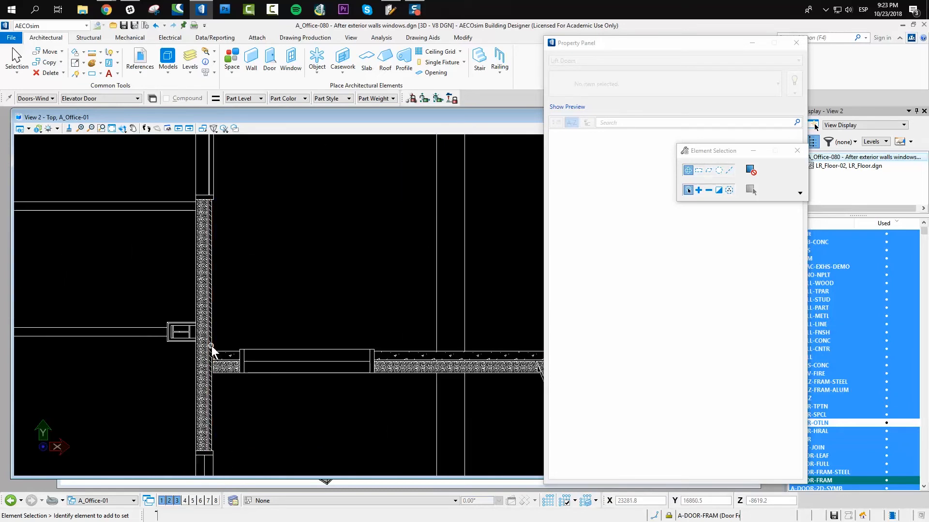
{"action": "scroll", "coordinate": [169, 311], "scroll_direction": "down", "scroll_amount": 4}
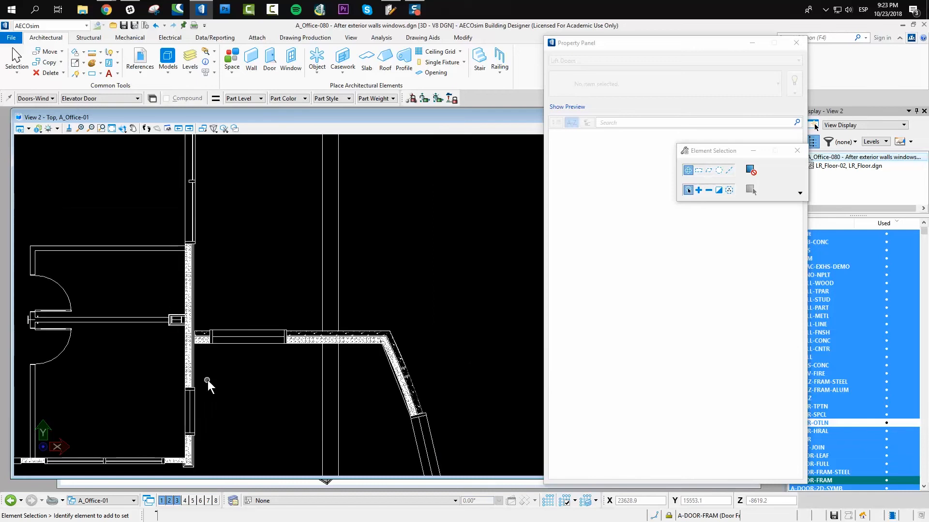
{"action": "scroll", "coordinate": [195, 456], "scroll_direction": "down", "scroll_amount": 1}
{"action": "scroll", "coordinate": [113, 425], "scroll_direction": "up", "scroll_amount": 1}
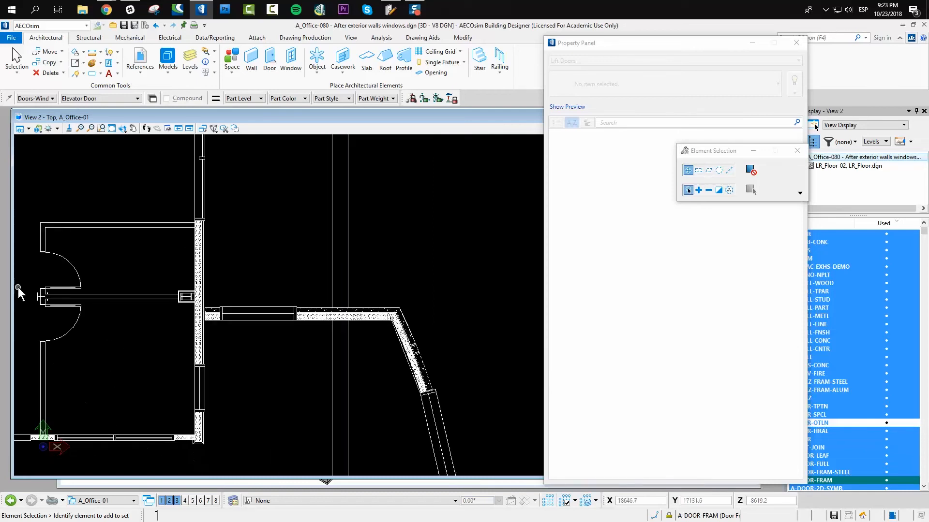
Examine the office partitions in plan, including their paired doors and the column enclosures at the partition ends.
{"action": "scroll", "coordinate": [114, 283], "scroll_direction": "up", "scroll_amount": 4}
{"action": "scroll", "coordinate": [114, 283], "scroll_direction": "down", "scroll_amount": 2}
{"action": "scroll", "coordinate": [387, 368], "scroll_direction": "down", "scroll_amount": 3}
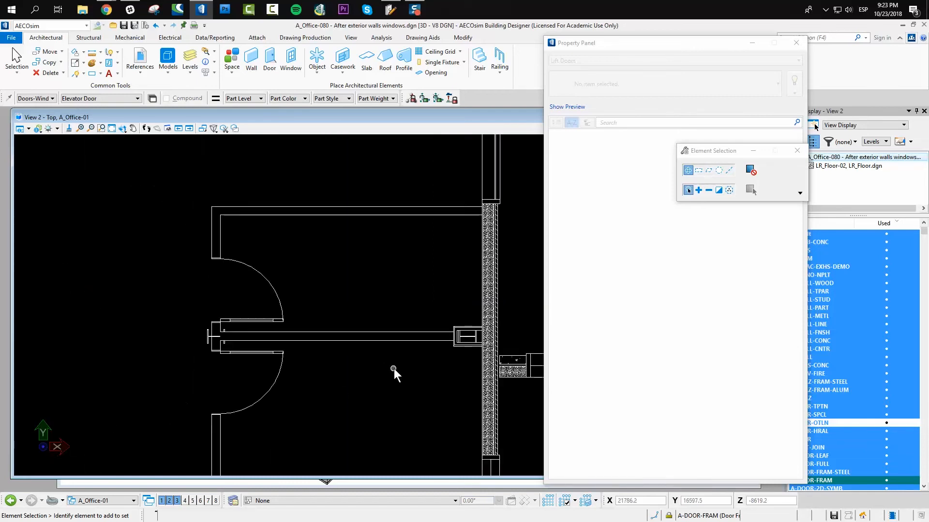
{"action": "scroll", "coordinate": [504, 207], "scroll_direction": "down", "scroll_amount": 3}
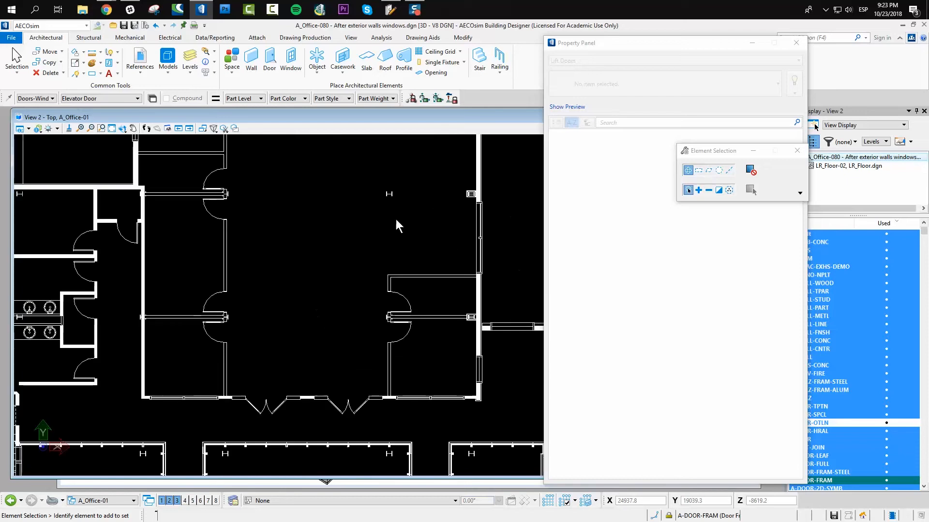
{"action": "scroll", "coordinate": [101, 176], "scroll_direction": "up", "scroll_amount": 2}
{"action": "scroll", "coordinate": [195, 175], "scroll_direction": "up", "scroll_amount": 3}
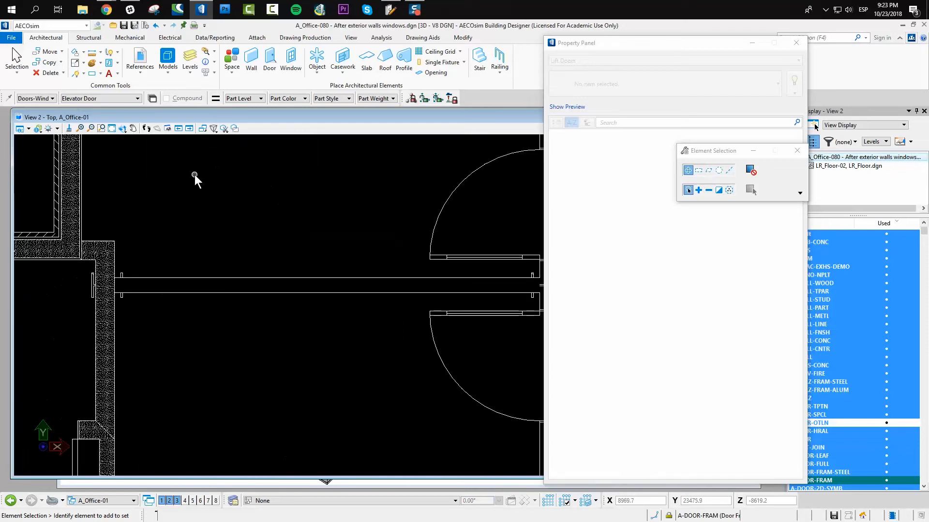
Move the property panel aside and examine the whole office floor in the 3D view.
{"action": "left_click_drag", "start_coordinate": [603, 38], "coordinate": [785, 72]}
{"action": "left_click", "coordinate": [666, 130]}
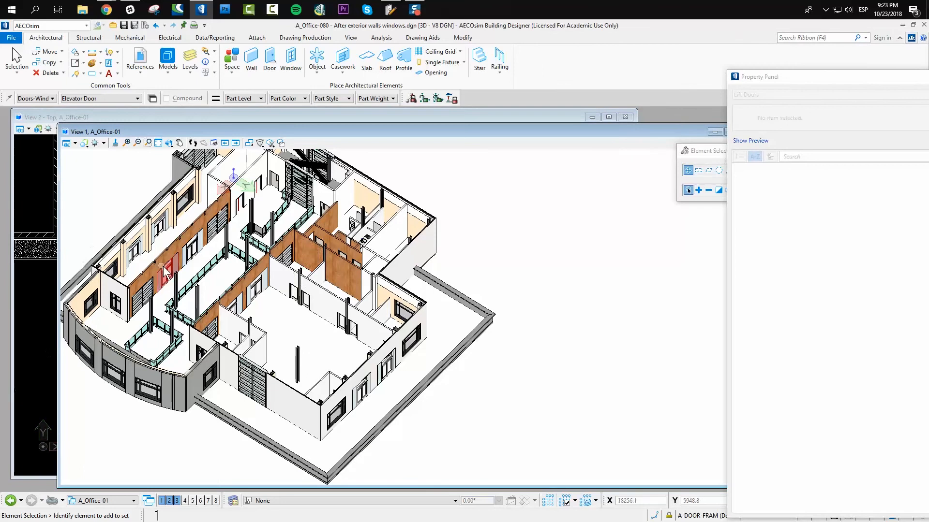
{"action": "scroll", "coordinate": [164, 271], "scroll_direction": "down", "scroll_amount": 2}
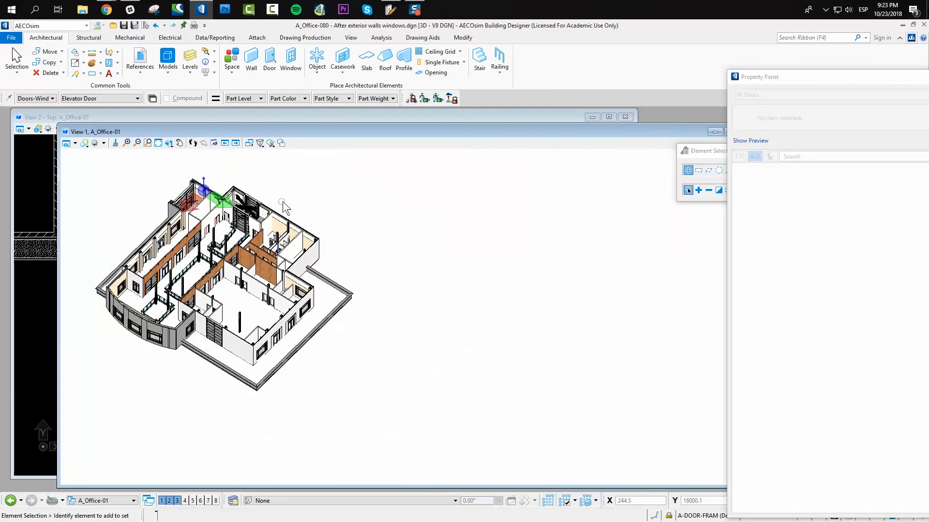
{"action": "scroll", "coordinate": [282, 201], "scroll_direction": "up", "scroll_amount": 2}
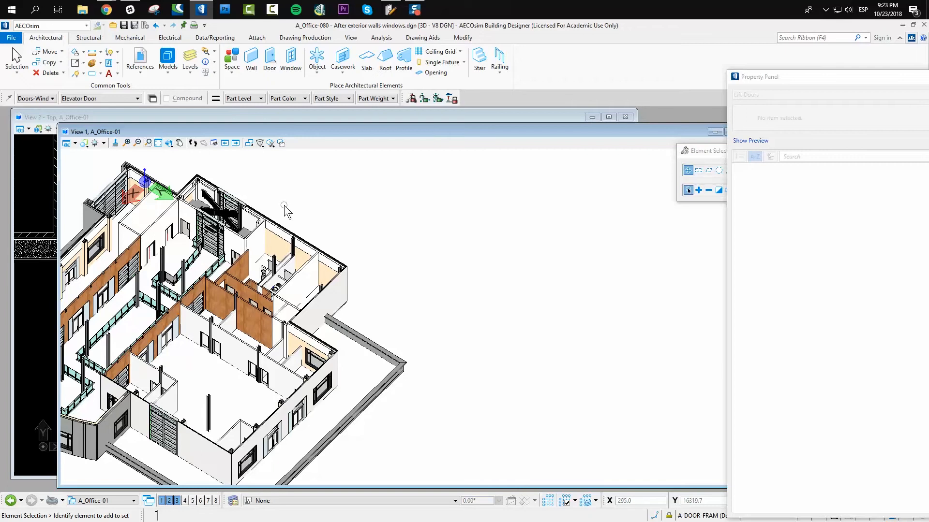
{"action": "scroll", "coordinate": [286, 206], "scroll_direction": "down", "scroll_amount": 2}
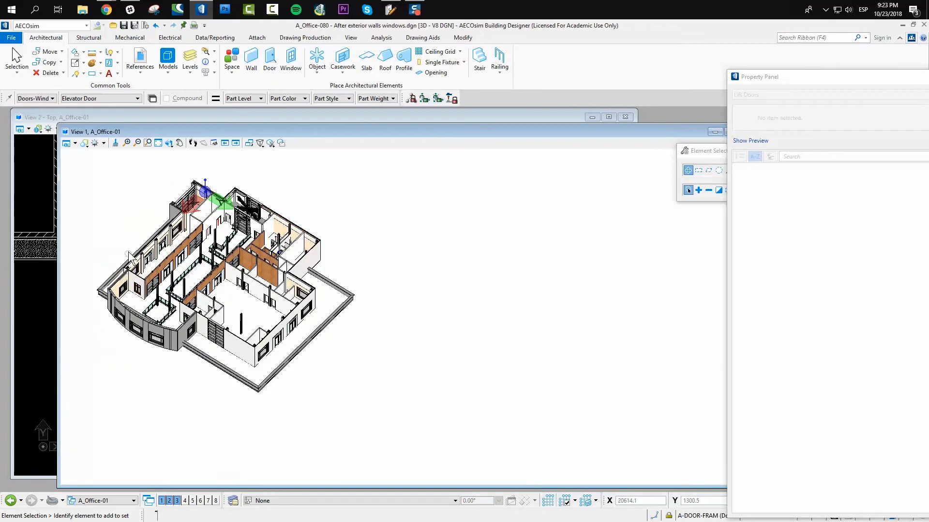
{"action": "scroll", "coordinate": [117, 246], "scroll_direction": "up", "scroll_amount": 2}
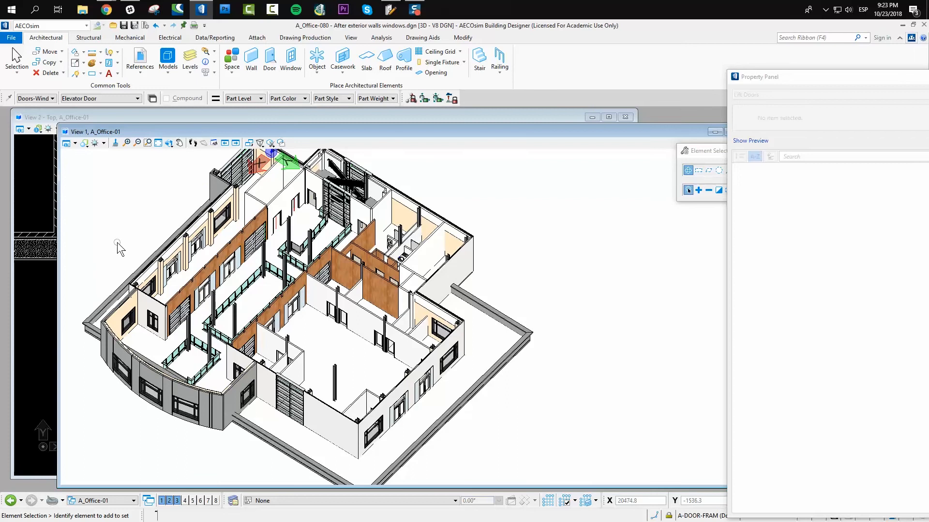
Examine the boxed-in steel columns and the double doors along the inside of the long exterior wall in 3D.
{"action": "scroll", "coordinate": [118, 245], "scroll_direction": "up", "scroll_amount": 2}
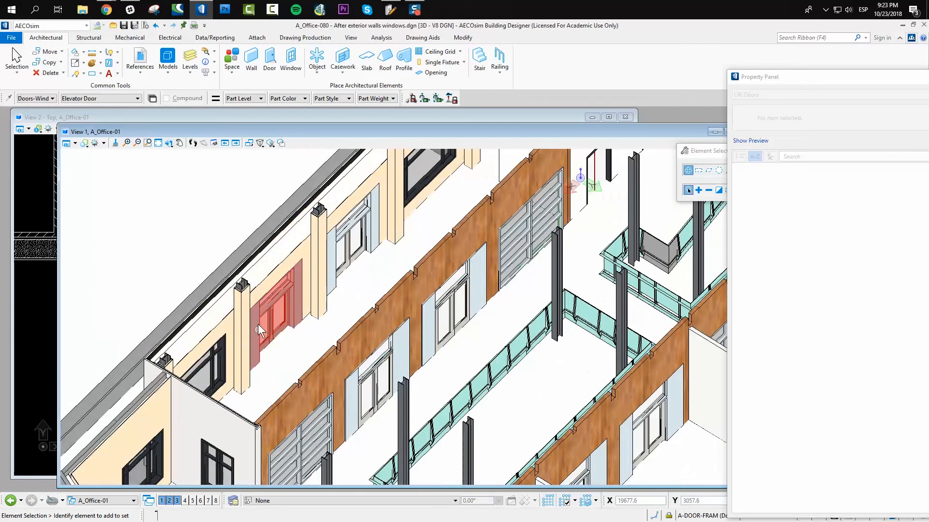
{"action": "scroll", "coordinate": [278, 309], "scroll_direction": "up", "scroll_amount": 2}
{"action": "scroll", "coordinate": [301, 331], "scroll_direction": "up", "scroll_amount": 2}
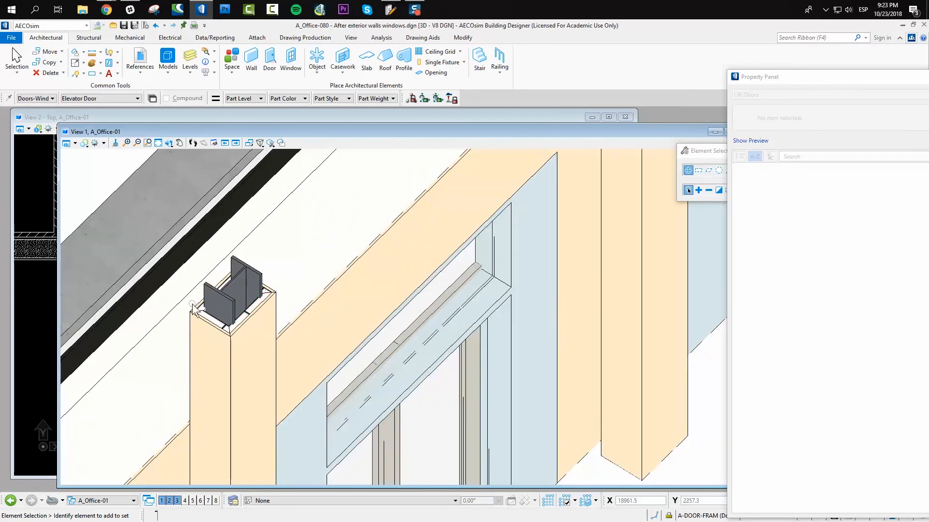
{"action": "scroll", "coordinate": [284, 313], "scroll_direction": "down", "scroll_amount": 2}
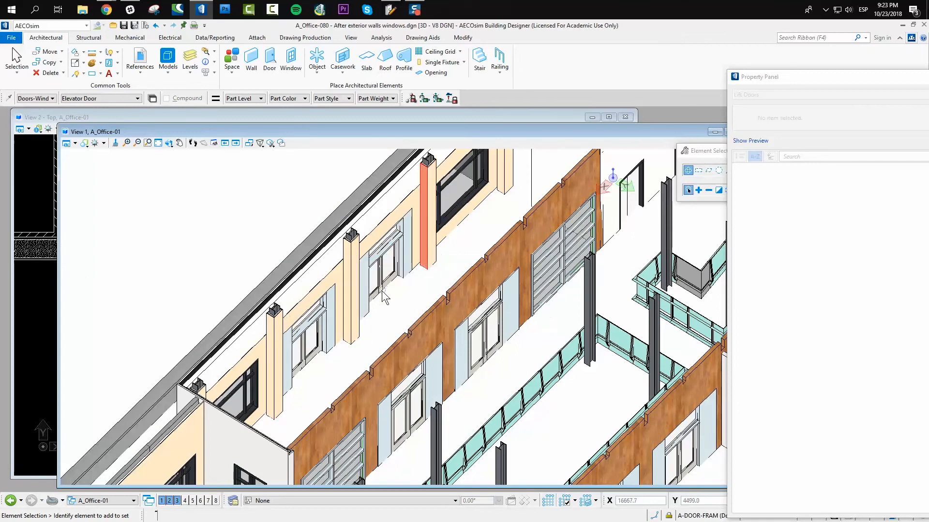
{"action": "scroll", "coordinate": [381, 292], "scroll_direction": "down", "scroll_amount": 1}
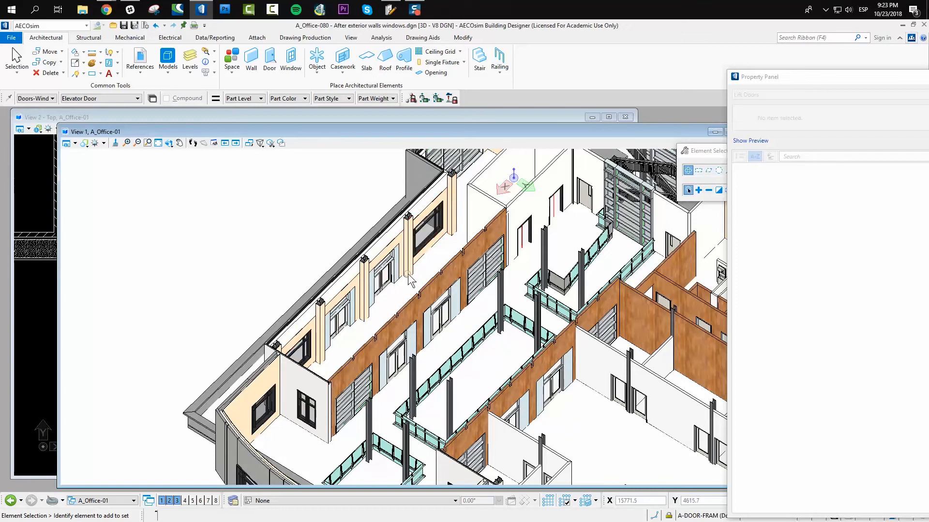
{"action": "mouse_move", "coordinate": [407, 276]}
{"action": "scroll", "coordinate": [371, 270], "scroll_direction": "up", "scroll_amount": 4}
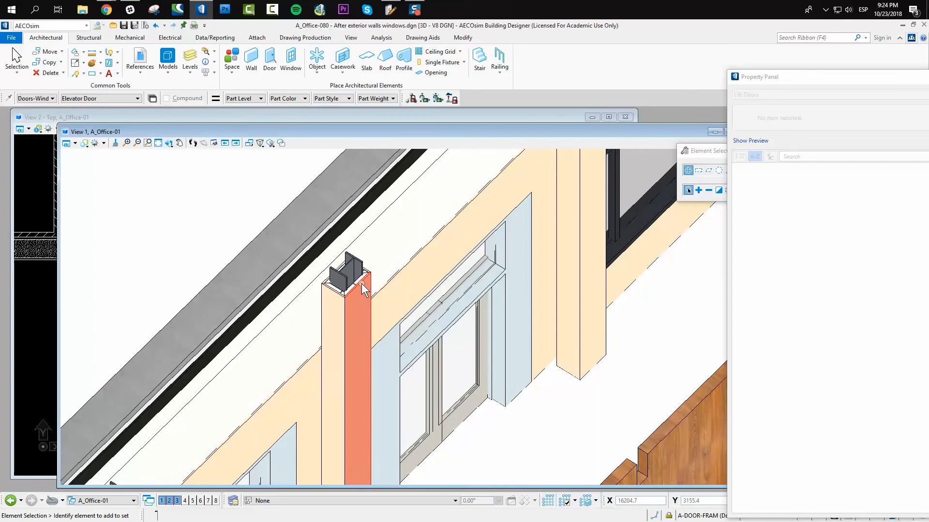
{"action": "mouse_move", "coordinate": [361, 283]}
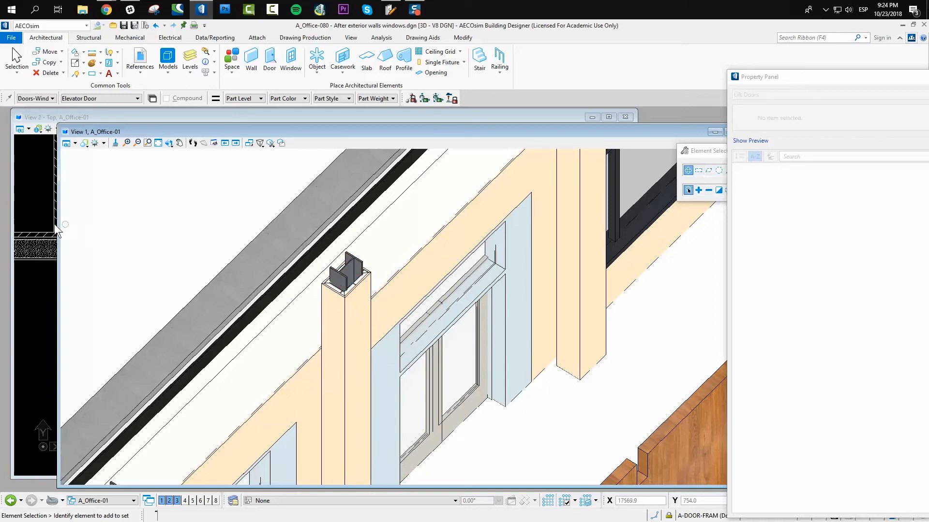
Examine in plan the column enclosure against the short exterior wall segment between the upper pair of double doors.
{"action": "left_click", "coordinate": [36, 117]}
{"action": "scroll", "coordinate": [518, 270], "scroll_direction": "down", "scroll_amount": 3}
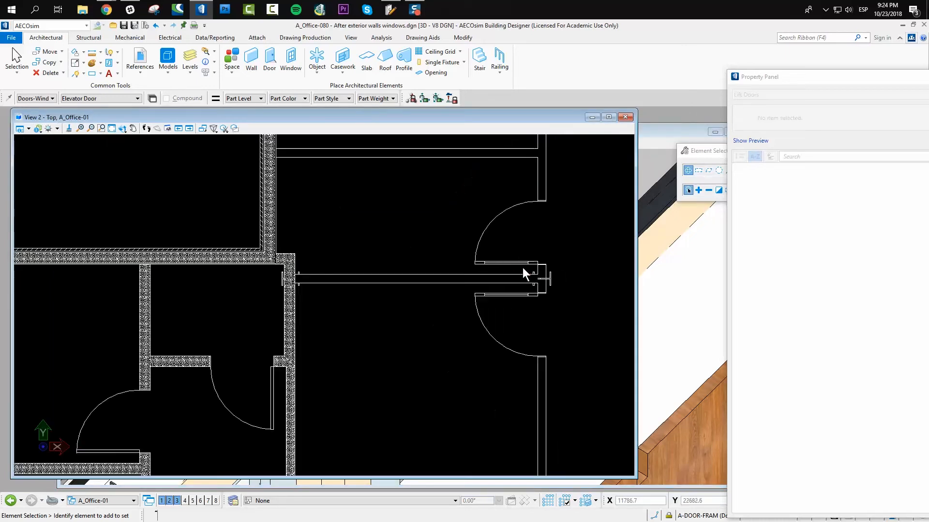
{"action": "left_click", "coordinate": [101, 128]}
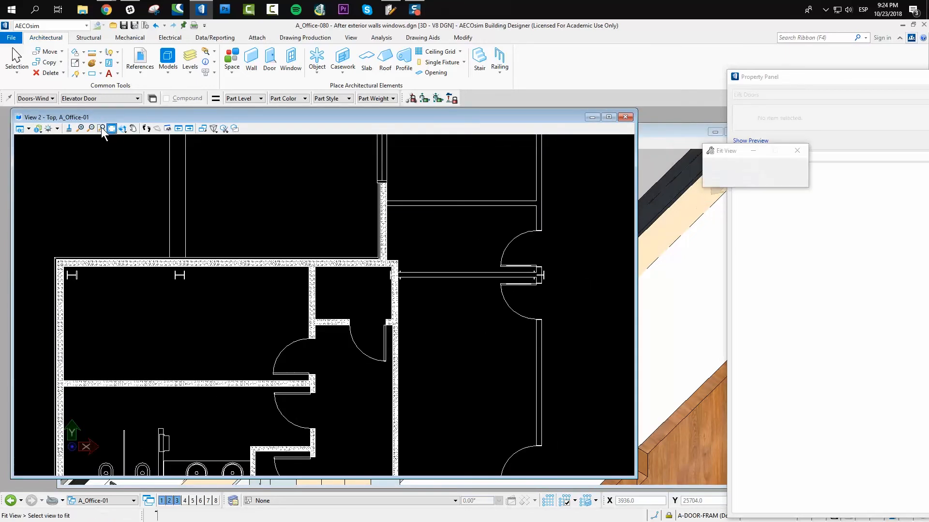
{"action": "left_click", "coordinate": [101, 128]}
{"action": "left_click", "coordinate": [319, 173]}
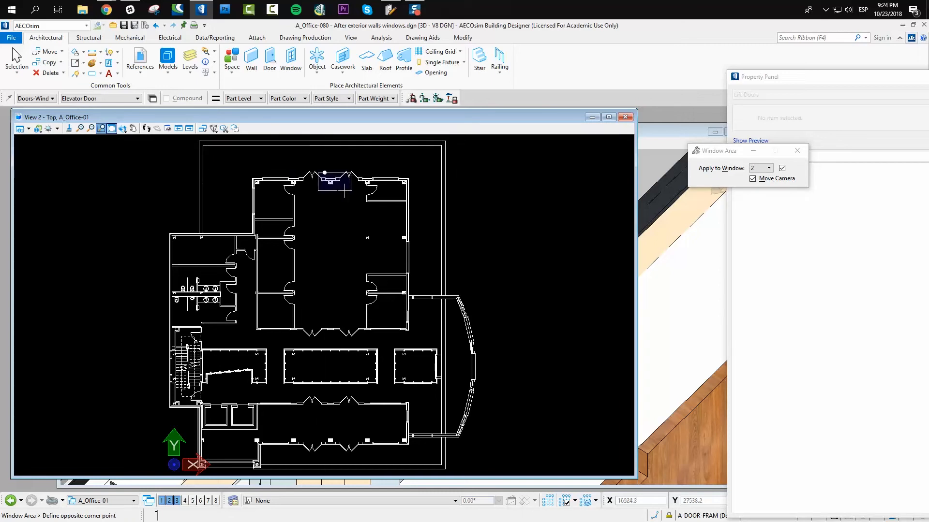
{"action": "left_click", "coordinate": [349, 190]}
{"action": "left_click", "coordinate": [352, 386]}
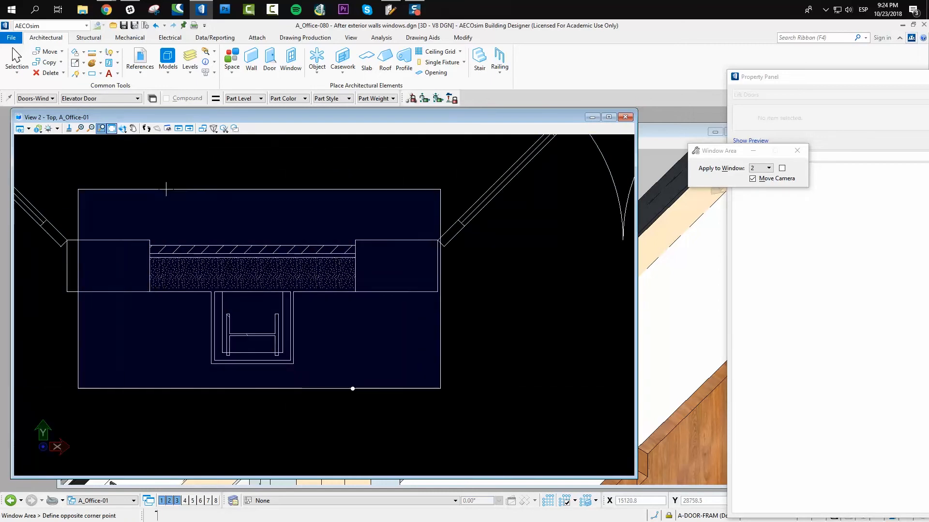
{"action": "left_click", "coordinate": [79, 190]}
{"action": "right_click", "coordinate": [231, 268]}
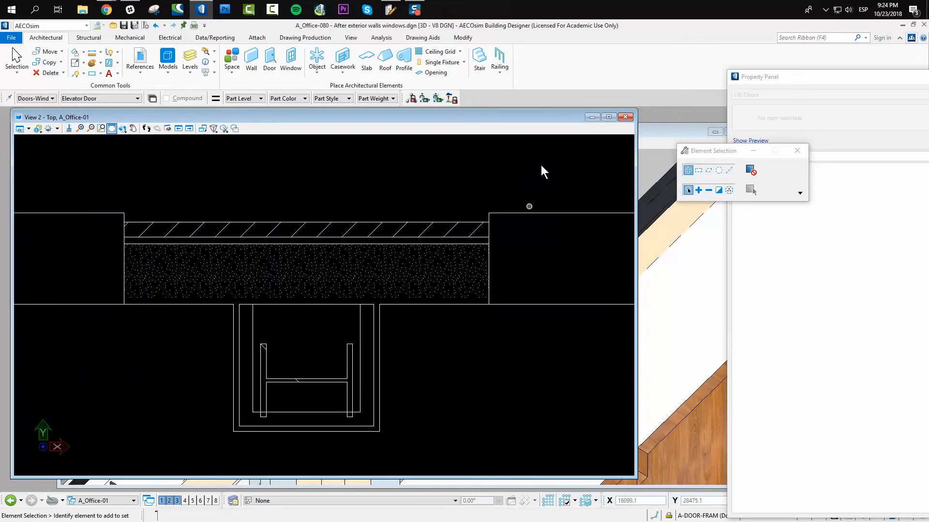
Examine in 3D the boxed-in steel columns between the double doors and their position within the whole office floor.
{"action": "left_click", "coordinate": [656, 129]}
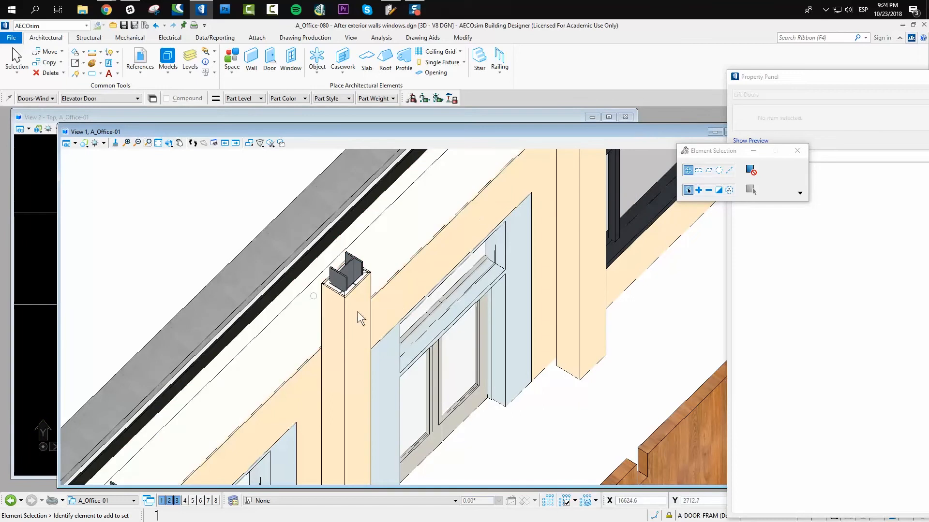
{"action": "scroll", "coordinate": [377, 273], "scroll_direction": "down", "scroll_amount": 3}
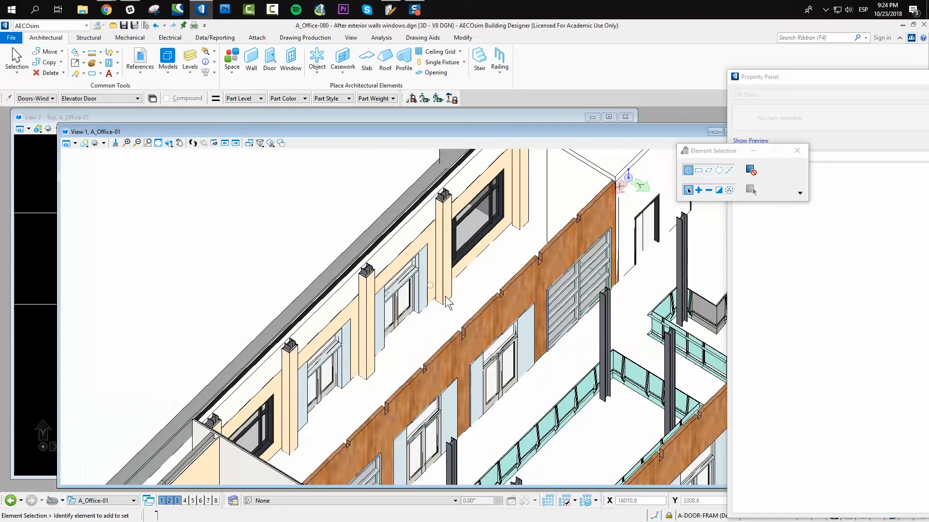
{"action": "scroll", "coordinate": [103, 298], "scroll_direction": "down", "scroll_amount": 5}
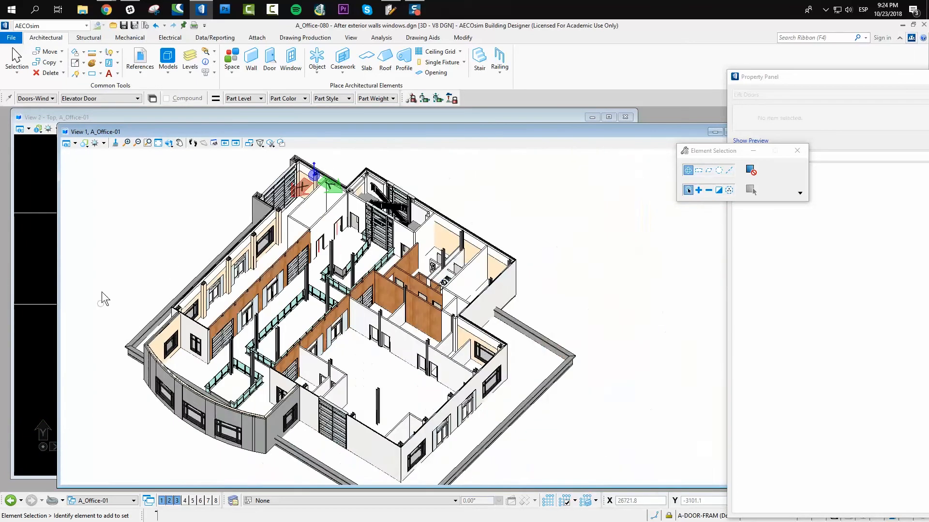
{"action": "scroll", "coordinate": [103, 298], "scroll_direction": "up", "scroll_amount": 5}
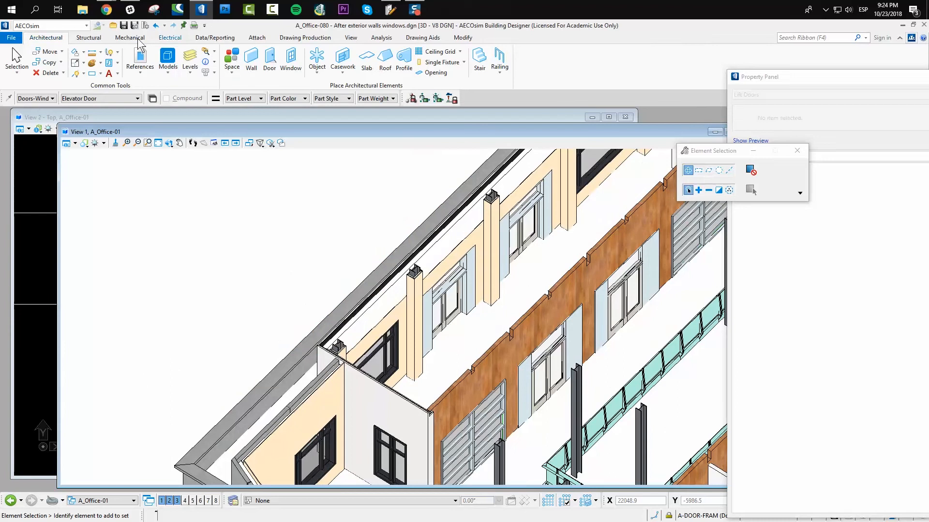
Place a concrete column of type Square Column 400 Sq in plan, in the open area outside the exterior wall near the double doors.
{"action": "left_click", "coordinate": [89, 37]}
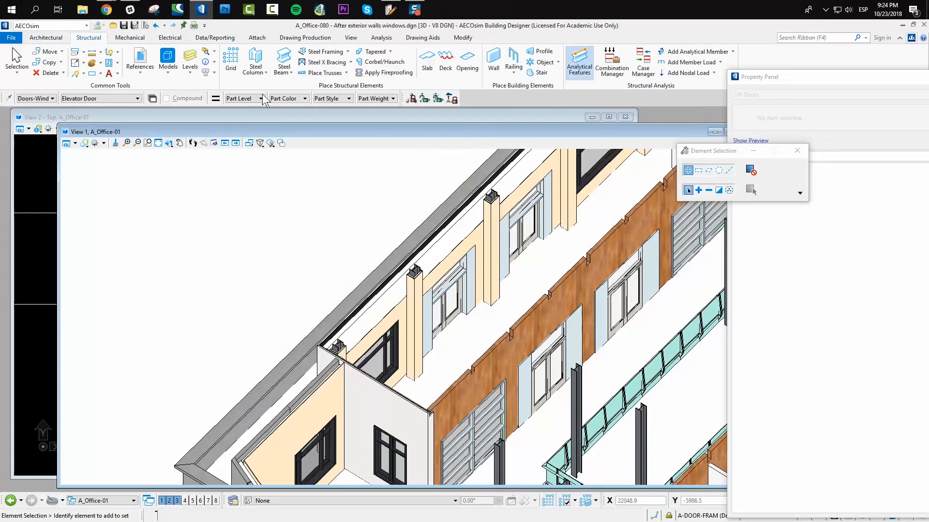
{"action": "left_click", "coordinate": [261, 61]}
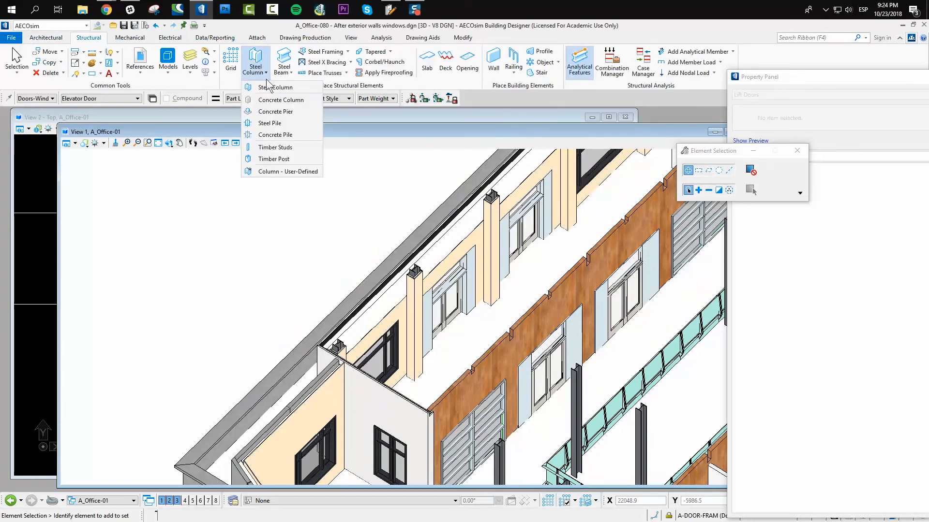
{"action": "left_click", "coordinate": [269, 100]}
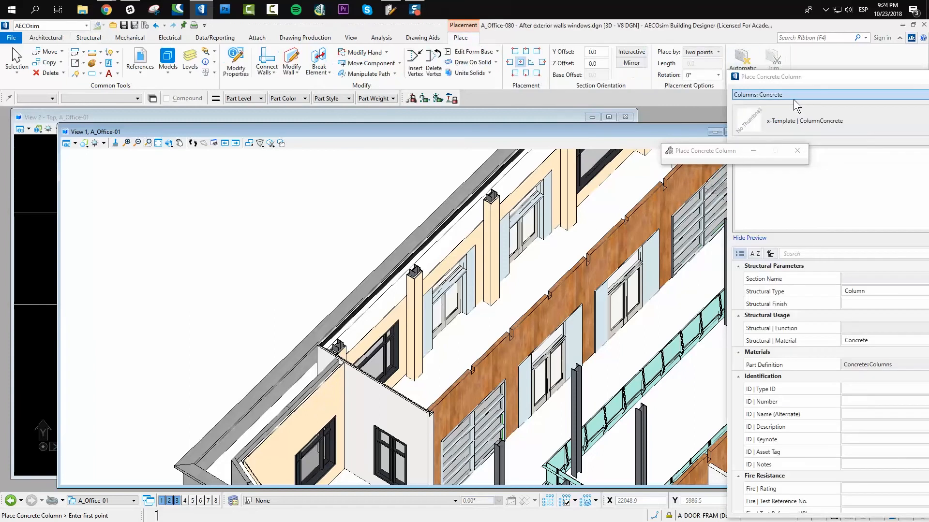
{"action": "left_click_drag", "start_coordinate": [787, 76], "coordinate": [553, 42]}
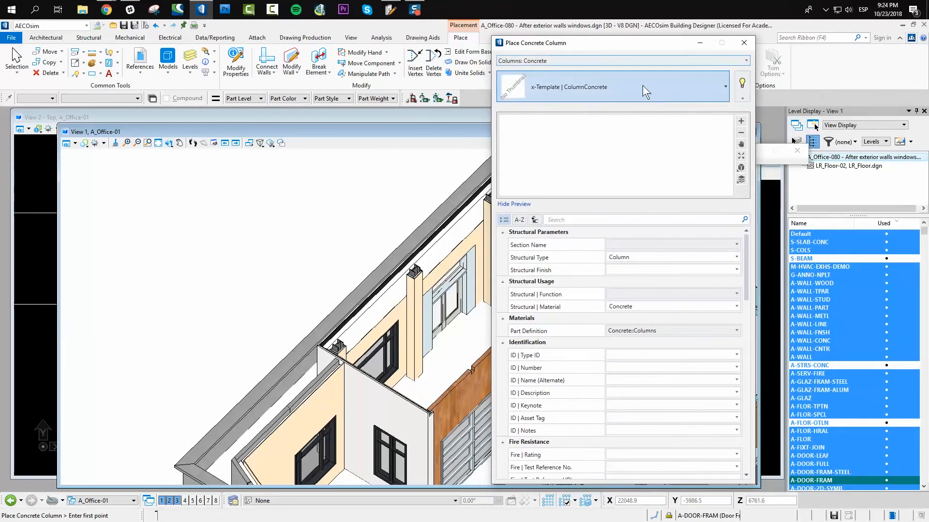
{"action": "left_click", "coordinate": [629, 83]}
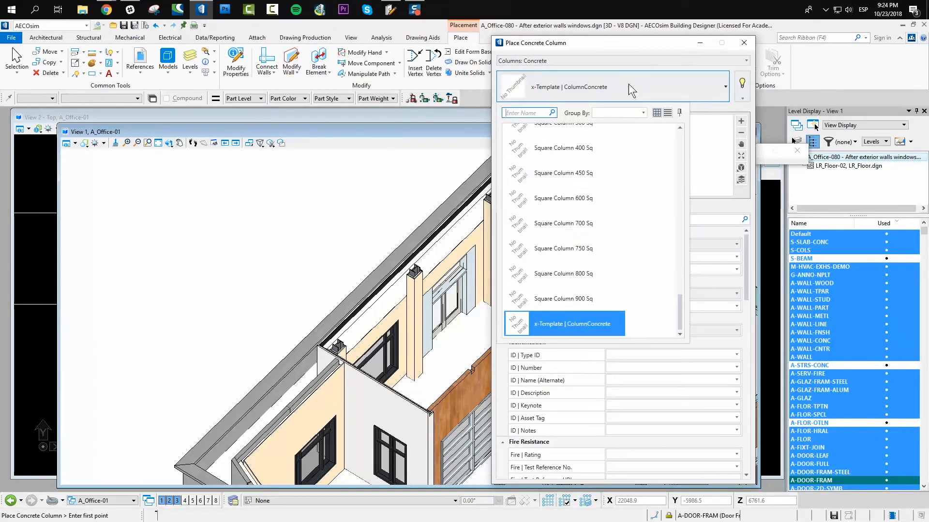
{"action": "left_click", "coordinate": [594, 150]}
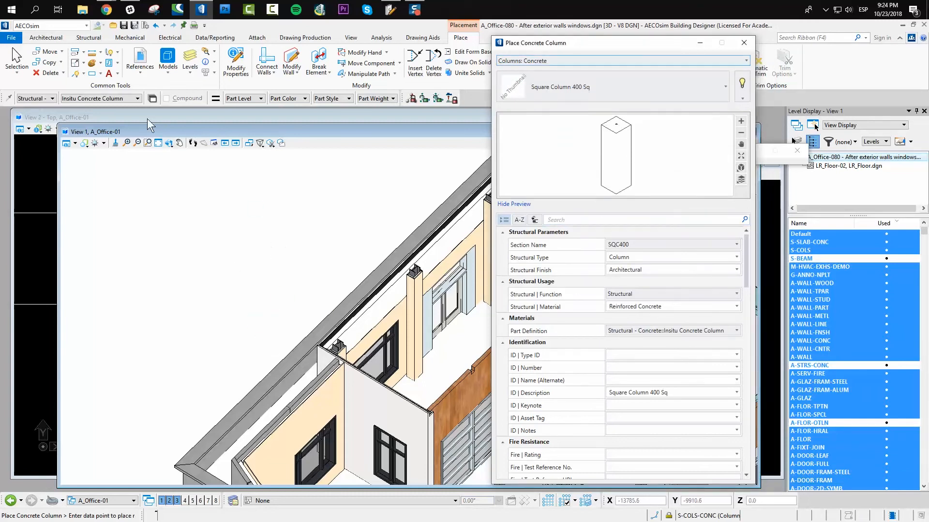
{"action": "left_click", "coordinate": [67, 120]}
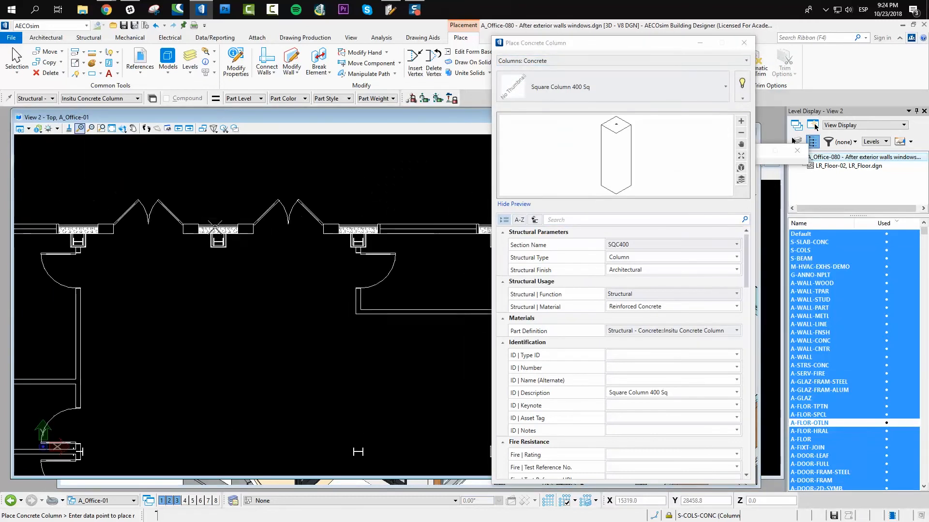
{"action": "scroll", "coordinate": [205, 192], "scroll_direction": "up", "scroll_amount": 5}
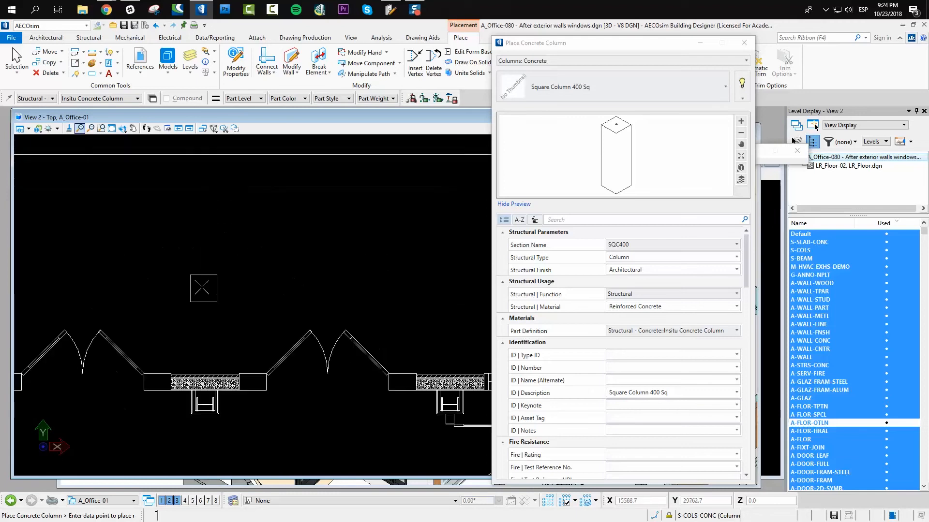
{"action": "left_click", "coordinate": [198, 280]}
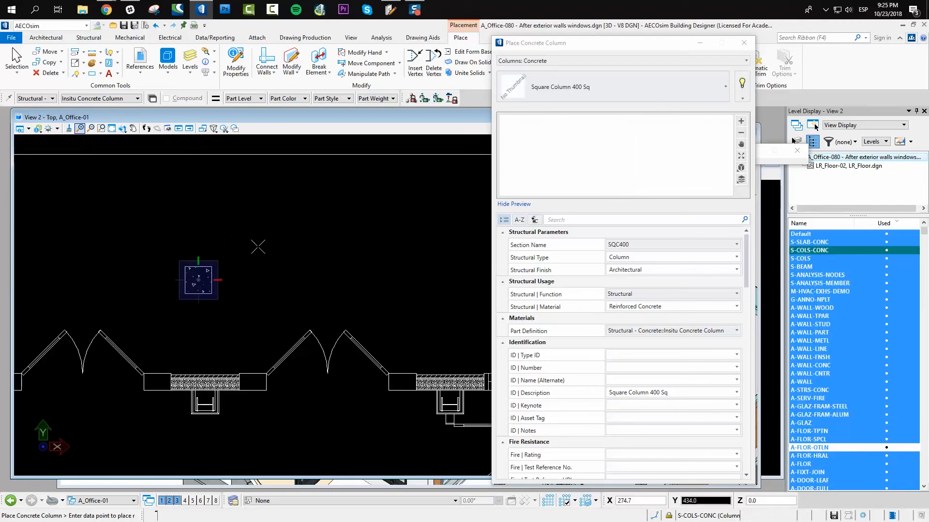
{"action": "key", "text": "Escape"}
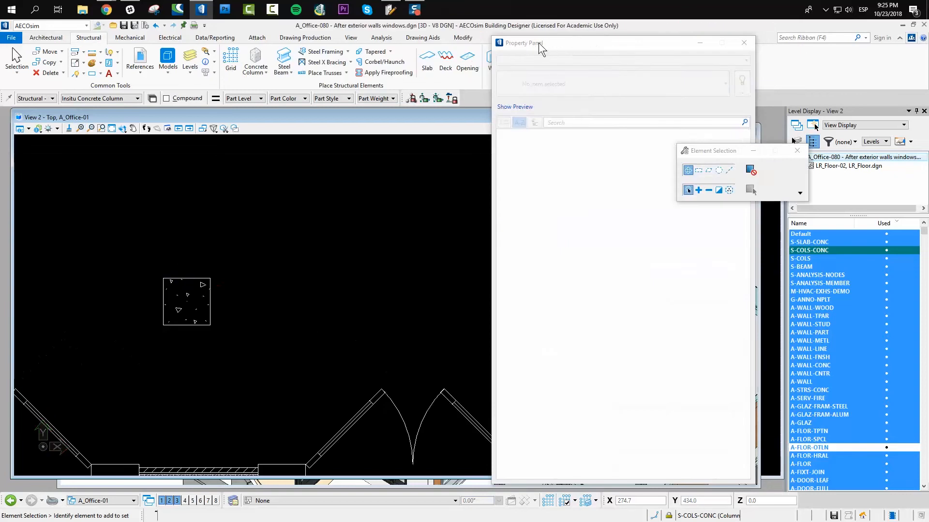
Move the property panel aside and examine the freestanding concrete column beside the exterior double doors in 3D.
{"action": "left_click_drag", "start_coordinate": [539, 43], "coordinate": [792, 60]}
{"action": "left_click", "coordinate": [655, 126]}
{"action": "scroll", "coordinate": [344, 255], "scroll_direction": "down", "scroll_amount": 5}
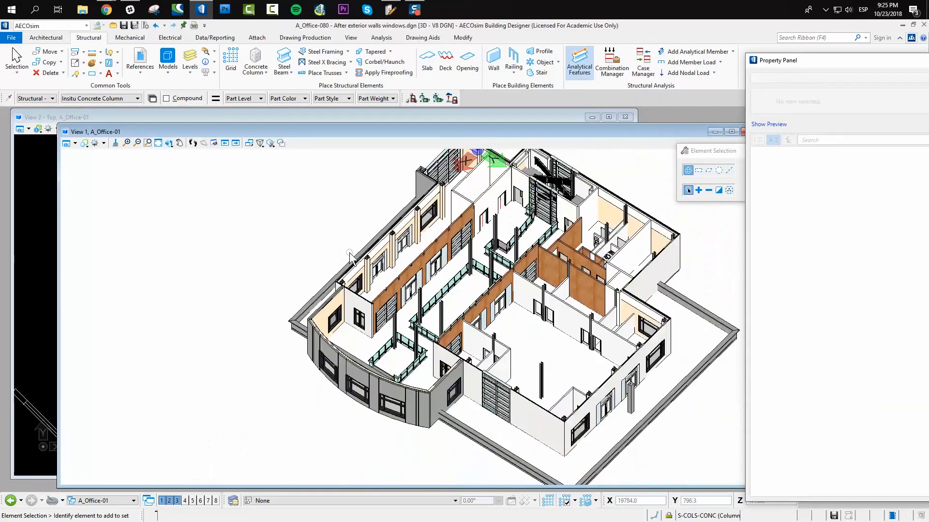
{"action": "scroll", "coordinate": [674, 318], "scroll_direction": "down", "scroll_amount": 4}
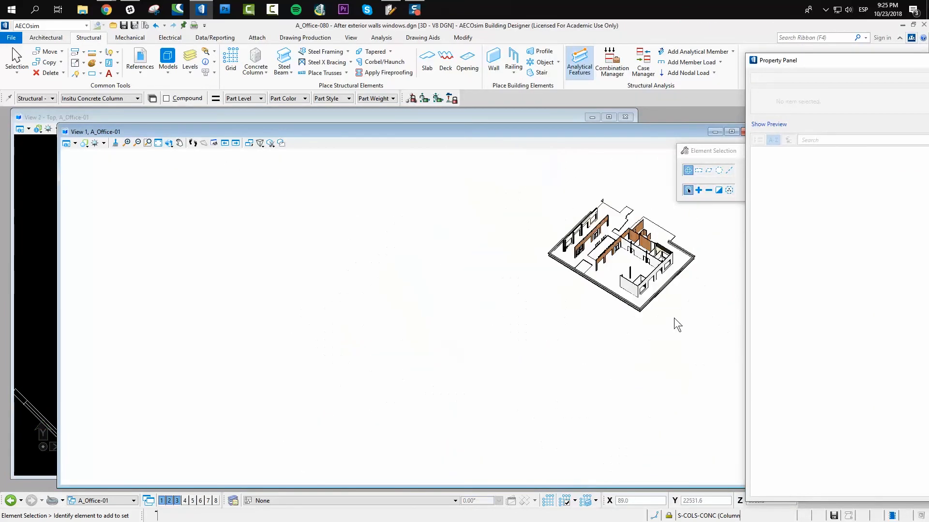
{"action": "scroll", "coordinate": [678, 281], "scroll_direction": "up", "scroll_amount": 5}
{"action": "scroll", "coordinate": [676, 310], "scroll_direction": "up", "scroll_amount": 3}
{"action": "scroll", "coordinate": [588, 365], "scroll_direction": "up", "scroll_amount": 3}
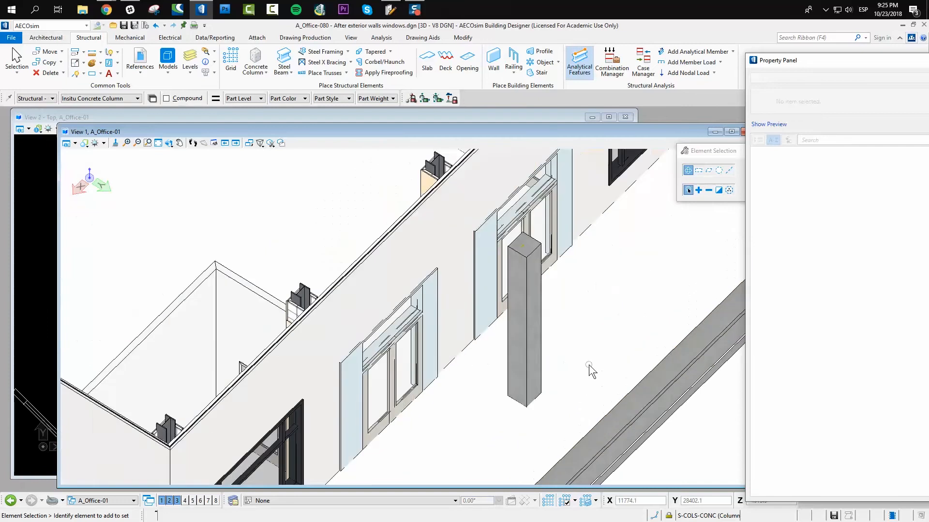
{"action": "scroll", "coordinate": [561, 329], "scroll_direction": "up", "scroll_amount": 2}
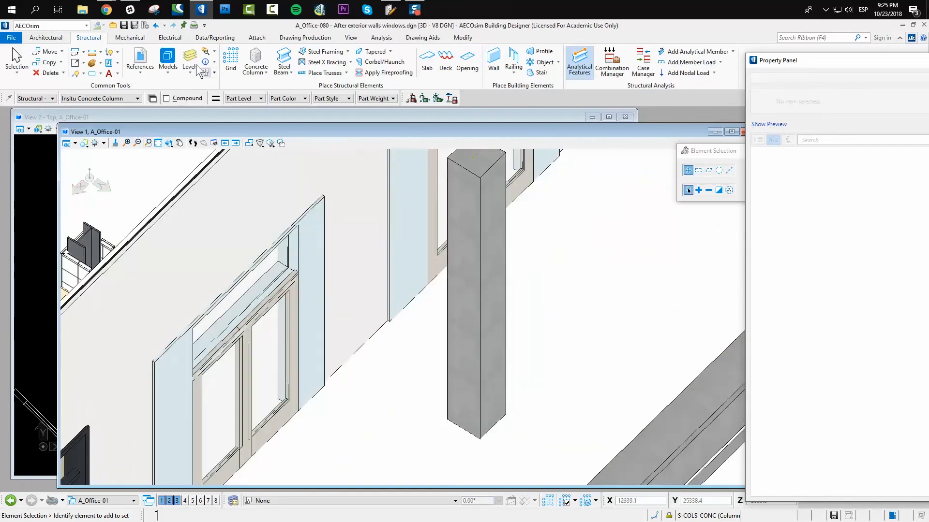
Return to the plan view, switch to the Modeling workflow and start the On Column form tool, moving its settings clear of the column.
{"action": "left_click", "coordinate": [47, 116]}
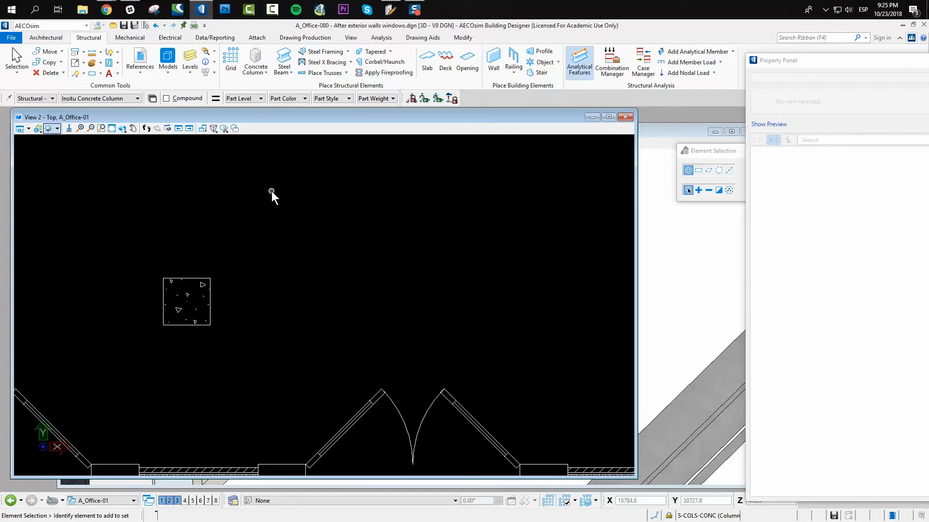
{"action": "left_click", "coordinate": [46, 38]}
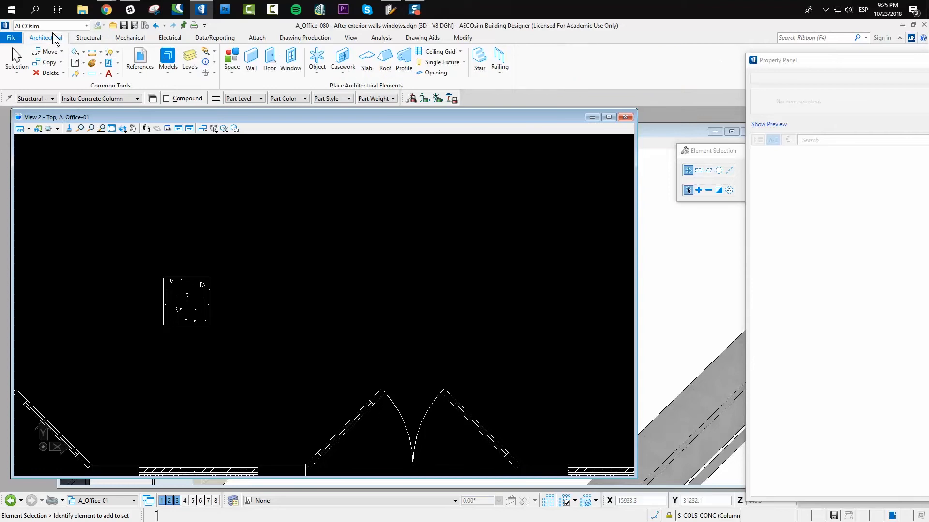
{"action": "left_click", "coordinate": [56, 27]}
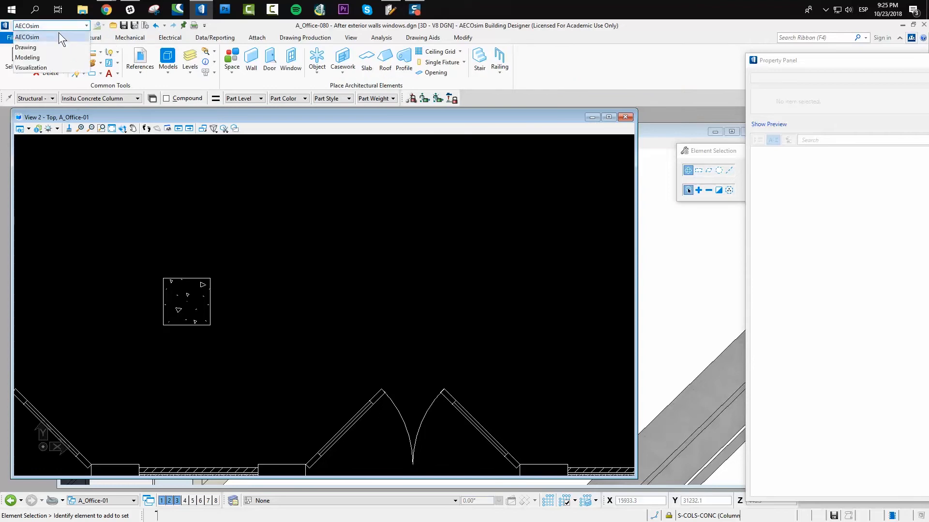
{"action": "left_click", "coordinate": [56, 58]}
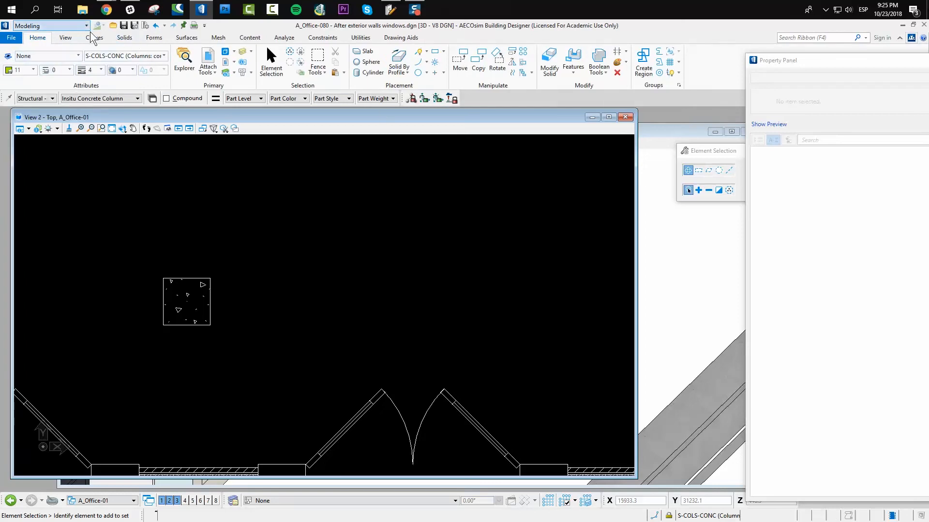
{"action": "left_click", "coordinate": [155, 39]}
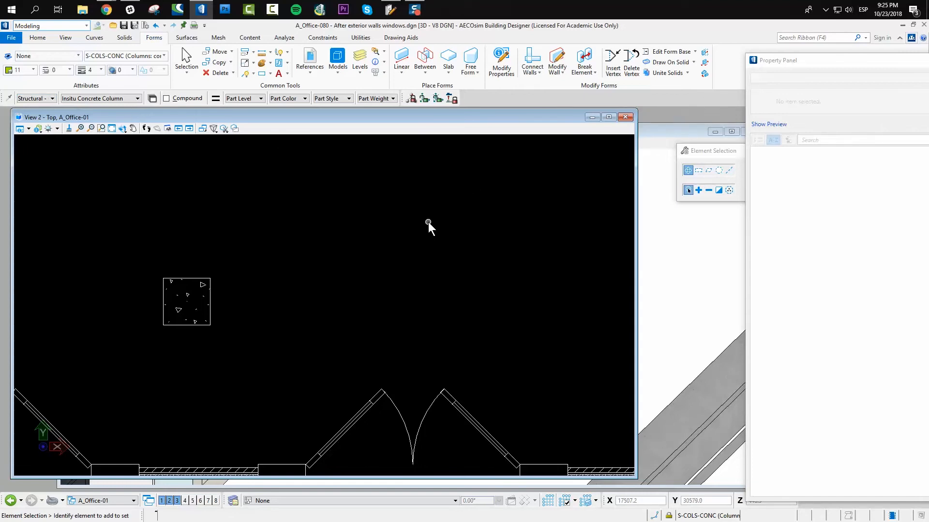
{"action": "left_click", "coordinate": [401, 73]}
{"action": "left_click", "coordinate": [425, 73]}
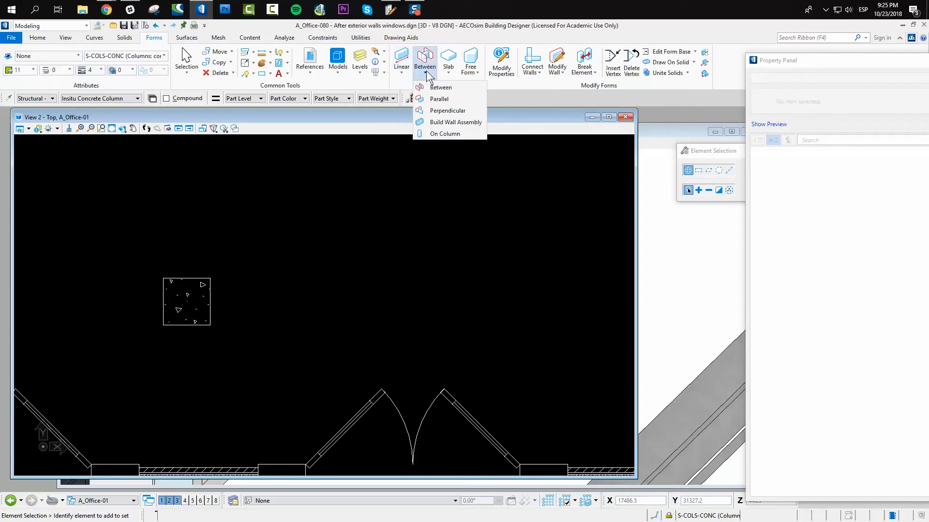
{"action": "left_click", "coordinate": [448, 133]}
{"action": "left_click_drag", "start_coordinate": [665, 153], "coordinate": [410, 154]}
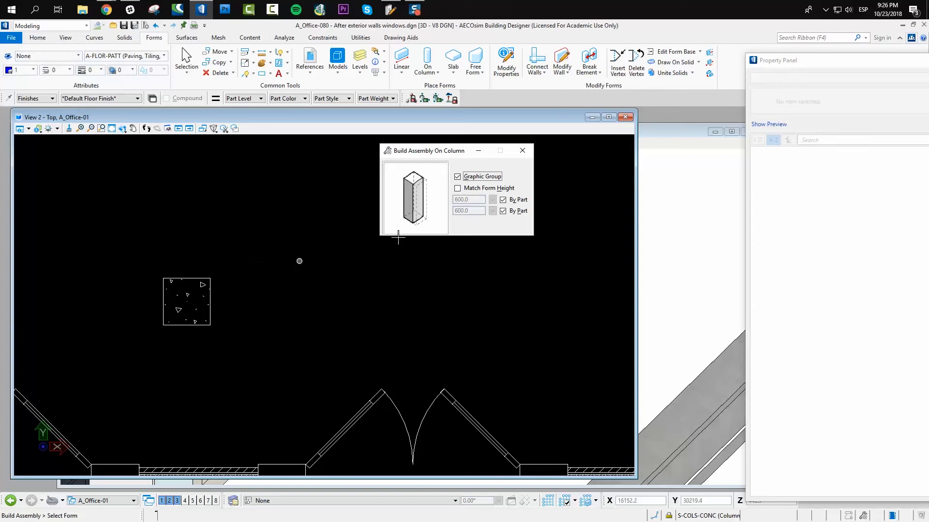
Try to build a wall assembly around the square concrete column with Match Form Height off.
{"action": "left_click", "coordinate": [457, 189]}
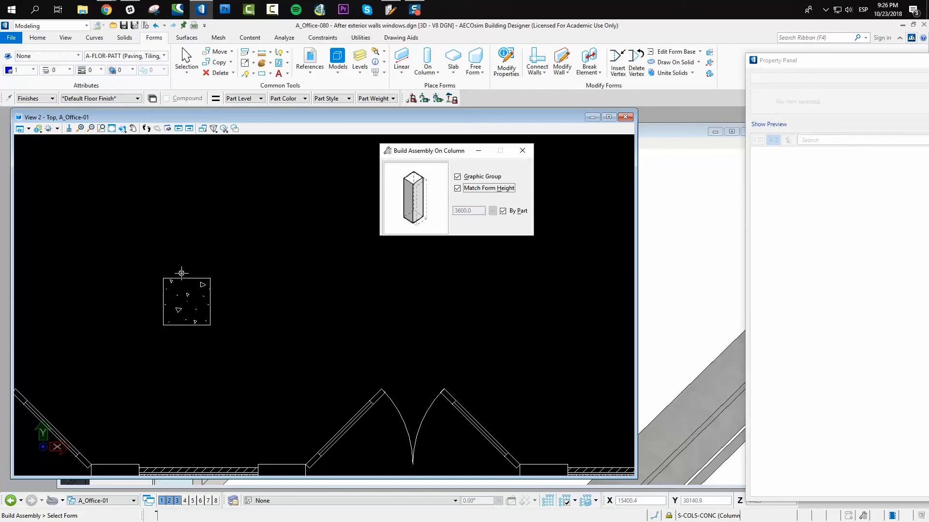
{"action": "left_click", "coordinate": [458, 188]}
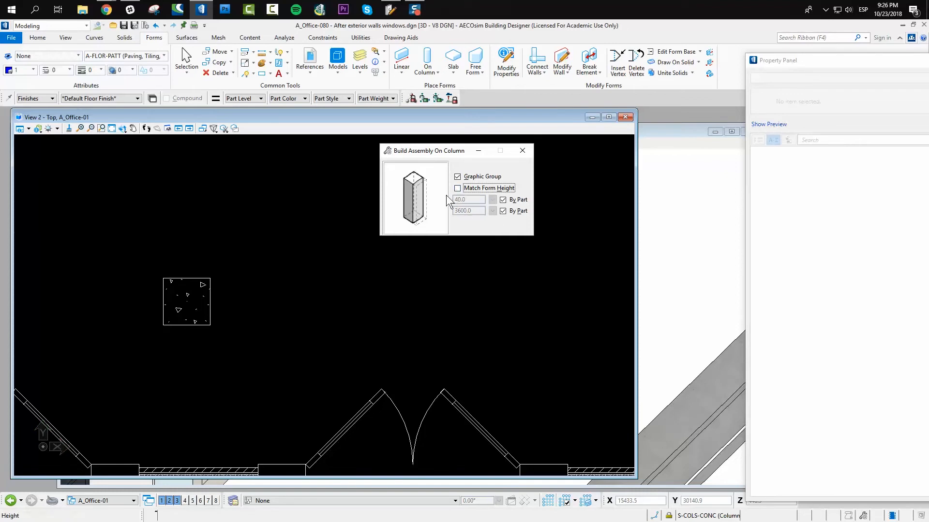
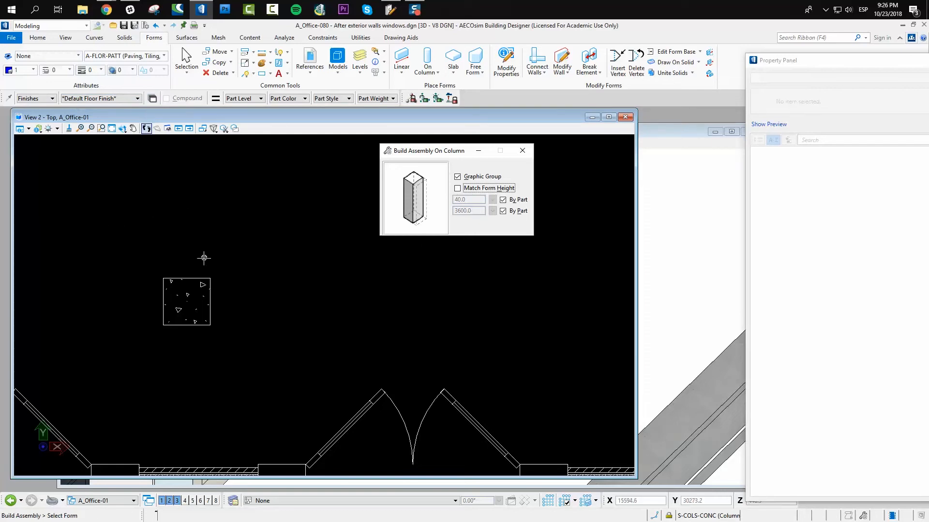
{"action": "left_click", "coordinate": [187, 278]}
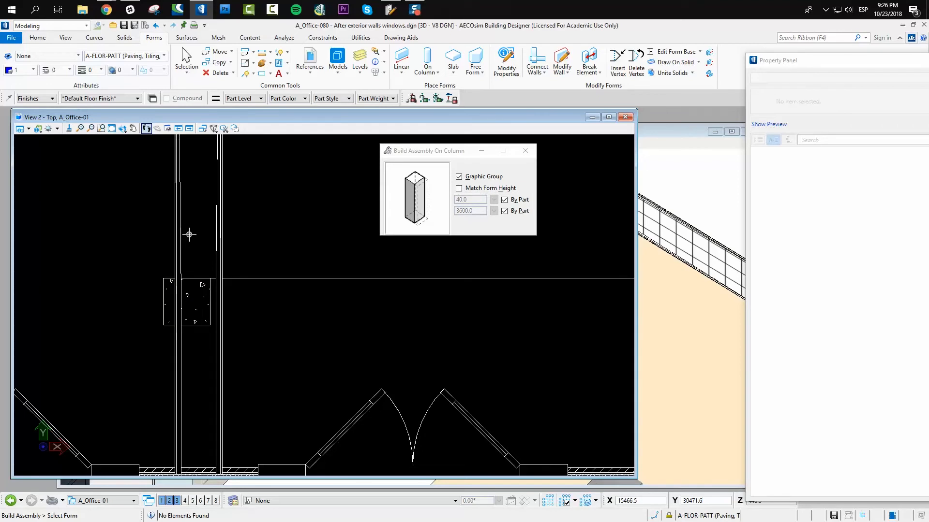
Undo the floor-finish assembly around the column and set the active part to Plasterboard FHR from the Lining family.
{"action": "key", "text": "ctrl+z"}
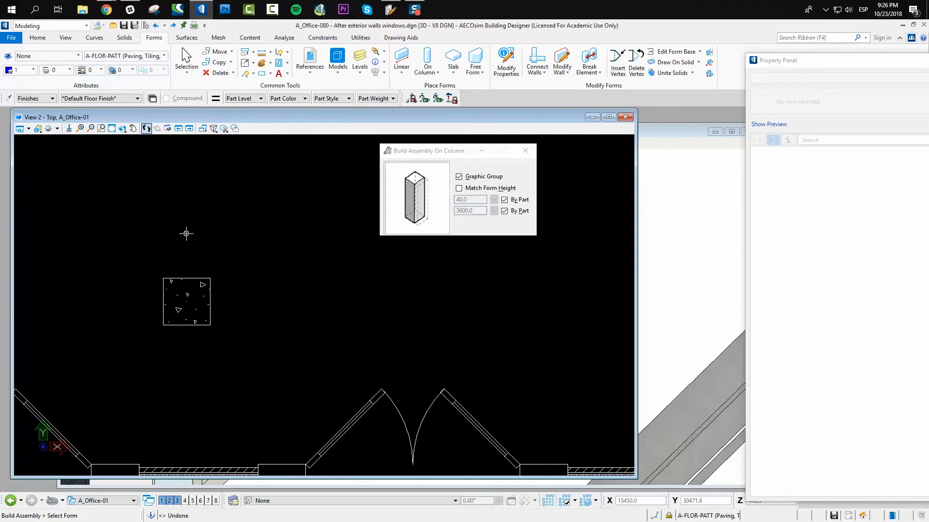
{"action": "left_click", "coordinate": [37, 98]}
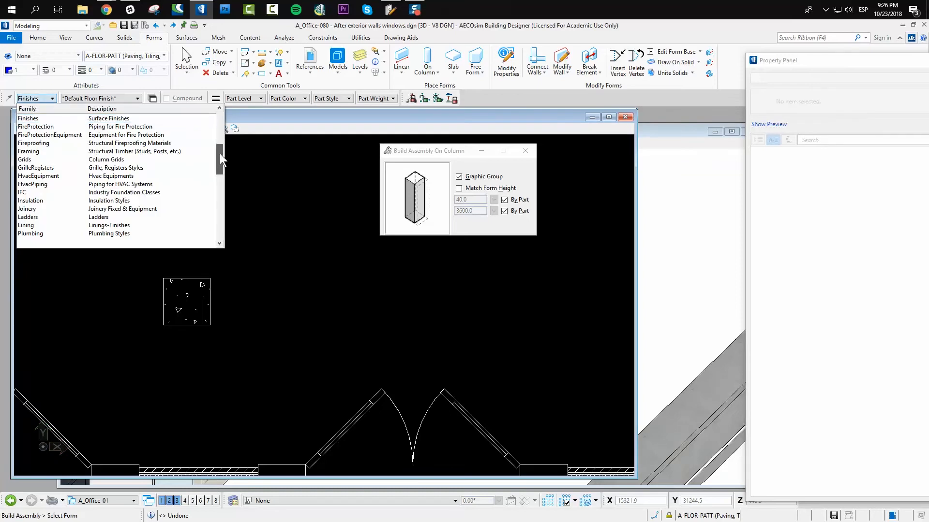
{"action": "left_click_drag", "start_coordinate": [219, 153], "coordinate": [221, 165]}
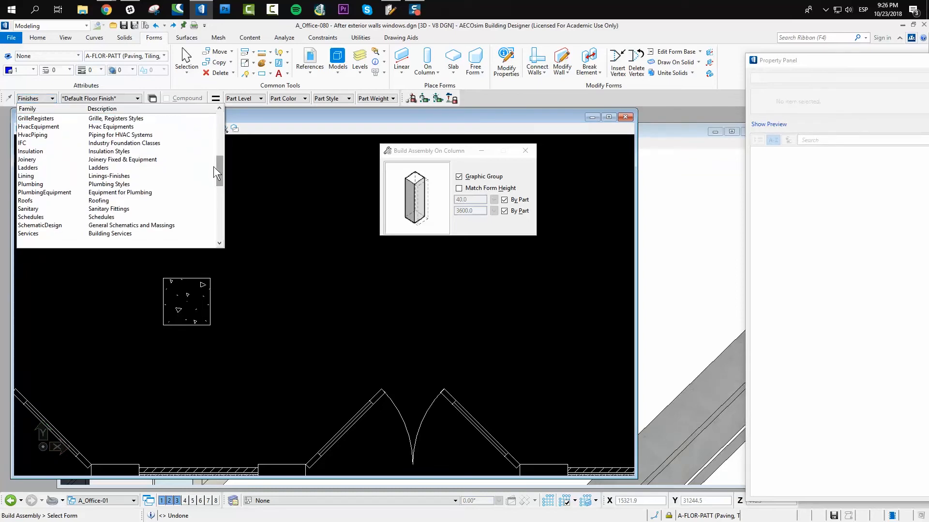
{"action": "left_click", "coordinate": [152, 175]}
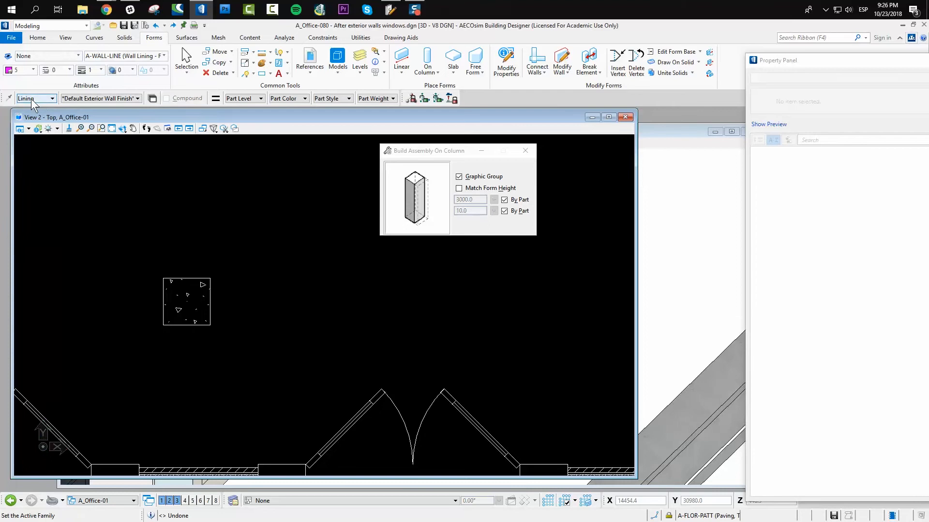
{"action": "left_click", "coordinate": [111, 101]}
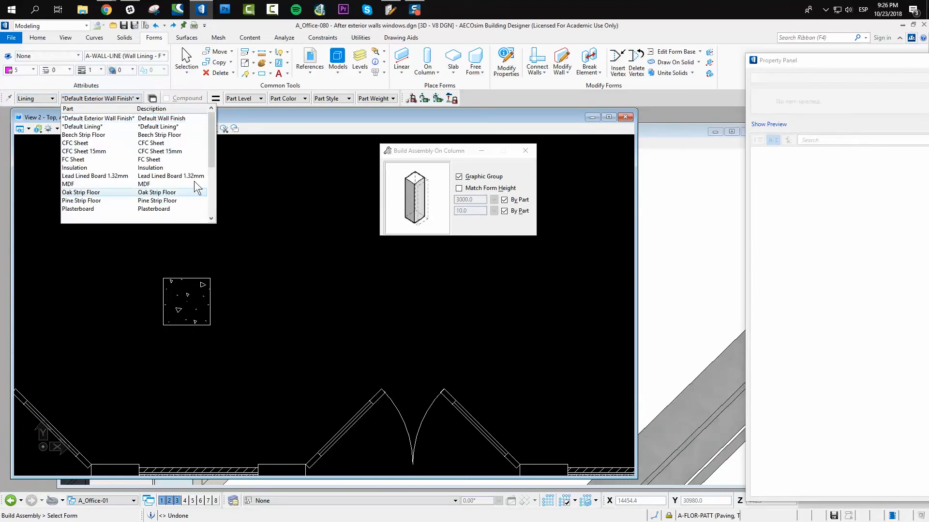
{"action": "left_click_drag", "start_coordinate": [209, 141], "coordinate": [213, 179]}
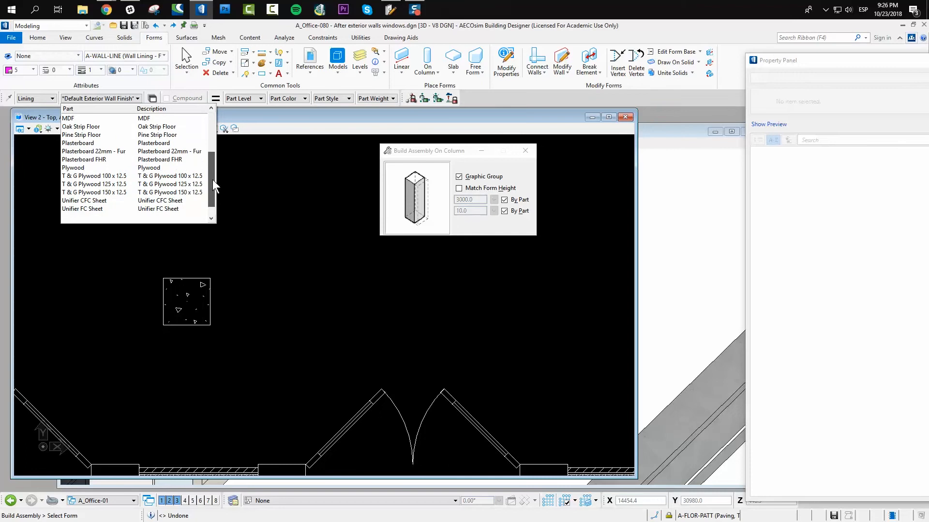
{"action": "left_click", "coordinate": [86, 159]}
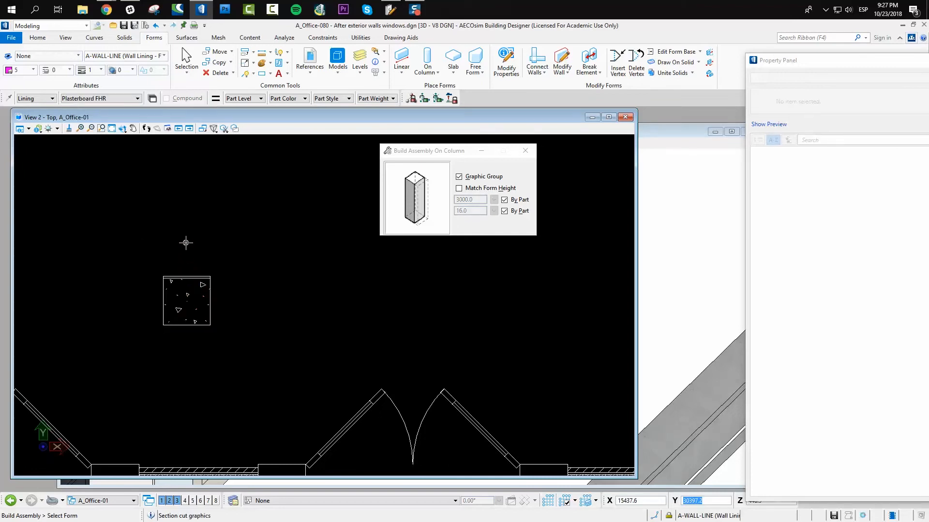
Build a Plasterboard FHR assembly on all sides of the concrete column, with height and width taken from the part.
{"action": "scroll", "coordinate": [199, 300], "scroll_direction": "up", "scroll_amount": 1}
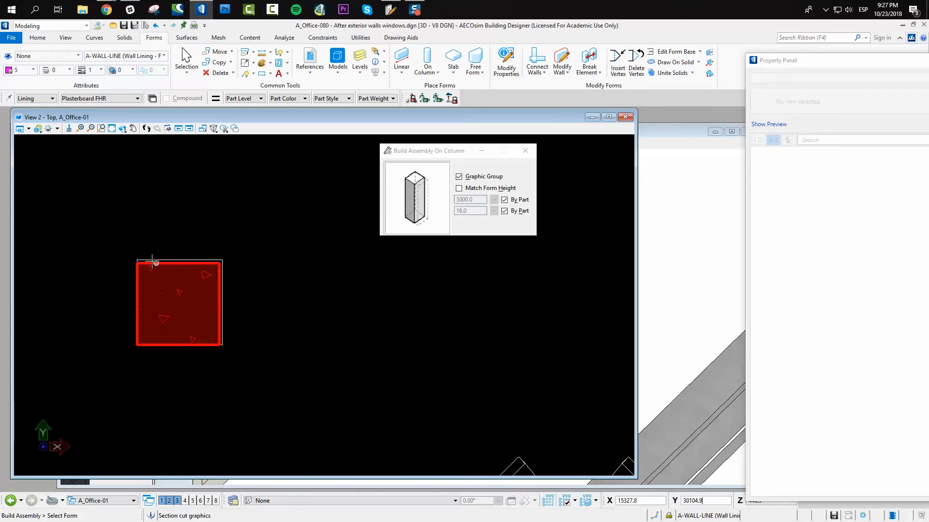
{"action": "left_click", "coordinate": [137, 296]}
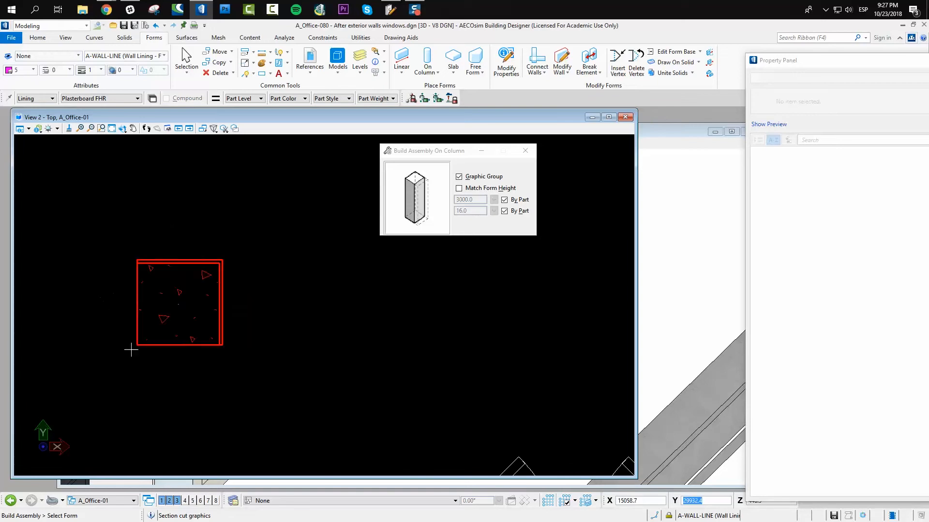
{"action": "left_click", "coordinate": [183, 347]}
{"action": "left_click", "coordinate": [184, 364]}
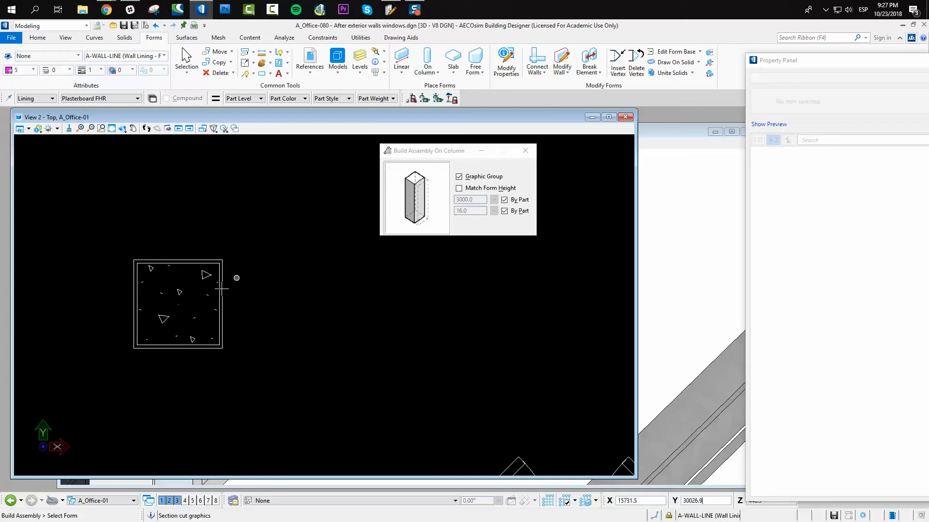
Compare the lining's height with the column in the 3D view, and undo the lining assembly in the plan view.
{"action": "left_click", "coordinate": [650, 131]}
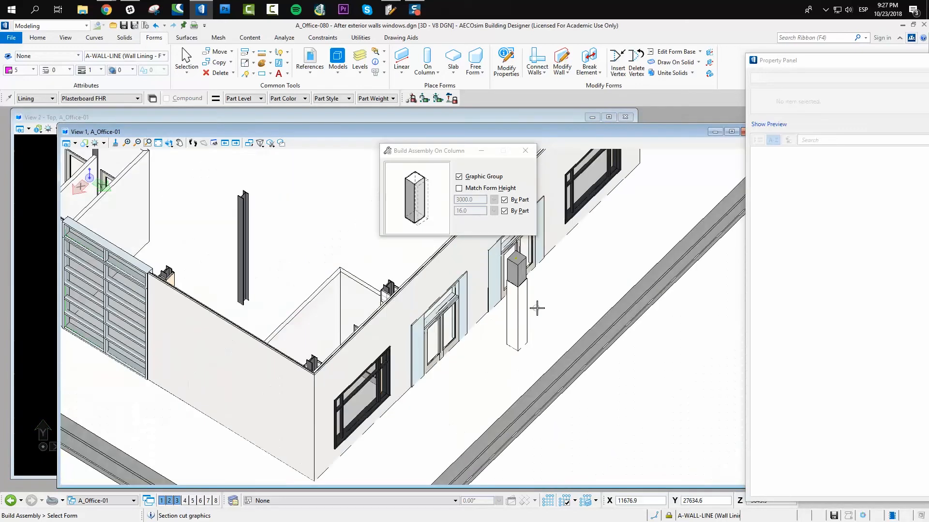
{"action": "scroll", "coordinate": [537, 308], "scroll_direction": "up", "scroll_amount": 2}
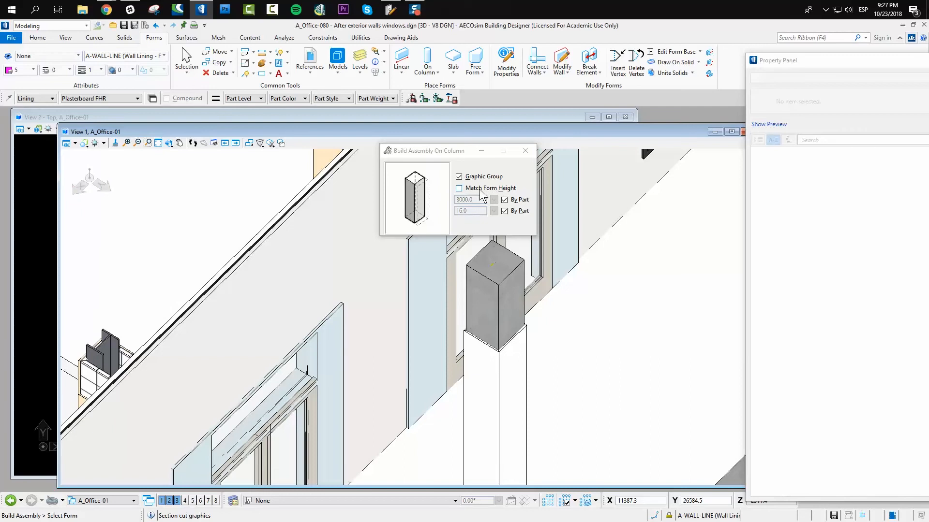
{"action": "scroll", "coordinate": [498, 368], "scroll_direction": "down", "scroll_amount": 3}
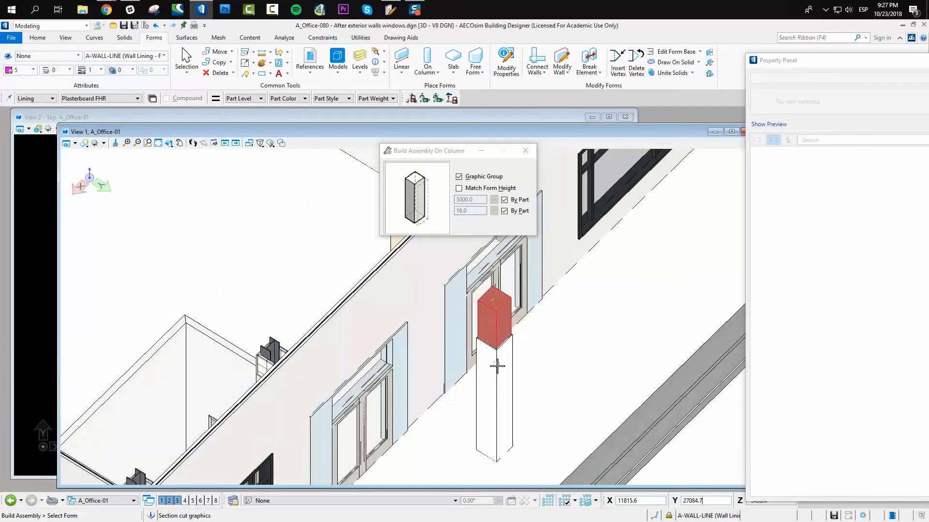
{"action": "scroll", "coordinate": [497, 383], "scroll_direction": "up", "scroll_amount": 2}
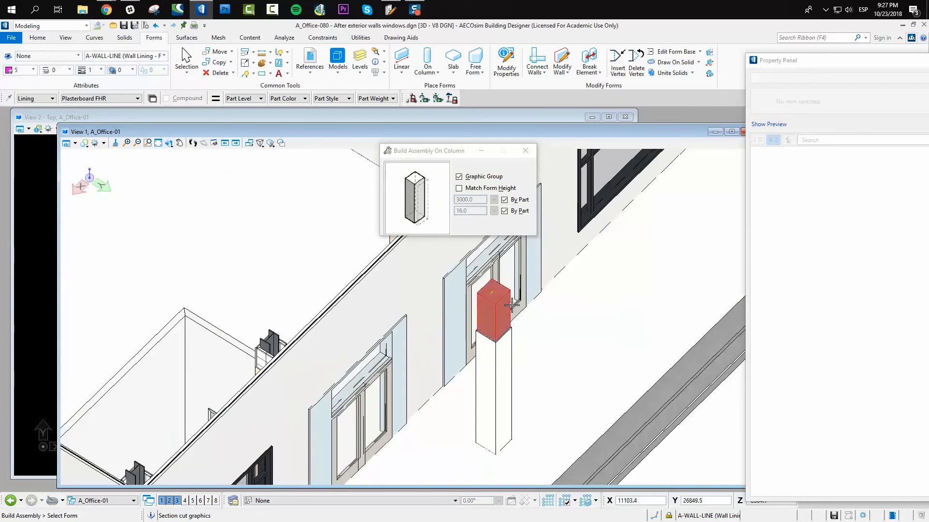
{"action": "scroll", "coordinate": [495, 339], "scroll_direction": "up", "scroll_amount": 1}
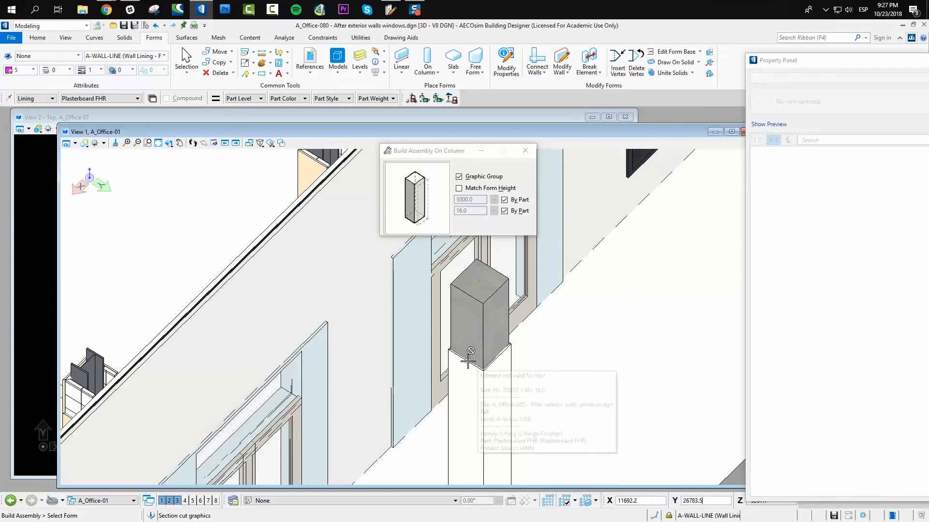
{"action": "left_click", "coordinate": [59, 117]}
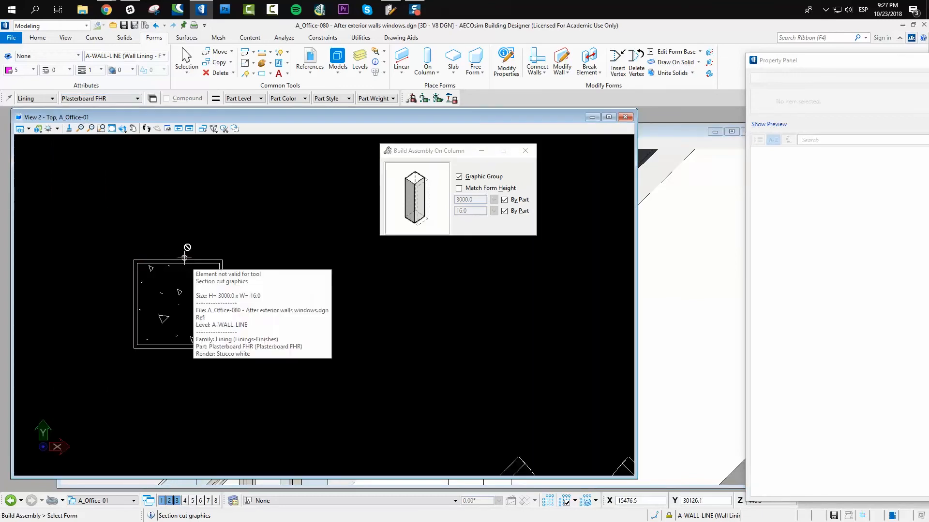
{"action": "key", "text": "ctrl+z"}
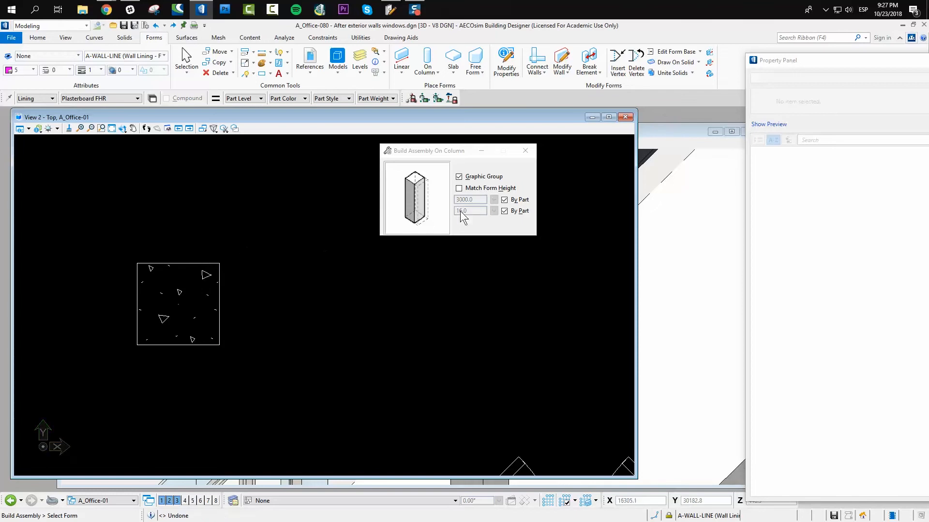
Enable Match Form Height, rebuild the Plasterboard FHR lining on all four sides of the column, and check it in 3D.
{"action": "left_click", "coordinate": [459, 189]}
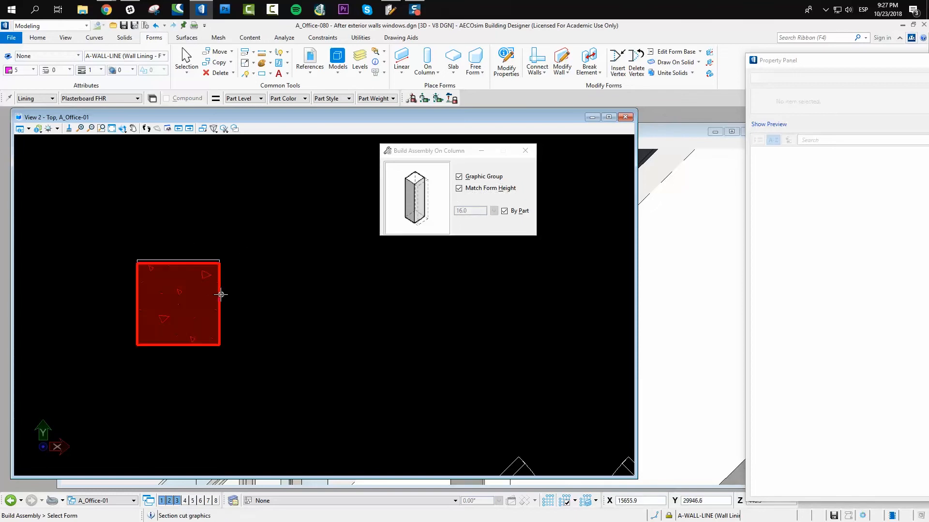
{"action": "left_click", "coordinate": [197, 340]}
{"action": "left_click", "coordinate": [196, 377]}
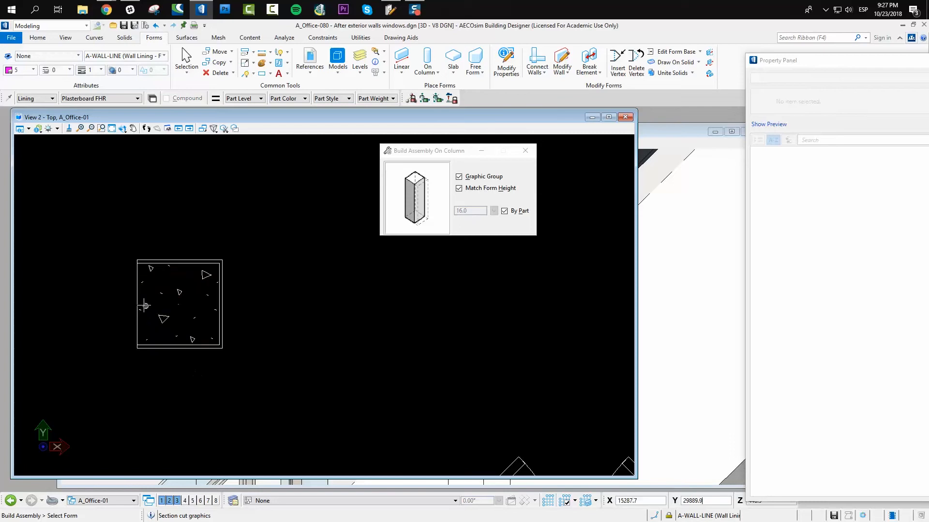
{"action": "left_click", "coordinate": [669, 132]}
{"action": "scroll", "coordinate": [486, 291], "scroll_direction": "down", "scroll_amount": 2}
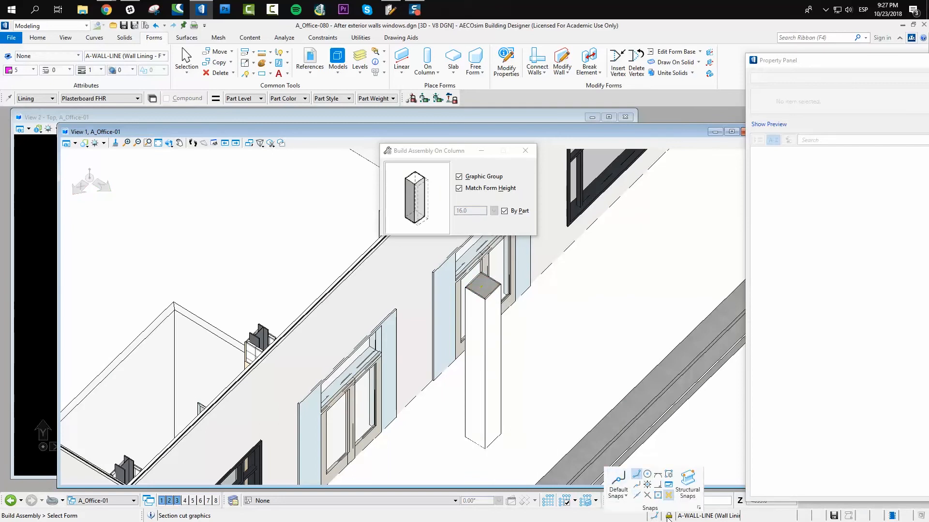
{"action": "mouse_move", "coordinate": [670, 517]}
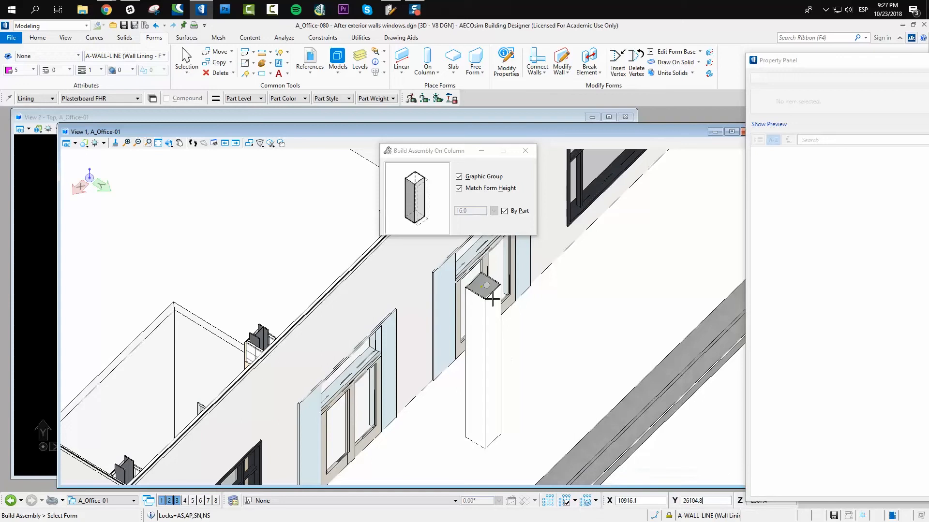
{"action": "left_click", "coordinate": [68, 118]}
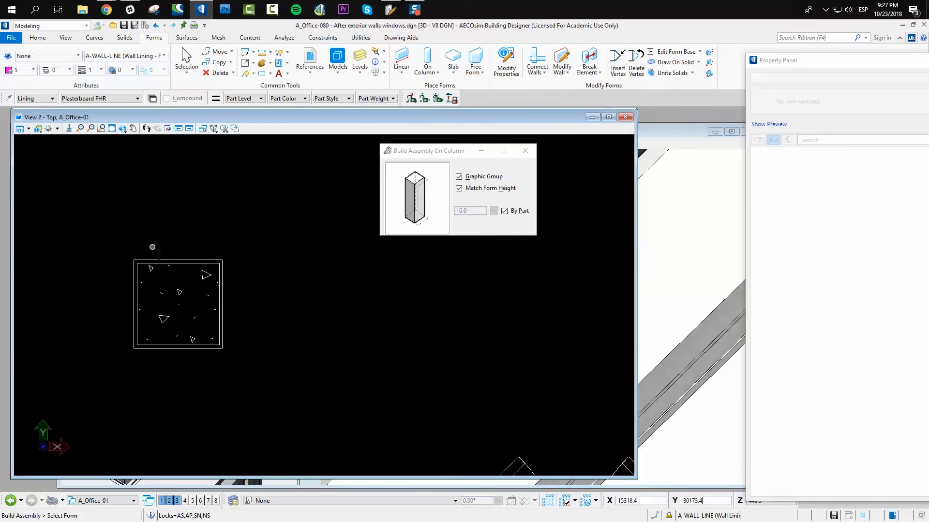
{"action": "left_click", "coordinate": [661, 132]}
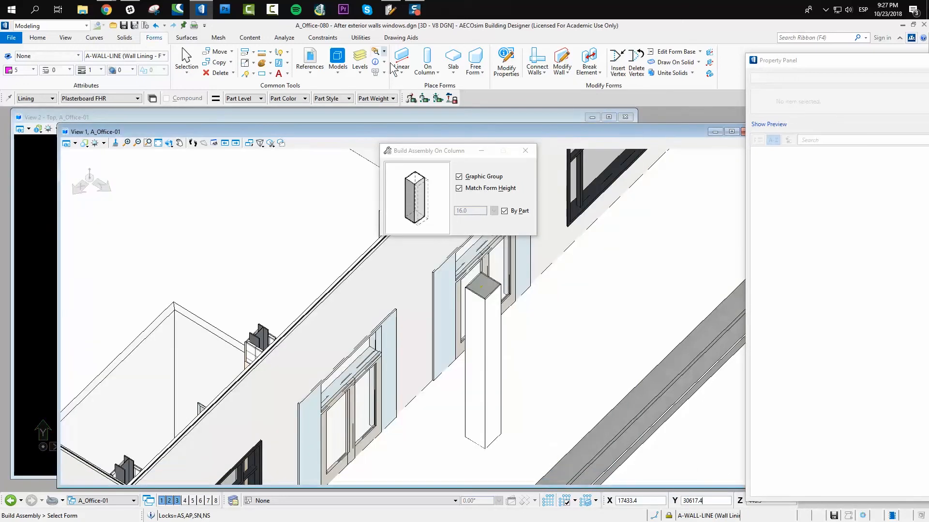
Lower the tops of the two lining panels on the column's visible faces with Modify Form Height, using Add Distance by point.
{"action": "left_click", "coordinate": [562, 60]}
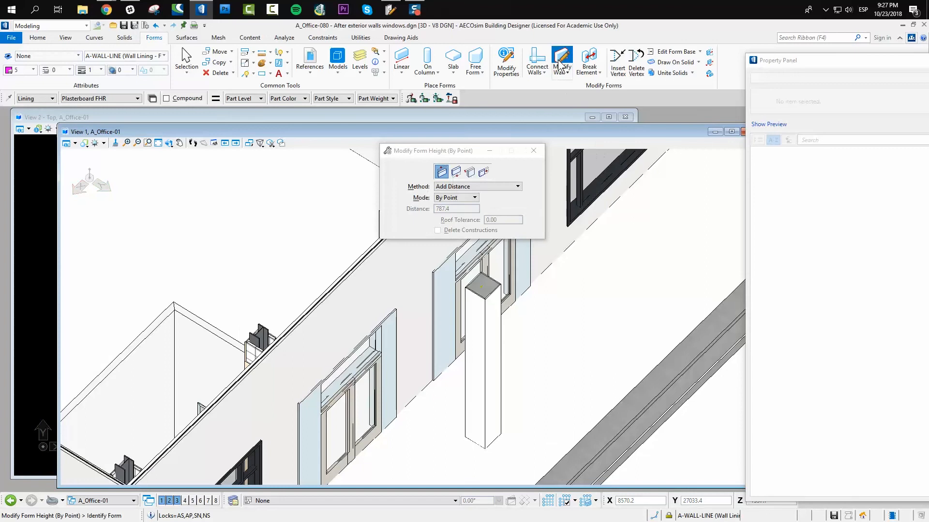
{"action": "left_click_drag", "start_coordinate": [437, 156], "coordinate": [661, 170]}
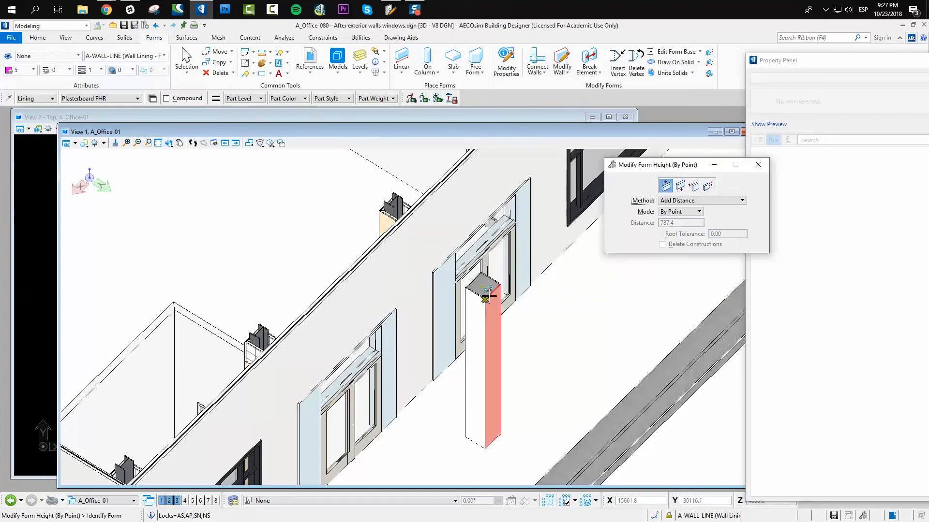
{"action": "left_click", "coordinate": [494, 328]}
{"action": "left_click", "coordinate": [529, 343]}
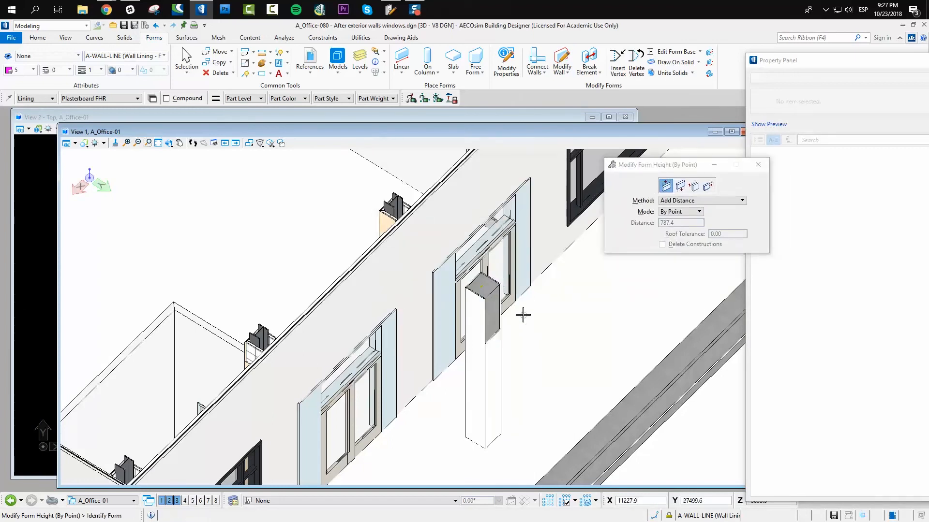
{"action": "scroll", "coordinate": [520, 315], "scroll_direction": "up", "scroll_amount": 5}
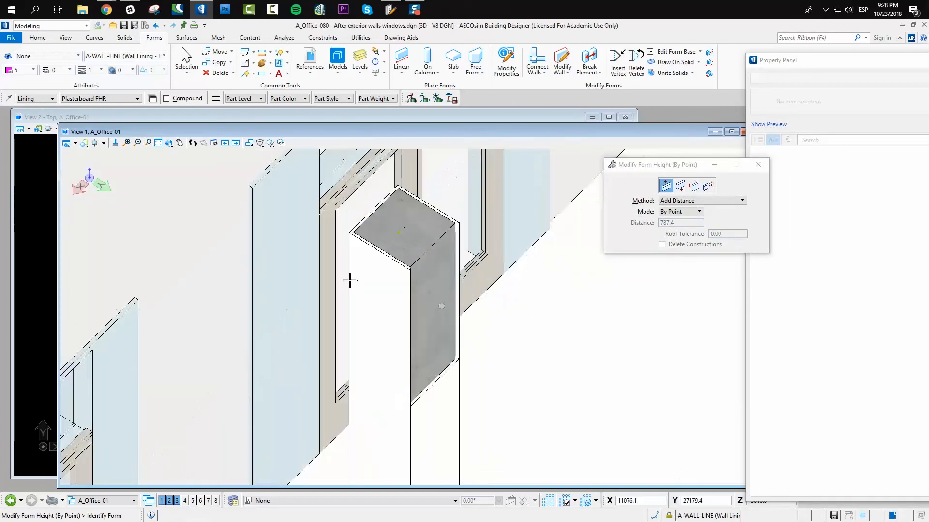
{"action": "left_click", "coordinate": [379, 251]}
{"action": "left_click", "coordinate": [387, 320]}
{"action": "scroll", "coordinate": [466, 357], "scroll_direction": "down", "scroll_amount": 3}
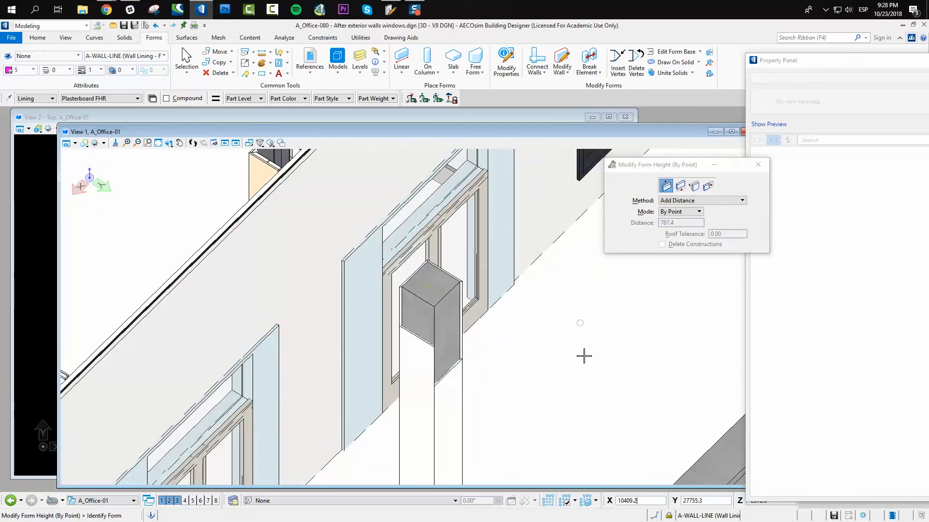
{"action": "scroll", "coordinate": [527, 382], "scroll_direction": "down", "scroll_amount": 1}
{"action": "scroll", "coordinate": [504, 389], "scroll_direction": "up", "scroll_amount": 1}
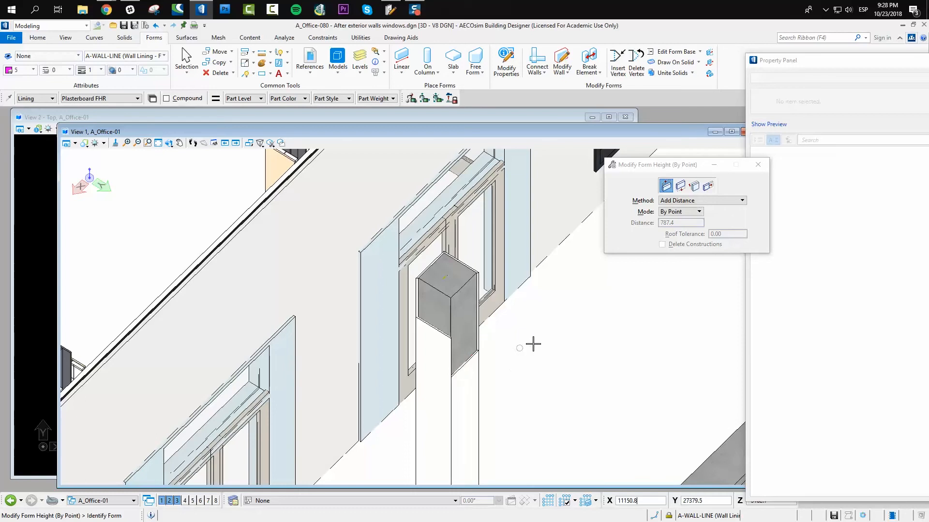
{"action": "scroll", "coordinate": [450, 412], "scroll_direction": "down", "scroll_amount": 1}
{"action": "scroll", "coordinate": [464, 448], "scroll_direction": "up", "scroll_amount": 1}
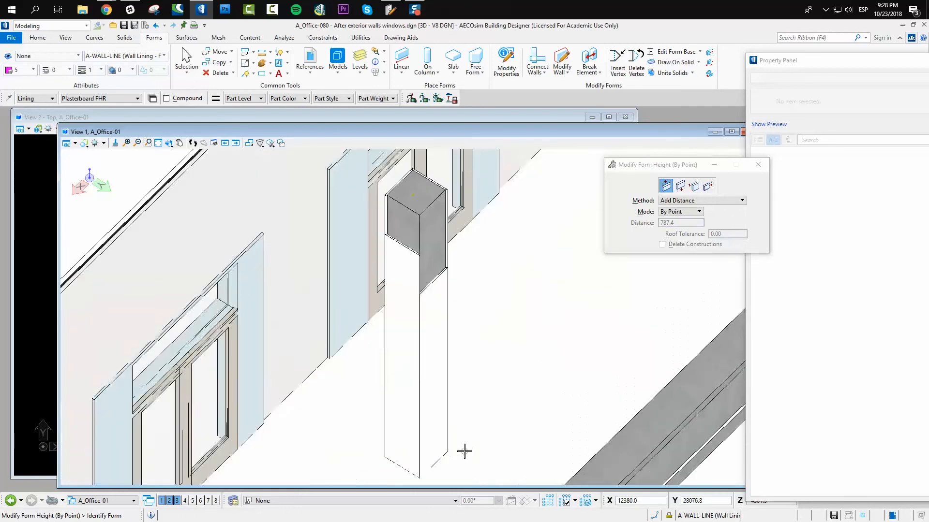
Delete the shortened lining panel on the column's right-hand visible face.
{"action": "left_click", "coordinate": [216, 72]}
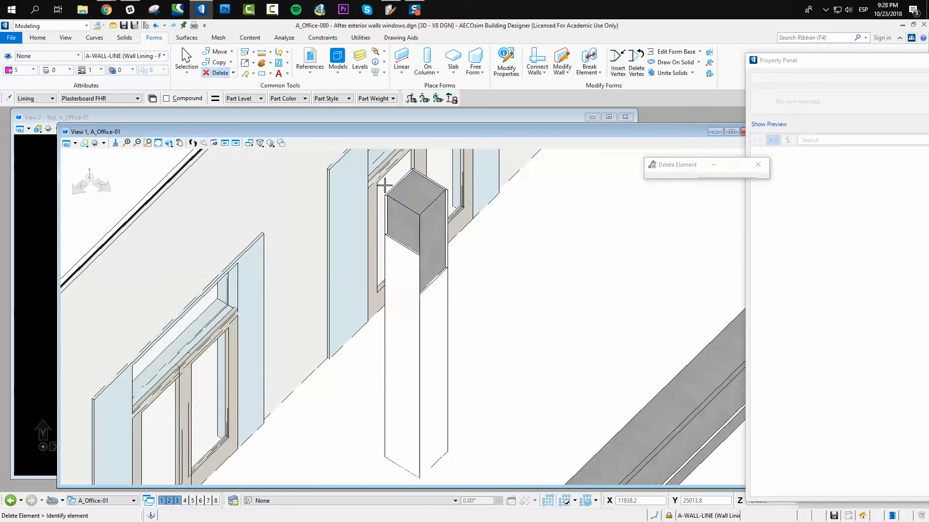
{"action": "left_click", "coordinate": [442, 278]}
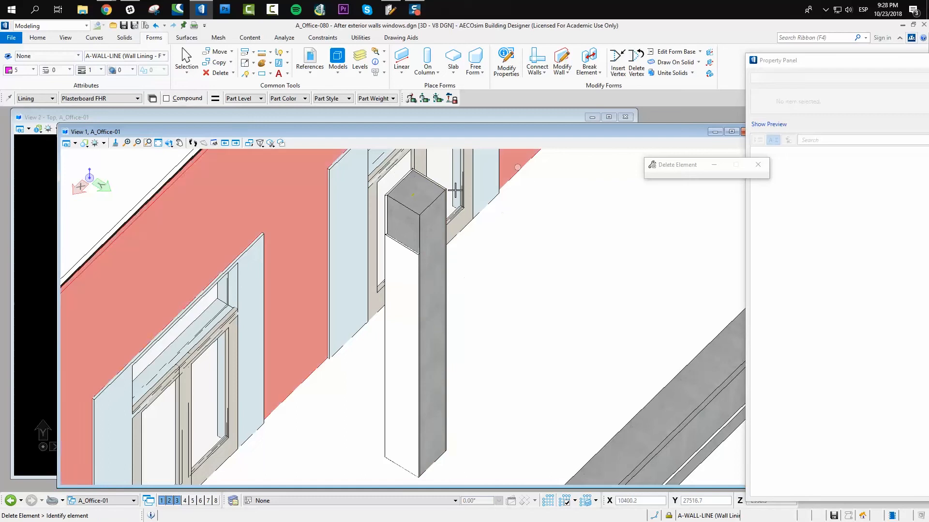
Undo the column's deletion and extend the rear lining panel beyond the column's corner with Extend Linear Form, using Add Distance.
{"action": "left_click", "coordinate": [566, 67]}
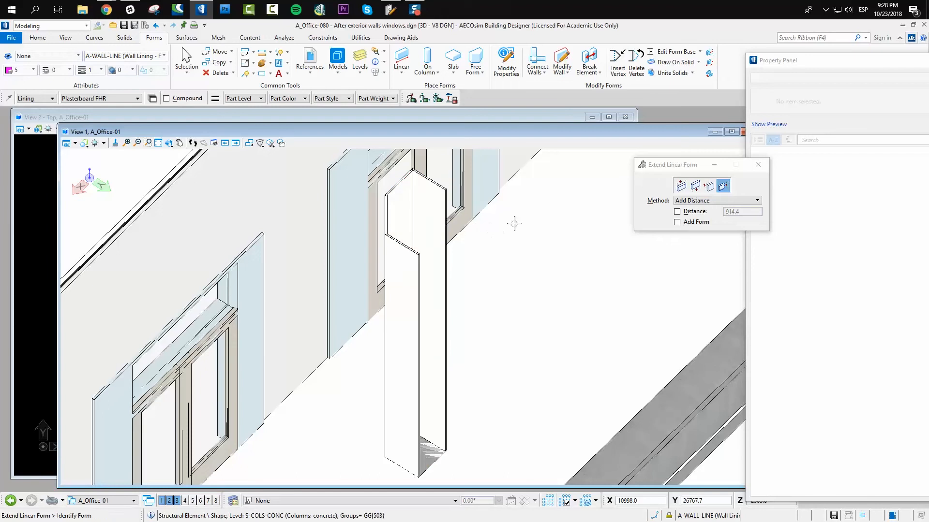
{"action": "key", "text": "ctrl+z"}
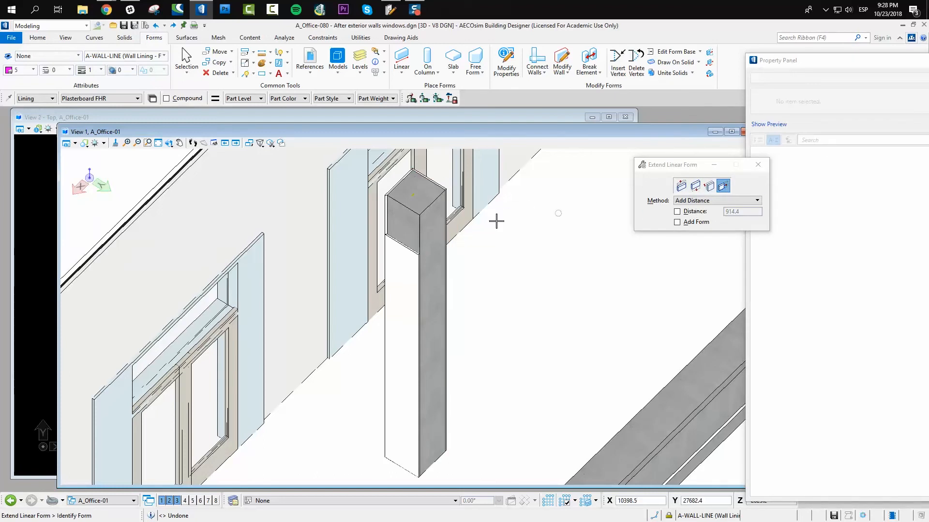
{"action": "left_click", "coordinate": [446, 449]}
{"action": "left_click", "coordinate": [475, 465]}
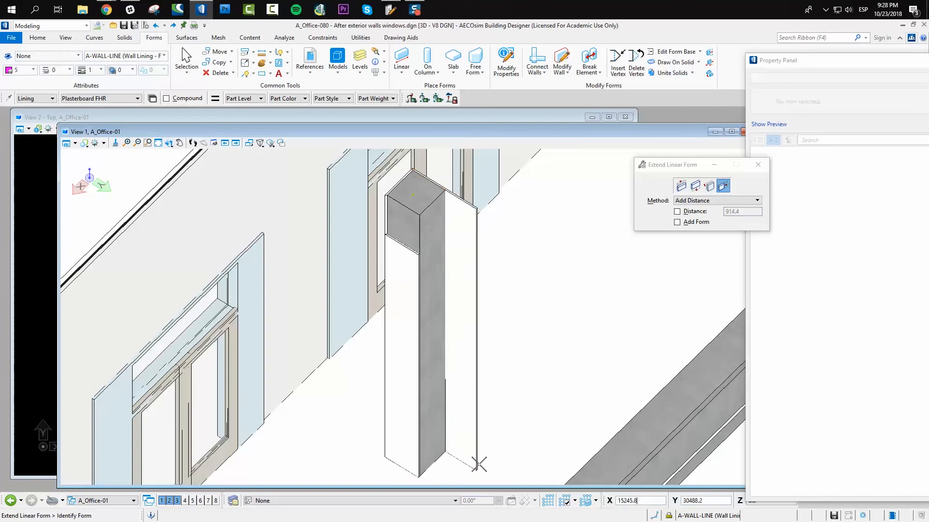
Extend the shortened lining panel on the column's left-hand visible face past the front corner with Extend Linear Form, using Add Distance.
{"action": "left_click", "coordinate": [420, 476]}
{"action": "left_click", "coordinate": [432, 484]}
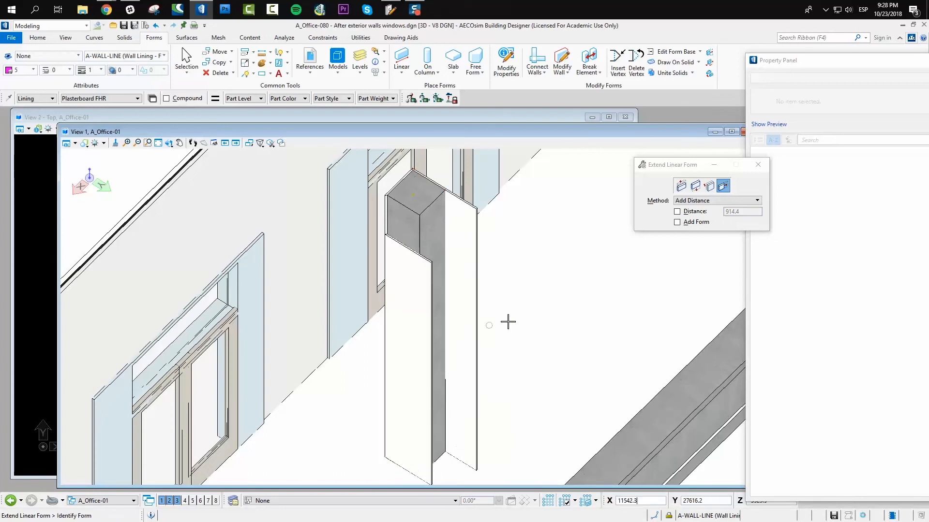
Enable the Graphic Group lock and move the column together with its lining panels to the open area beyond the grey concrete strip.
{"action": "left_click", "coordinate": [655, 516]}
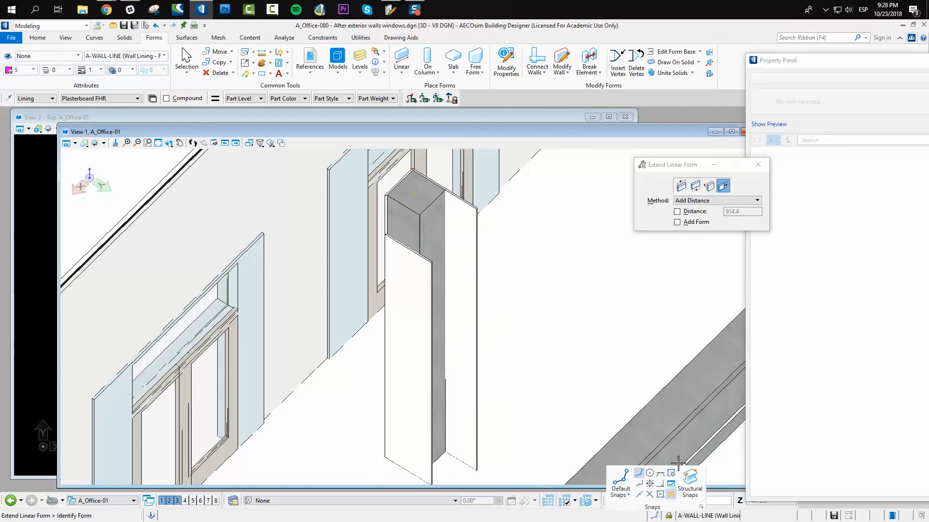
{"action": "left_click", "coordinate": [668, 516]}
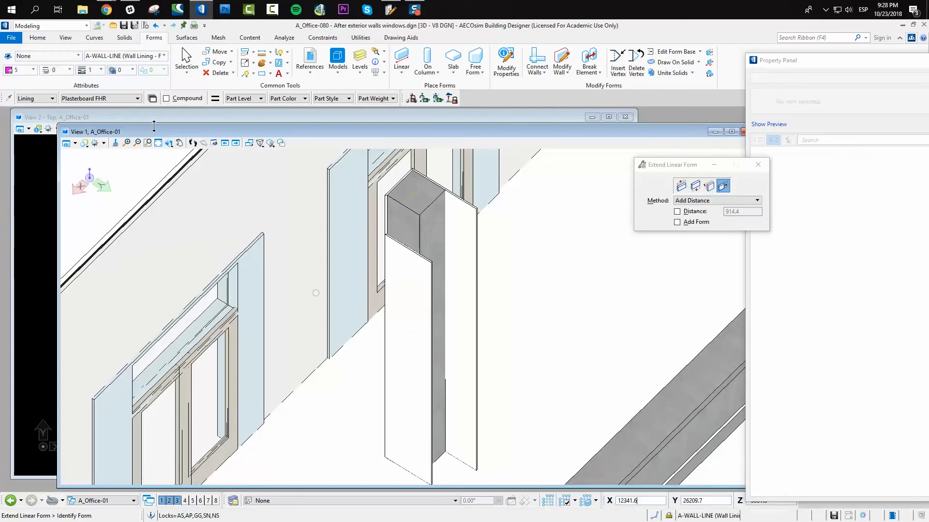
{"action": "left_click", "coordinate": [216, 51]}
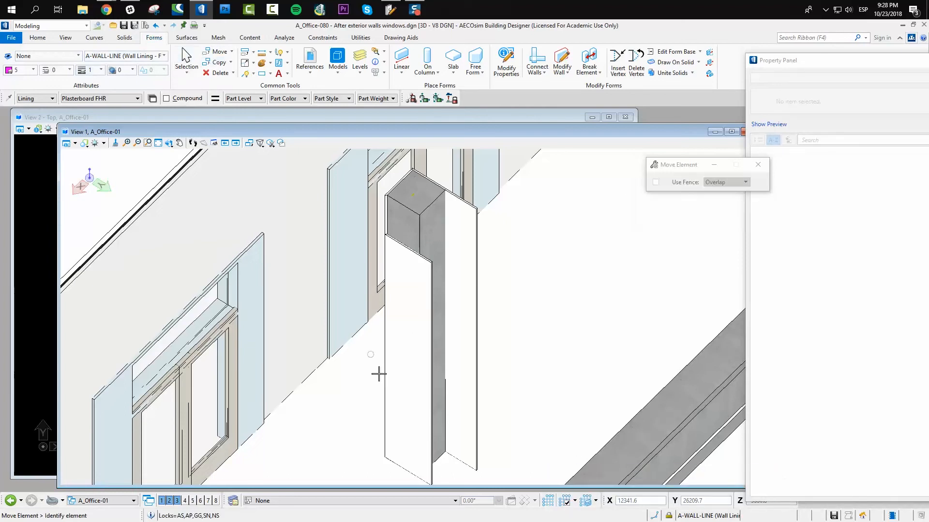
{"action": "left_click", "coordinate": [383, 458]}
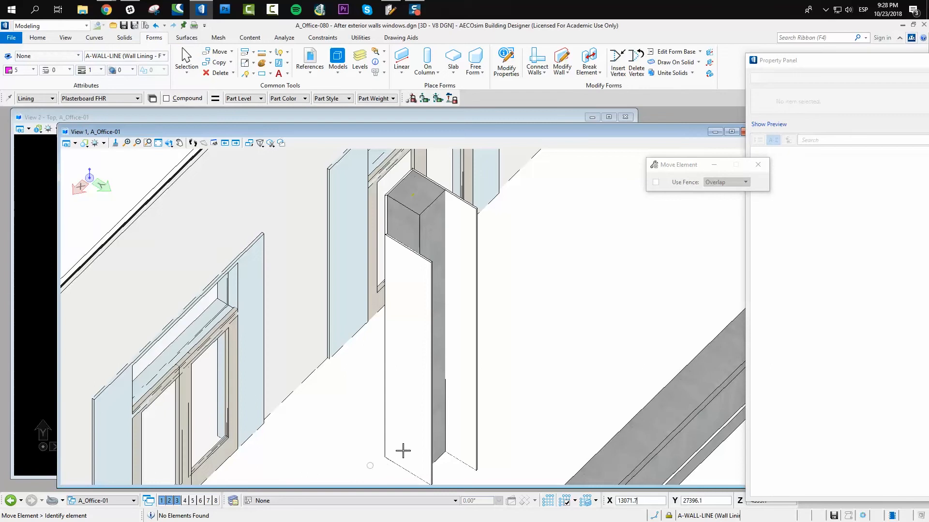
{"action": "scroll", "coordinate": [414, 356], "scroll_direction": "down", "scroll_amount": 3}
{"action": "left_click", "coordinate": [423, 314]}
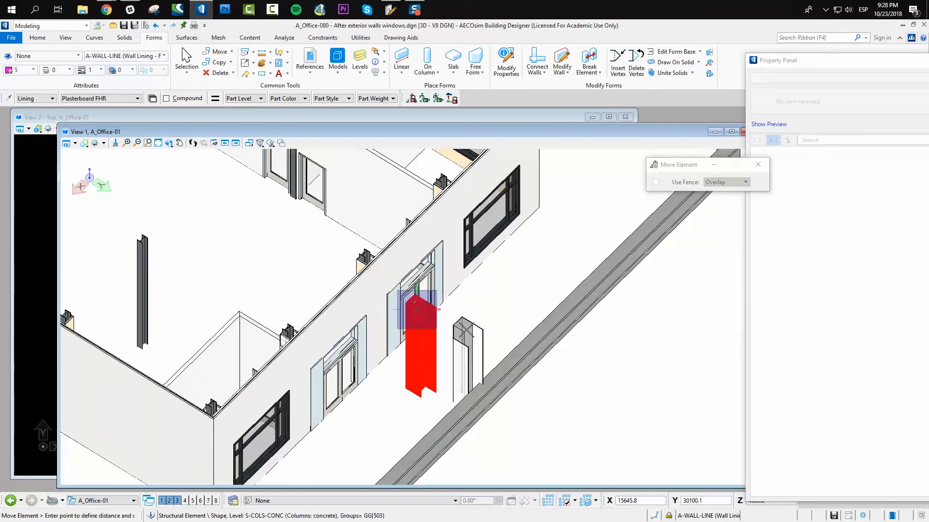
{"action": "left_click", "coordinate": [643, 385]}
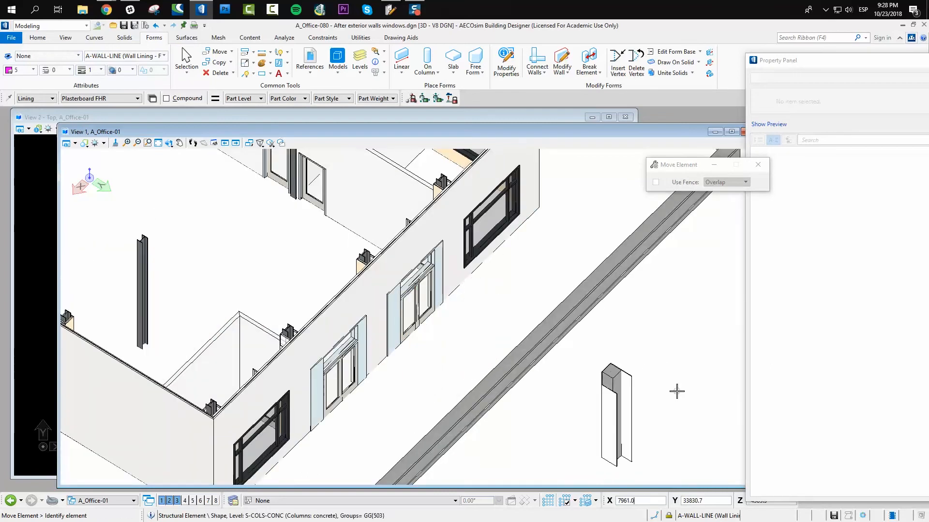
{"action": "scroll", "coordinate": [678, 389], "scroll_direction": "up", "scroll_amount": 4}
{"action": "scroll", "coordinate": [676, 389], "scroll_direction": "down", "scroll_amount": 4}
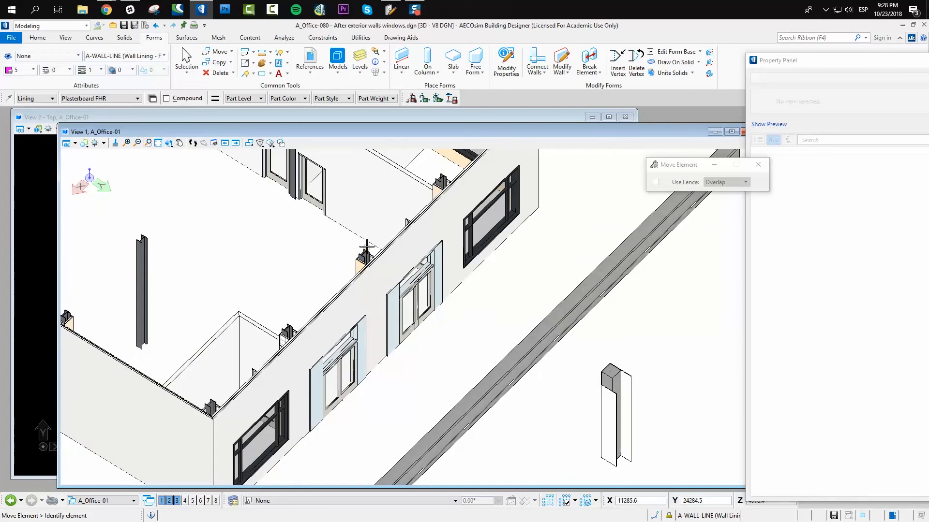
{"action": "scroll", "coordinate": [345, 236], "scroll_direction": "up", "scroll_amount": 4}
{"action": "scroll", "coordinate": [587, 429], "scroll_direction": "down", "scroll_amount": 2}
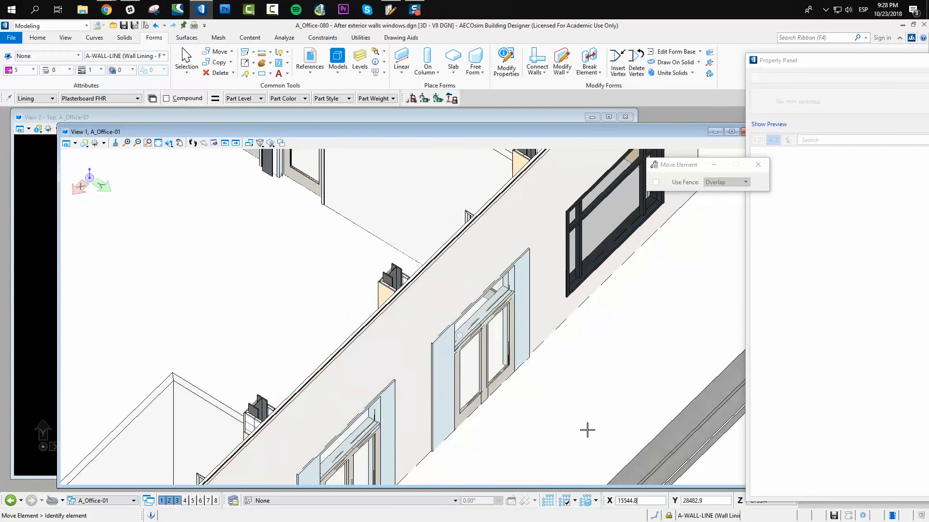
{"action": "scroll", "coordinate": [699, 467], "scroll_direction": "down", "scroll_amount": 3}
{"action": "scroll", "coordinate": [740, 468], "scroll_direction": "up", "scroll_amount": 6}
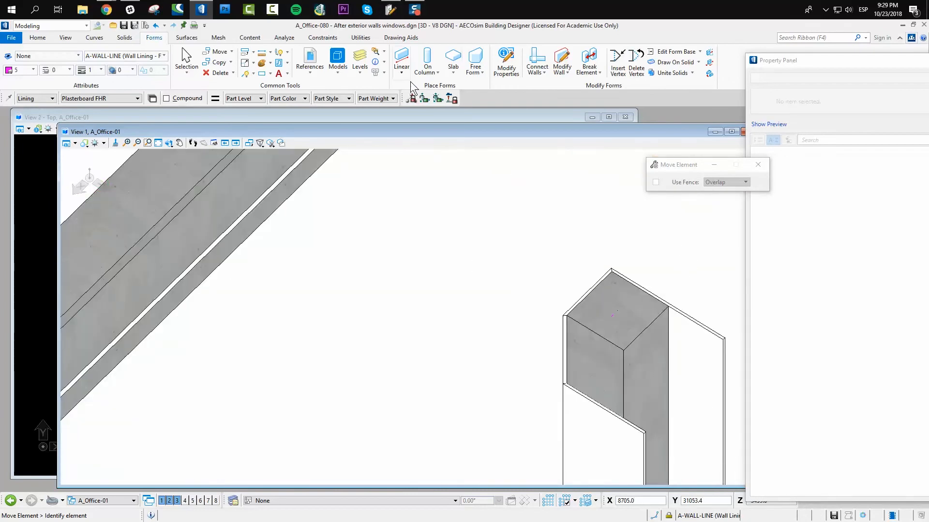
Start Build Wall Assembly and locate the interior plywood wall with the glazed opening beside the glass railings.
{"action": "left_click", "coordinate": [434, 75]}
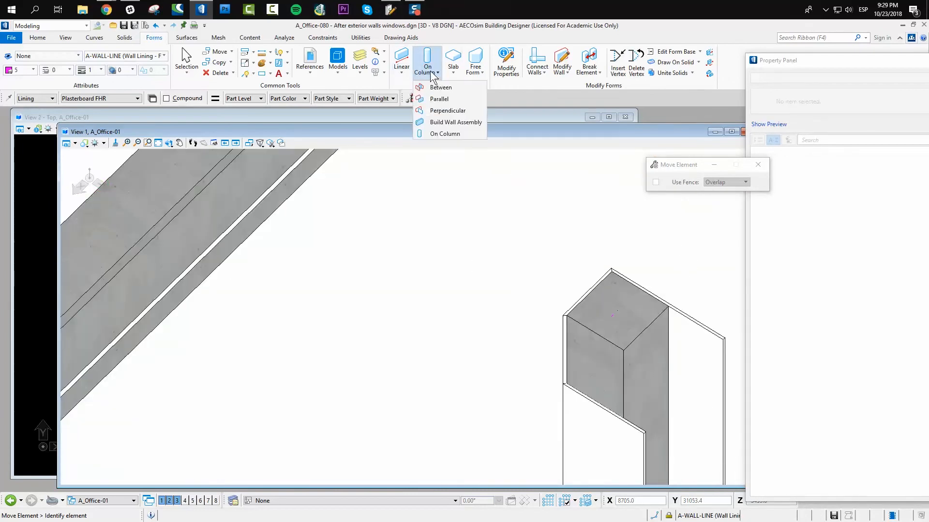
{"action": "left_click", "coordinate": [434, 124]}
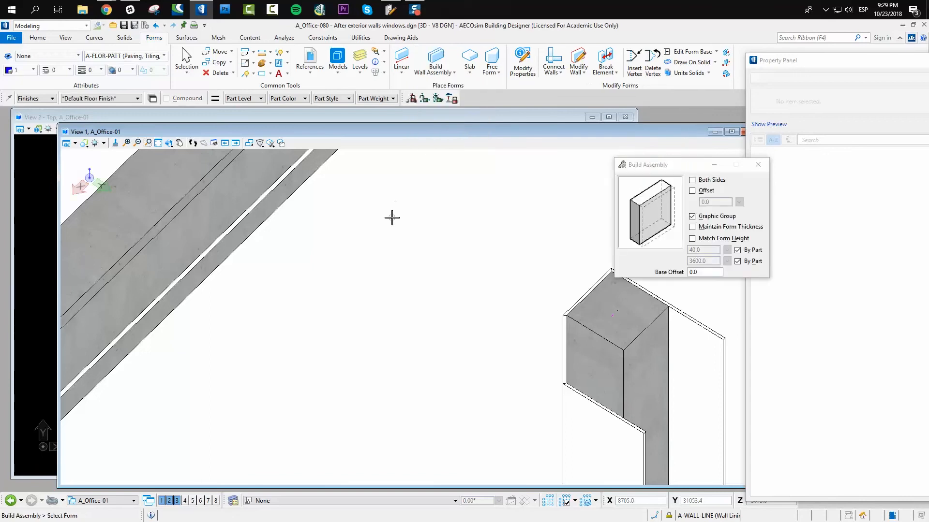
{"action": "scroll", "coordinate": [394, 217], "scroll_direction": "down", "scroll_amount": 3}
{"action": "scroll", "coordinate": [308, 373], "scroll_direction": "down", "scroll_amount": 3}
{"action": "scroll", "coordinate": [121, 395], "scroll_direction": "up", "scroll_amount": 2}
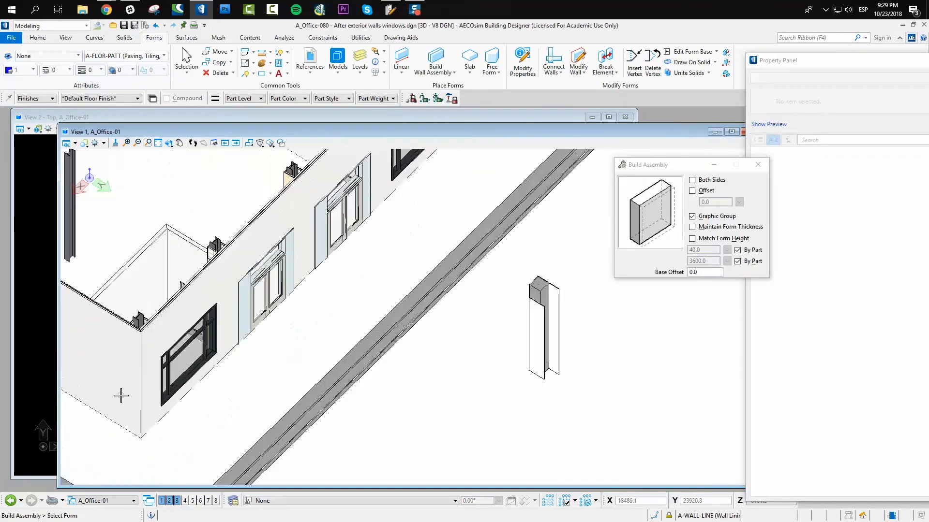
{"action": "scroll", "coordinate": [121, 396], "scroll_direction": "up", "scroll_amount": 1}
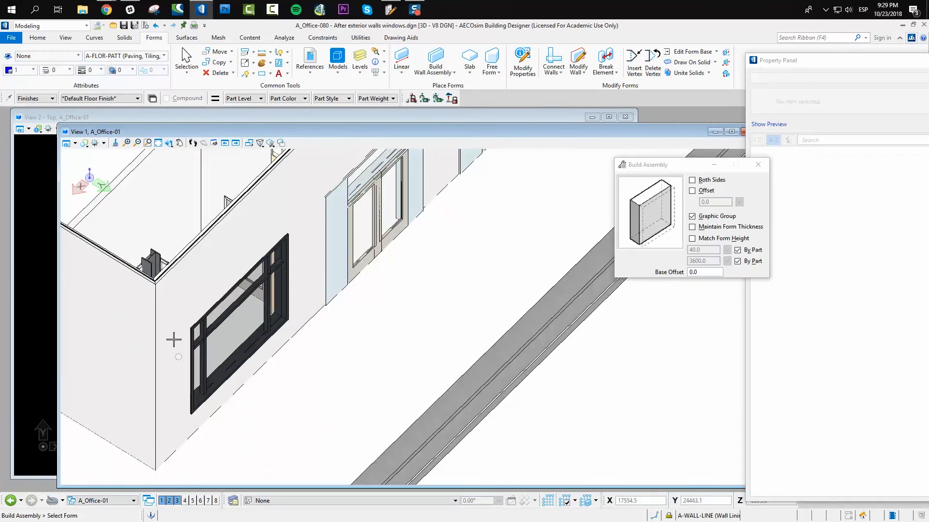
{"action": "scroll", "coordinate": [173, 329], "scroll_direction": "down", "scroll_amount": 2}
{"action": "scroll", "coordinate": [186, 252], "scroll_direction": "down", "scroll_amount": 2}
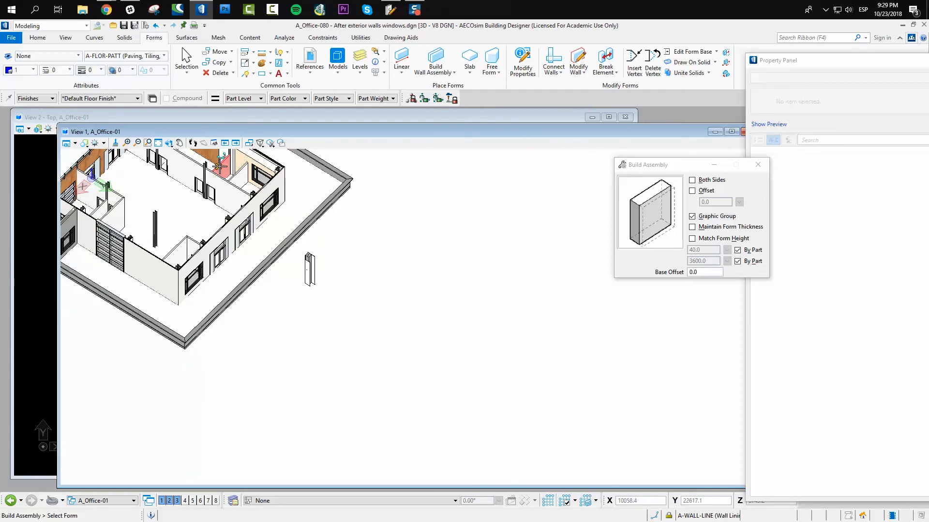
{"action": "scroll", "coordinate": [219, 166], "scroll_direction": "down", "scroll_amount": 2}
{"action": "scroll", "coordinate": [138, 156], "scroll_direction": "up", "scroll_amount": 2}
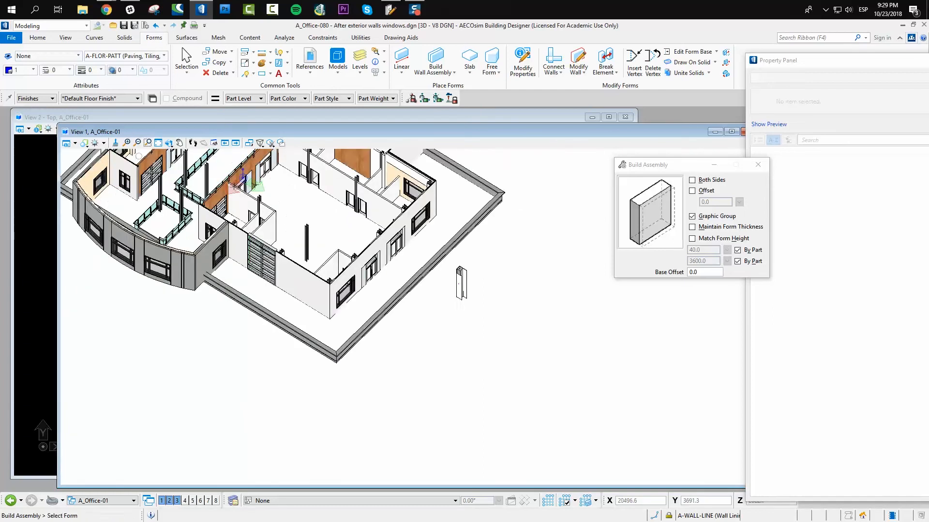
{"action": "scroll", "coordinate": [138, 157], "scroll_direction": "up", "scroll_amount": 2}
{"action": "scroll", "coordinate": [137, 160], "scroll_direction": "down", "scroll_amount": 1}
{"action": "scroll", "coordinate": [135, 161], "scroll_direction": "up", "scroll_amount": 1}
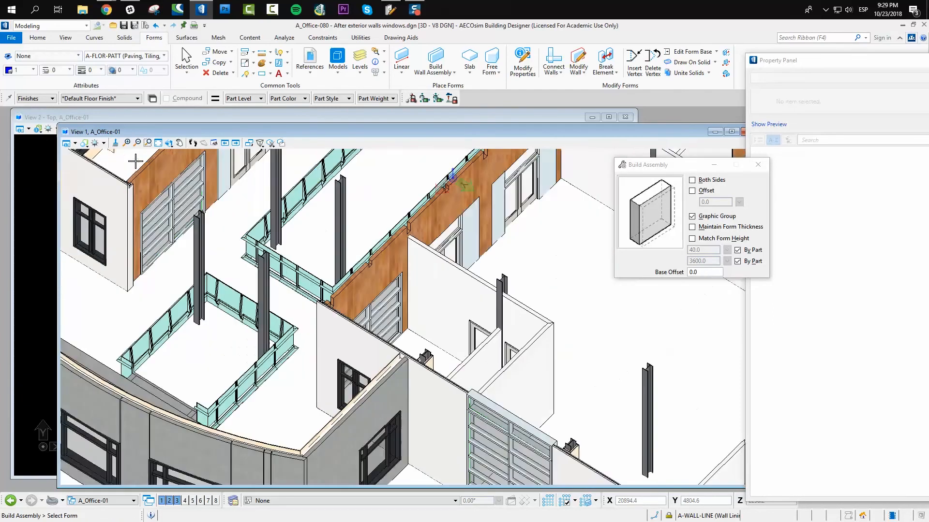
{"action": "scroll", "coordinate": [135, 161], "scroll_direction": "up", "scroll_amount": 3}
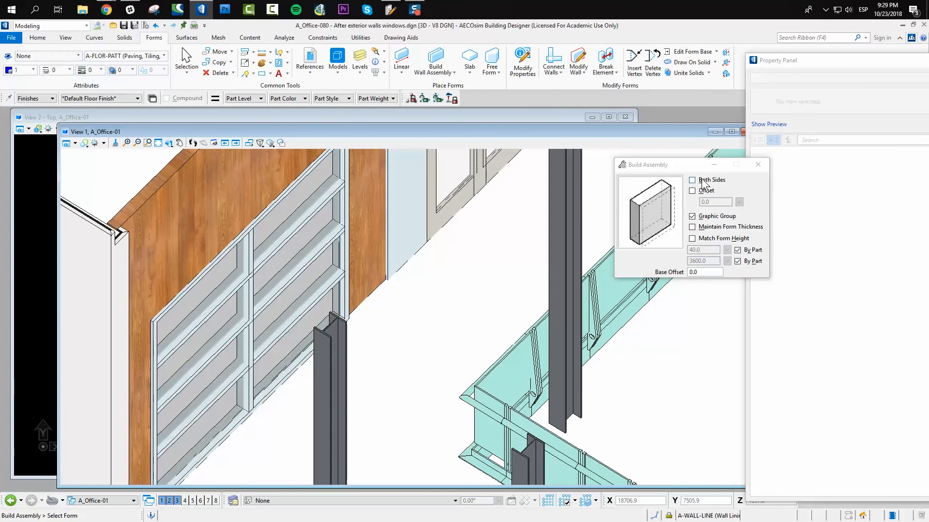
Set the assembly's part to Brick Wall from the Walls_Ext family.
{"action": "left_click", "coordinate": [48, 98]}
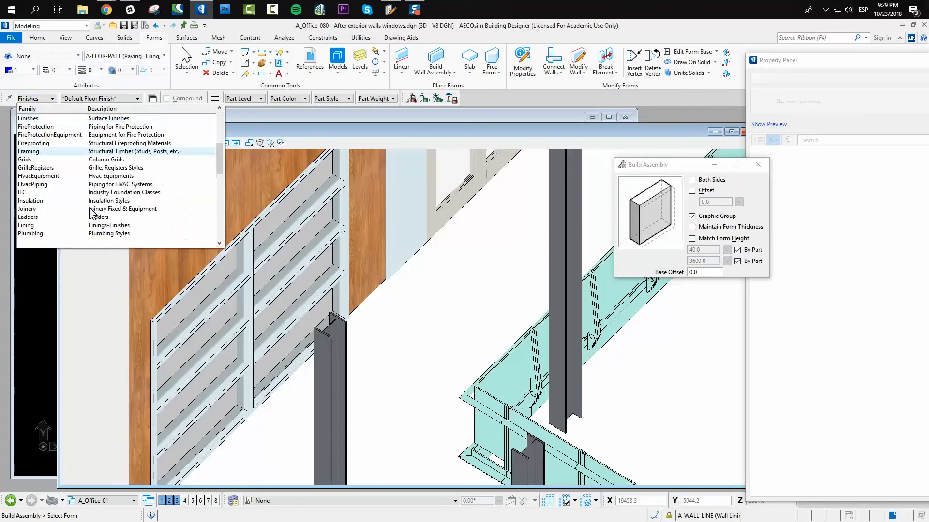
{"action": "scroll", "coordinate": [96, 211], "scroll_direction": "down", "scroll_amount": 5}
{"action": "scroll", "coordinate": [71, 151], "scroll_direction": "up", "scroll_amount": 2}
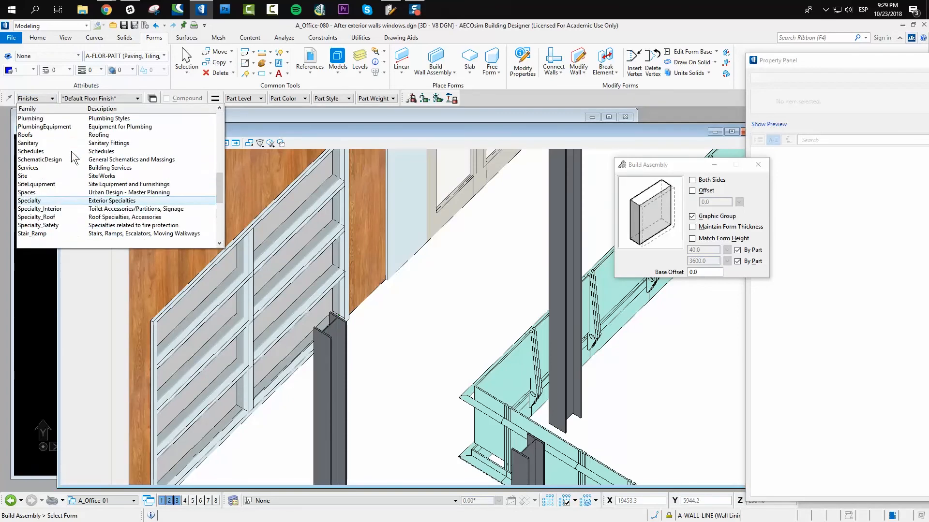
{"action": "scroll", "coordinate": [72, 156], "scroll_direction": "down", "scroll_amount": 2}
{"action": "scroll", "coordinate": [73, 156], "scroll_direction": "down", "scroll_amount": 2}
{"action": "scroll", "coordinate": [73, 155], "scroll_direction": "up", "scroll_amount": 3}
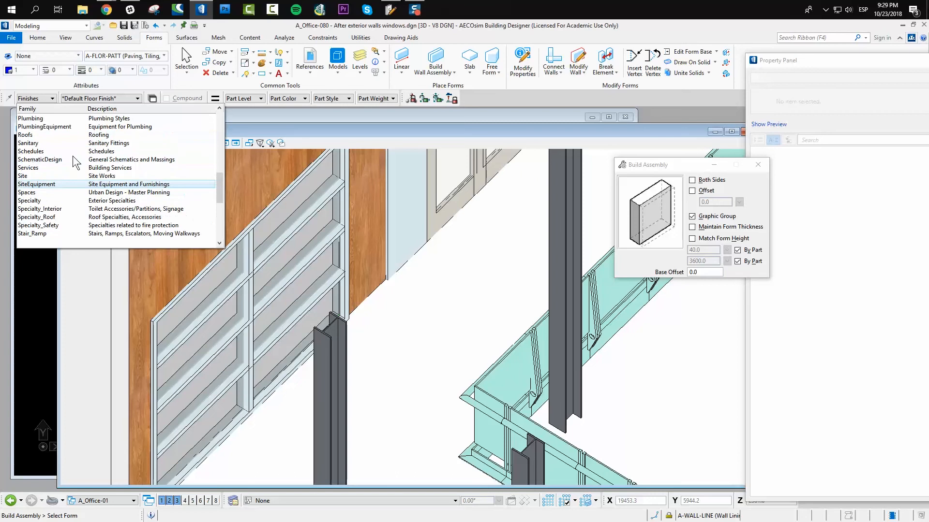
{"action": "scroll", "coordinate": [73, 156], "scroll_direction": "down", "scroll_amount": 1}
{"action": "scroll", "coordinate": [72, 155], "scroll_direction": "down", "scroll_amount": 5}
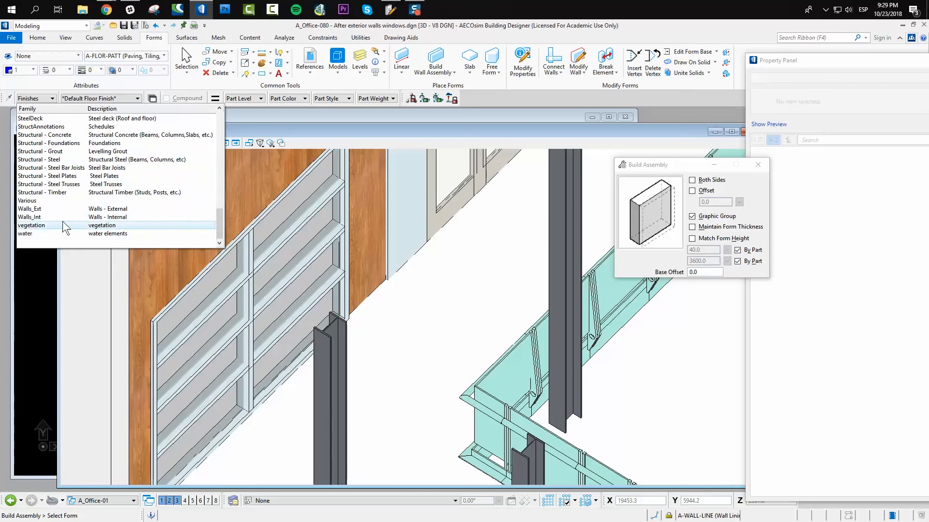
{"action": "left_click", "coordinate": [57, 208]}
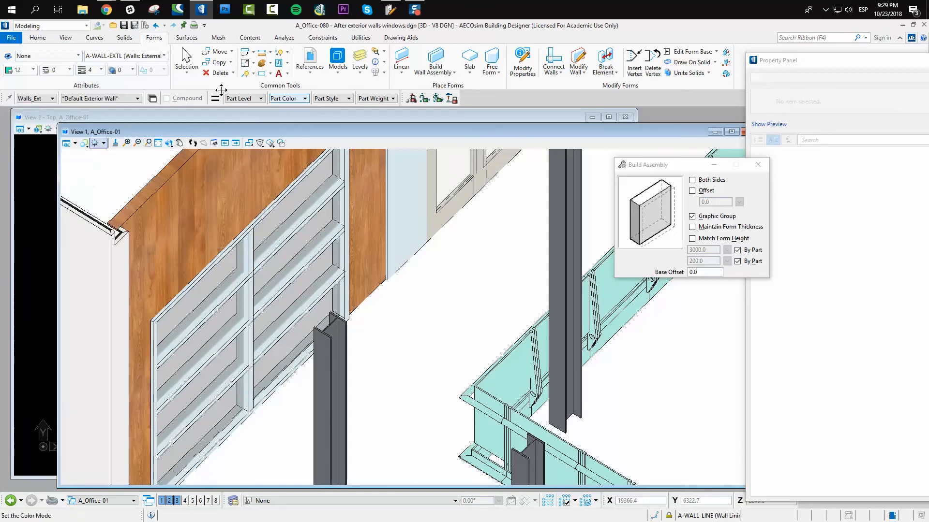
{"action": "left_click", "coordinate": [135, 99]}
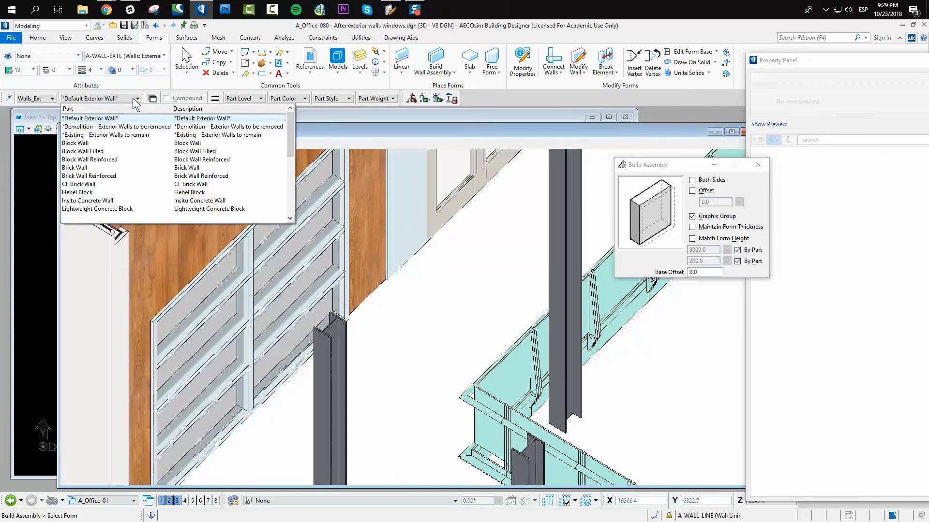
{"action": "left_click", "coordinate": [125, 168]}
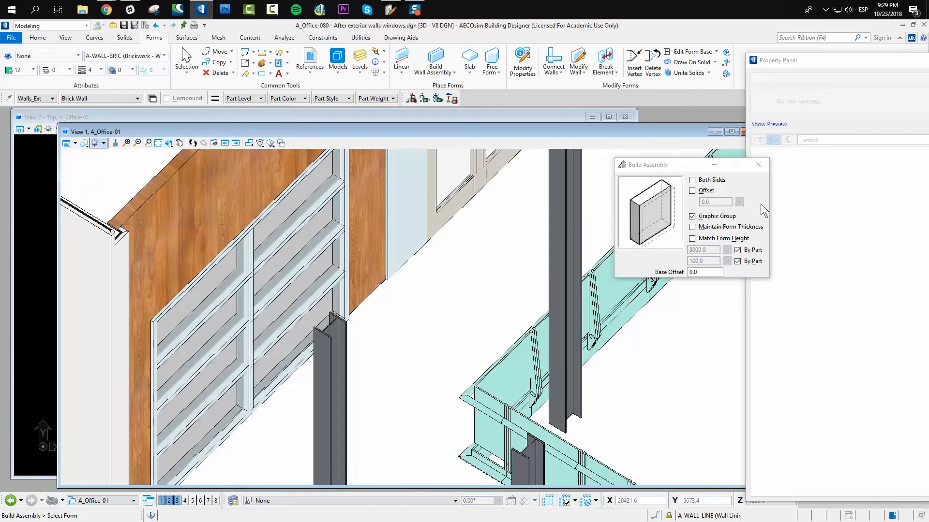
Build the brick layer along the Plywood 125mm wall with an offset of 100 and Match Form Height enabled.
{"action": "left_click", "coordinate": [692, 191]}
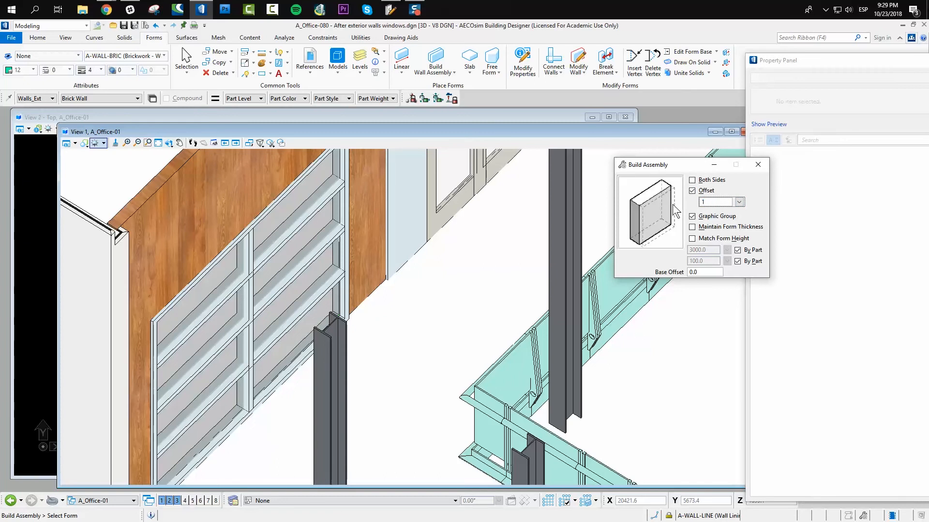
{"action": "key", "text": "Tab"}
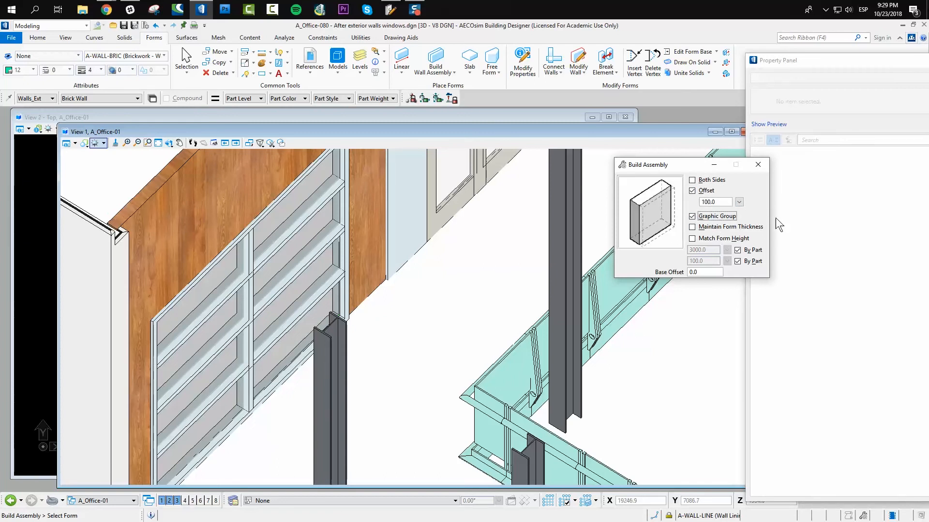
{"action": "left_click", "coordinate": [694, 239]}
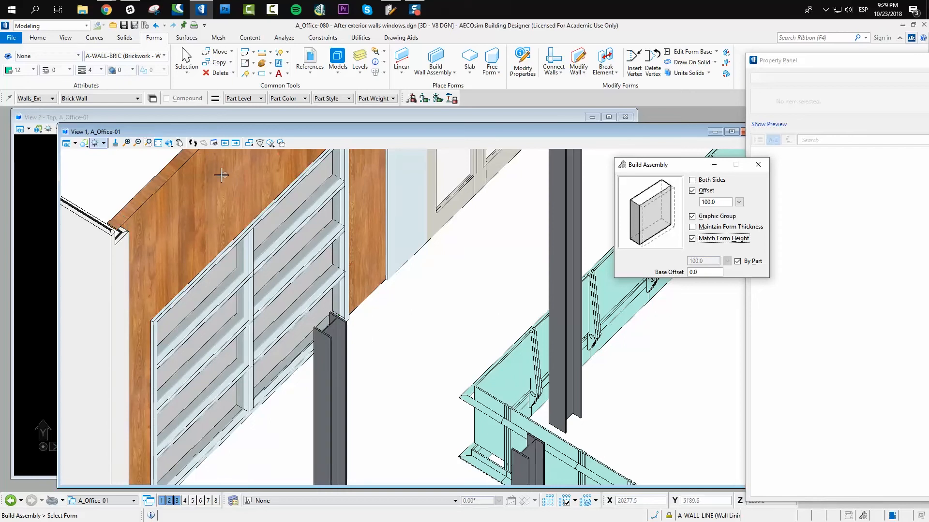
{"action": "left_click", "coordinate": [180, 168]}
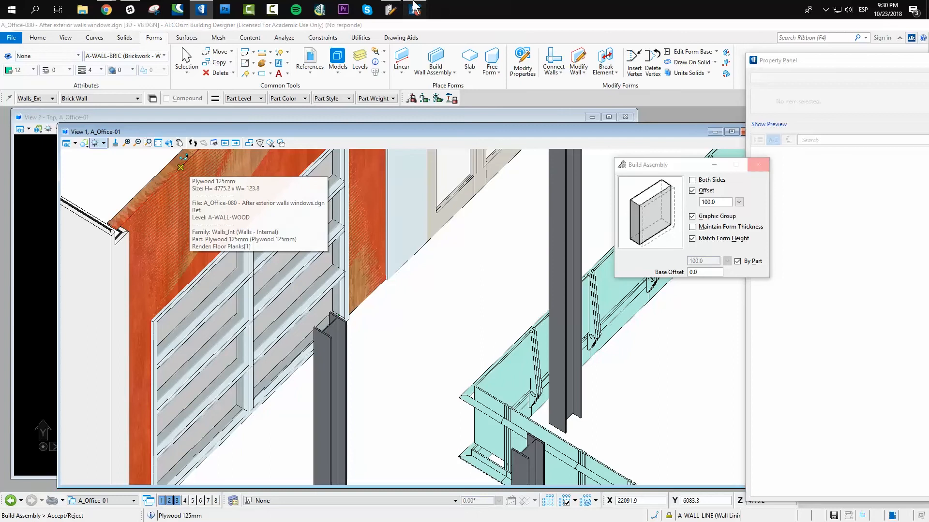
{"action": "scroll", "coordinate": [226, 213], "scroll_direction": "down", "scroll_amount": 6}
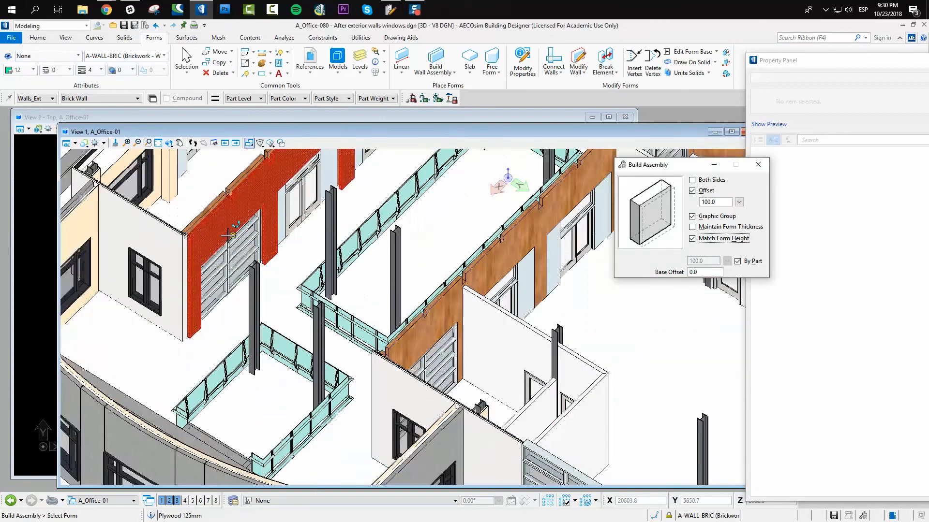
Examine the new brick layer along the plywood wall, checking its gap, notched top edge and door and window openings.
{"action": "scroll", "coordinate": [213, 224], "scroll_direction": "up", "scroll_amount": 4}
{"action": "scroll", "coordinate": [212, 224], "scroll_direction": "up", "scroll_amount": 5}
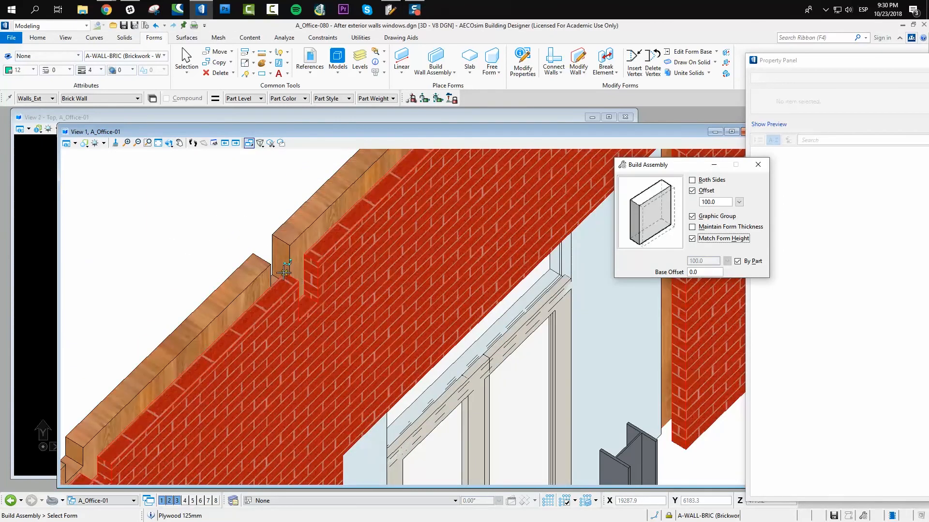
{"action": "scroll", "coordinate": [205, 387], "scroll_direction": "down", "scroll_amount": 1}
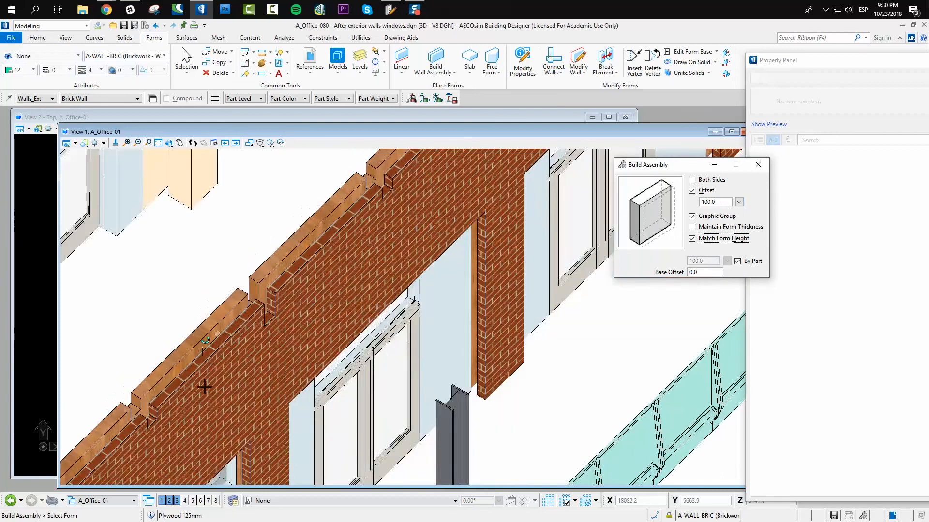
{"action": "scroll", "coordinate": [205, 387], "scroll_direction": "down", "scroll_amount": 2}
{"action": "scroll", "coordinate": [115, 451], "scroll_direction": "down", "scroll_amount": 1}
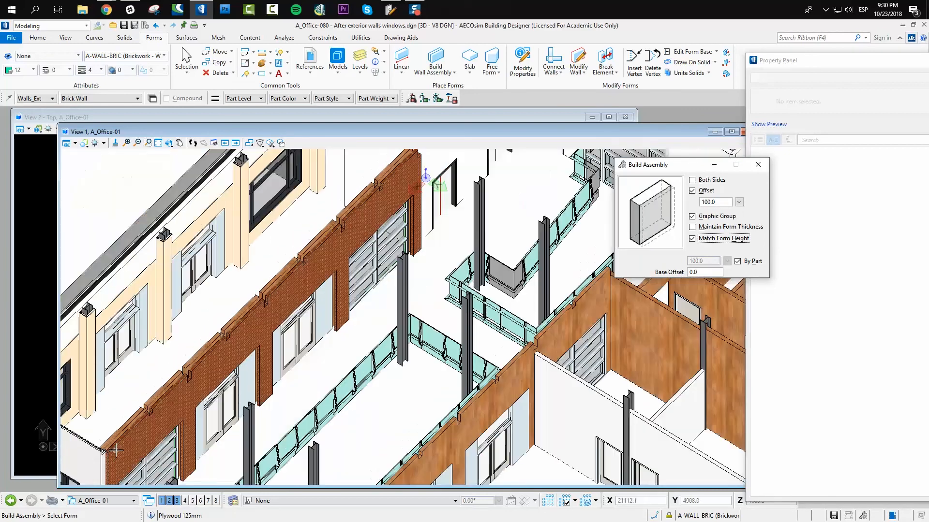
{"action": "scroll", "coordinate": [432, 169], "scroll_direction": "up", "scroll_amount": 2}
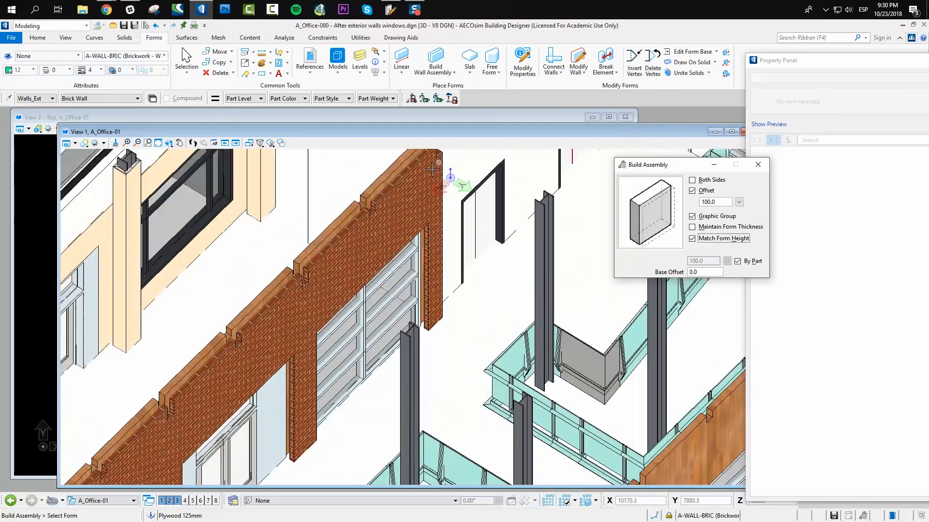
{"action": "scroll", "coordinate": [432, 170], "scroll_direction": "up", "scroll_amount": 2}
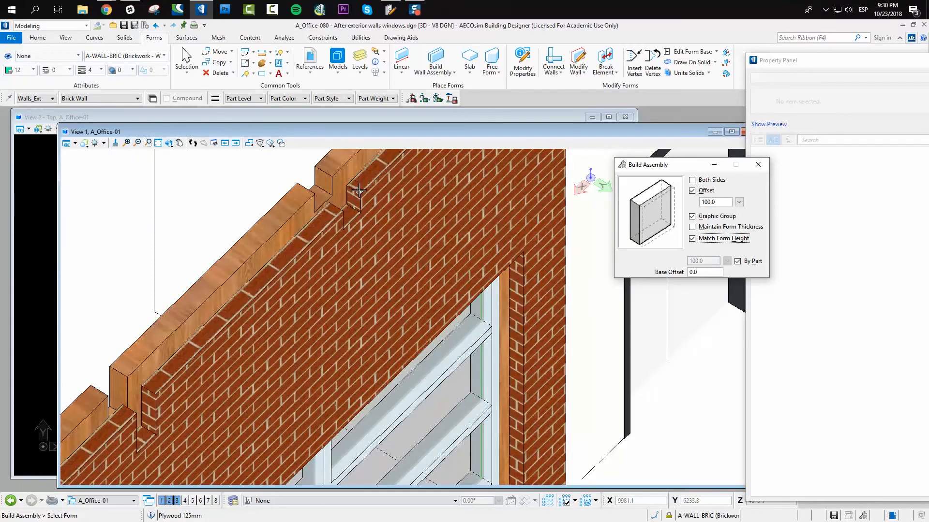
Examine the brick layer within the whole building and close up at its end by the white partition corner.
{"action": "scroll", "coordinate": [425, 322], "scroll_direction": "down", "scroll_amount": 2}
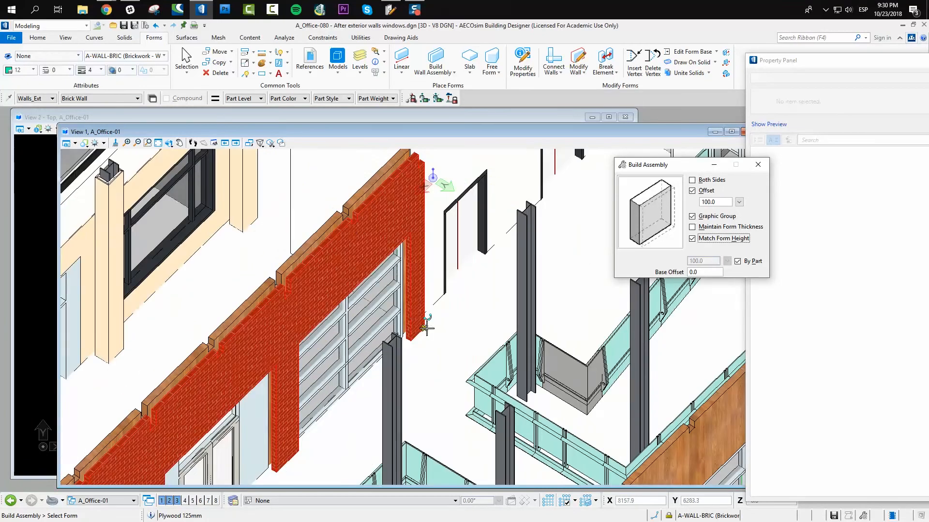
{"action": "scroll", "coordinate": [425, 329], "scroll_direction": "down", "scroll_amount": 4}
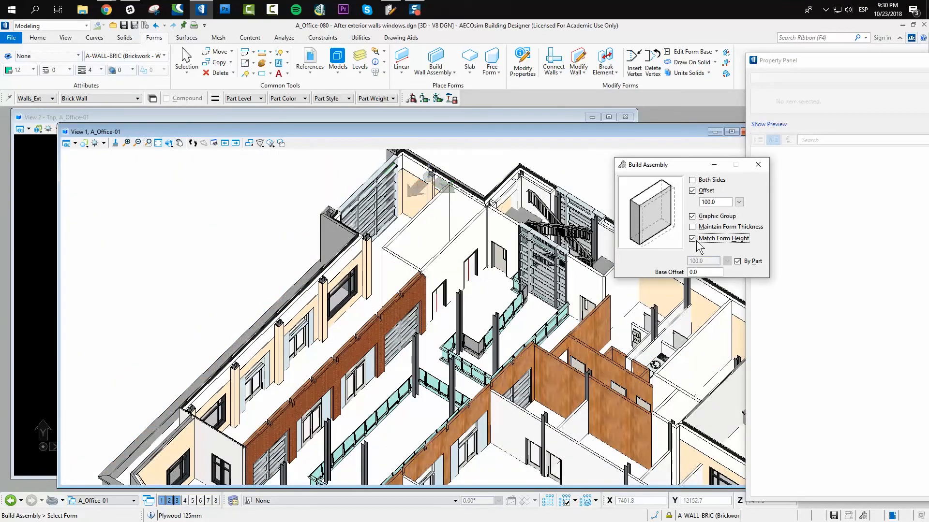
{"action": "scroll", "coordinate": [419, 276], "scroll_direction": "up", "scroll_amount": 3}
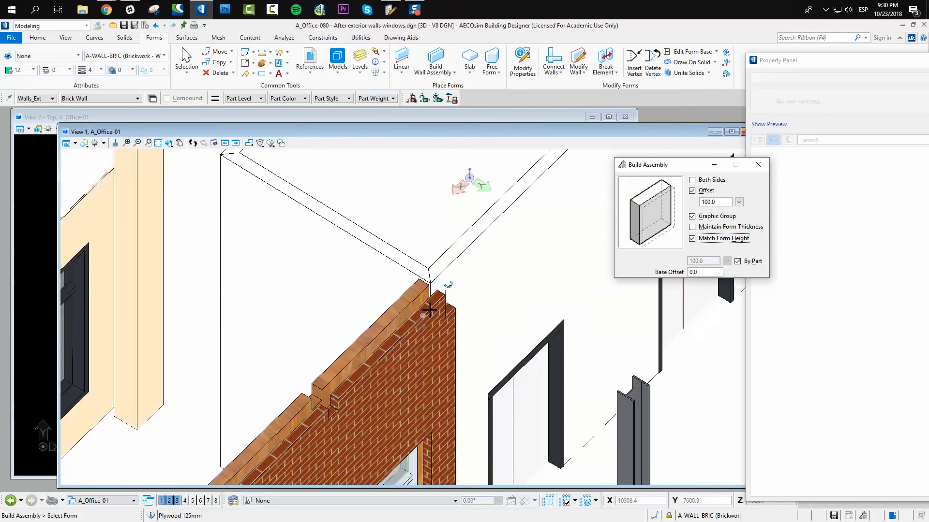
{"action": "scroll", "coordinate": [470, 294], "scroll_direction": "down", "scroll_amount": 2}
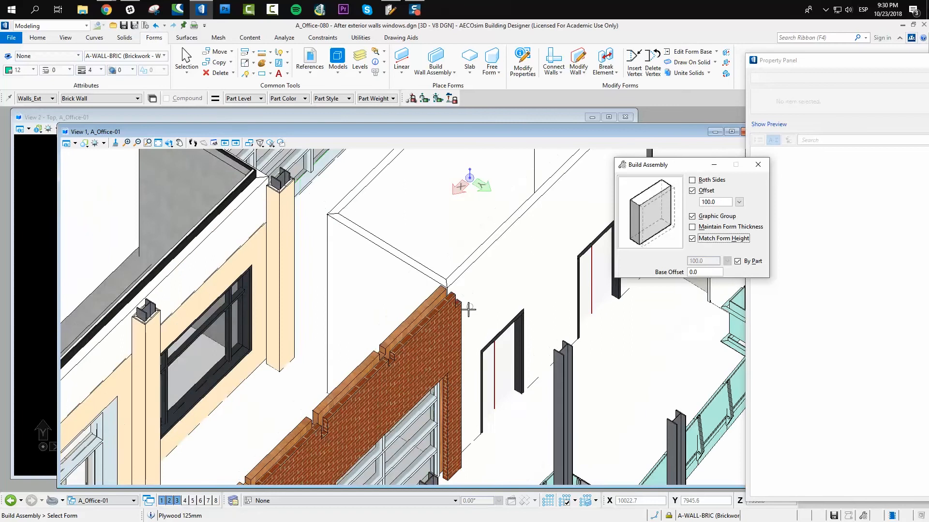
{"action": "scroll", "coordinate": [468, 307], "scroll_direction": "down", "scroll_amount": 2}
Inspect the brick layer in the Top plan view, comparing its sections with the plywood wall between the double doors.
{"action": "left_click", "coordinate": [8, 98]}
{"action": "left_click", "coordinate": [9, 98]}
{"action": "left_click", "coordinate": [48, 117]}
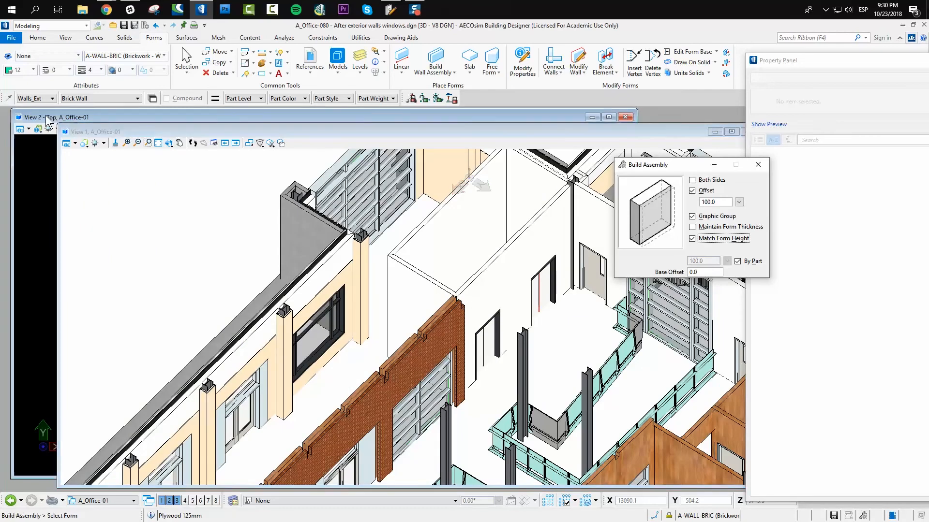
{"action": "scroll", "coordinate": [225, 296], "scroll_direction": "down", "scroll_amount": 5}
{"action": "scroll", "coordinate": [213, 426], "scroll_direction": "down", "scroll_amount": 6}
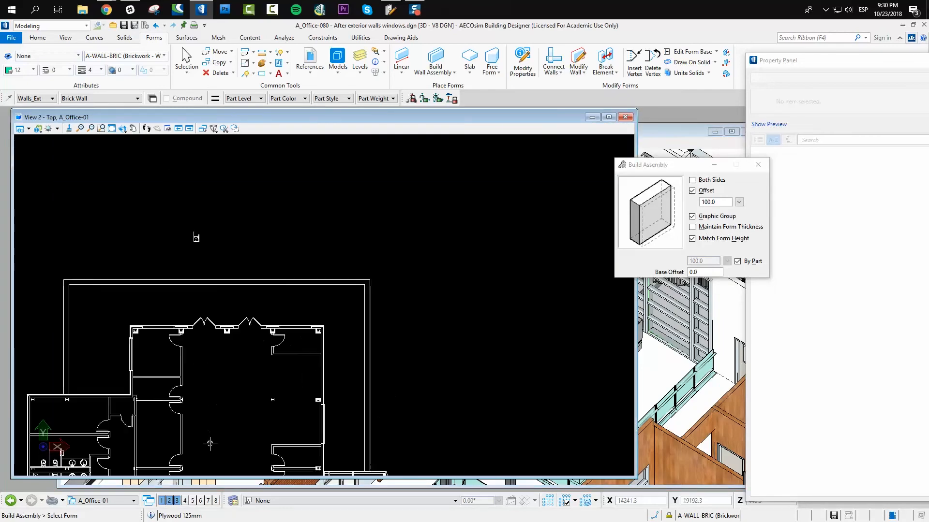
{"action": "left_click", "coordinate": [112, 128]}
{"action": "left_click", "coordinate": [101, 128]}
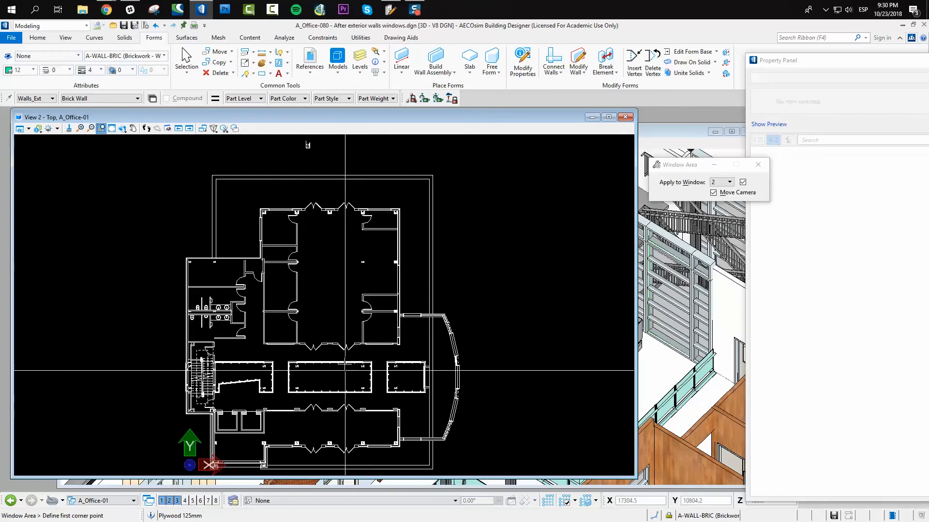
{"action": "right_click", "coordinate": [372, 376]}
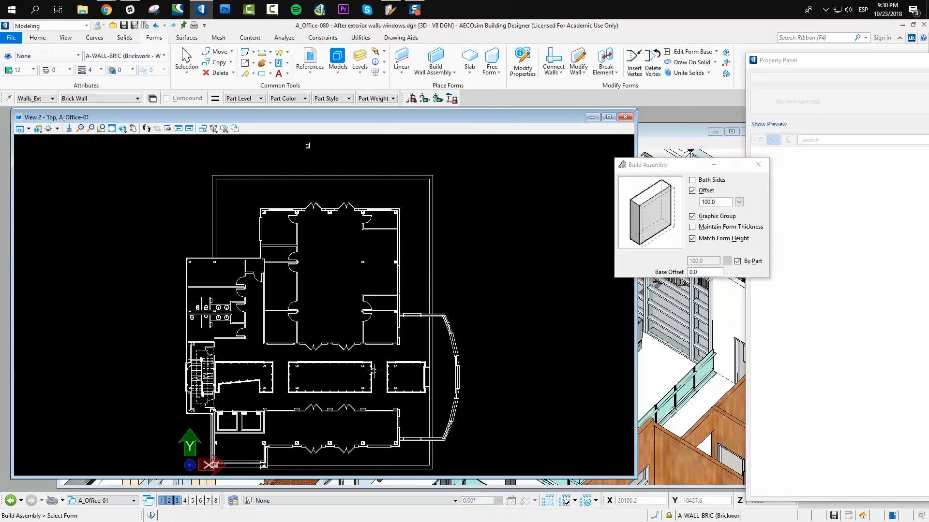
{"action": "scroll", "coordinate": [373, 371], "scroll_direction": "up", "scroll_amount": 2}
{"action": "scroll", "coordinate": [390, 321], "scroll_direction": "up", "scroll_amount": 2}
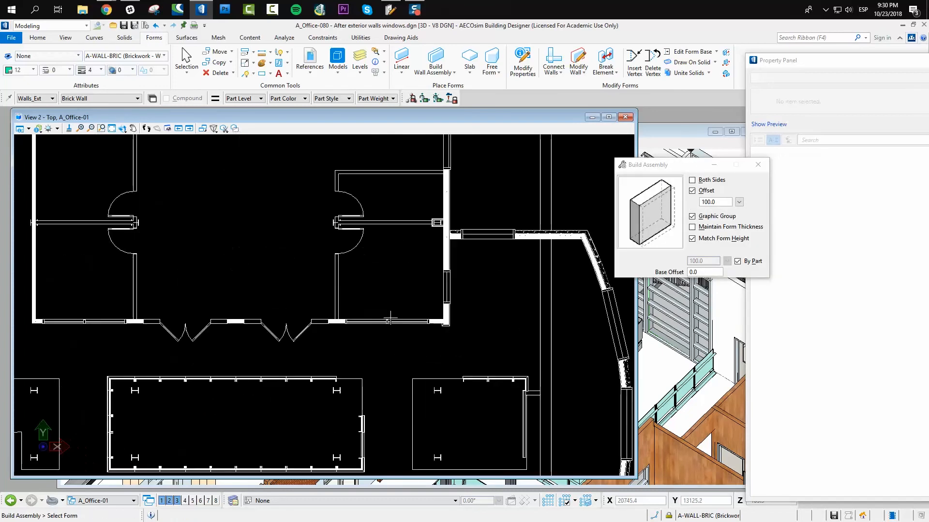
{"action": "scroll", "coordinate": [390, 320], "scroll_direction": "down", "scroll_amount": 5}
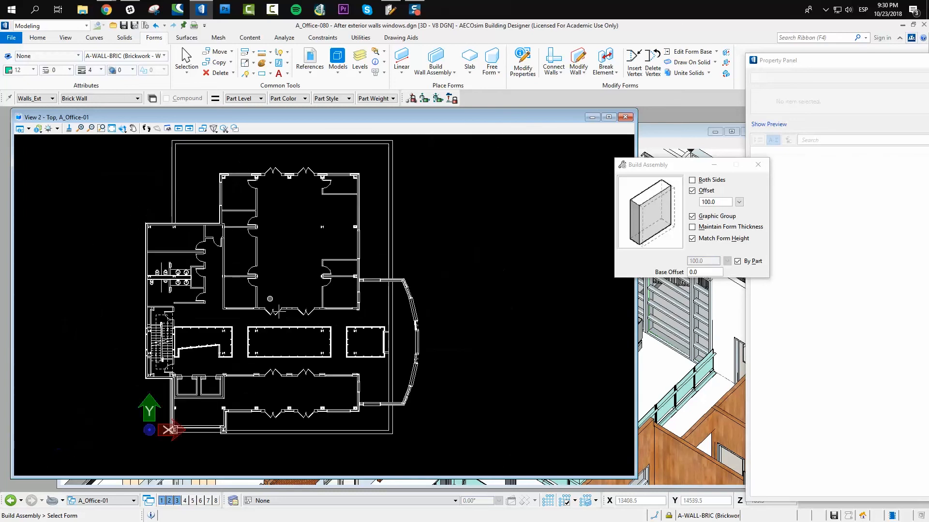
{"action": "scroll", "coordinate": [303, 376], "scroll_direction": "up", "scroll_amount": 3}
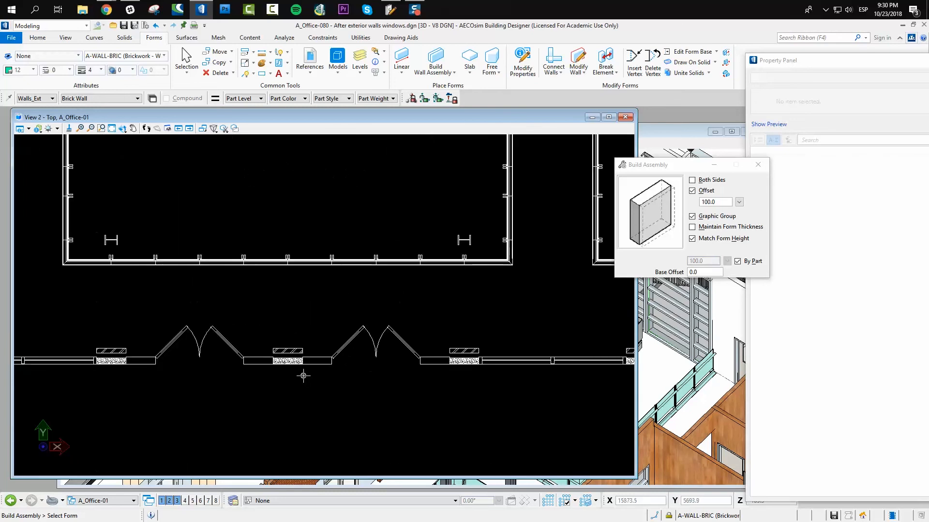
{"action": "scroll", "coordinate": [297, 334], "scroll_direction": "up", "scroll_amount": 3}
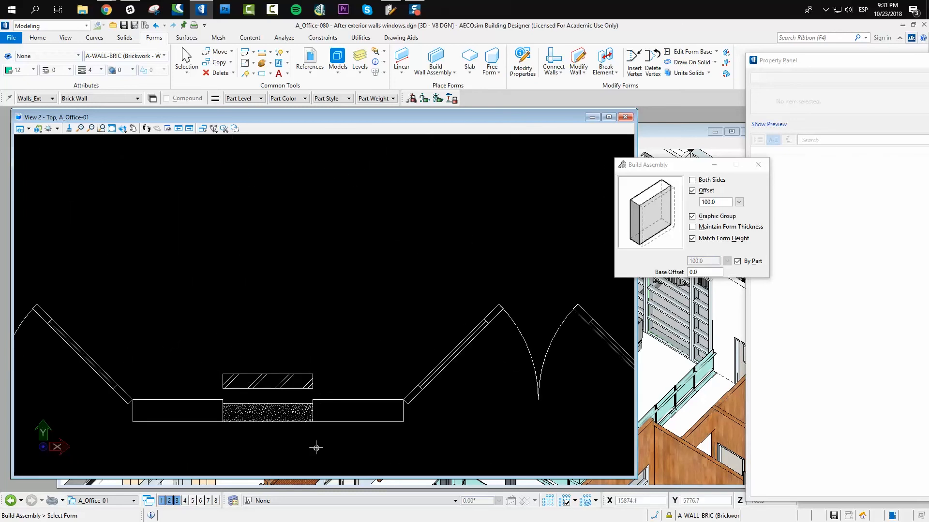
{"action": "scroll", "coordinate": [317, 446], "scroll_direction": "down", "scroll_amount": 3}
{"action": "scroll", "coordinate": [420, 447], "scroll_direction": "down", "scroll_amount": 2}
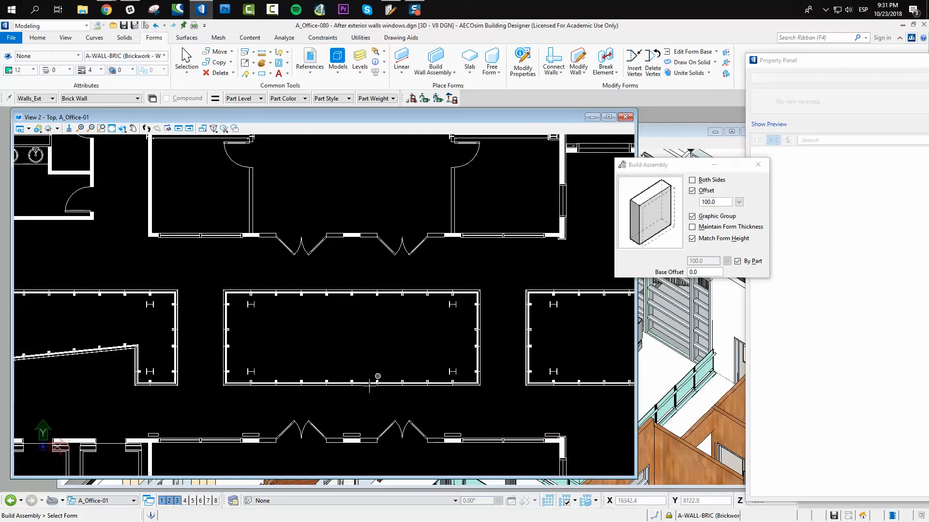
{"action": "left_click", "coordinate": [654, 136]}
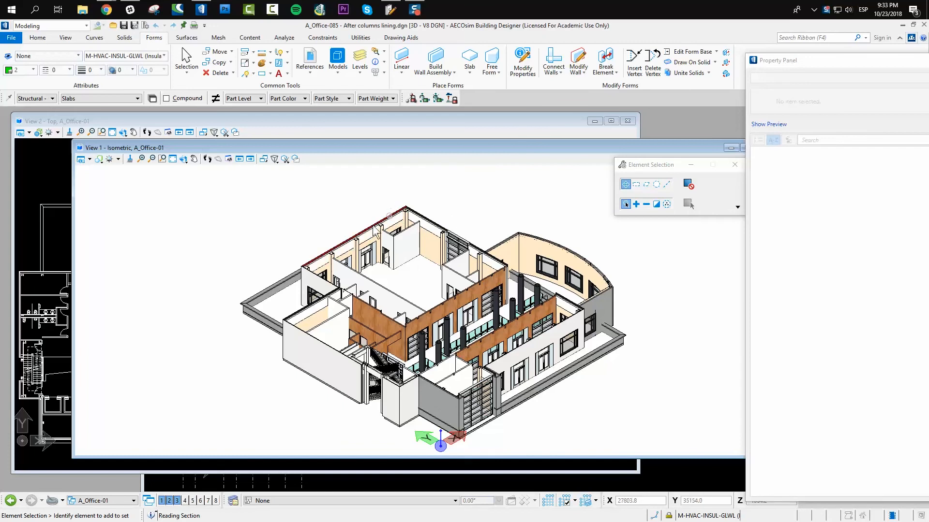
Examine the linings around the columns along the exterior walls in the After columns lining model.
{"action": "scroll", "coordinate": [325, 242], "scroll_direction": "up", "scroll_amount": 10}
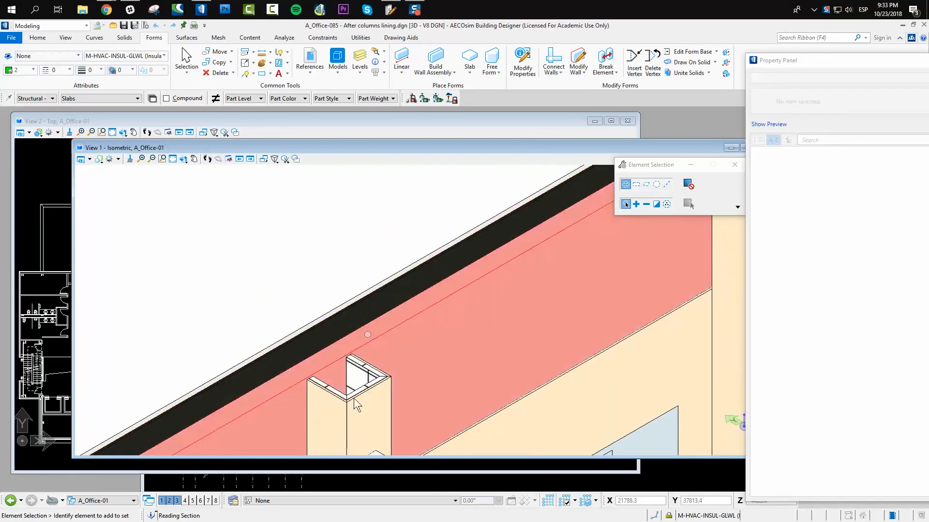
{"action": "scroll", "coordinate": [358, 373], "scroll_direction": "down", "scroll_amount": 8}
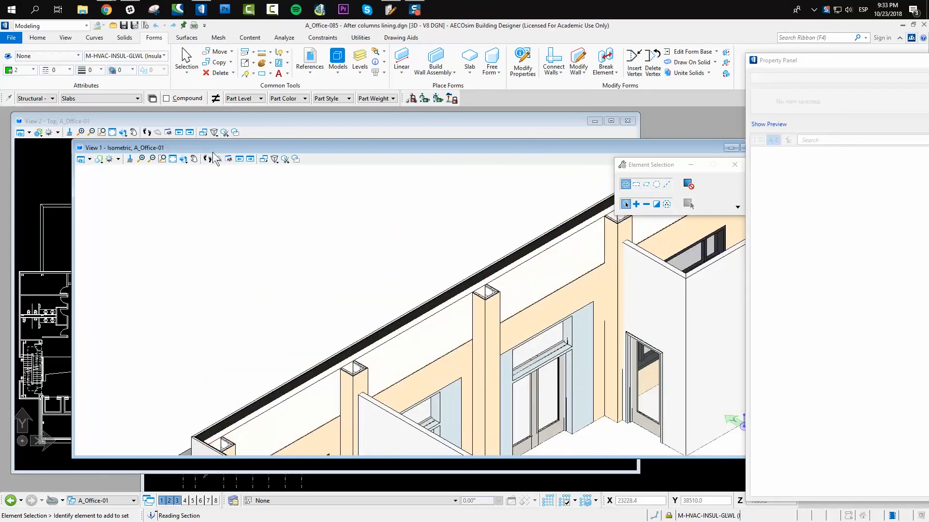
{"action": "scroll", "coordinate": [356, 357], "scroll_direction": "down", "scroll_amount": 8}
{"action": "scroll", "coordinate": [360, 358], "scroll_direction": "up", "scroll_amount": 11}
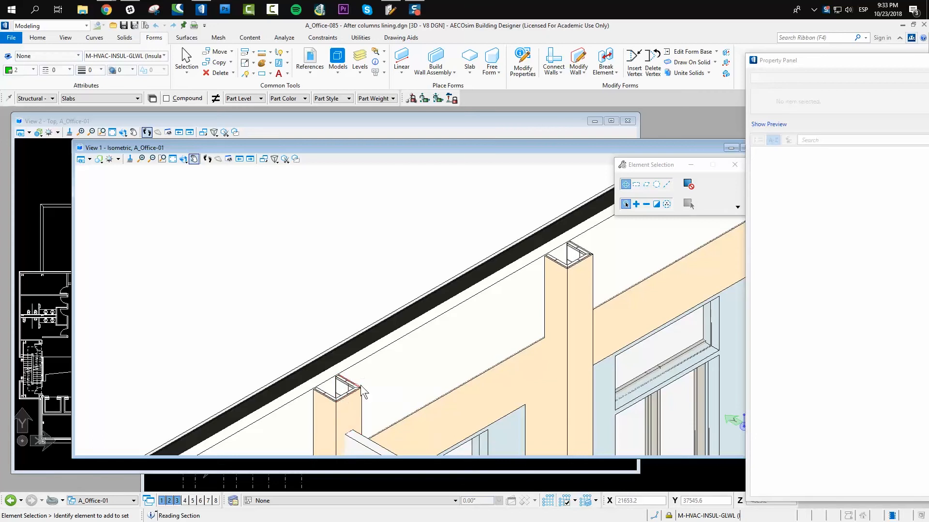
{"action": "scroll", "coordinate": [362, 385], "scroll_direction": "down", "scroll_amount": 2}
{"action": "scroll", "coordinate": [364, 374], "scroll_direction": "down", "scroll_amount": 4}
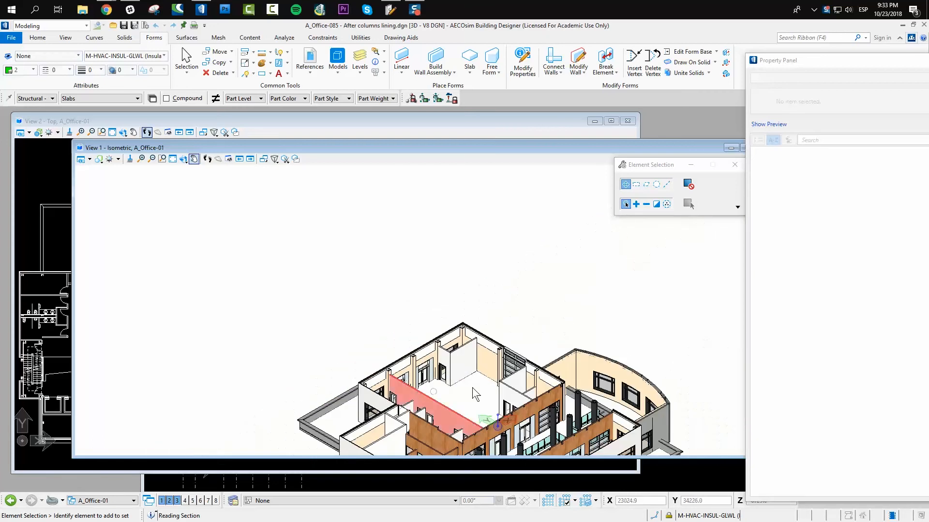
{"action": "scroll", "coordinate": [481, 356], "scroll_direction": "up", "scroll_amount": 3}
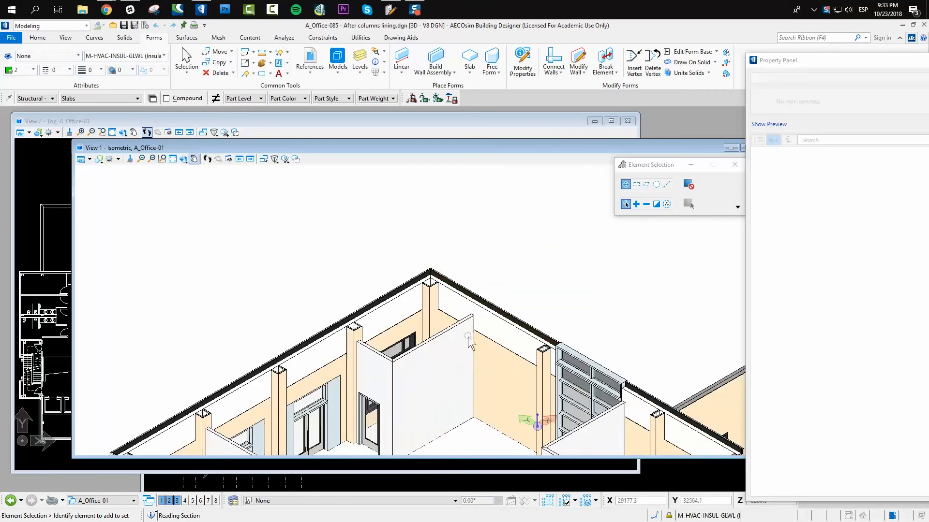
{"action": "scroll", "coordinate": [477, 373], "scroll_direction": "down", "scroll_amount": 3}
{"action": "scroll", "coordinate": [498, 424], "scroll_direction": "down", "scroll_amount": 1}
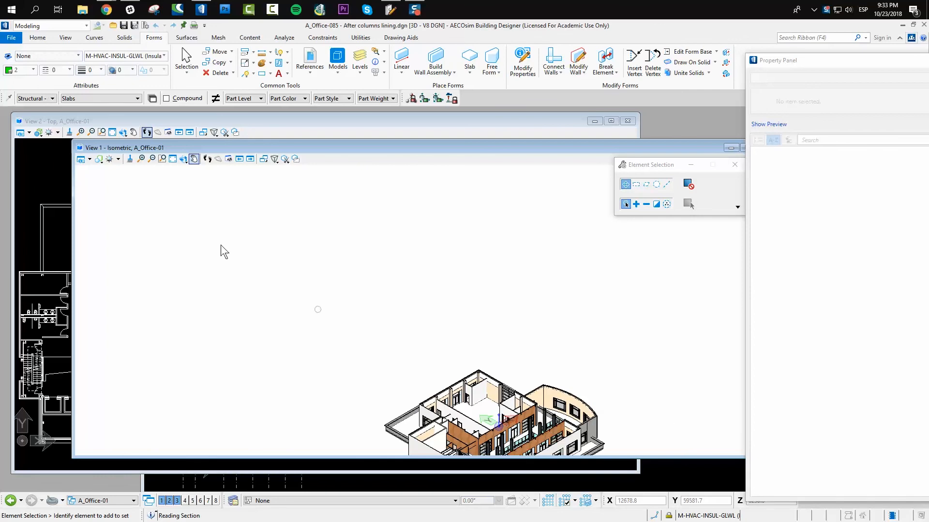
Fit the whole building in the isometric view and rotate it dynamically to look into the rooms from higher above.
{"action": "left_click", "coordinate": [162, 160]}
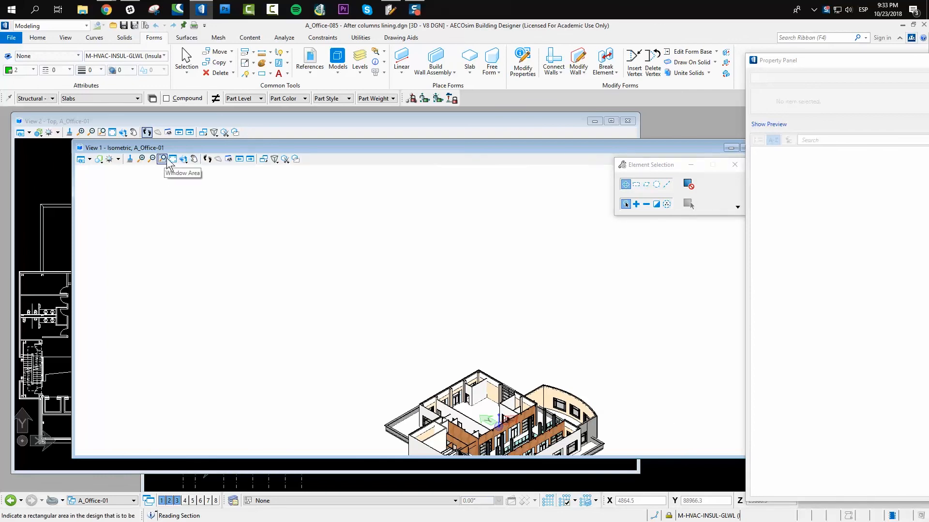
{"action": "left_click", "coordinate": [173, 159]}
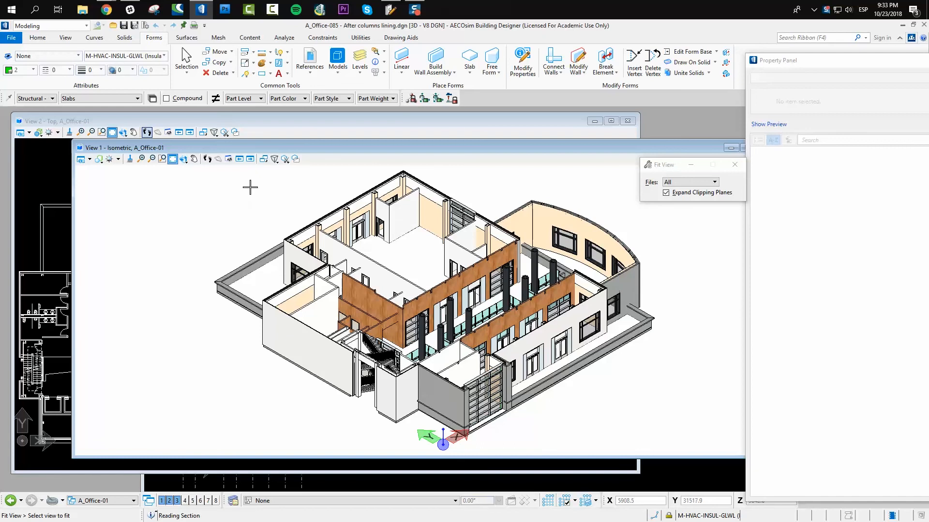
{"action": "left_click", "coordinate": [184, 160]}
{"action": "left_click", "coordinate": [402, 281]}
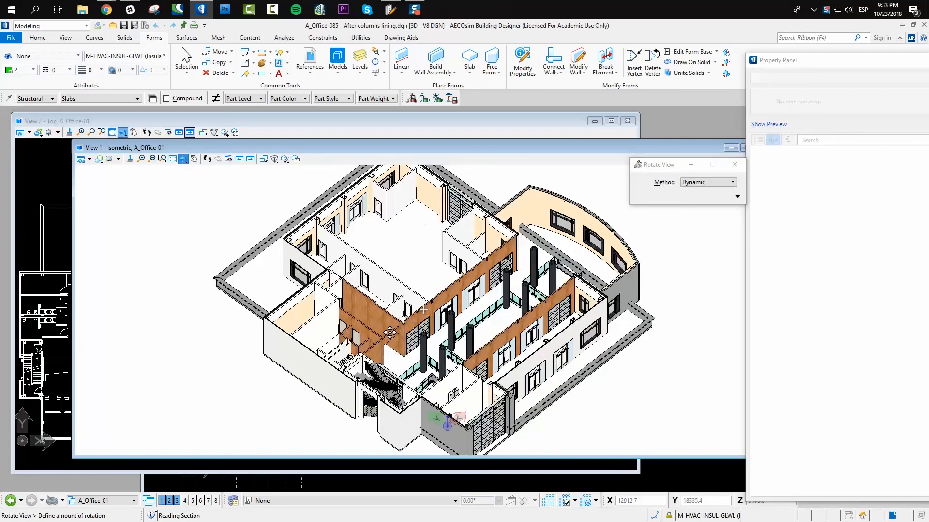
{"action": "left_click", "coordinate": [360, 380]}
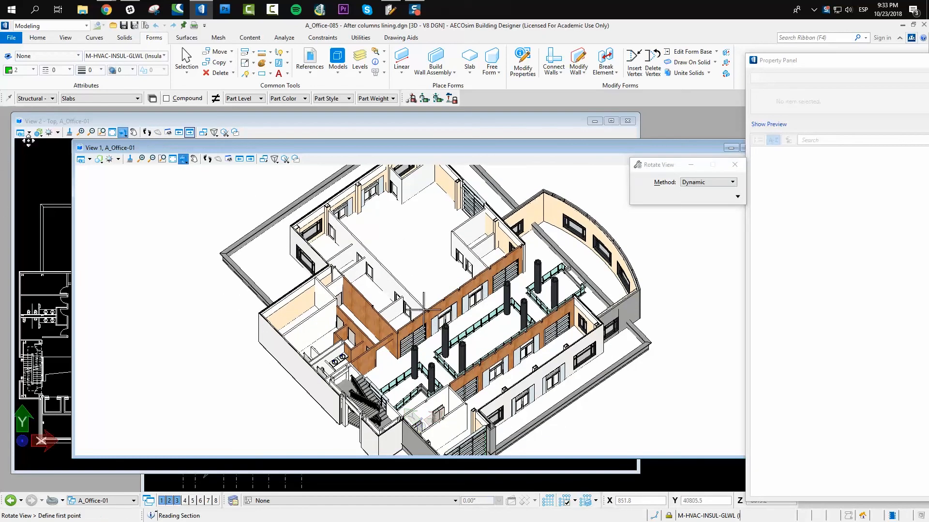
Turn on the display of the Back clip volume in the Top view so the plan includes the structural framing.
{"action": "left_click", "coordinate": [28, 138]}
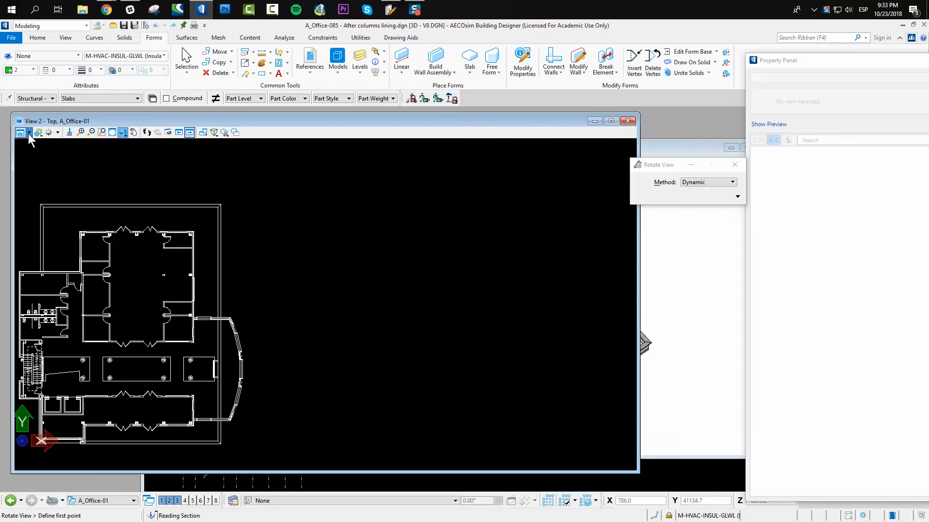
{"action": "left_click", "coordinate": [28, 133]}
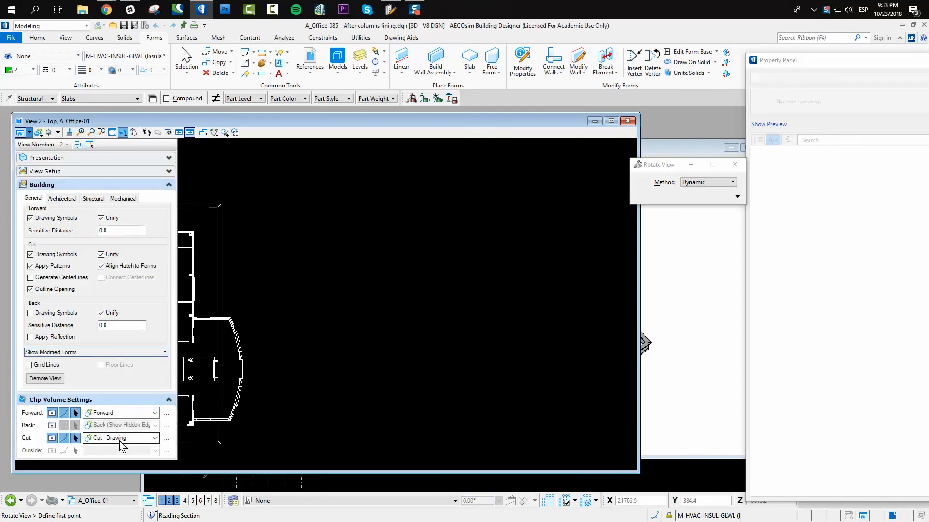
{"action": "left_click", "coordinate": [51, 426]}
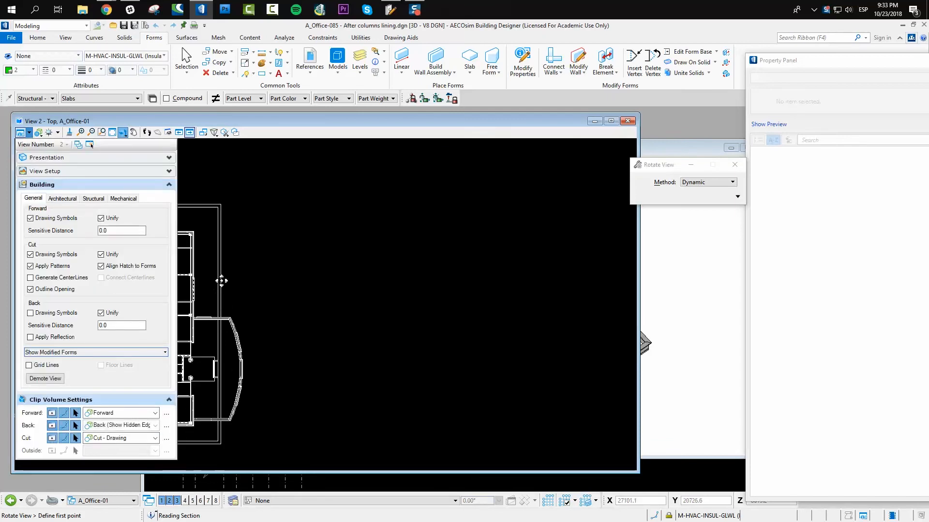
{"action": "scroll", "coordinate": [31, 323], "scroll_direction": "up", "scroll_amount": 2}
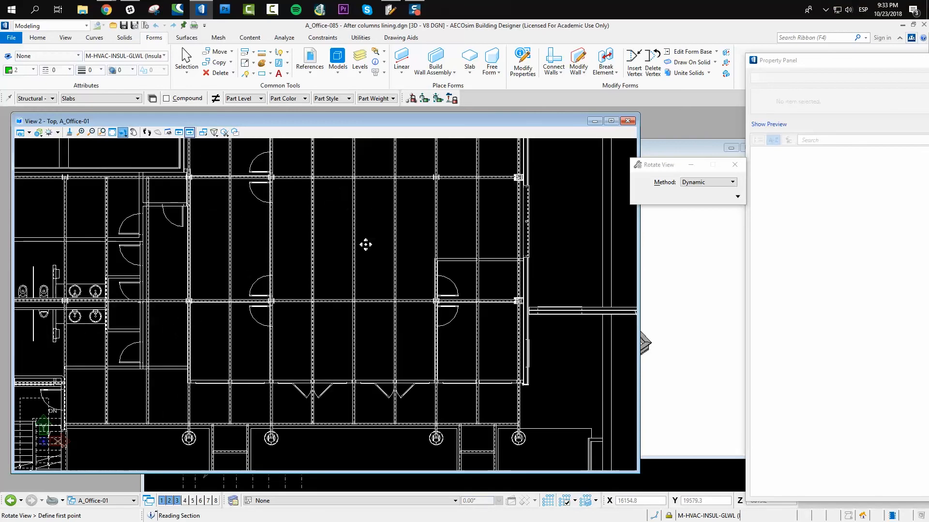
{"action": "scroll", "coordinate": [55, 335], "scroll_direction": "down", "scroll_amount": 2}
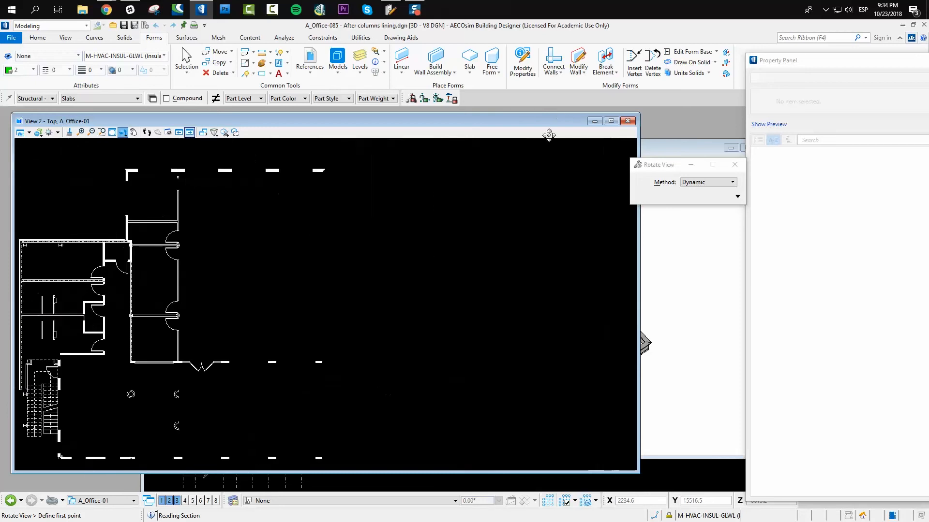
Switch the workflow to AECOsim, keeping the 3D view in front and the Rotate View dialog clear of it.
{"action": "left_click", "coordinate": [659, 150]}
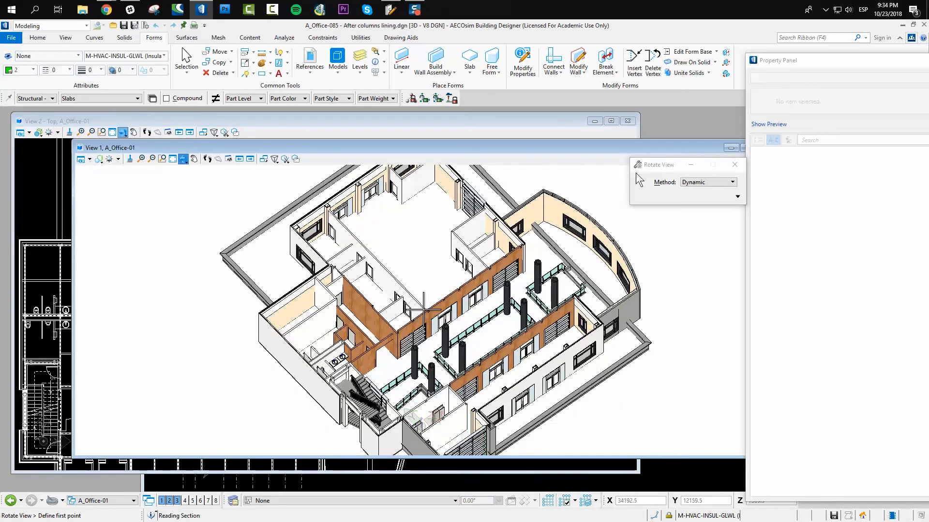
{"action": "left_click_drag", "start_coordinate": [654, 167], "coordinate": [793, 189]}
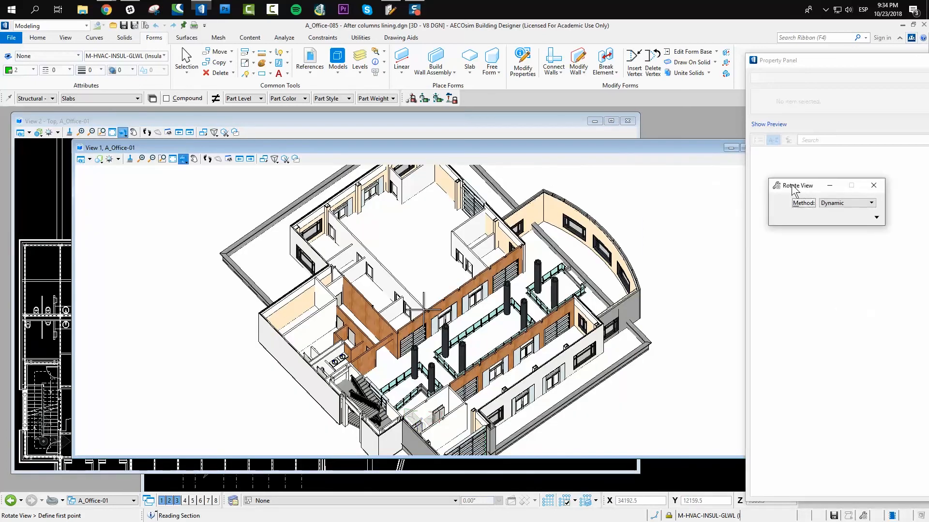
{"action": "left_click", "coordinate": [81, 25]}
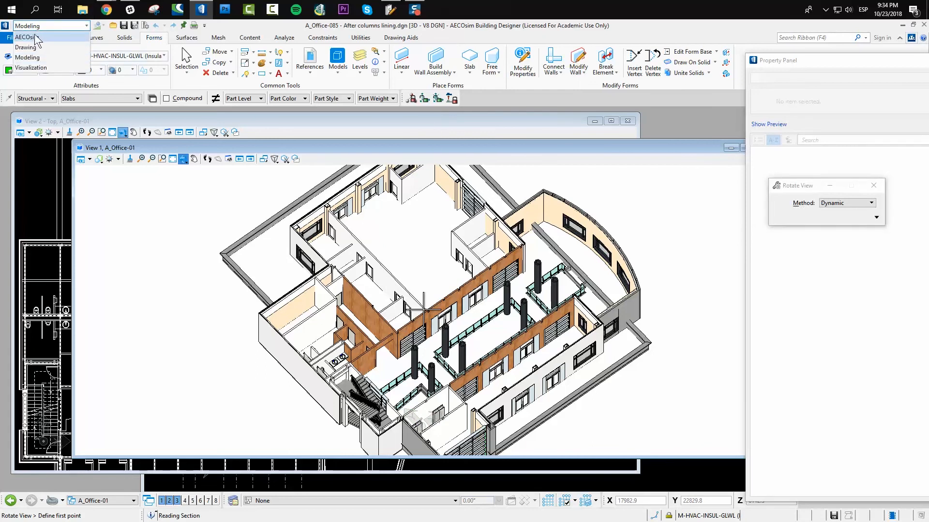
{"action": "left_click", "coordinate": [35, 37]}
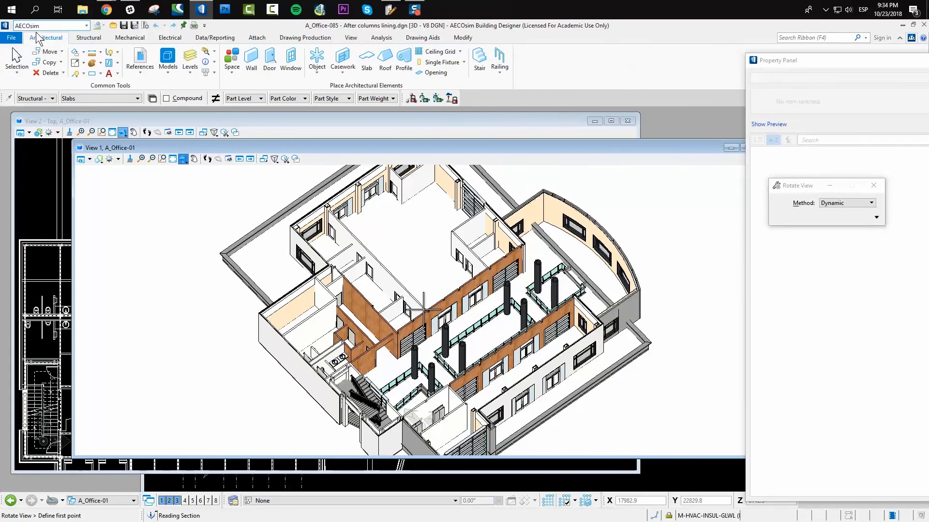
{"action": "left_click", "coordinate": [180, 117]}
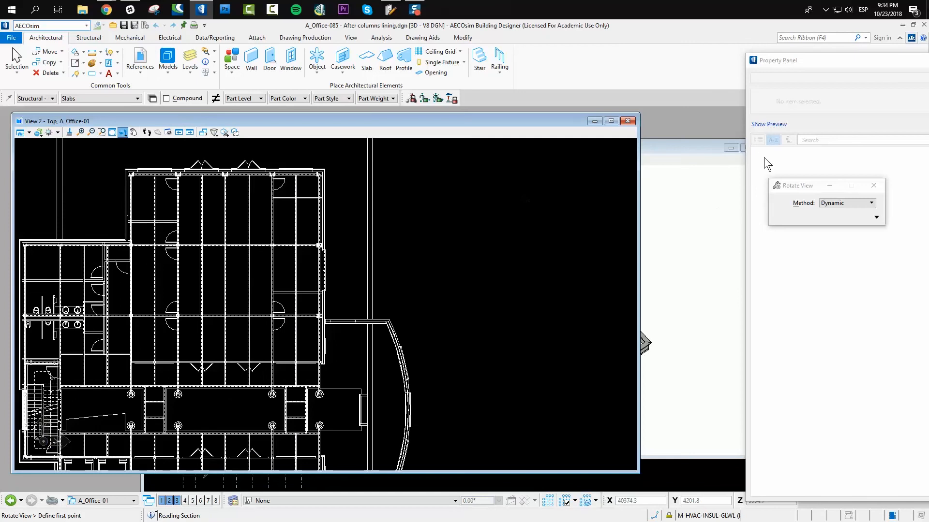
{"action": "left_click", "coordinate": [677, 146]}
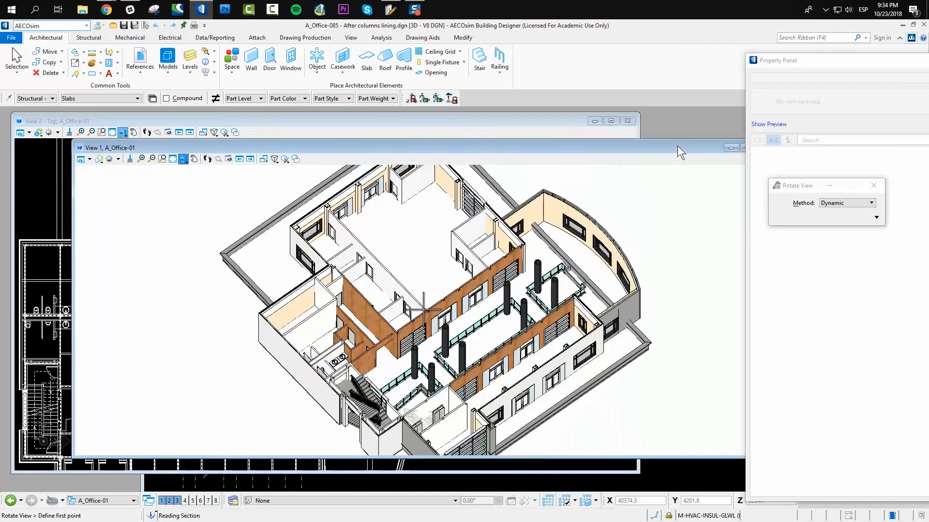
Close the Property Panel, turn on the A-FLOR-OTLN level in the Top view and fit the whole plan in it.
{"action": "left_click_drag", "start_coordinate": [645, 76], "coordinate": [632, 92]}
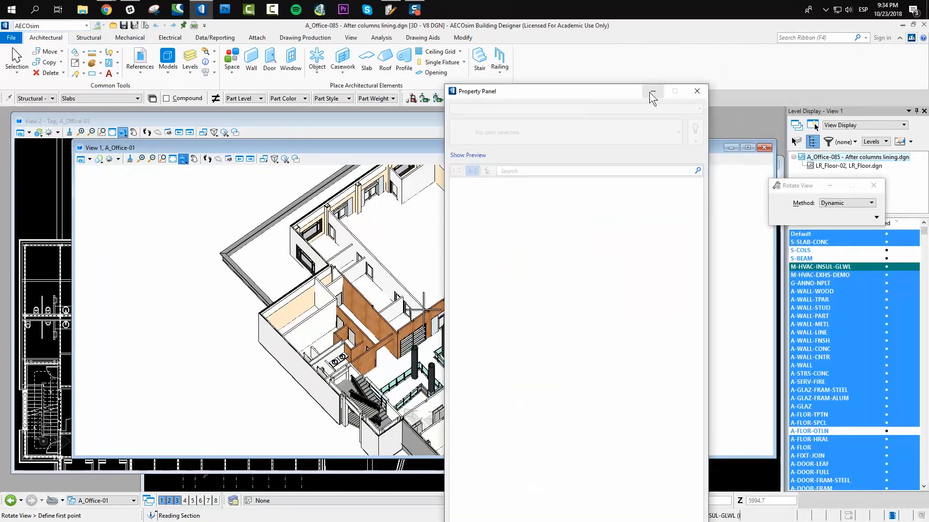
{"action": "left_click", "coordinate": [697, 91]}
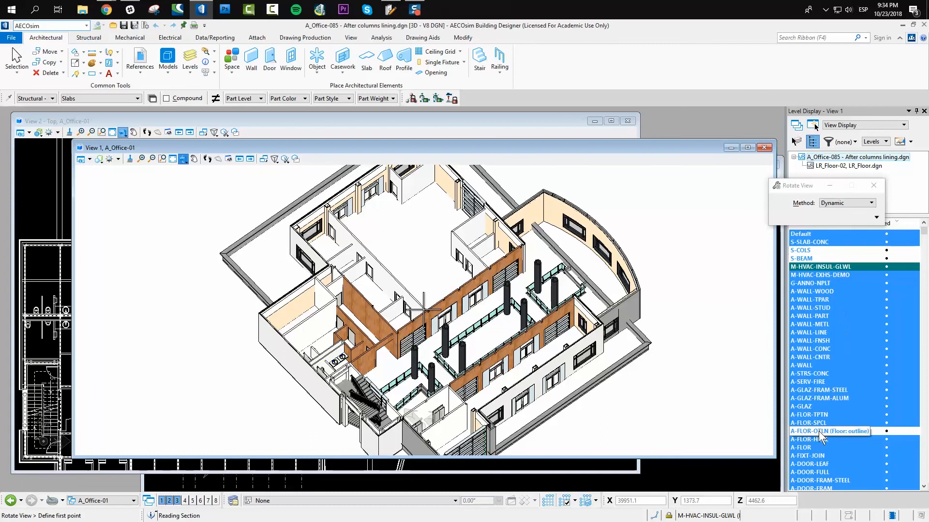
{"action": "left_click", "coordinate": [81, 123]}
{"action": "scroll", "coordinate": [135, 201], "scroll_direction": "down", "scroll_amount": 4}
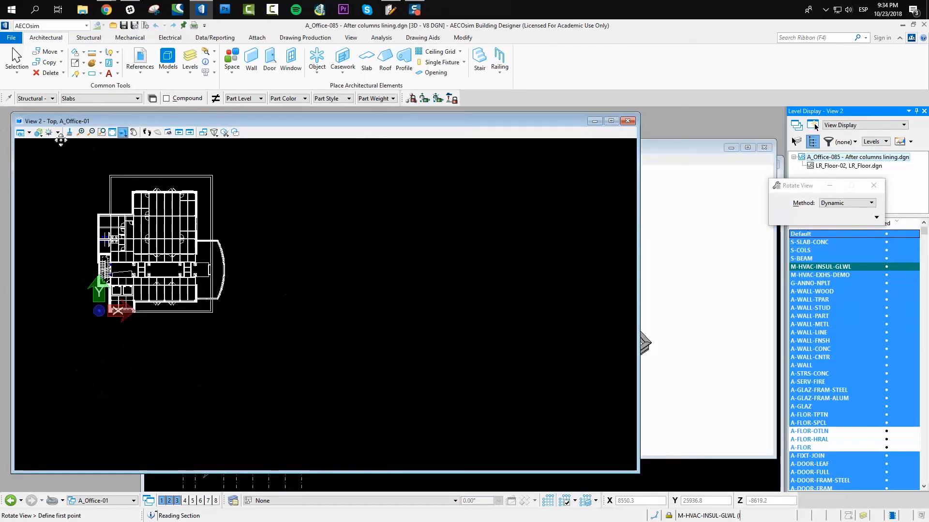
{"action": "left_click", "coordinate": [824, 432]}
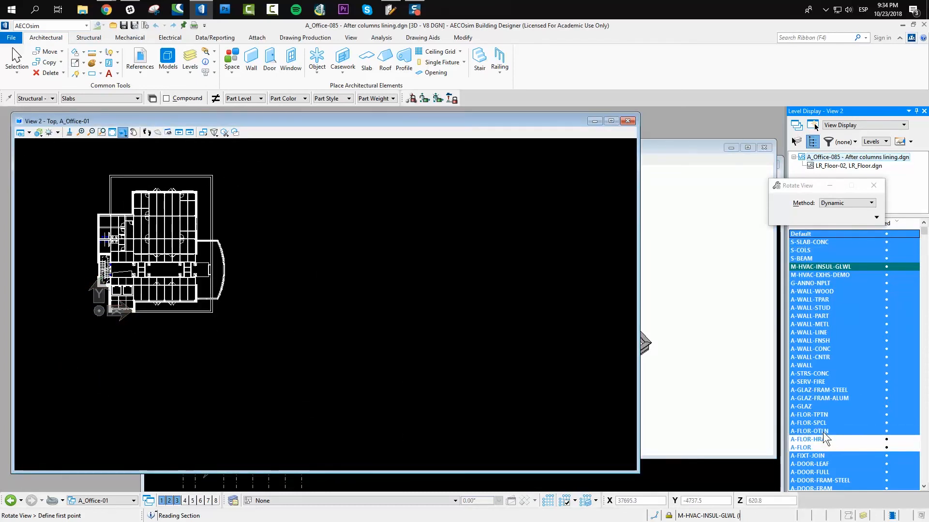
{"action": "left_click", "coordinate": [103, 132]}
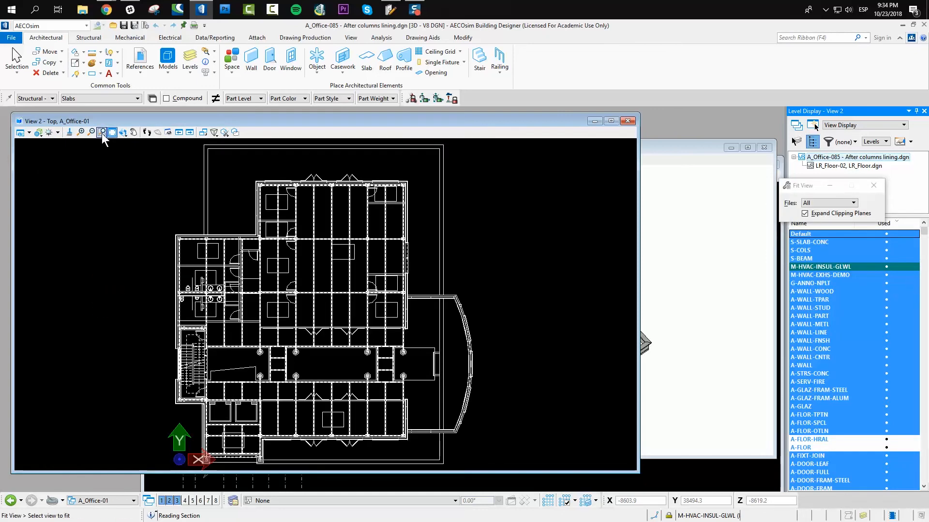
Select the conference room space in the plan and open its instance data for modification.
{"action": "scroll", "coordinate": [254, 243], "scroll_direction": "up", "scroll_amount": 3}
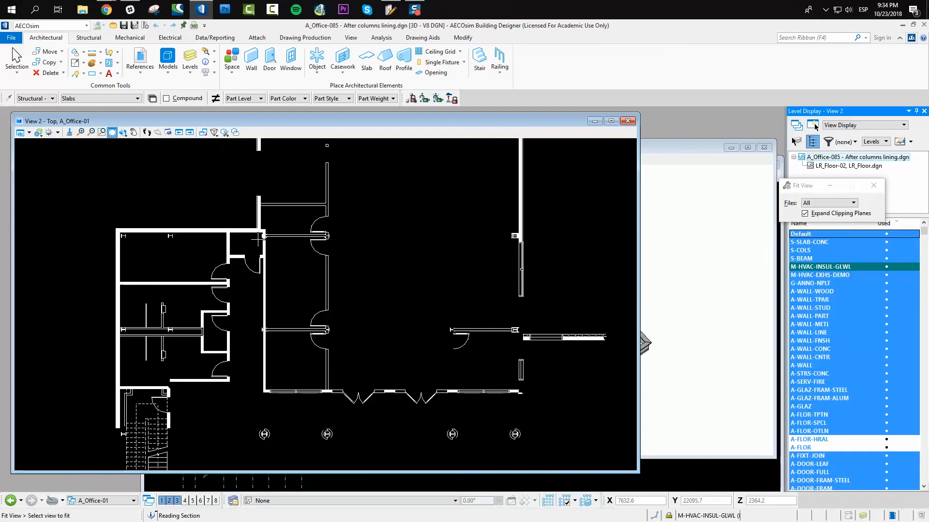
{"action": "right_click", "coordinate": [283, 271]}
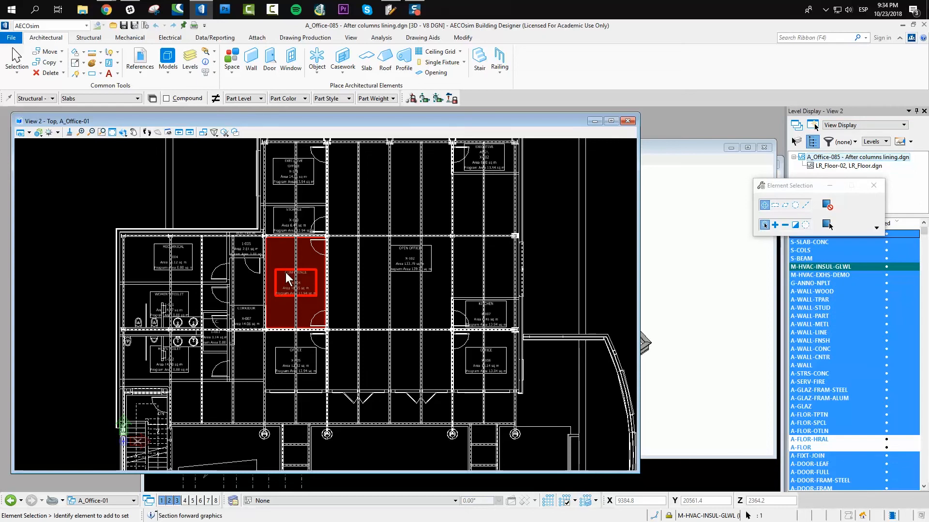
{"action": "left_click", "coordinate": [285, 272]}
{"action": "left_click", "coordinate": [239, 61]}
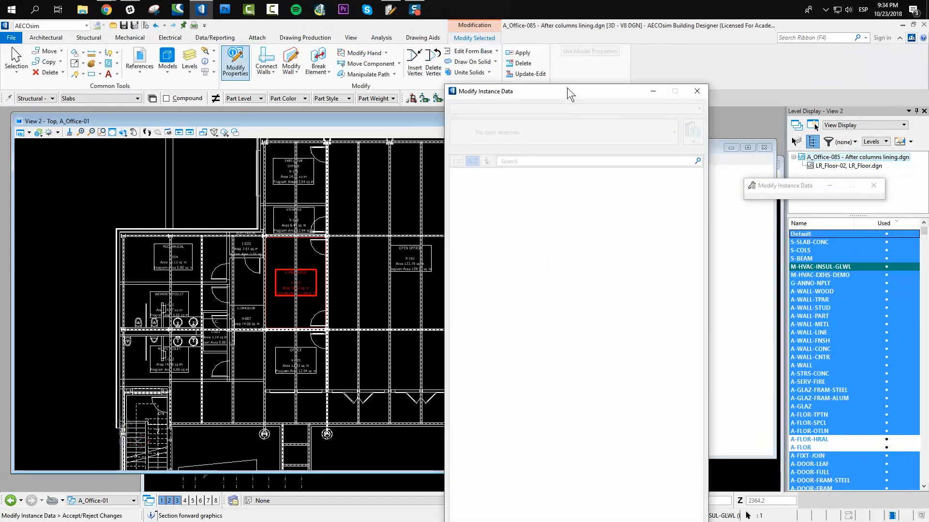
{"action": "left_click_drag", "start_coordinate": [570, 91], "coordinate": [568, 46]}
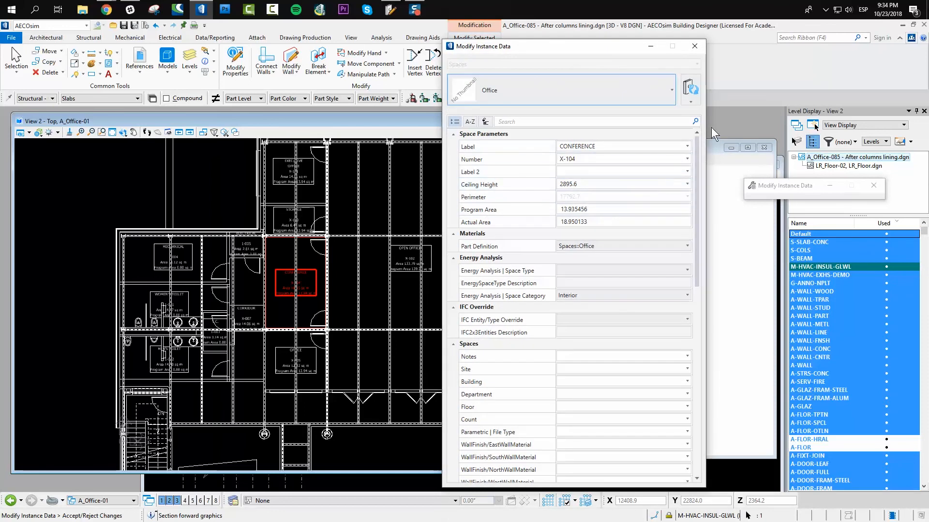
Set the conference space's ceiling material to Metal Panel and its ceiling finish to Plaster.
{"action": "scroll", "coordinate": [704, 155], "scroll_direction": "down", "scroll_amount": 1}
{"action": "left_click_drag", "start_coordinate": [703, 155], "coordinate": [701, 252]}
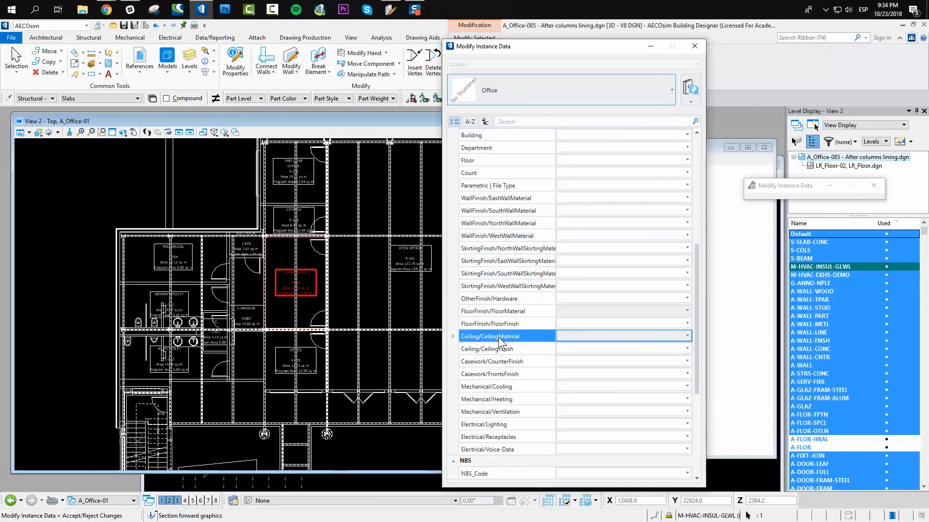
{"action": "left_click", "coordinate": [524, 349]}
{"action": "left_click", "coordinate": [687, 348]}
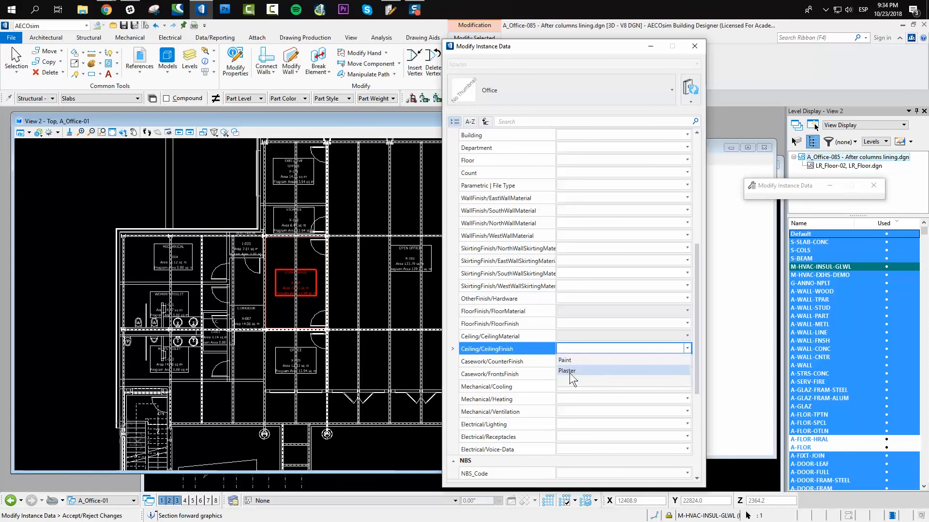
{"action": "left_click", "coordinate": [536, 357]}
{"action": "left_click", "coordinate": [532, 336]}
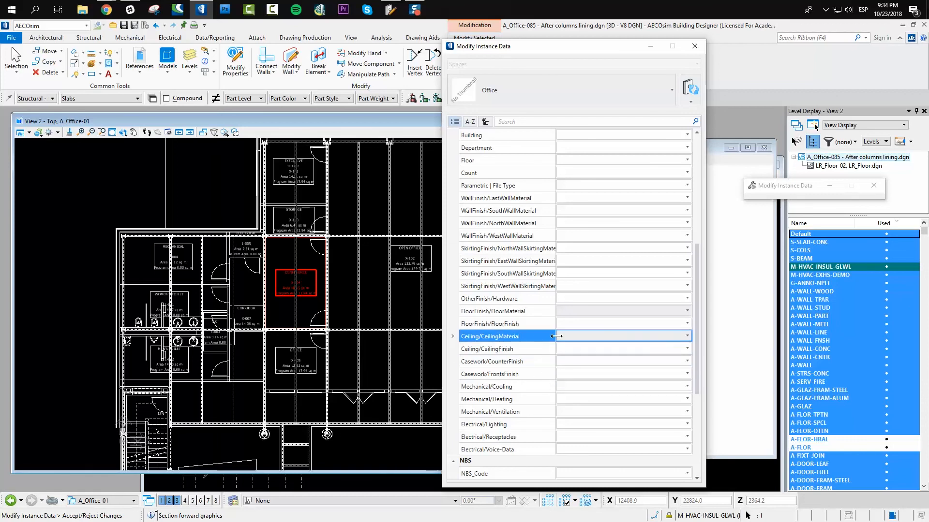
{"action": "left_click", "coordinate": [686, 336]}
{"action": "left_click", "coordinate": [612, 370]}
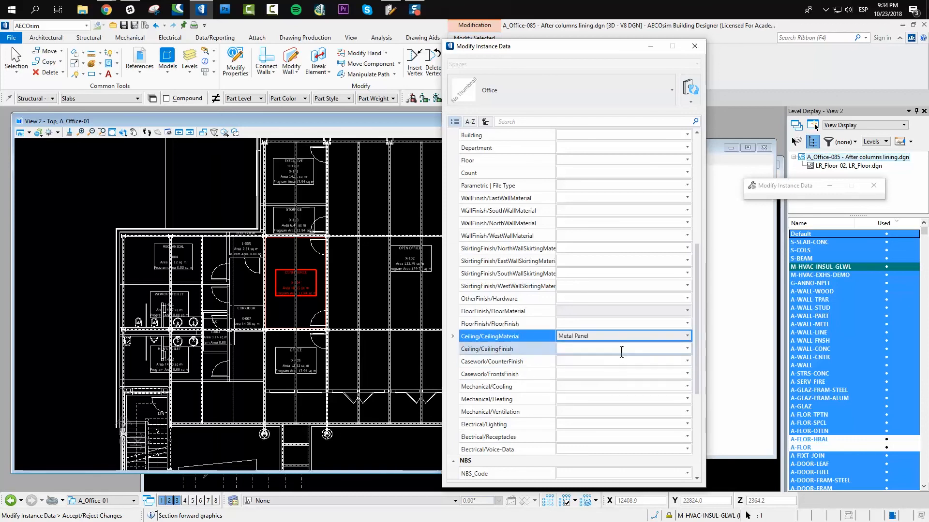
{"action": "left_click", "coordinate": [687, 349]}
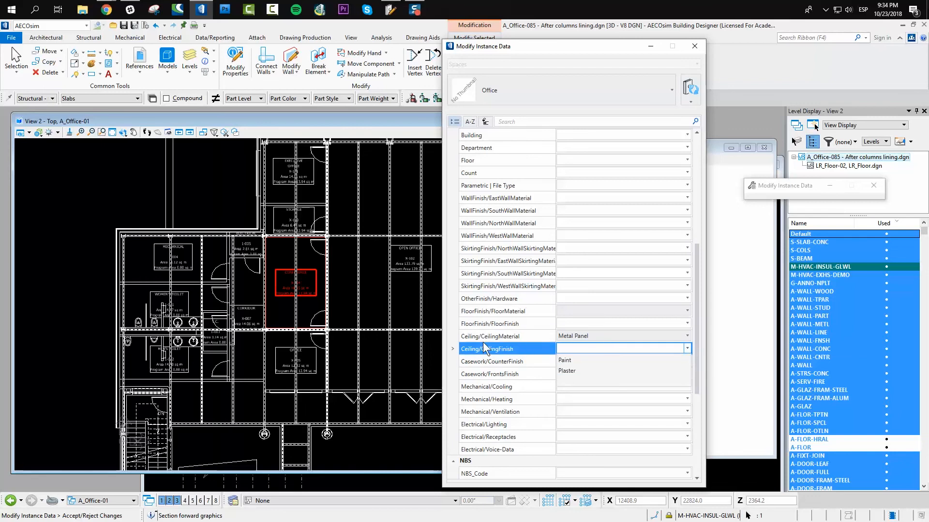
{"action": "left_click", "coordinate": [573, 370]}
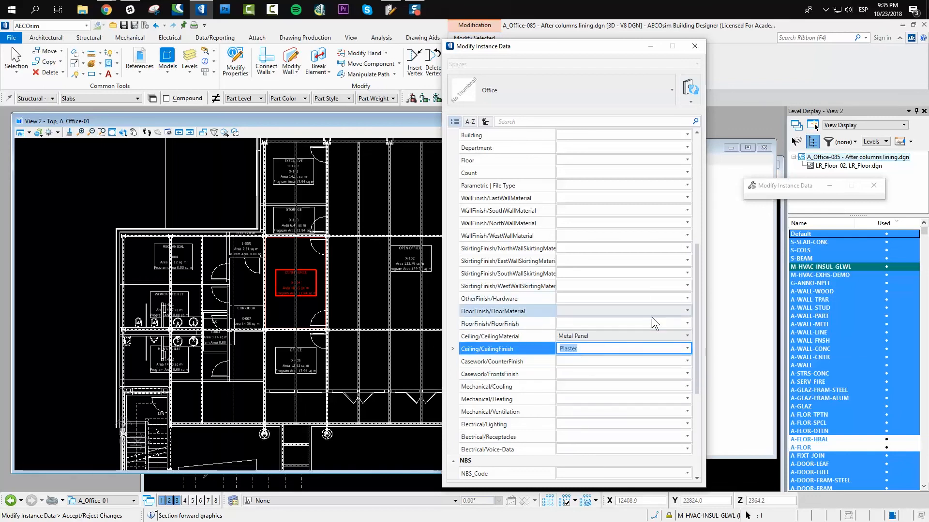
Look through the other finish, classification and energy properties of the space and close its instance data dialog.
{"action": "scroll", "coordinate": [675, 341], "scroll_direction": "down", "scroll_amount": 4}
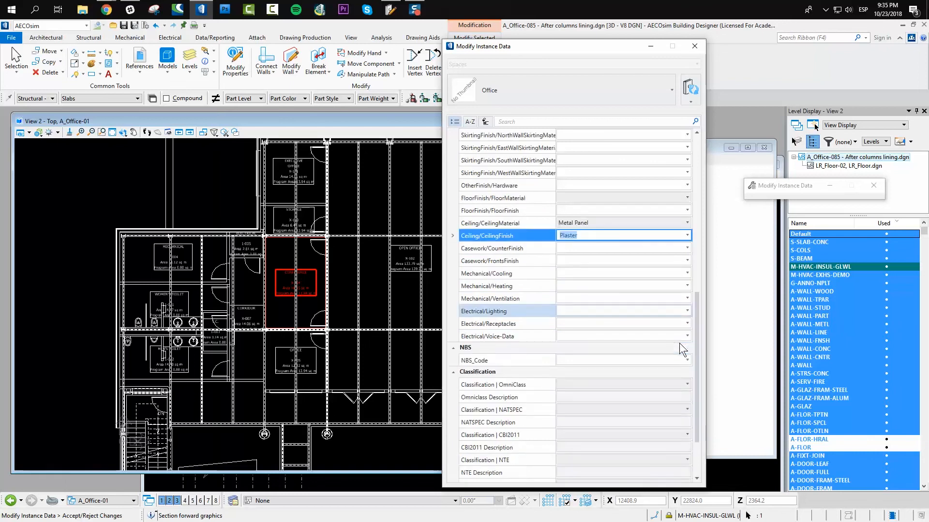
{"action": "scroll", "coordinate": [682, 348], "scroll_direction": "up", "scroll_amount": 7}
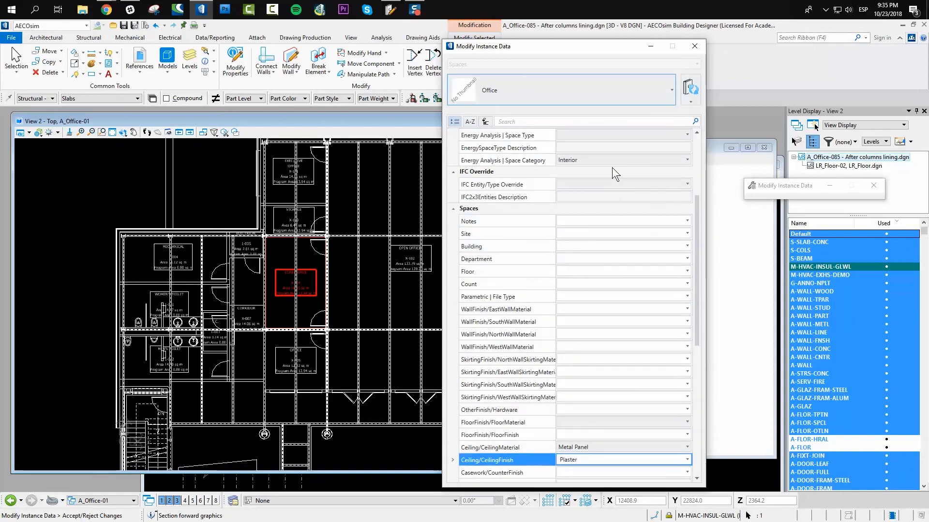
{"action": "scroll", "coordinate": [609, 357], "scroll_direction": "down", "scroll_amount": 1}
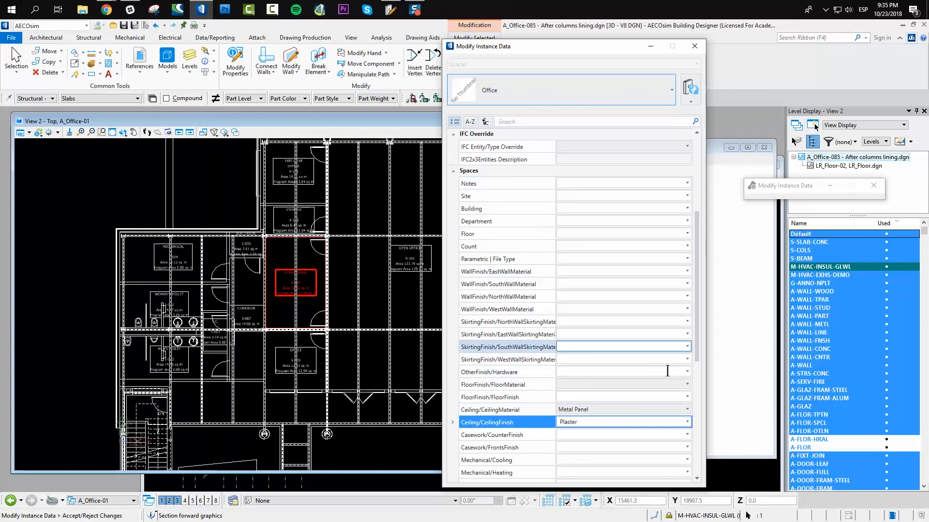
{"action": "left_click", "coordinate": [694, 47]}
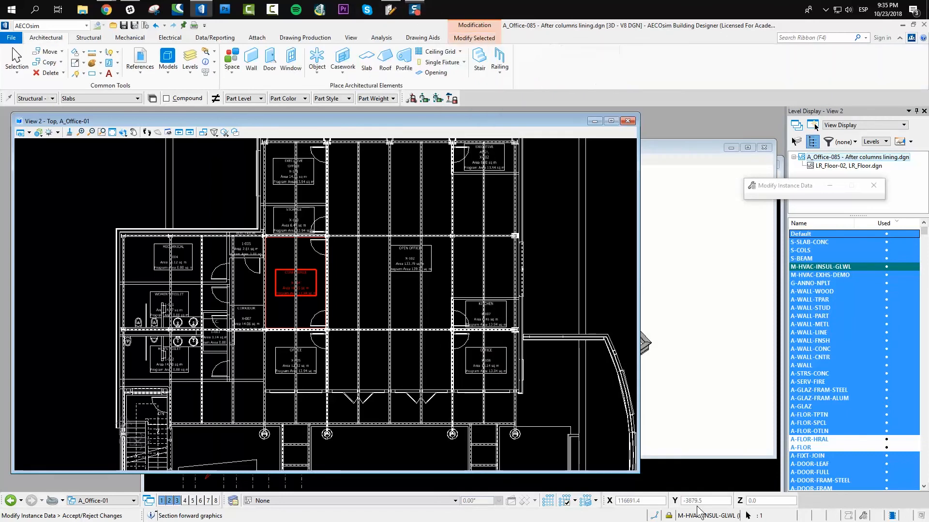
Start the Ceiling Grid command and move its Place Ceiling settings beside the plan.
{"action": "left_click", "coordinate": [461, 49]}
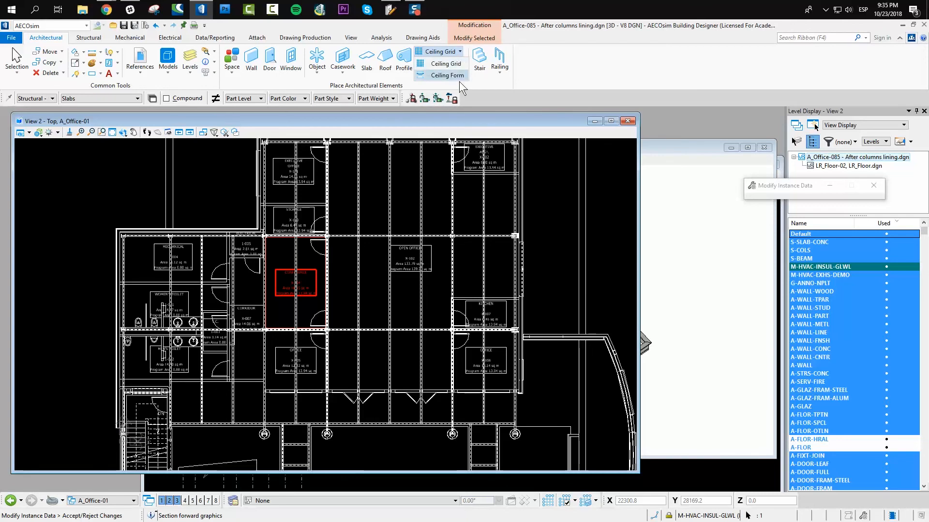
{"action": "left_click", "coordinate": [458, 65]}
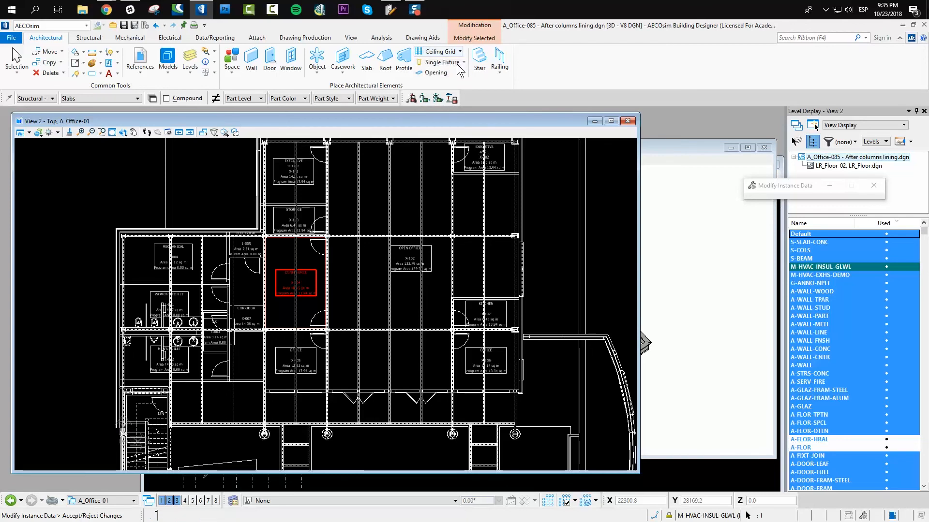
{"action": "mouse_move", "coordinate": [767, 188]}
{"action": "left_mouse_down"}
{"action": "mouse_move", "coordinate": [689, 158]}
{"action": "mouse_move", "coordinate": [678, 130]}
{"action": "left_mouse_up"}
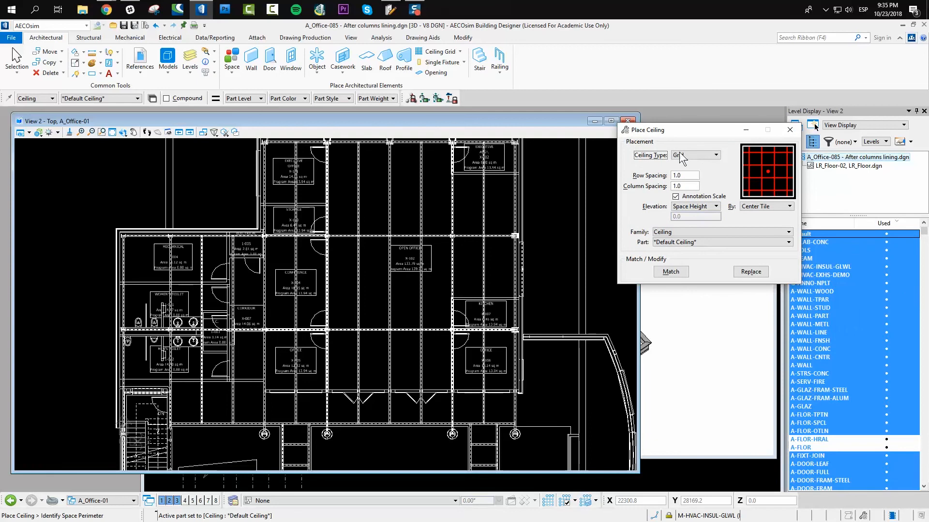
Try a grid ceiling with 1.0 row and column spacing in the conference room, inspect its density and undo it.
{"action": "left_click", "coordinate": [311, 266]}
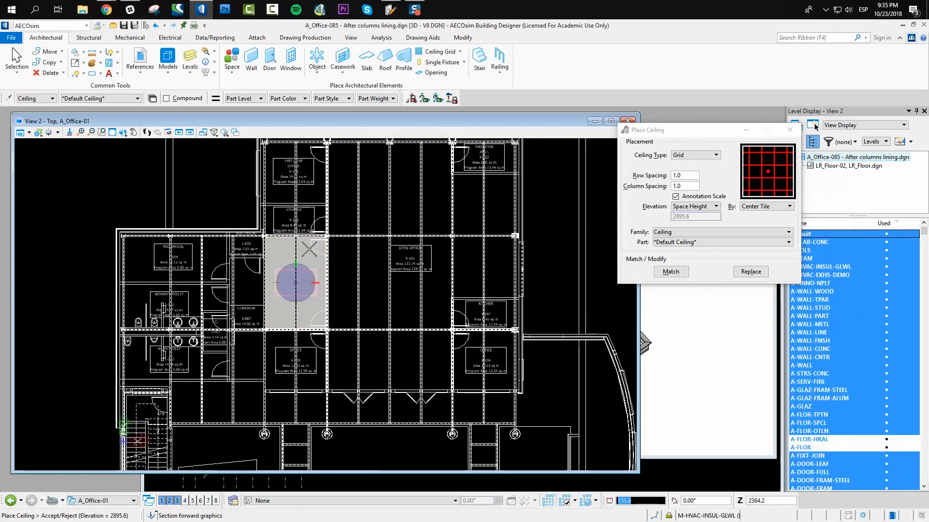
{"action": "scroll", "coordinate": [309, 249], "scroll_direction": "up", "scroll_amount": 2}
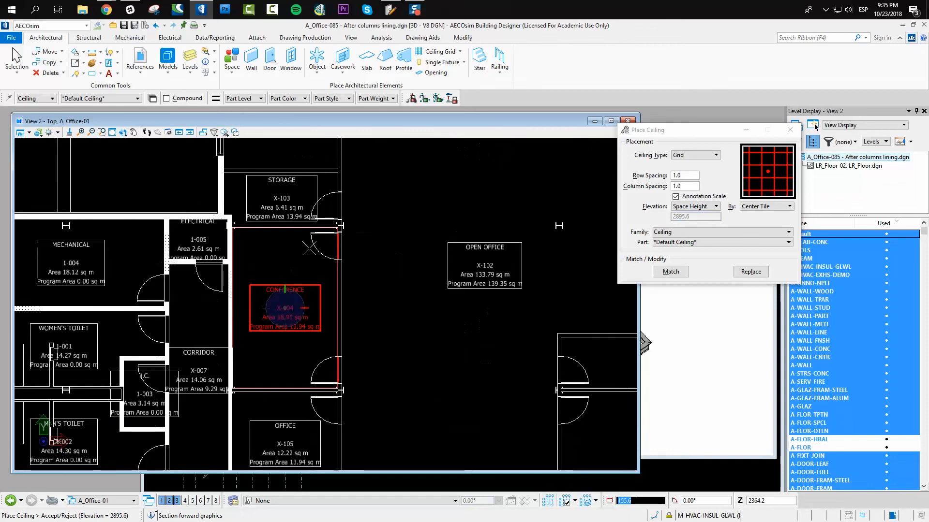
{"action": "left_click", "coordinate": [278, 265]}
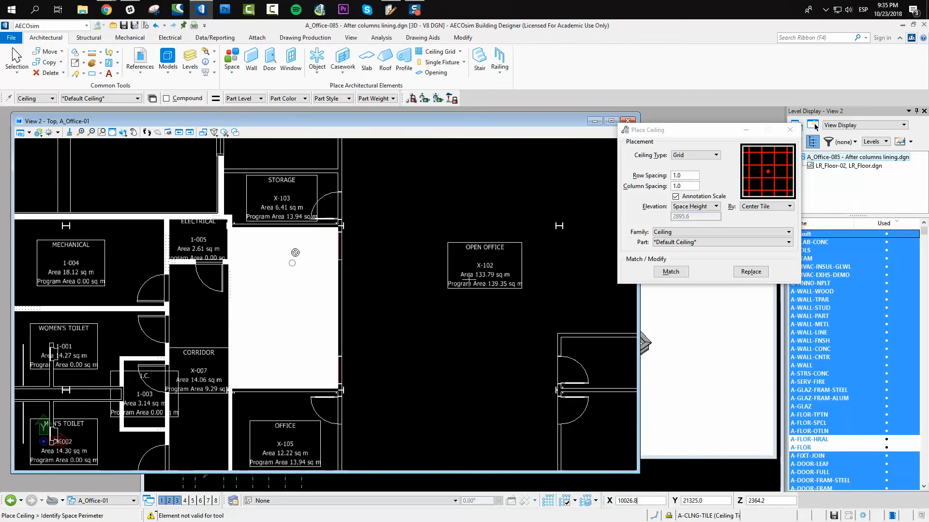
{"action": "scroll", "coordinate": [354, 286], "scroll_direction": "up", "scroll_amount": 3}
{"action": "scroll", "coordinate": [354, 286], "scroll_direction": "down", "scroll_amount": 3}
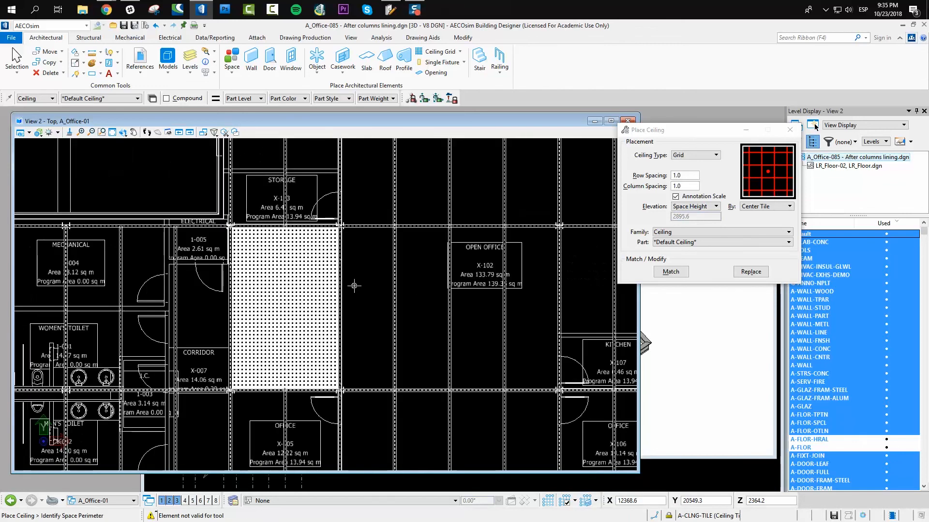
{"action": "scroll", "coordinate": [286, 297], "scroll_direction": "up", "scroll_amount": 2}
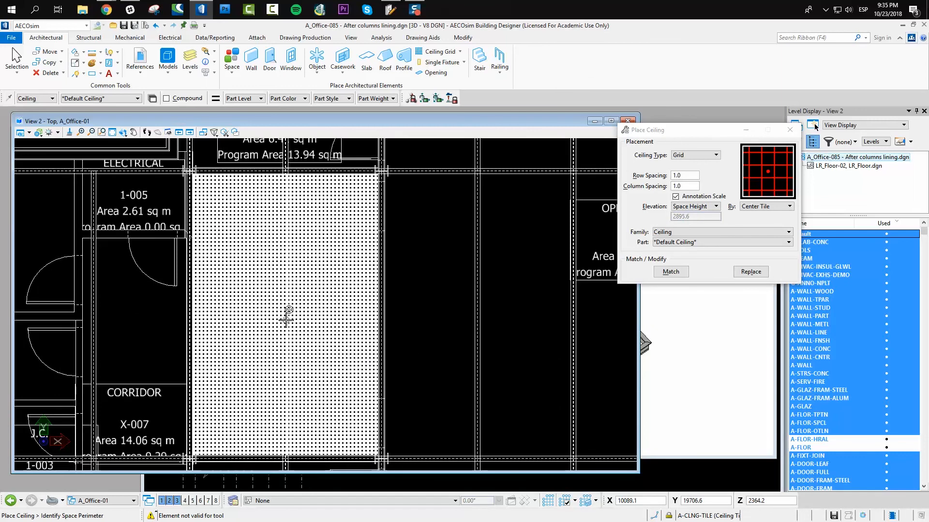
{"action": "key", "text": "ctrl+z"}
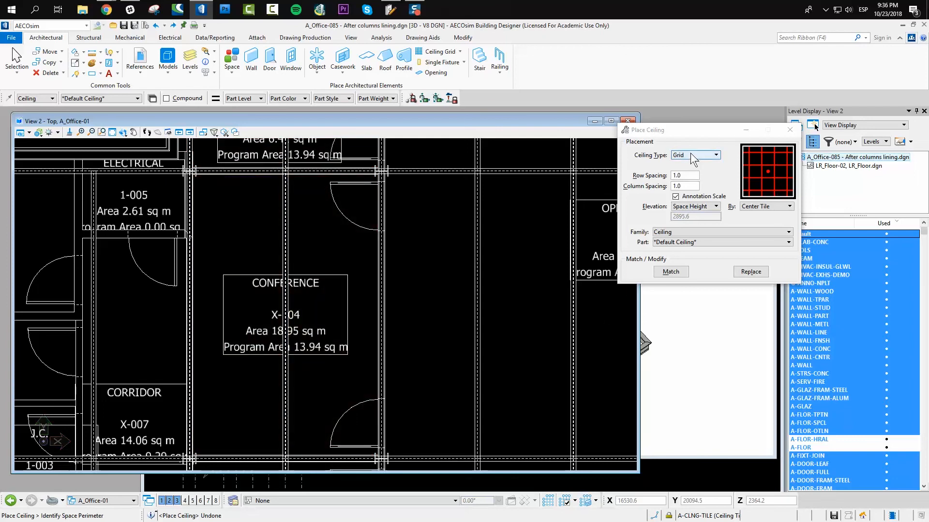
Try the Patterned ceiling type, look through its pattern cells and return the ceiling type to Grid.
{"action": "left_click", "coordinate": [689, 153]}
{"action": "left_click", "coordinate": [697, 153]}
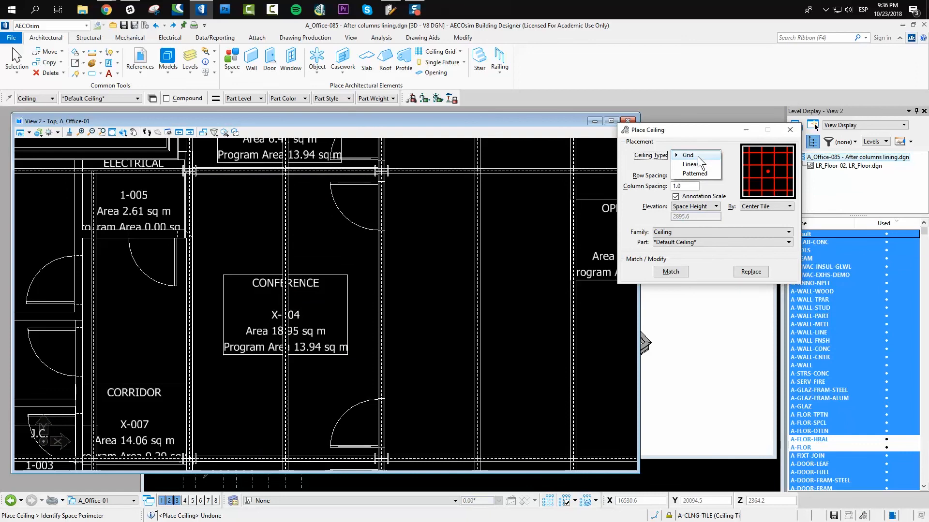
{"action": "left_click", "coordinate": [697, 161]}
{"action": "left_click", "coordinate": [700, 156]}
{"action": "left_click", "coordinate": [702, 169]}
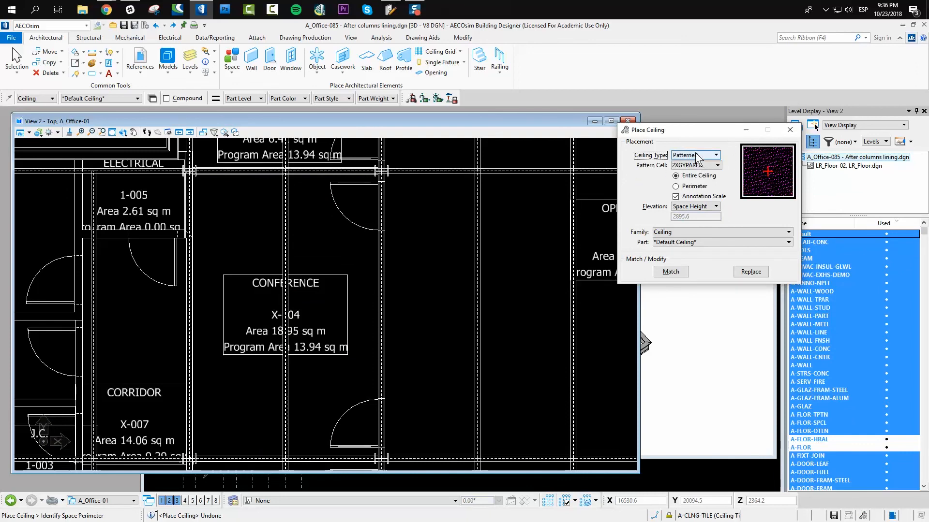
{"action": "left_click", "coordinate": [718, 164]}
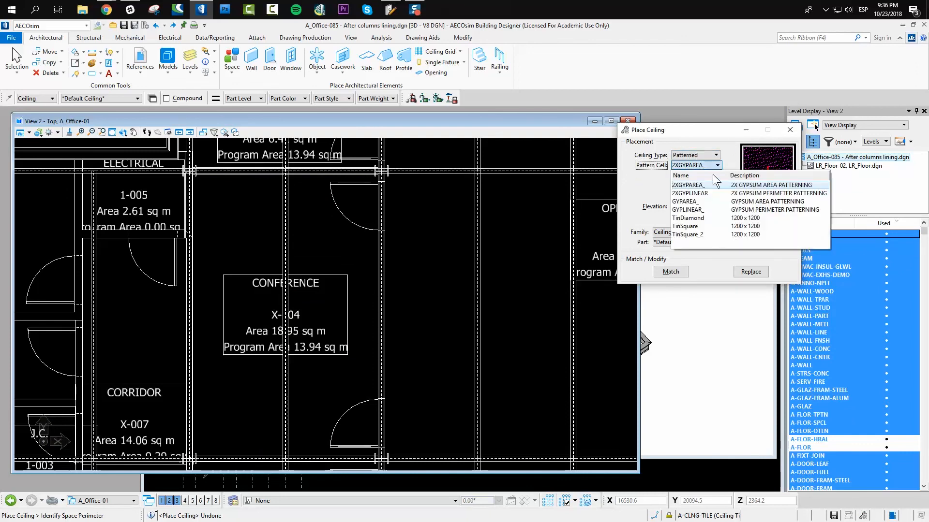
{"action": "left_click", "coordinate": [711, 155]}
{"action": "left_click", "coordinate": [697, 136]}
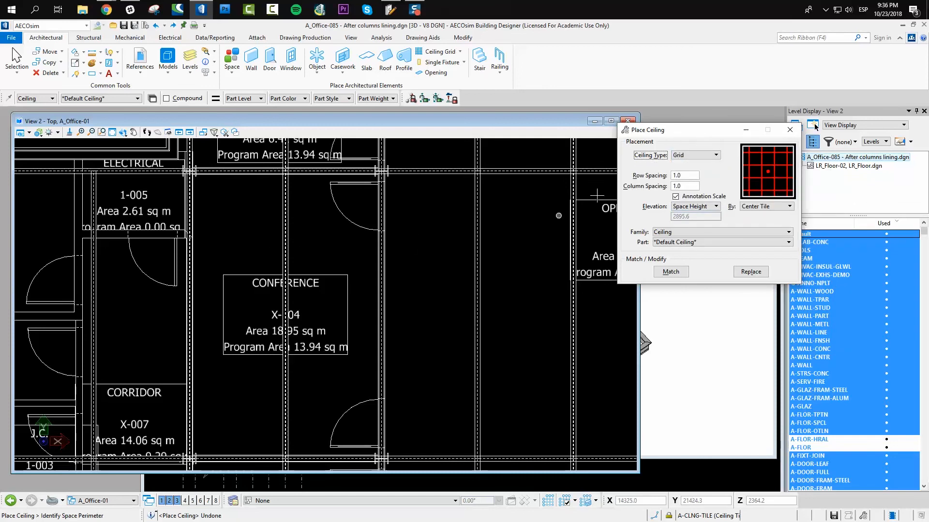
Set the grid ceiling's row spacing and column spacing to 100.
{"action": "left_click", "coordinate": [689, 176]}
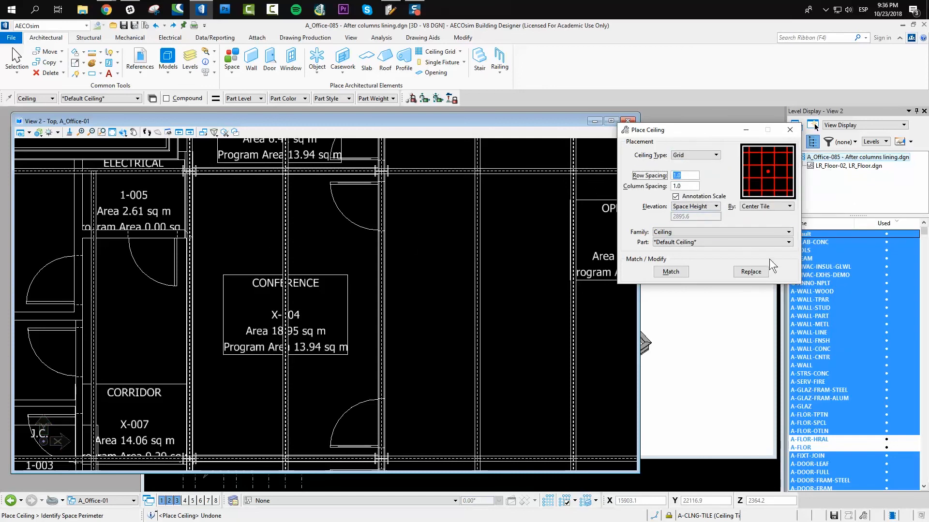
{"action": "type", "text": "100"}
{"action": "key", "text": "Tab"}
{"action": "type", "text": "100"}
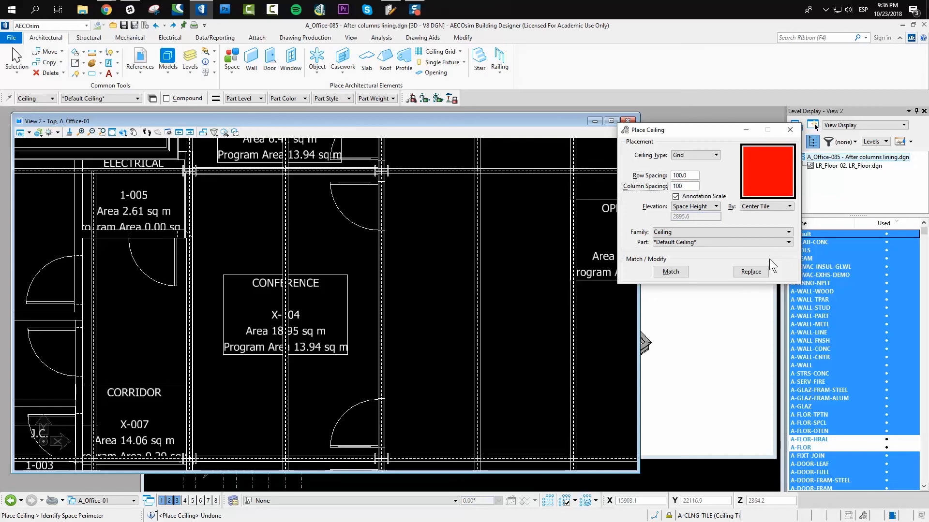
{"action": "key", "text": "Tab"}
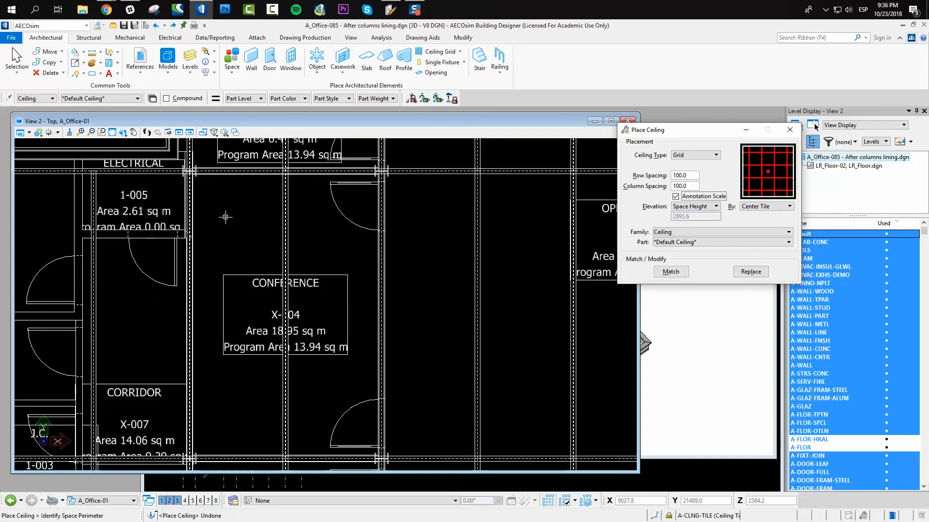
Set the grid ceiling's row spacing and column spacing to 600.
{"action": "left_click_drag", "start_coordinate": [692, 176], "coordinate": [601, 175]}
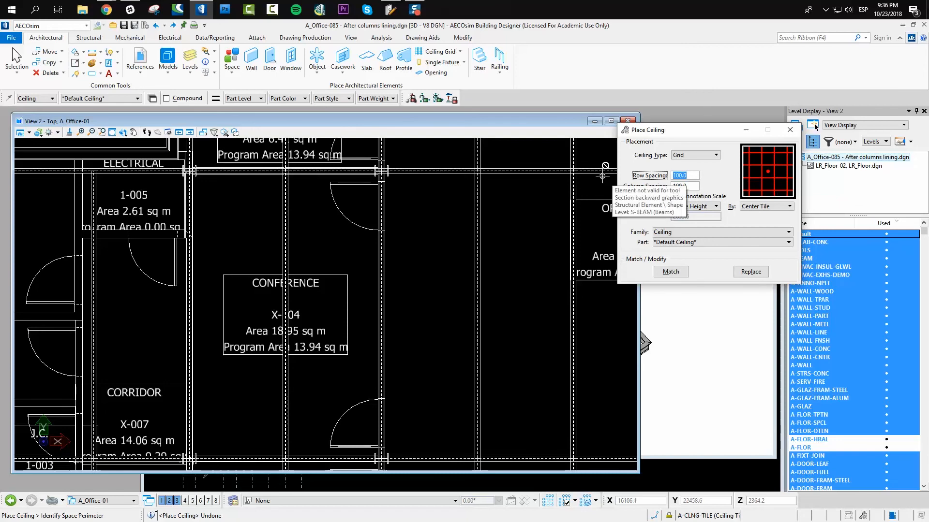
{"action": "type", "text": "600"}
{"action": "key", "text": "Tab"}
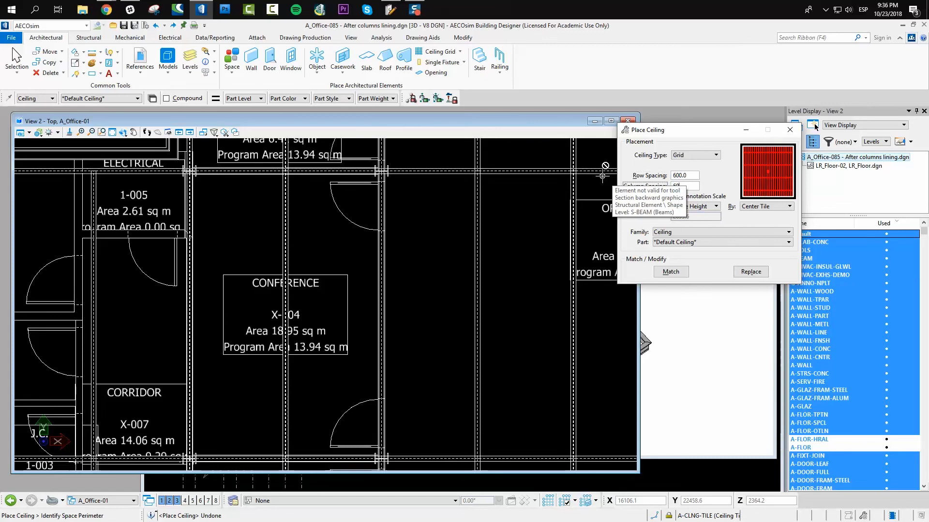
{"action": "key", "text": "Tab"}
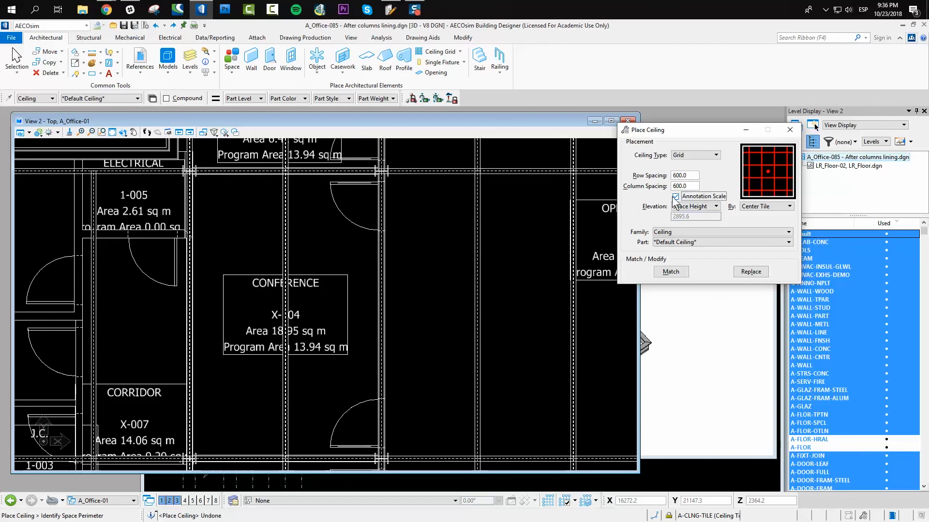
Try the User Defined elevation and the Center Corner grid origin, returning them to Space Height and Center Tile.
{"action": "left_click", "coordinate": [715, 207]}
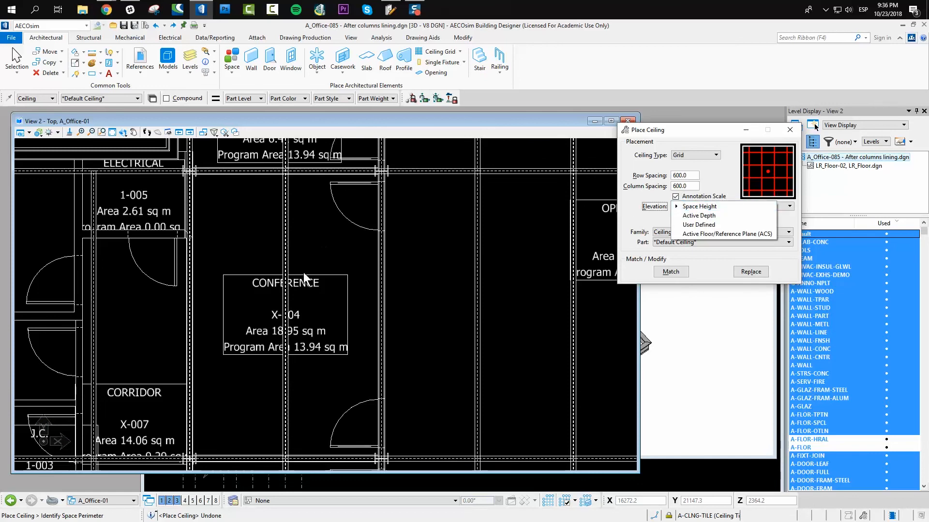
{"action": "left_click", "coordinate": [718, 225]}
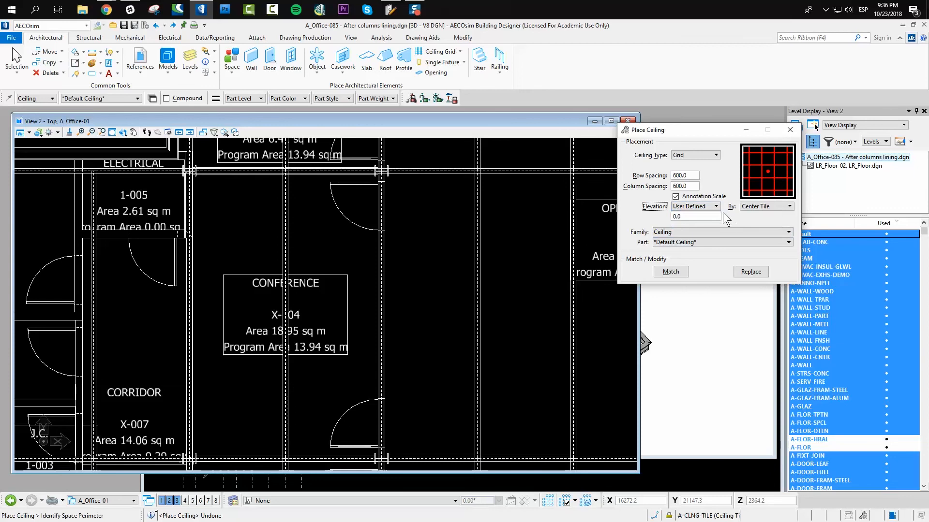
{"action": "left_click", "coordinate": [696, 207]}
{"action": "left_click", "coordinate": [698, 195]}
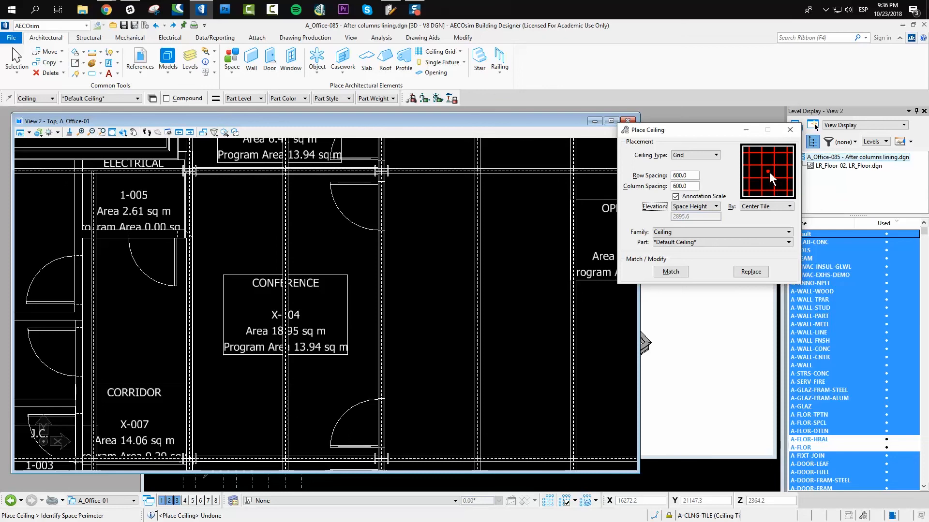
{"action": "left_click", "coordinate": [777, 206]}
{"action": "left_click", "coordinate": [776, 216]}
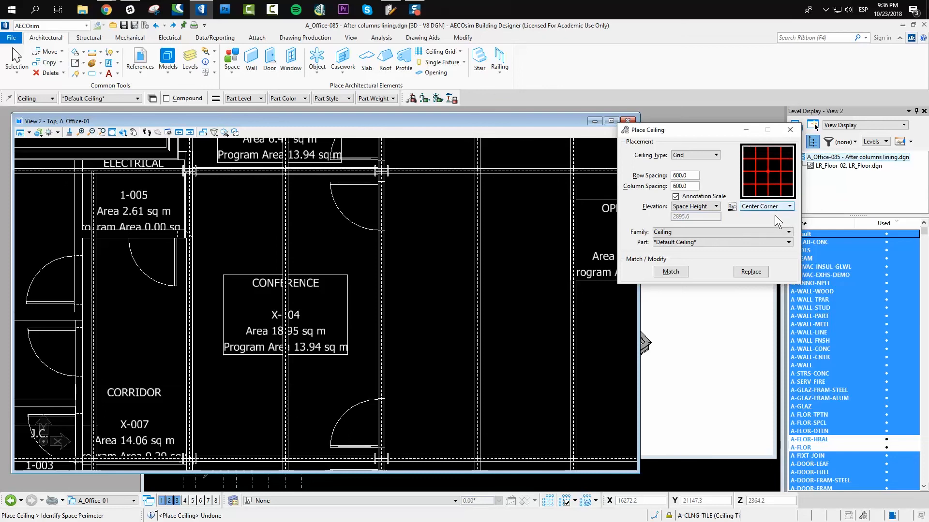
{"action": "left_click", "coordinate": [773, 207]}
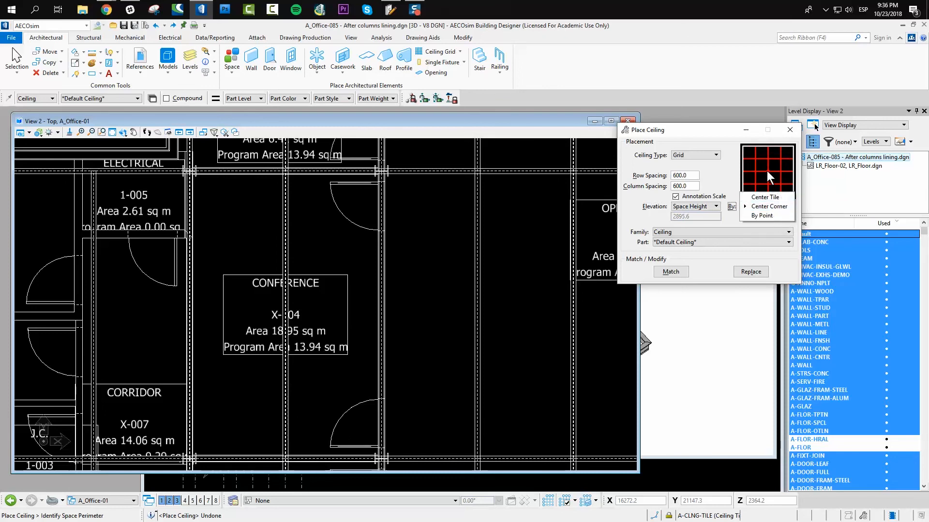
{"action": "left_click", "coordinate": [766, 197]}
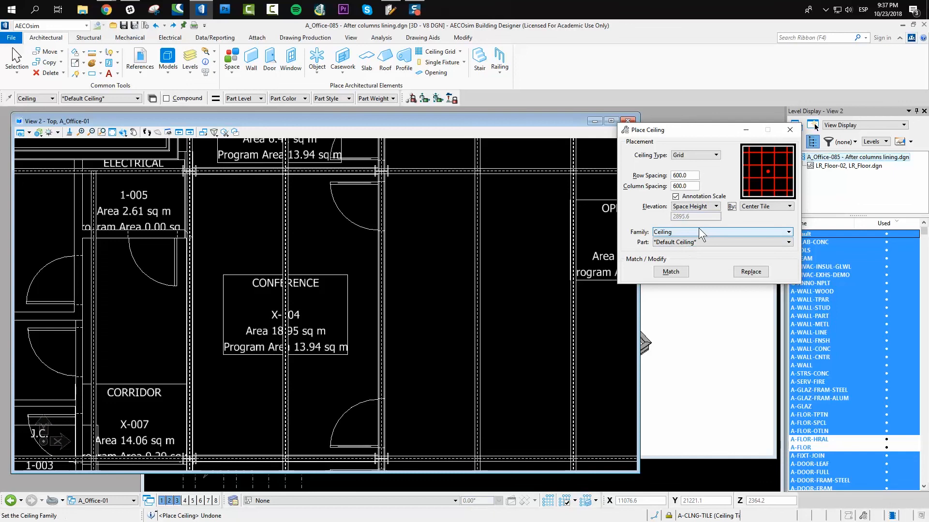
Set the ceiling part to AcousticalTile and place the grid ceiling in the conference room.
{"action": "left_click", "coordinate": [704, 243]}
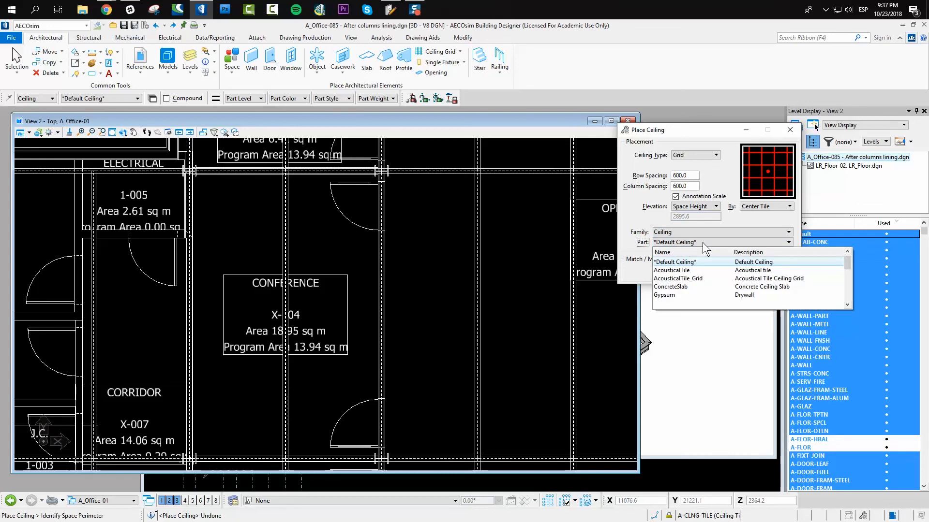
{"action": "left_click", "coordinate": [693, 270]}
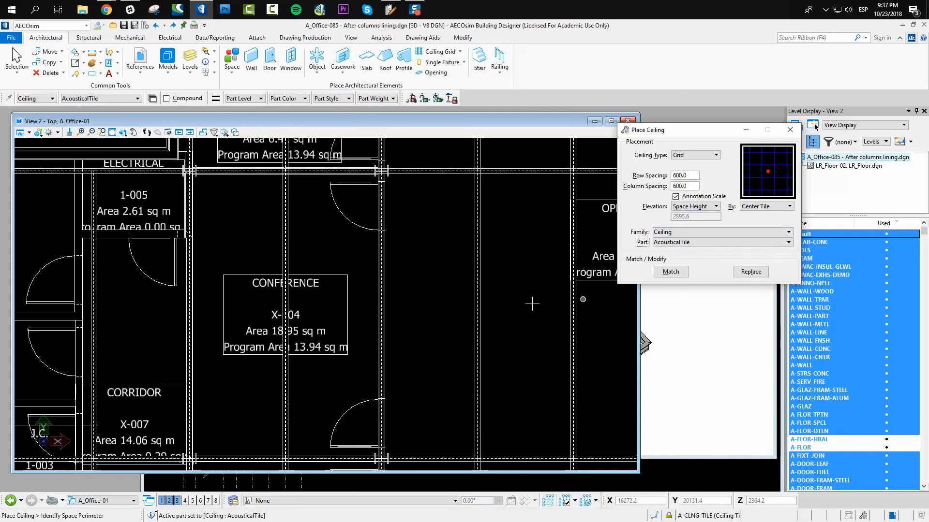
{"action": "left_click", "coordinate": [330, 274]}
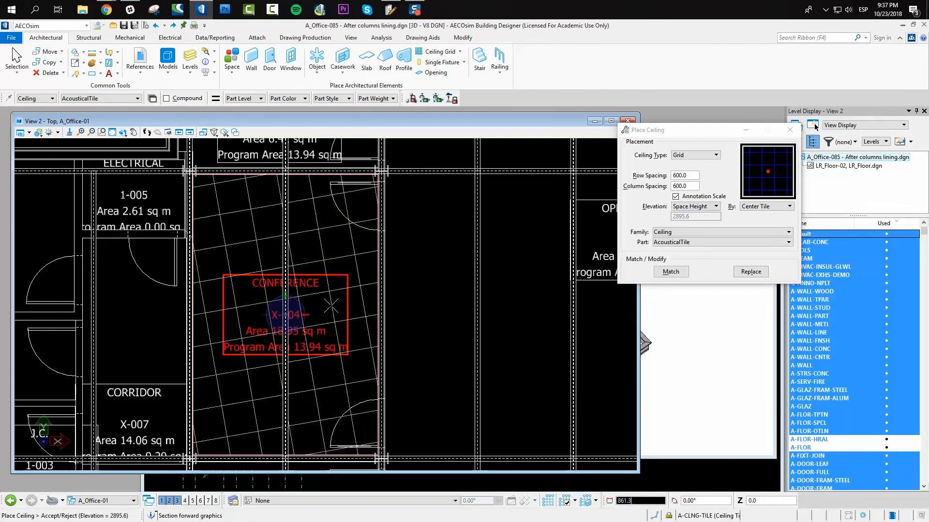
{"action": "left_click", "coordinate": [333, 314]}
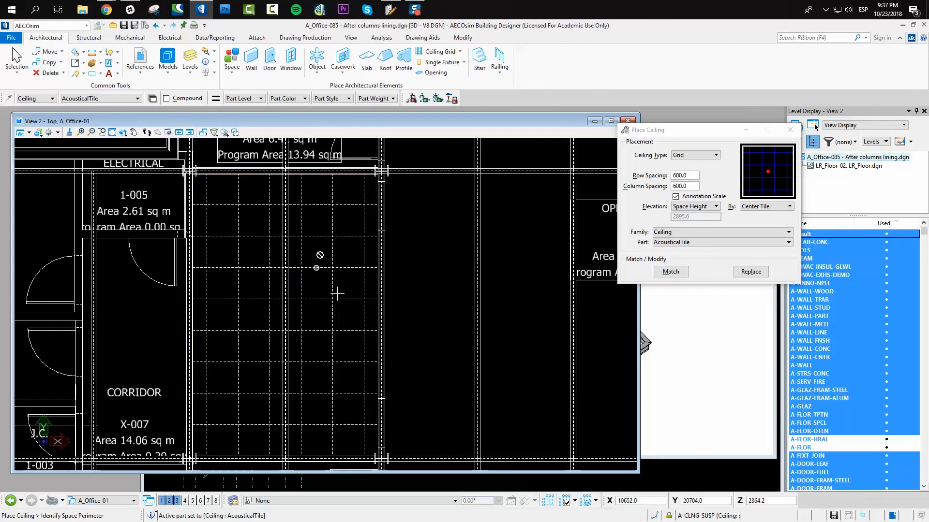
{"action": "scroll", "coordinate": [349, 297], "scroll_direction": "down", "scroll_amount": 2}
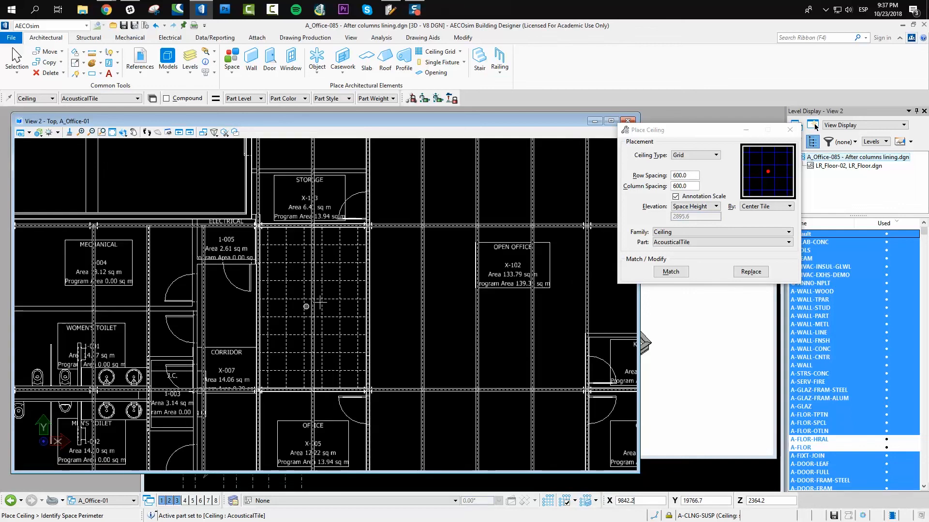
{"action": "scroll", "coordinate": [307, 307], "scroll_direction": "up", "scroll_amount": 2}
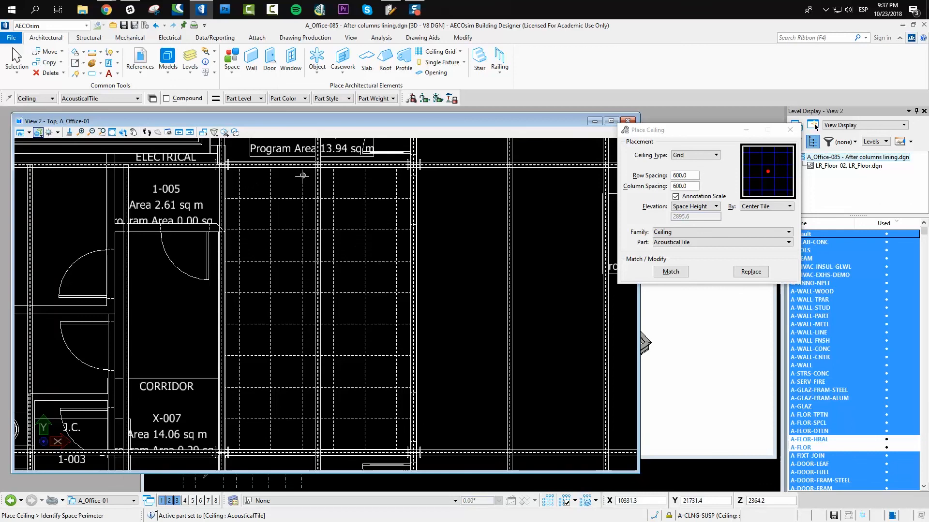
Bring the 3D view forward at the conference room ceiling and hide the A-FLOR-OTLN level there.
{"action": "left_click_drag", "start_coordinate": [668, 135], "coordinate": [798, 141]}
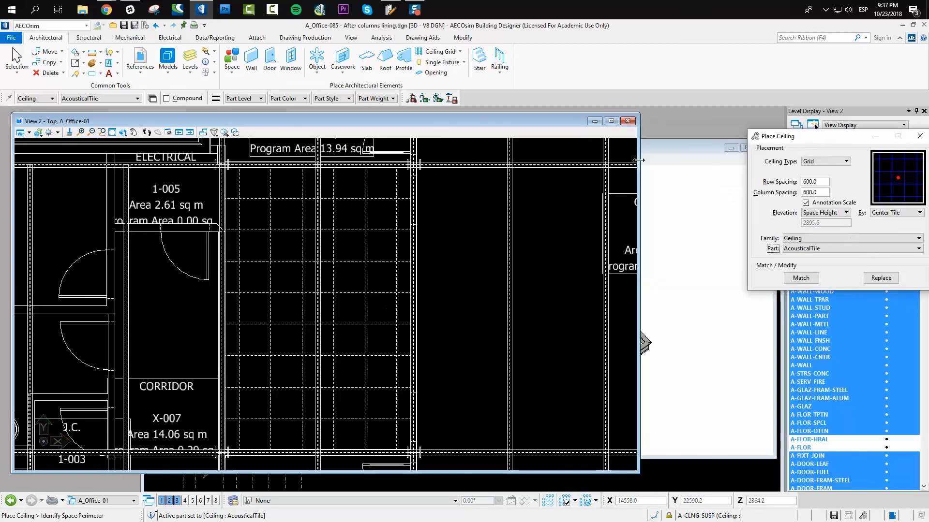
{"action": "left_click", "coordinate": [645, 153]}
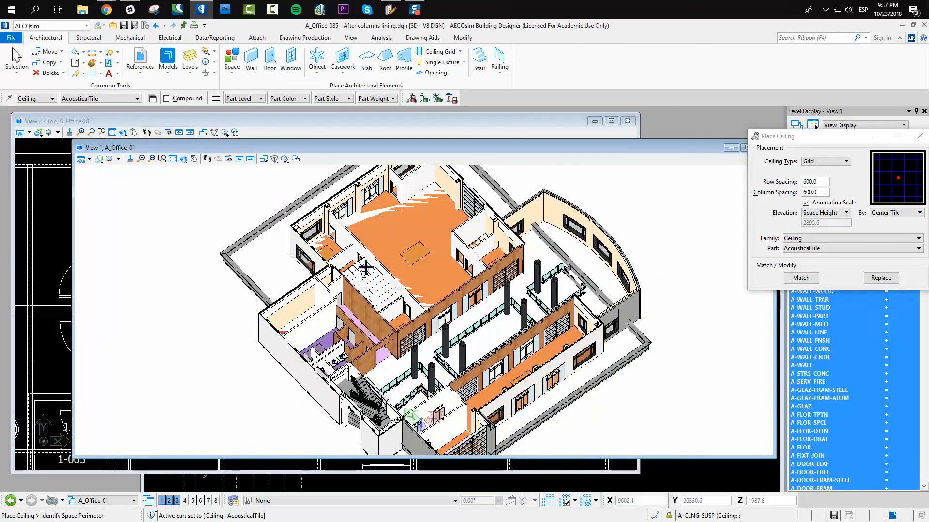
{"action": "scroll", "coordinate": [371, 276], "scroll_direction": "up", "scroll_amount": 5}
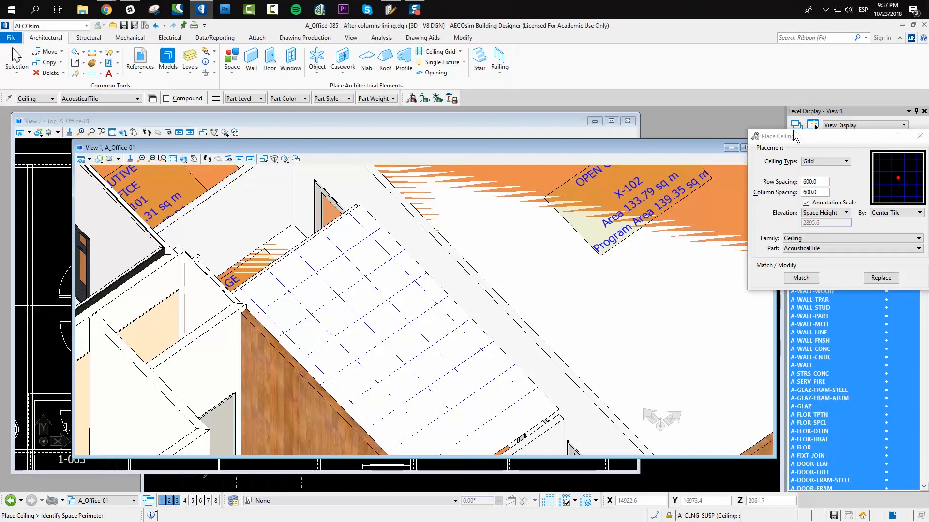
{"action": "left_click_drag", "start_coordinate": [796, 136], "coordinate": [610, 110]}
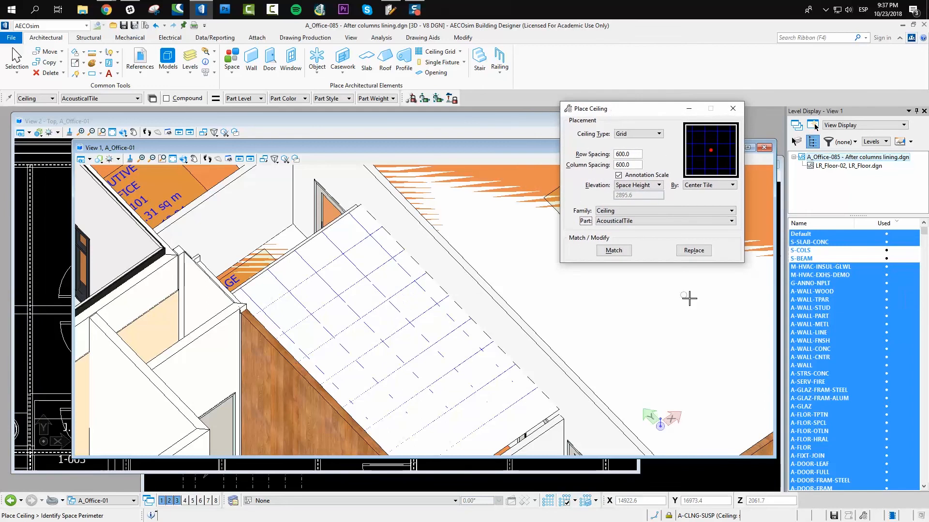
{"action": "left_click", "coordinate": [813, 432]}
{"action": "scroll", "coordinate": [390, 288], "scroll_direction": "down", "scroll_amount": 2}
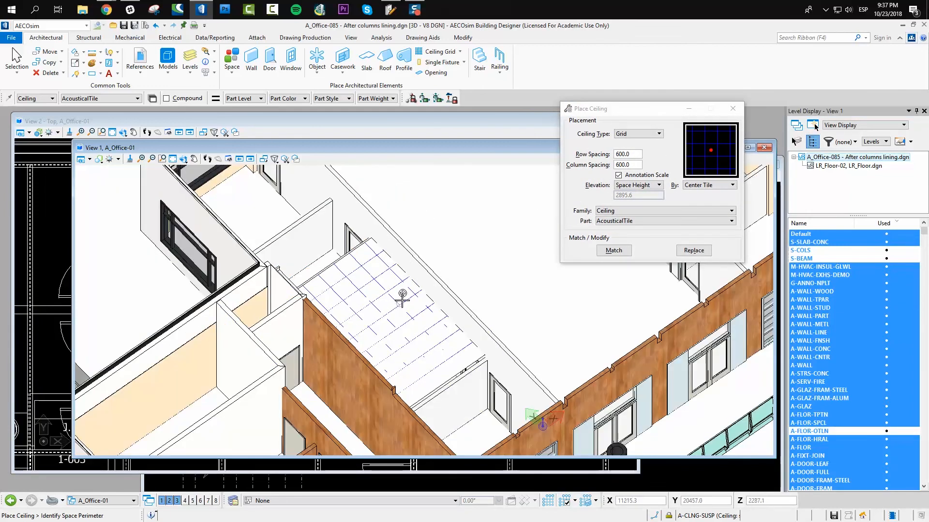
Select the conference room ceiling in the 3D view and inspect its building element information.
{"action": "left_click", "coordinate": [14, 60]}
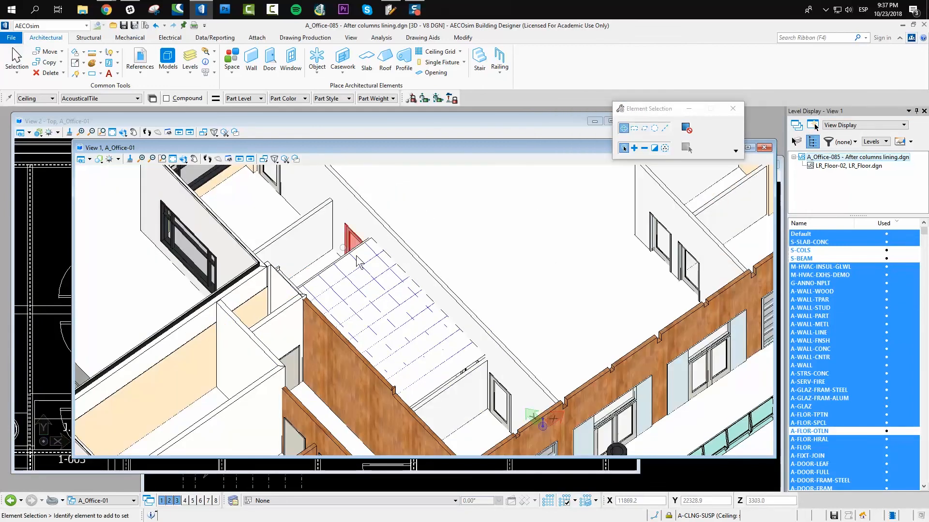
{"action": "left_click", "coordinate": [386, 258]}
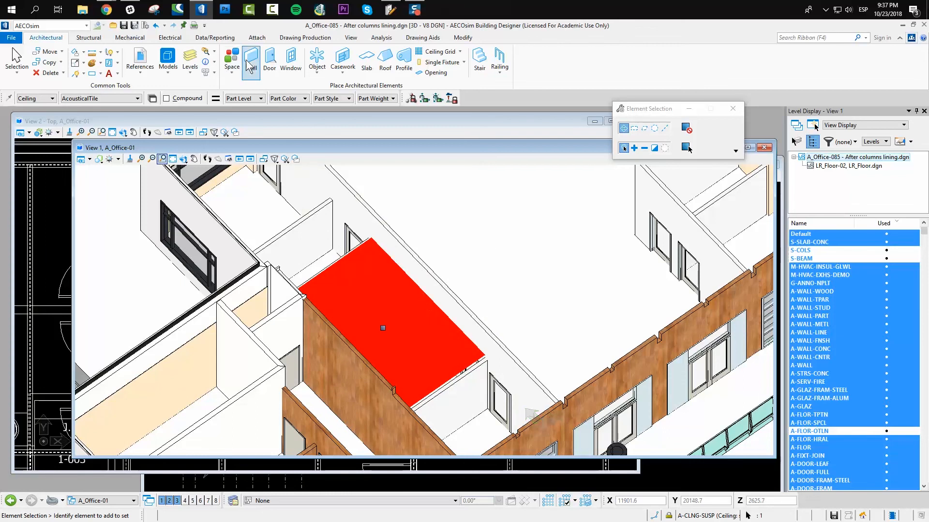
{"action": "left_click", "coordinate": [205, 62]}
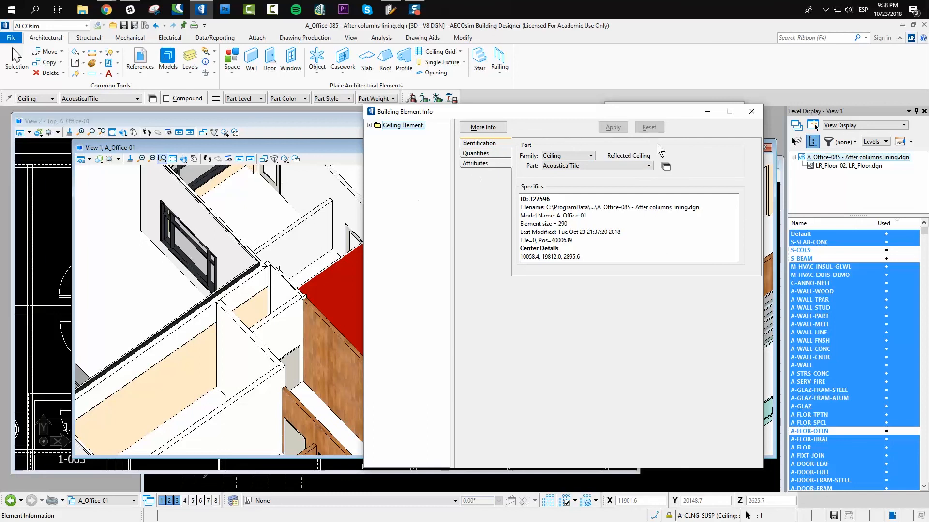
{"action": "left_click", "coordinate": [752, 111]}
Delete the acoustical tile grid ceiling from the conference room, working in the plan view.
{"action": "left_click", "coordinate": [417, 326]}
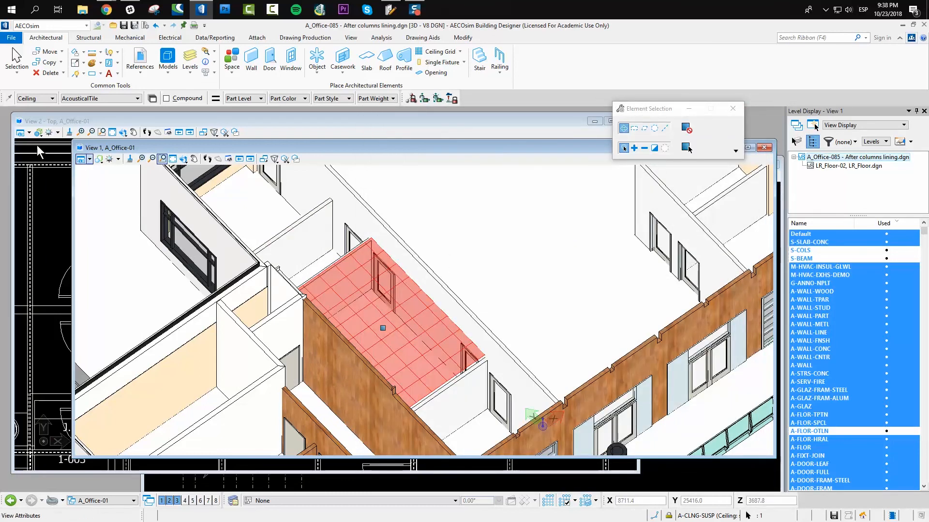
{"action": "left_click", "coordinate": [34, 199]}
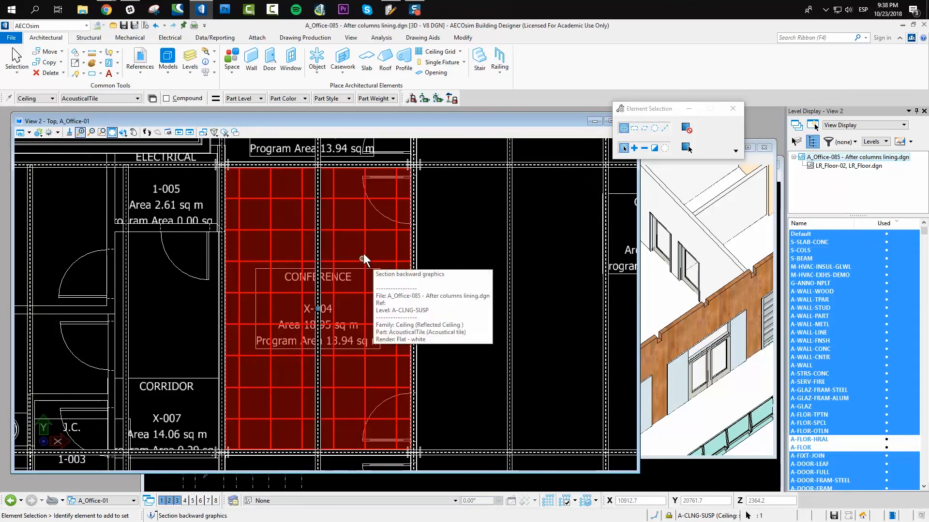
{"action": "key", "text": "Delete"}
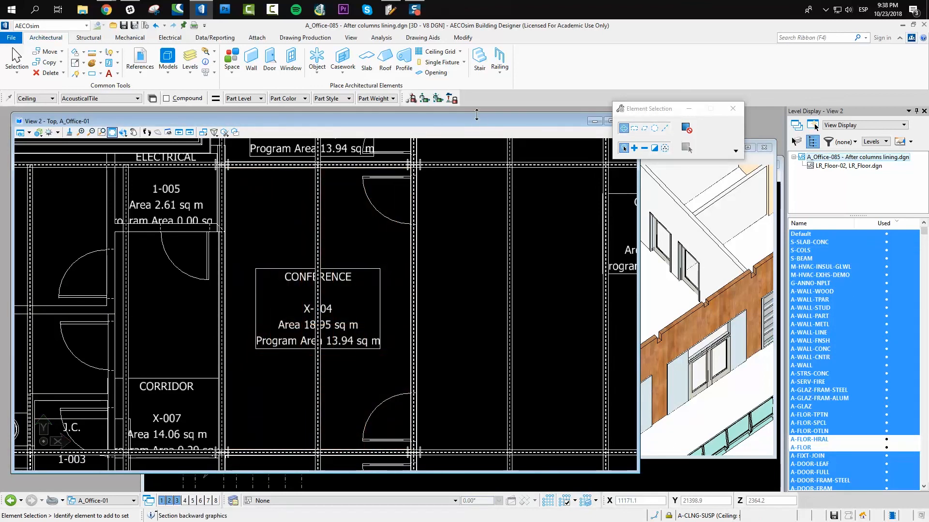
Start the Ceiling Form command and set the slab offset to 3000, keeping the height of 13.
{"action": "left_click", "coordinate": [460, 52]}
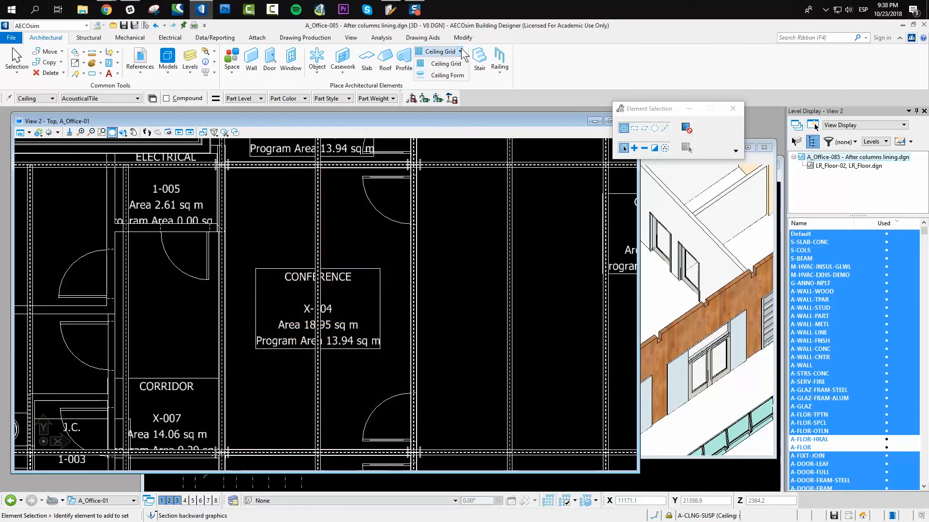
{"action": "left_click", "coordinate": [446, 75]}
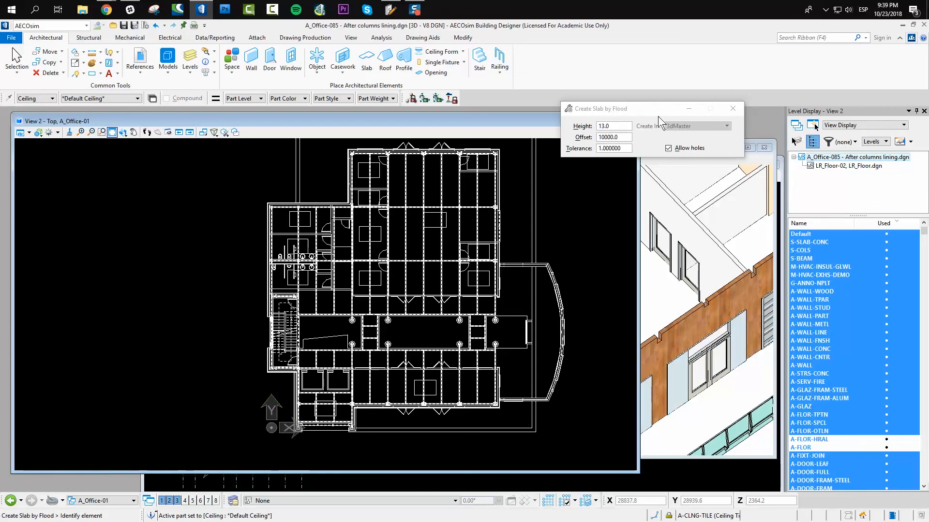
{"action": "left_click", "coordinate": [572, 128]}
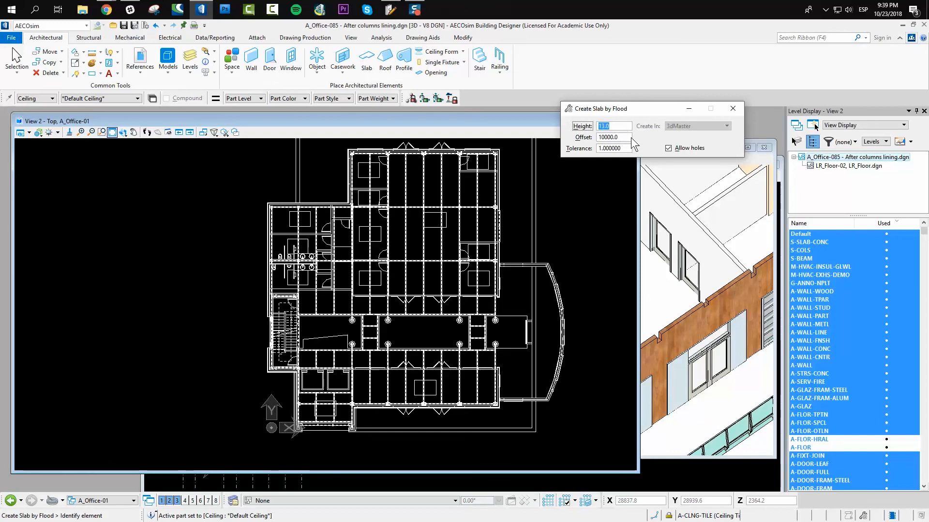
{"action": "key", "text": "Tab"}
{"action": "type", "text": "3000"}
{"action": "key", "text": "Tab"}
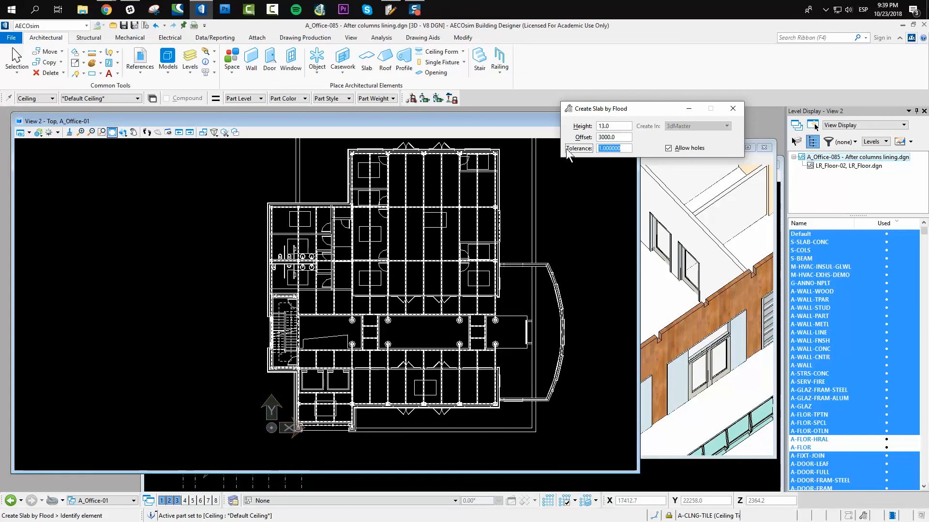
In the plan view, hide the S-SLAB-CONC, S-COLS, S-BEAM, G-ANNO-NPLT and A-FLOR-OTLN levels and show A-FLOR-HRAL and A-FLOR.
{"action": "left_click_drag", "start_coordinate": [825, 249], "coordinate": [830, 263]}
{"action": "left_click", "coordinate": [827, 247]}
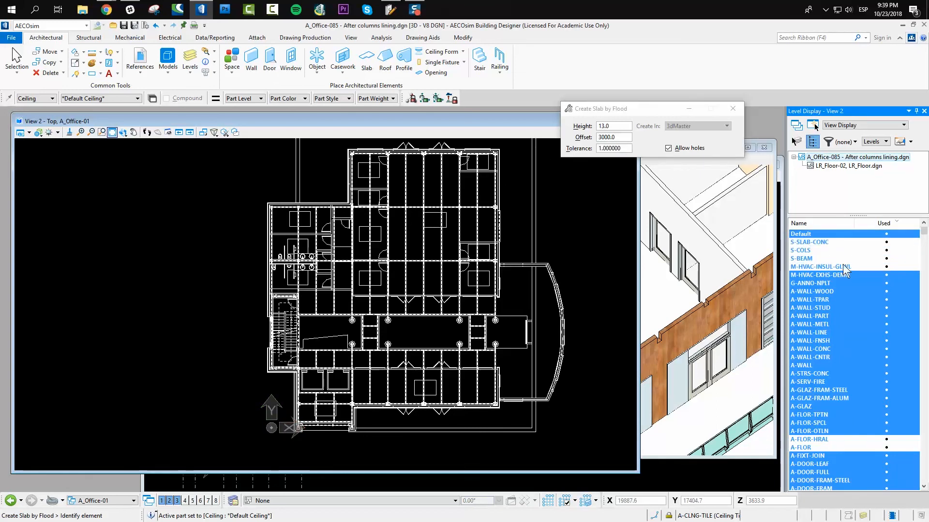
{"action": "left_click", "coordinate": [113, 133]}
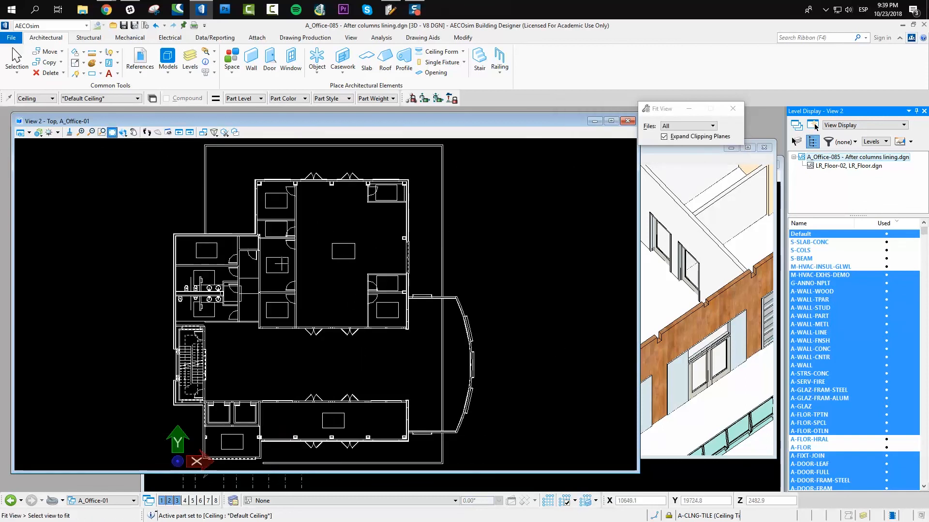
{"action": "left_click", "coordinate": [825, 432]}
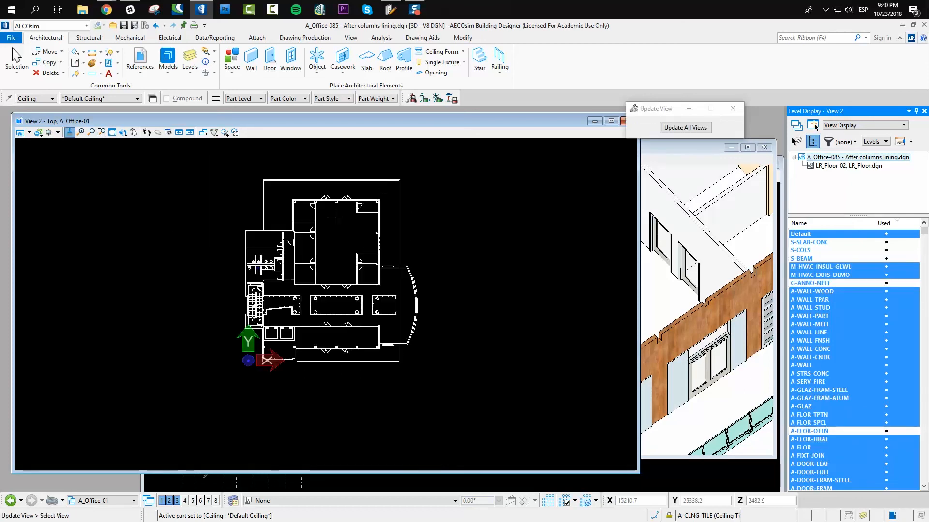
{"action": "scroll", "coordinate": [334, 218], "scroll_direction": "up", "scroll_amount": 3}
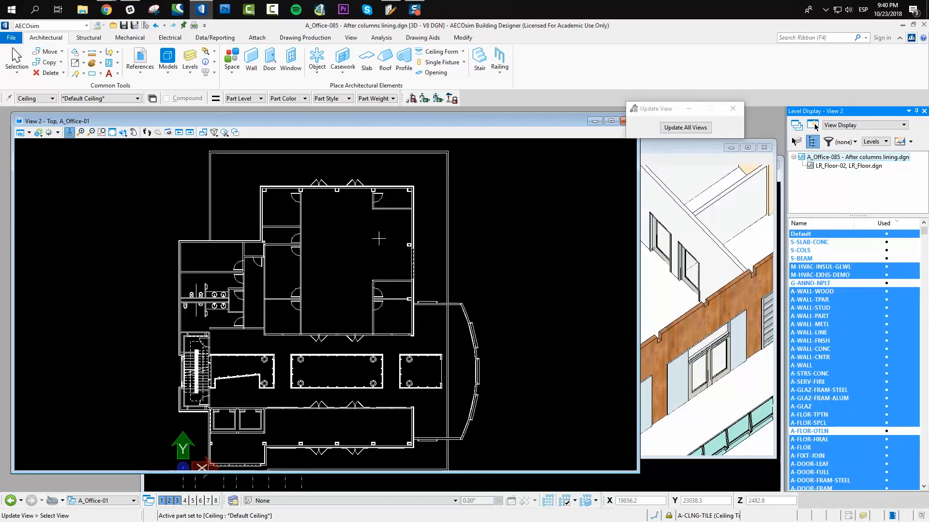
{"action": "scroll", "coordinate": [388, 218], "scroll_direction": "up", "scroll_amount": 3}
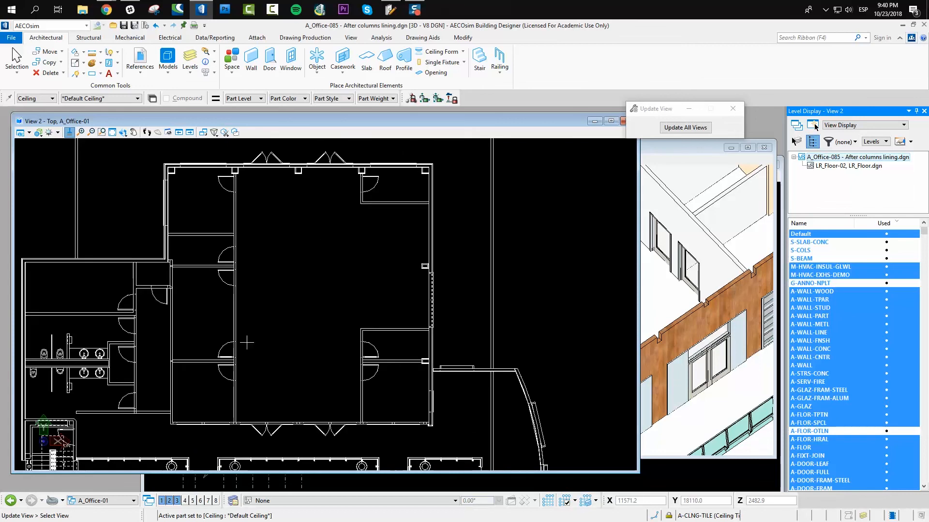
Create a ceiling by flood in the large central room, with height 13 and offset 3000.
{"action": "left_click", "coordinate": [460, 55]}
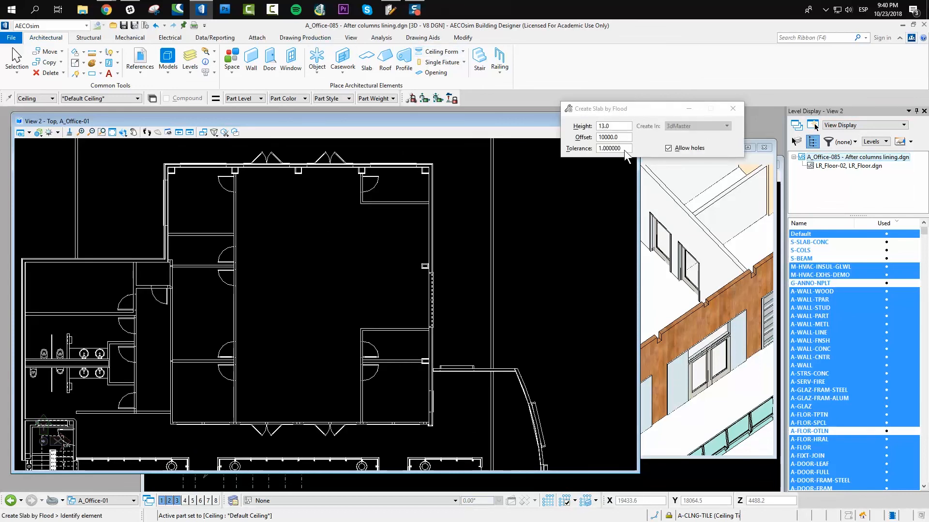
{"action": "left_click_drag", "start_coordinate": [625, 140], "coordinate": [550, 147]}
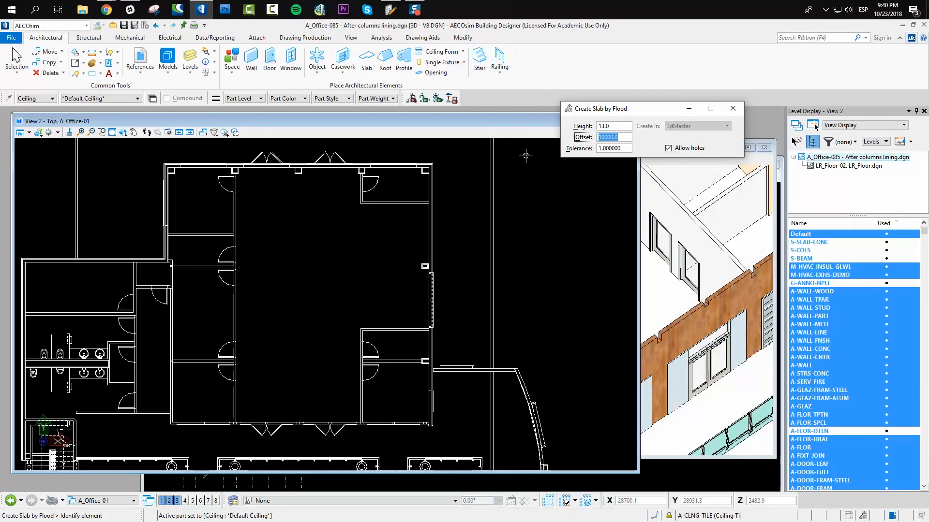
{"action": "type", "text": "3000"}
{"action": "key", "text": "Tab"}
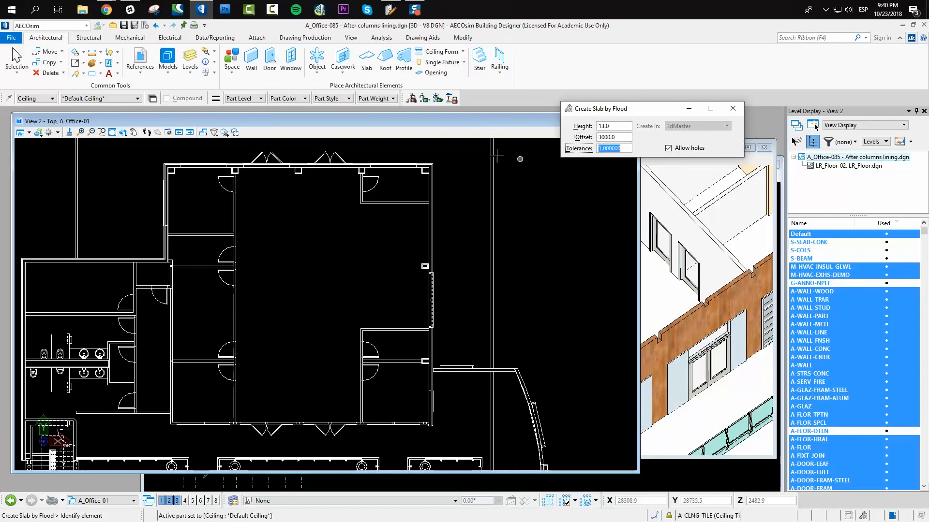
{"action": "left_click", "coordinate": [307, 275]}
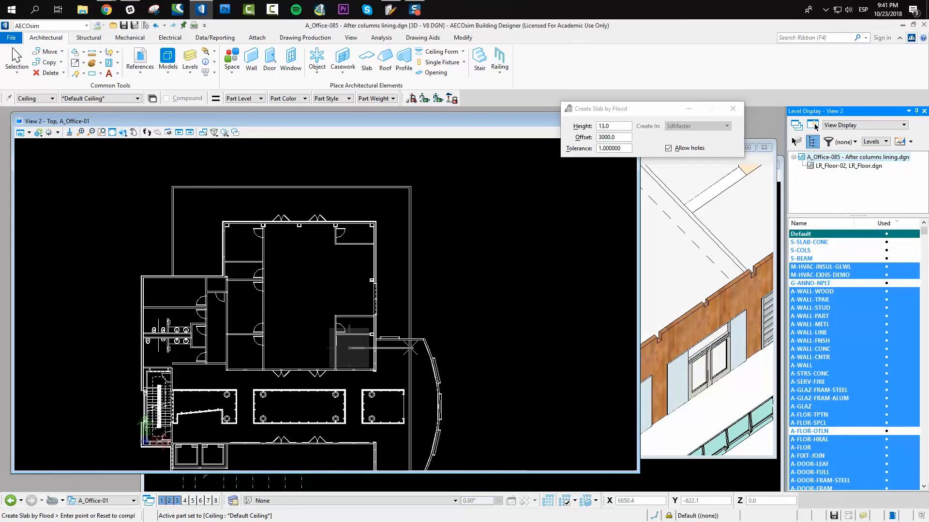
Flood a ceiling at offset 3000 in the middle room along the west side of the large central room.
{"action": "left_click", "coordinate": [415, 10]}
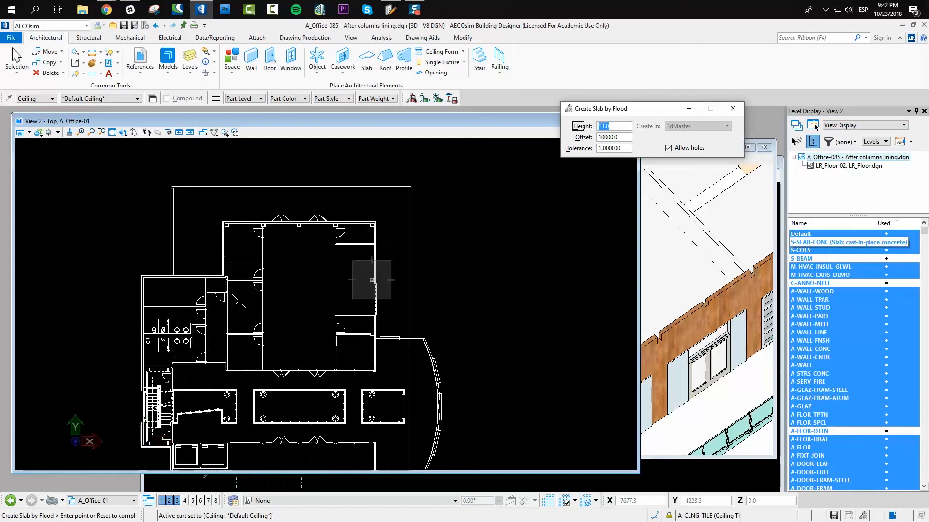
{"action": "scroll", "coordinate": [373, 276], "scroll_direction": "up", "scroll_amount": 3}
{"action": "scroll", "coordinate": [384, 296], "scroll_direction": "down", "scroll_amount": 2}
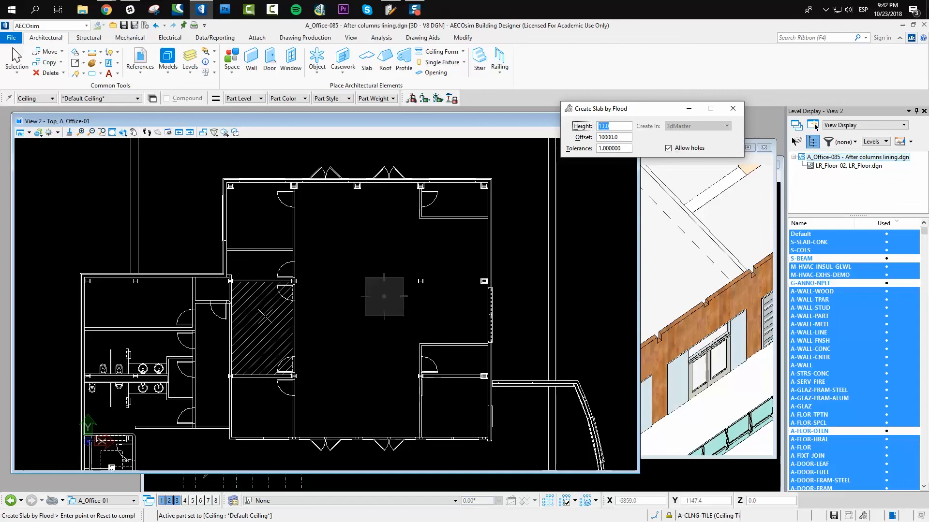
{"action": "left_click", "coordinate": [622, 137]}
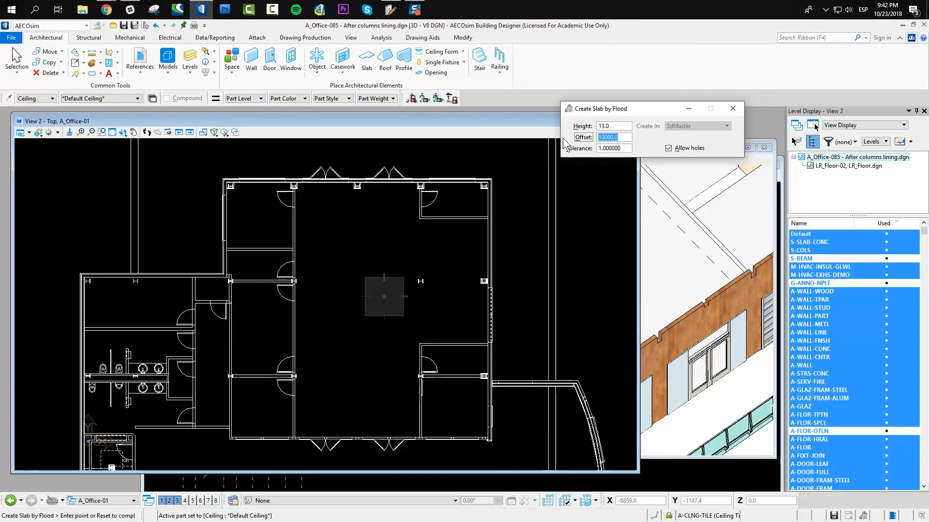
{"action": "type", "text": "3000"}
{"action": "key", "text": "Tab"}
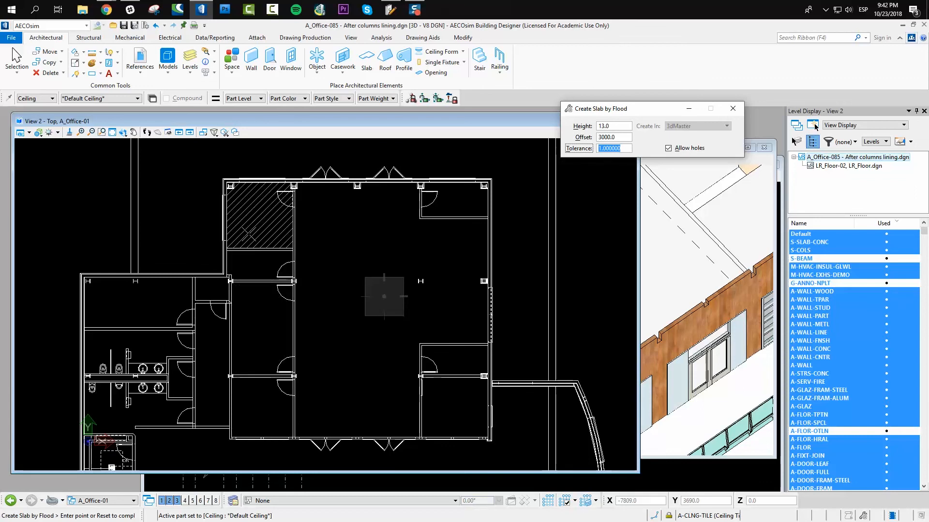
{"action": "left_click", "coordinate": [257, 330]}
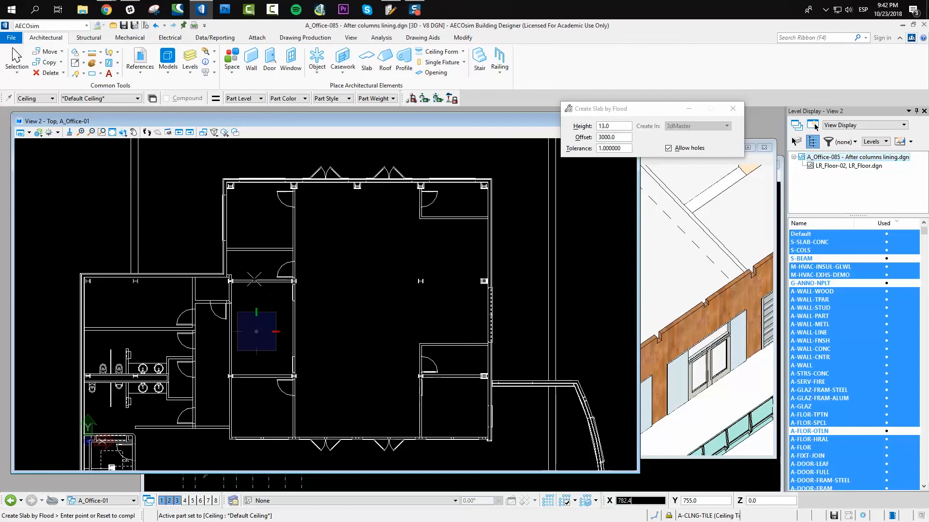
Examine the new room ceiling in the 3D view, checking its thickness and how its edge sits against the partition walls.
{"action": "left_click", "coordinate": [780, 163]}
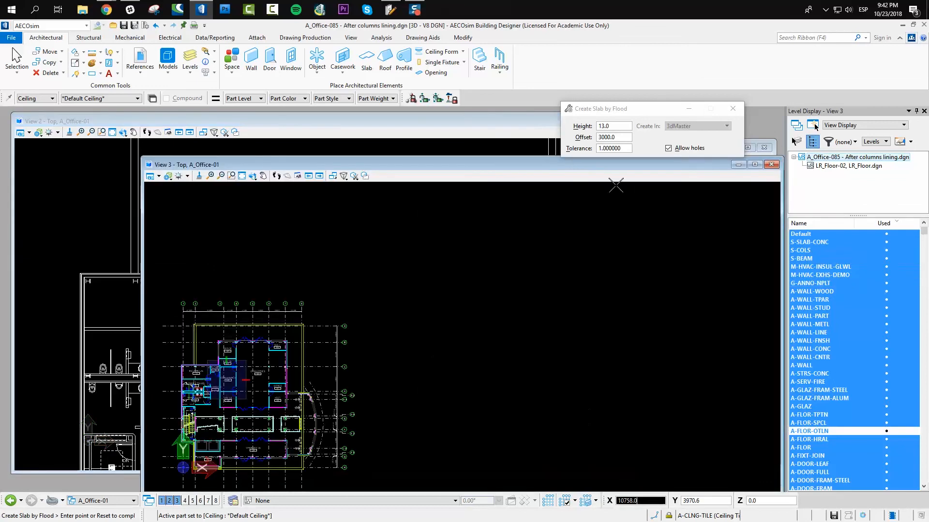
{"action": "left_click", "coordinate": [741, 165]}
{"action": "left_click_drag", "start_coordinate": [598, 110], "coordinate": [798, 107]}
{"action": "left_click", "coordinate": [659, 147]}
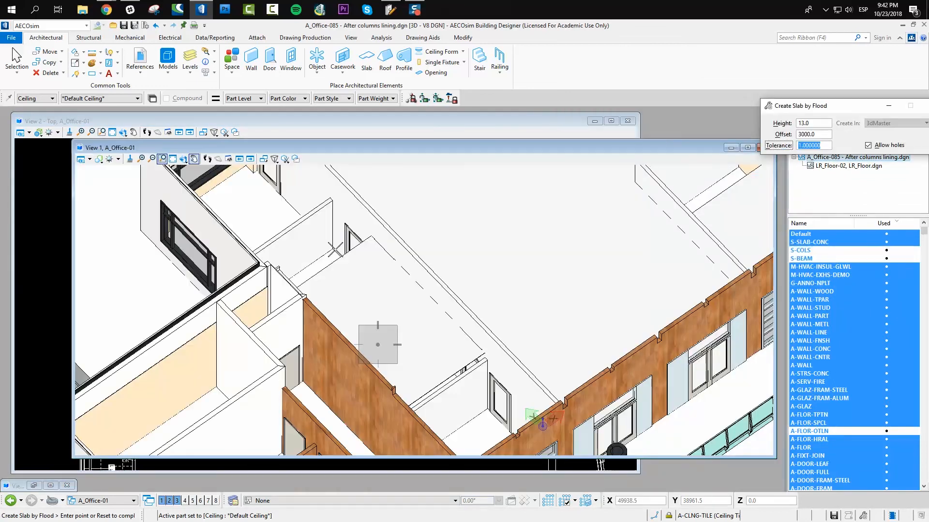
{"action": "scroll", "coordinate": [396, 270], "scroll_direction": "down", "scroll_amount": 3}
{"action": "scroll", "coordinate": [390, 291], "scroll_direction": "up", "scroll_amount": 2}
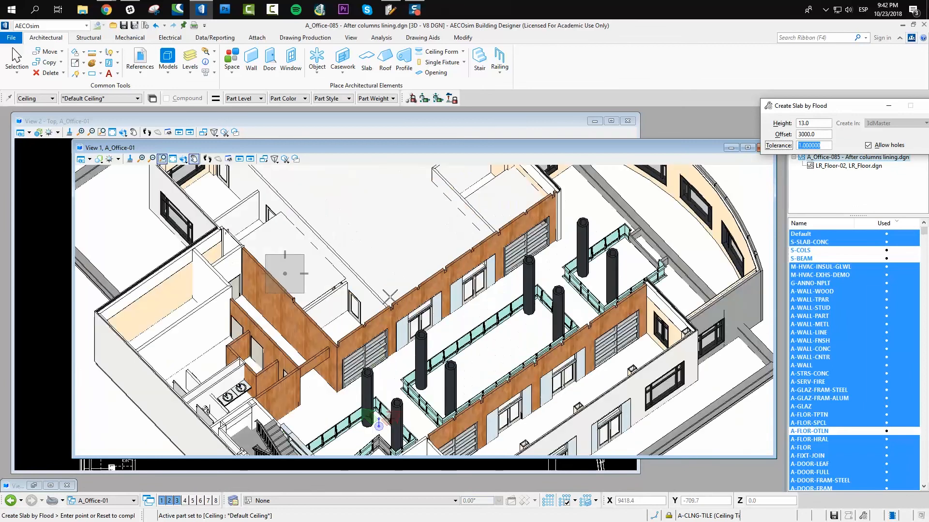
{"action": "scroll", "coordinate": [309, 275], "scroll_direction": "up", "scroll_amount": 2}
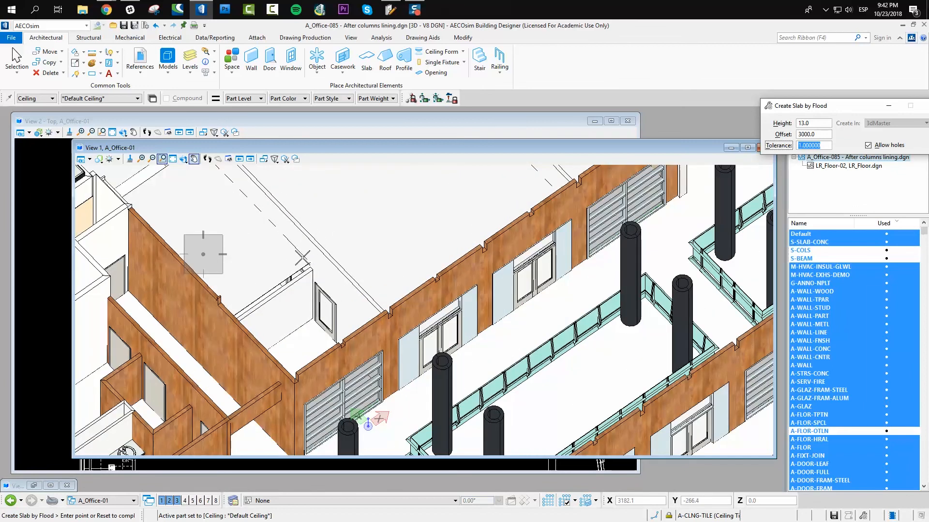
{"action": "scroll", "coordinate": [304, 267], "scroll_direction": "up", "scroll_amount": 4}
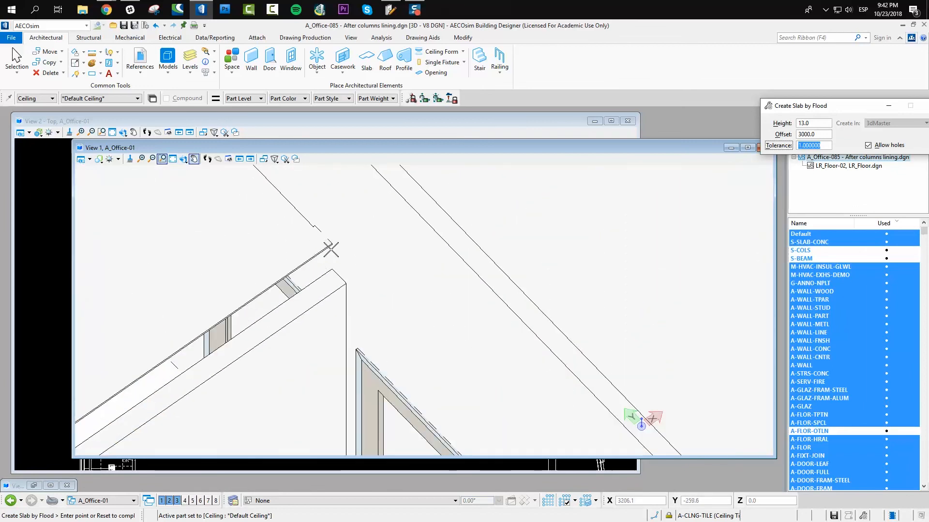
{"action": "scroll", "coordinate": [329, 243], "scroll_direction": "up", "scroll_amount": 1}
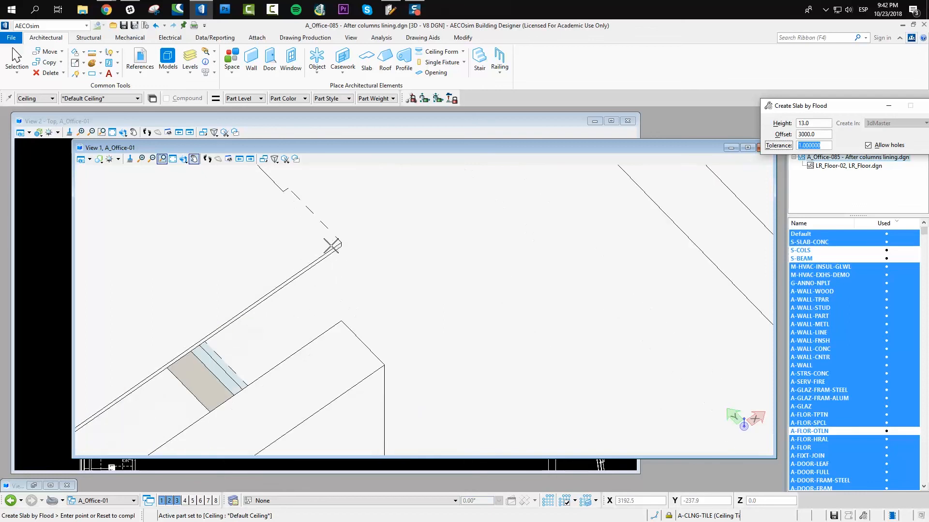
{"action": "scroll", "coordinate": [249, 276], "scroll_direction": "down", "scroll_amount": 3}
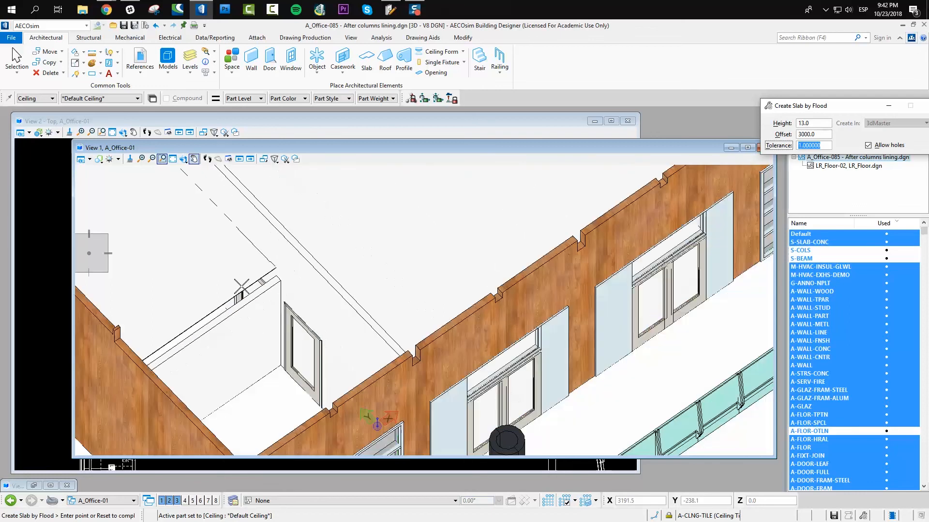
{"action": "scroll", "coordinate": [218, 306], "scroll_direction": "down", "scroll_amount": 6}
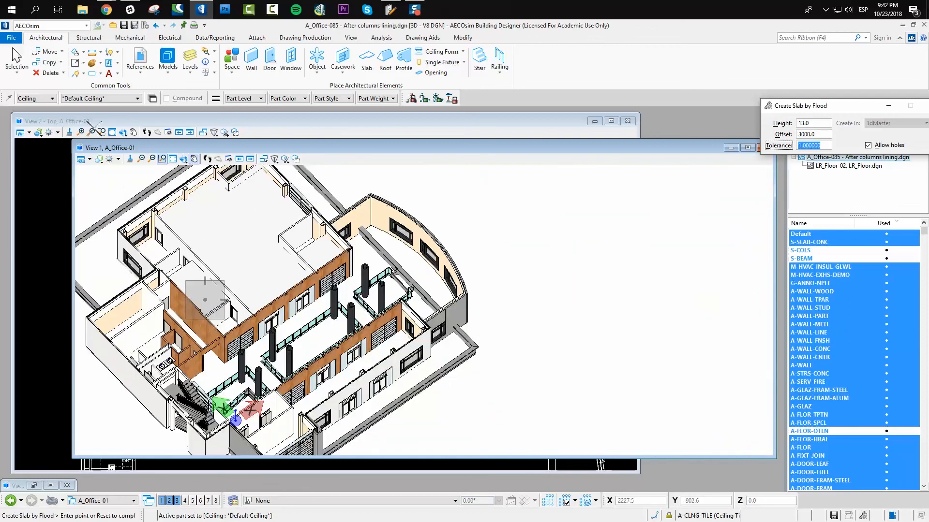
In the plan view, flood a ceiling at offset 2500 in the room directly south of the one just covered.
{"action": "left_click", "coordinate": [99, 122]}
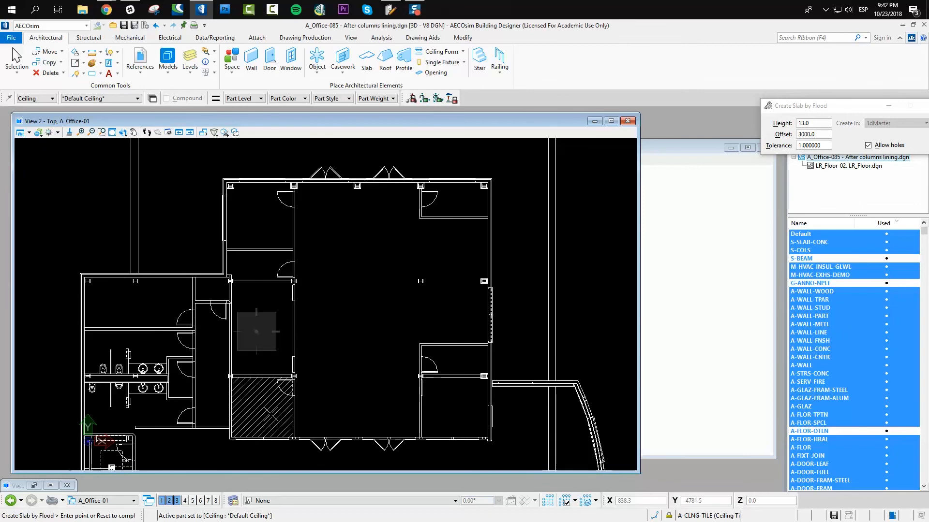
{"action": "left_click", "coordinate": [762, 132]}
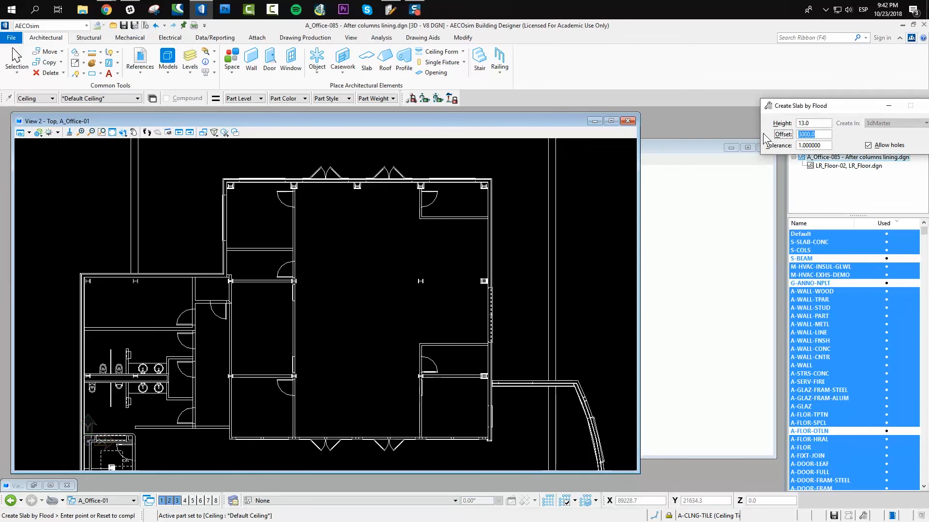
{"action": "type", "text": "2500"}
{"action": "key", "text": "Tab"}
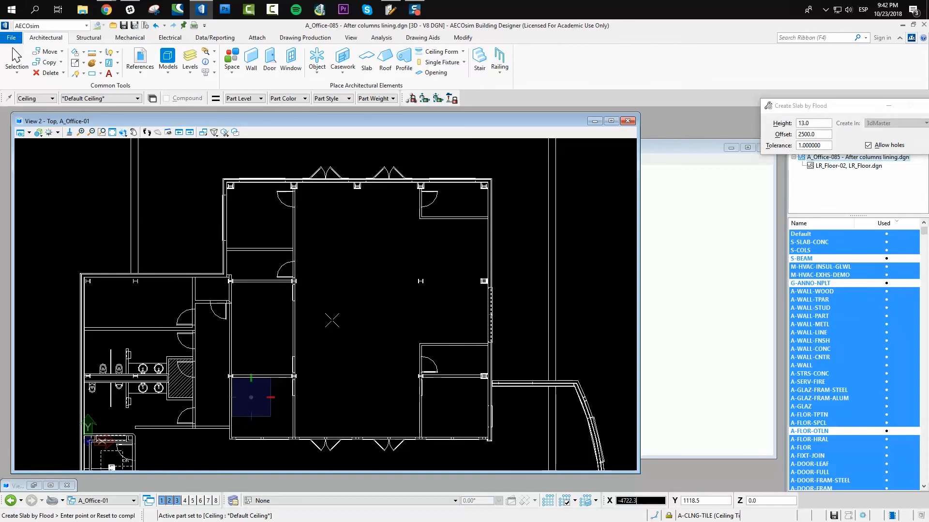
Flood a ceiling at offset 2200 in the corridor between the restrooms and the west rooms.
{"action": "double_click", "coordinate": [815, 134]}
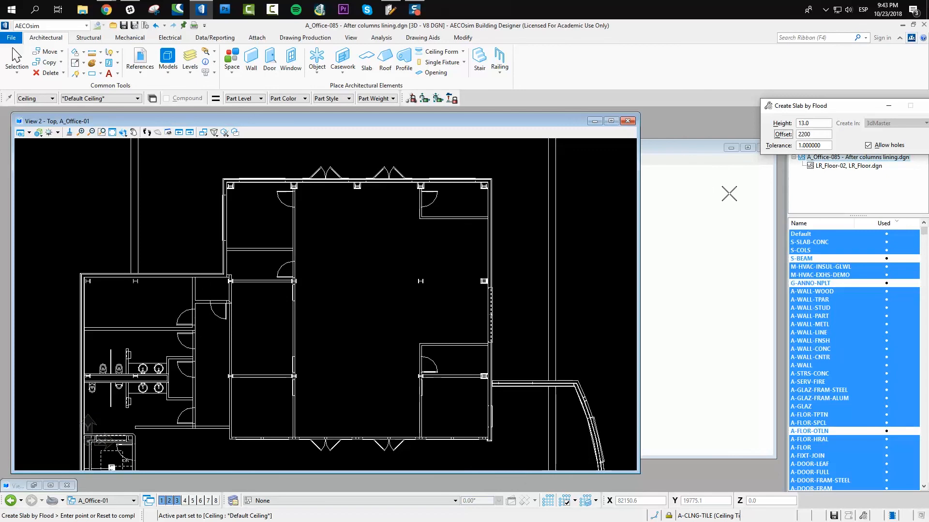
{"action": "key", "text": "Tab"}
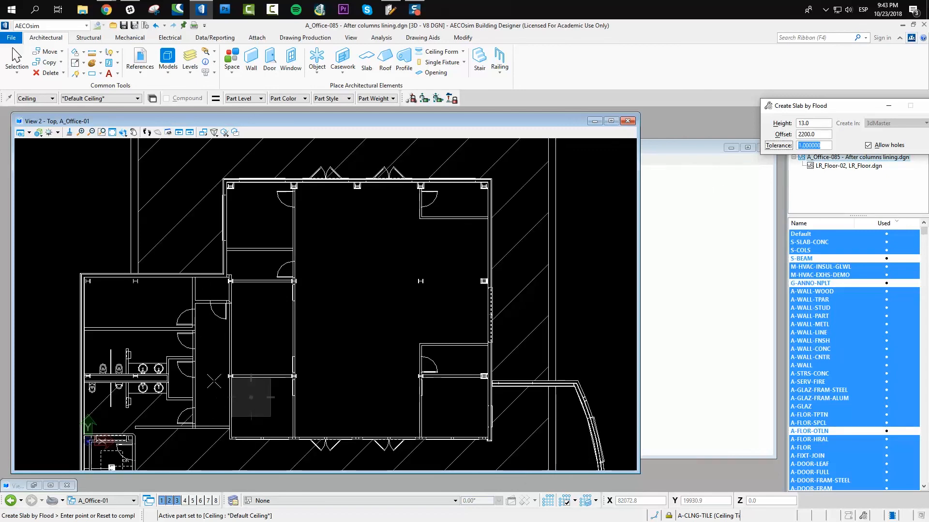
{"action": "left_click", "coordinate": [206, 385]}
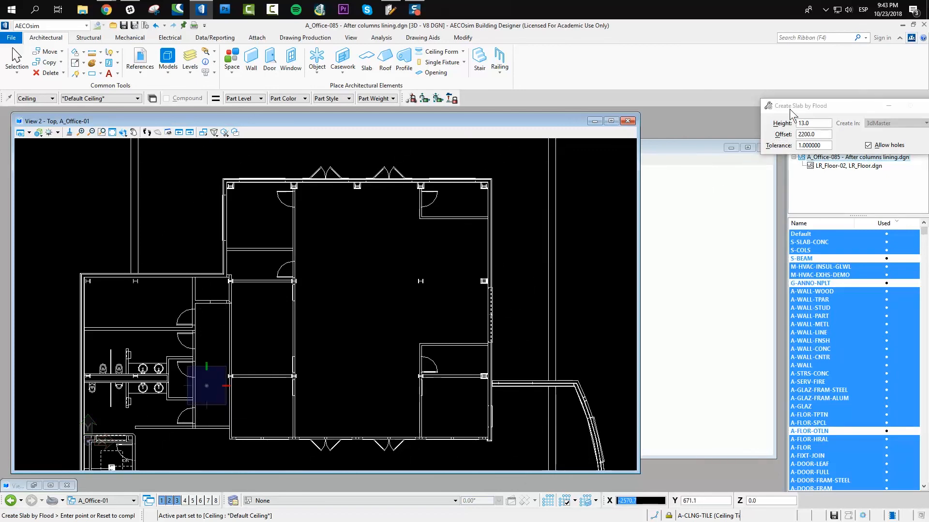
Examine the corridor ceiling and its height relative to the neighbouring room ceilings in the 3D view.
{"action": "left_click", "coordinate": [648, 145]}
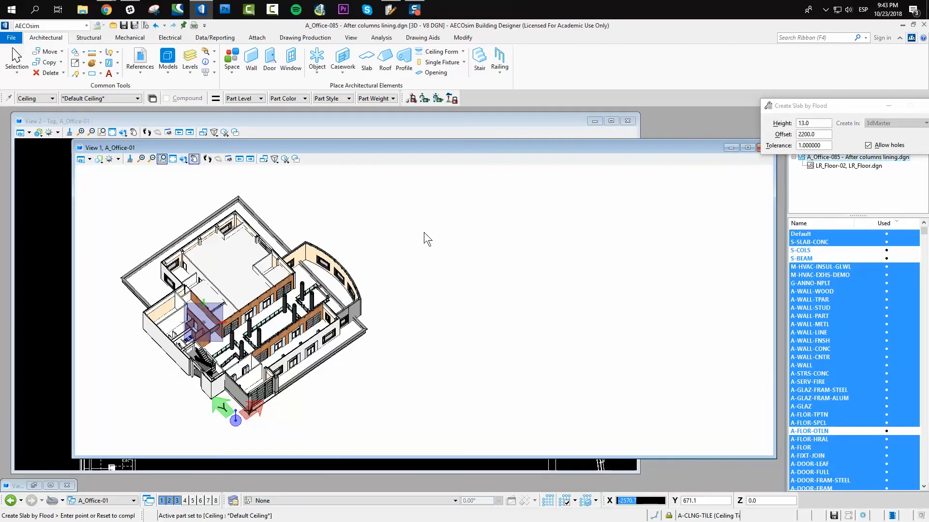
{"action": "scroll", "coordinate": [204, 323], "scroll_direction": "up", "scroll_amount": 3}
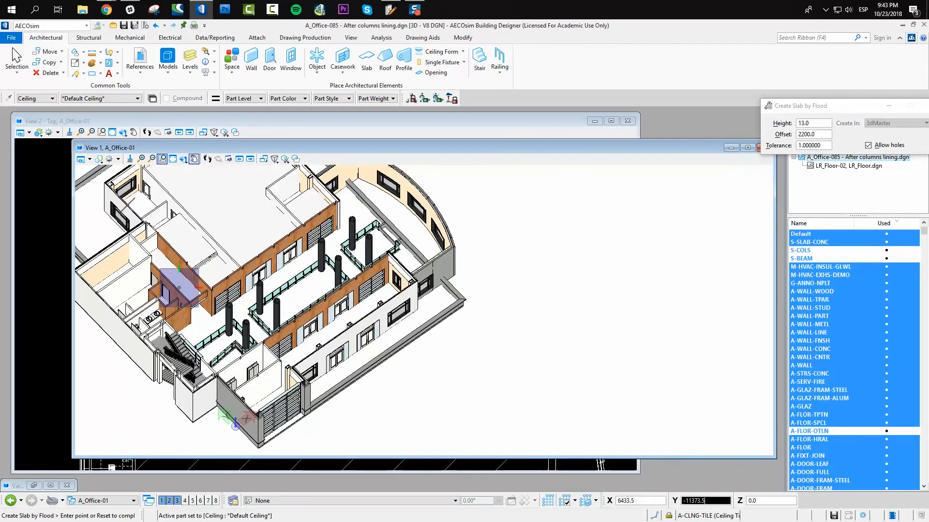
{"action": "scroll", "coordinate": [193, 333], "scroll_direction": "up", "scroll_amount": 2}
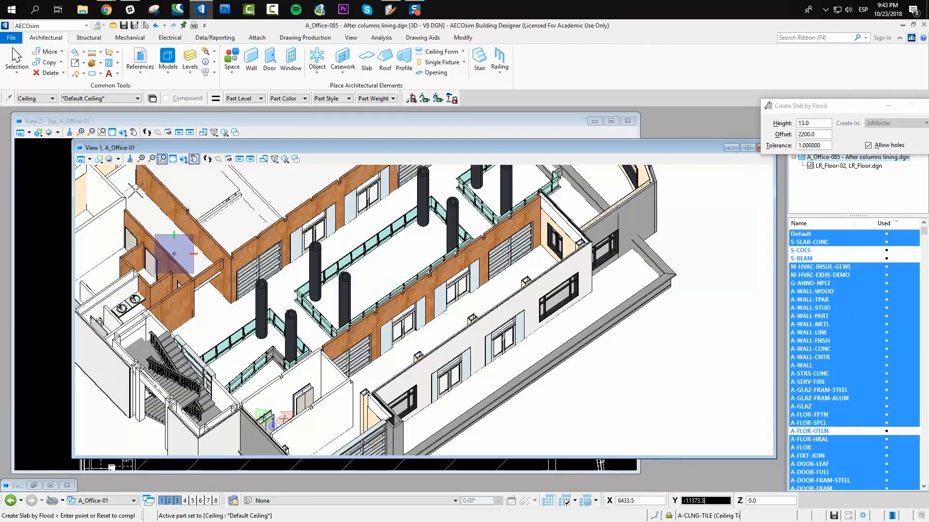
{"action": "scroll", "coordinate": [186, 330], "scroll_direction": "up", "scroll_amount": 2}
{"action": "scroll", "coordinate": [165, 196], "scroll_direction": "down", "scroll_amount": 5}
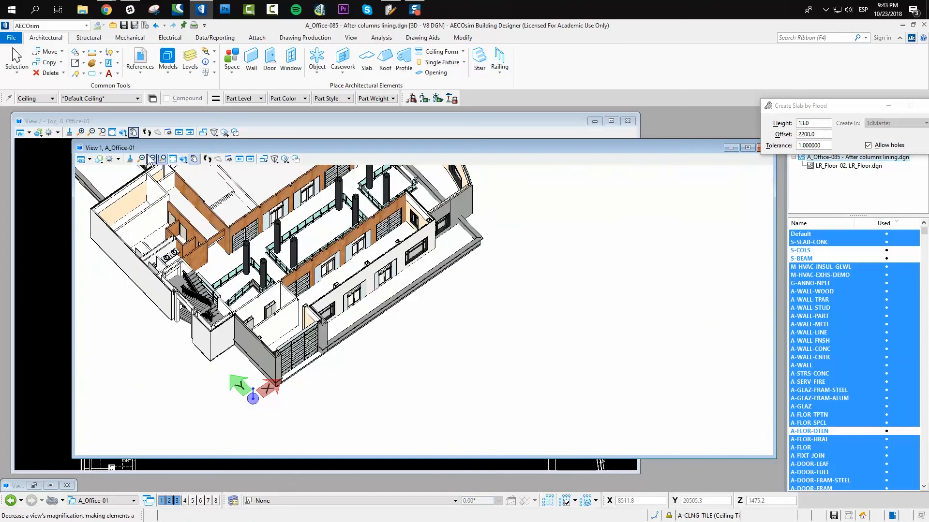
{"action": "left_click", "coordinate": [173, 159]}
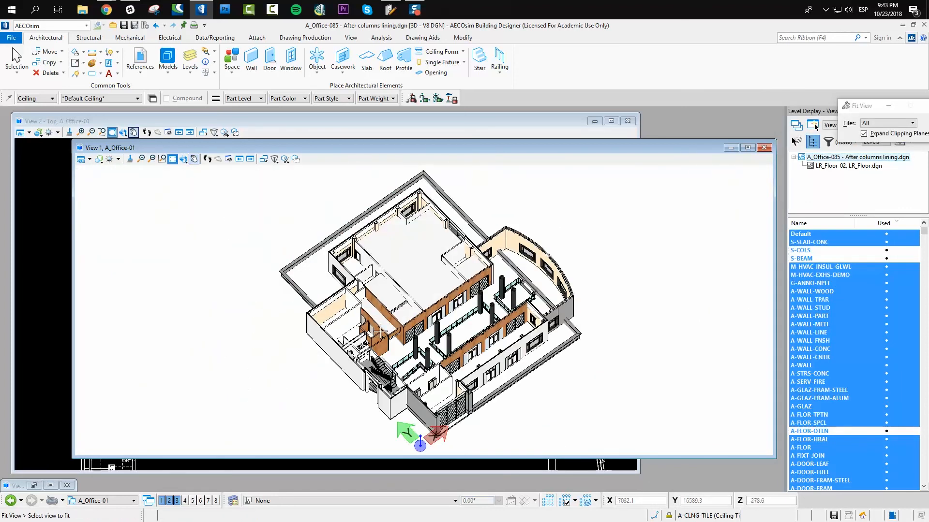
{"action": "scroll", "coordinate": [366, 295], "scroll_direction": "up", "scroll_amount": 4}
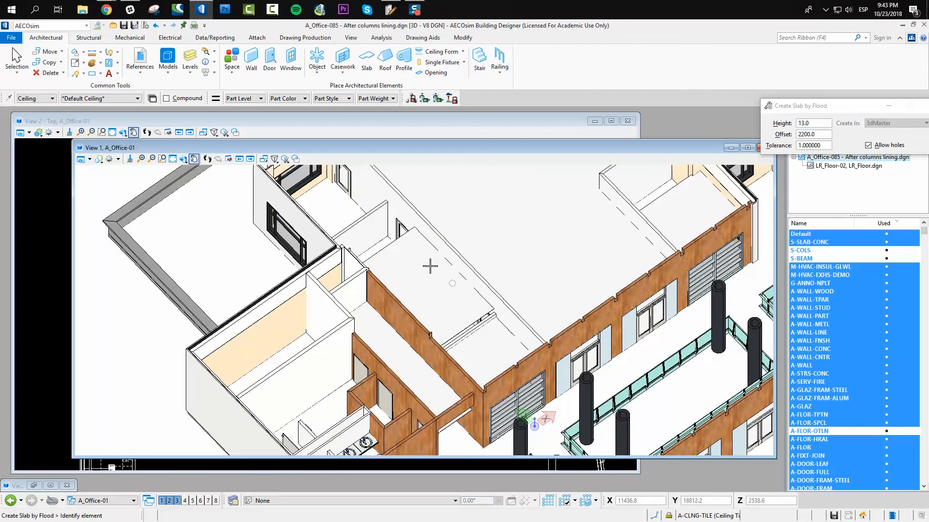
Shorten the plywood corridor wall where it meets the crossing partition, using Extend Linear Form with the Add Distance method.
{"action": "left_click", "coordinate": [17, 58]}
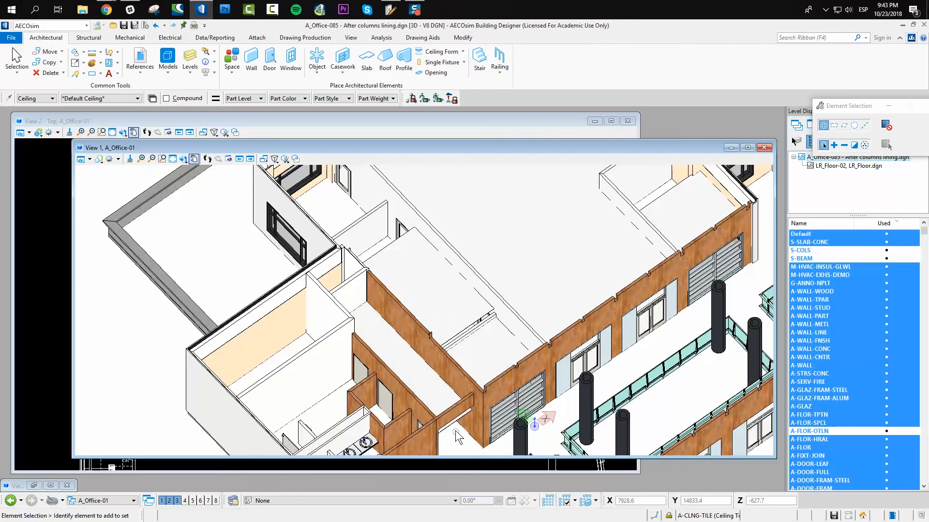
{"action": "scroll", "coordinate": [455, 418], "scroll_direction": "up", "scroll_amount": 5}
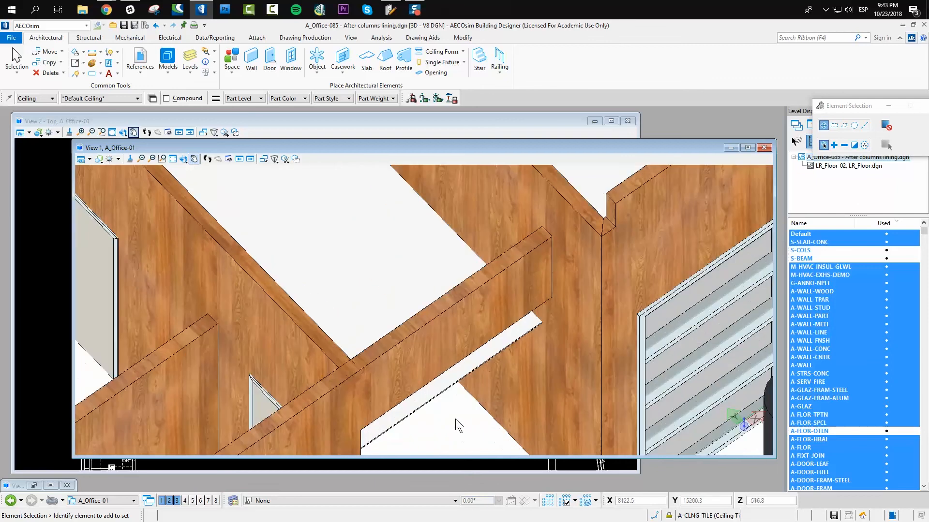
{"action": "left_click", "coordinate": [471, 358]}
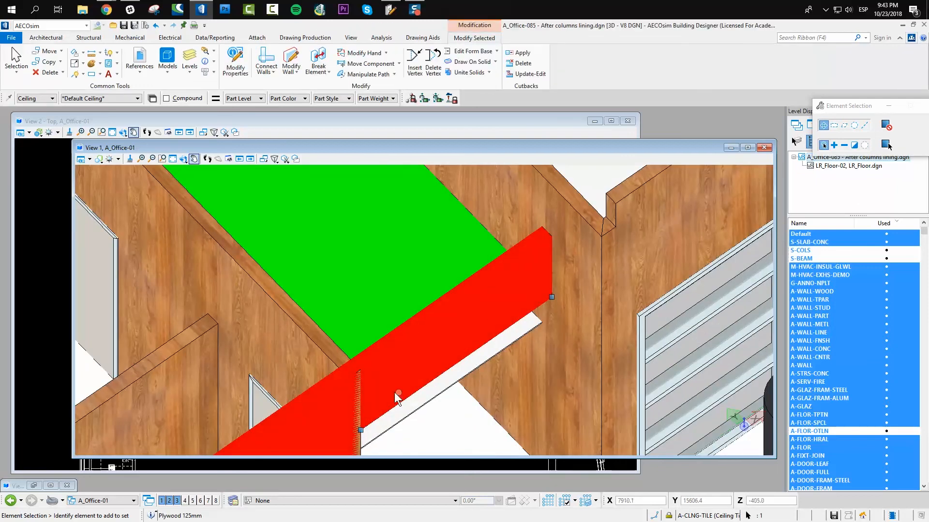
{"action": "left_click", "coordinate": [291, 60]}
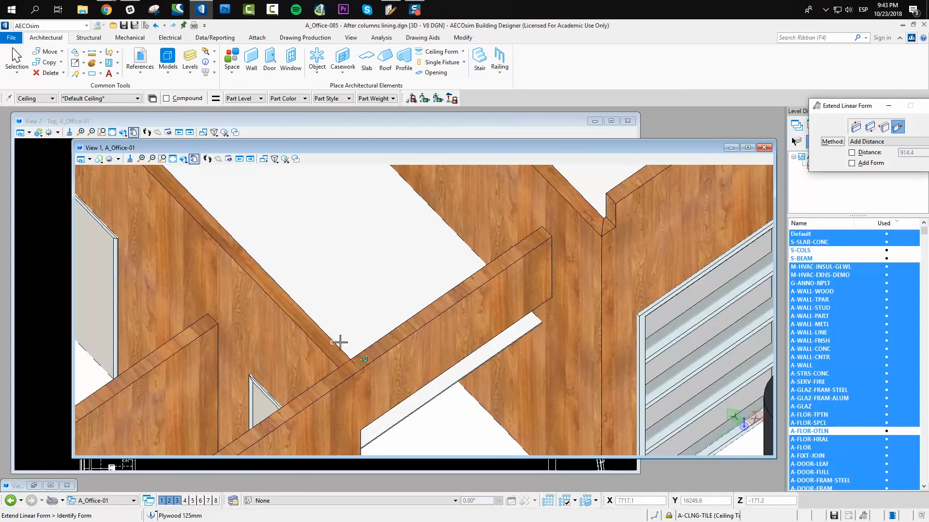
{"action": "left_click", "coordinate": [333, 361]}
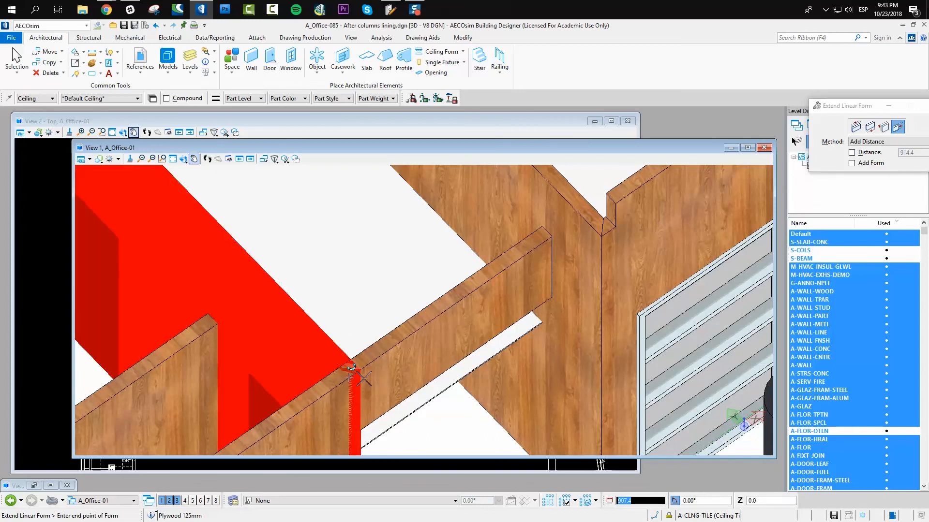
{"action": "left_click", "coordinate": [355, 357]}
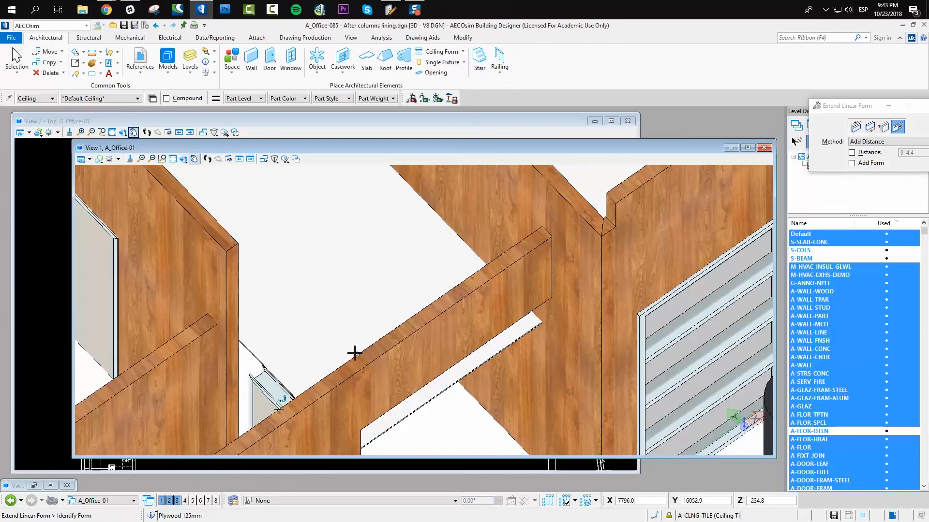
Undo the last Extend Linear Form change to the plywood corridor wall at the crossing partition.
{"action": "key", "text": "ctrl+z"}
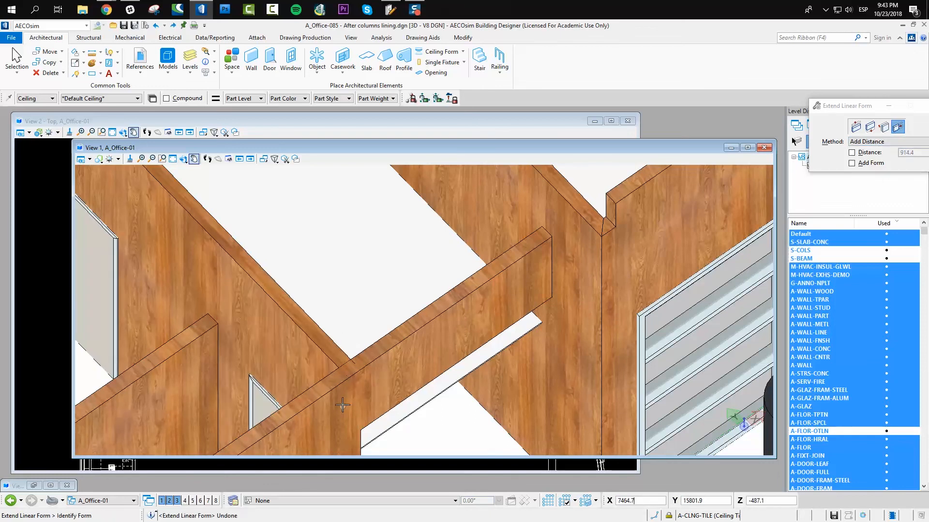
{"action": "scroll", "coordinate": [342, 406], "scroll_direction": "down", "scroll_amount": 3}
{"action": "scroll", "coordinate": [348, 412], "scroll_direction": "up", "scroll_amount": 3}
{"action": "scroll", "coordinate": [353, 416], "scroll_direction": "down", "scroll_amount": 2}
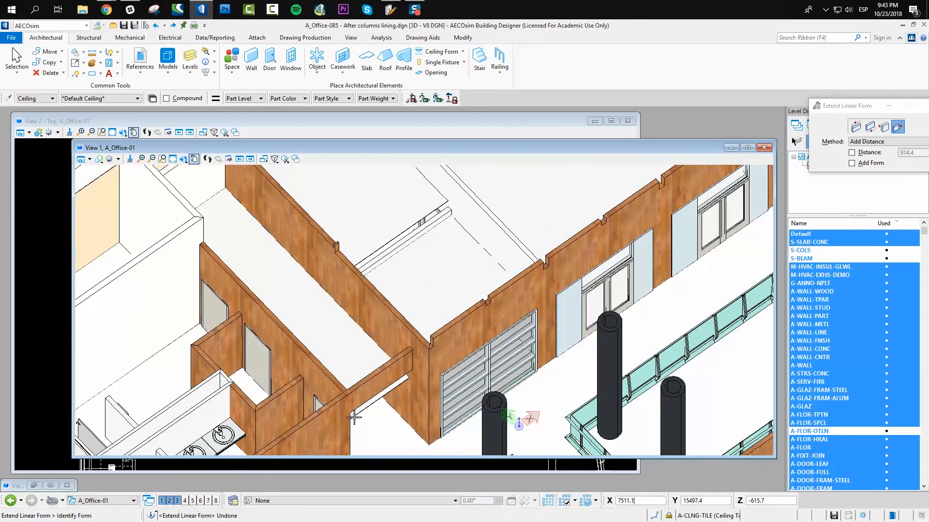
Examine the flooded ceilings over the corridor, adjoining rooms and large office, and how they meet the surrounding walls, in the 3D view.
{"action": "scroll", "coordinate": [392, 315], "scroll_direction": "down", "scroll_amount": 3}
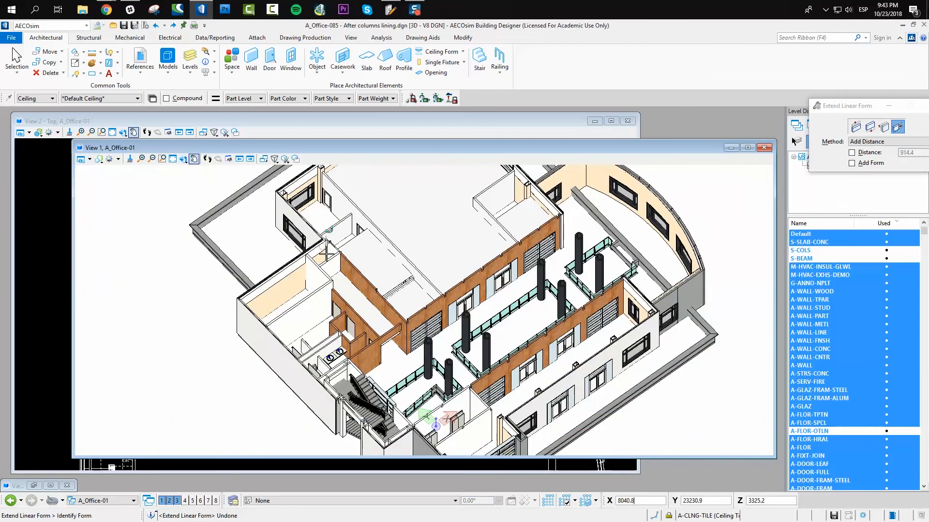
{"action": "scroll", "coordinate": [384, 279], "scroll_direction": "up", "scroll_amount": 3}
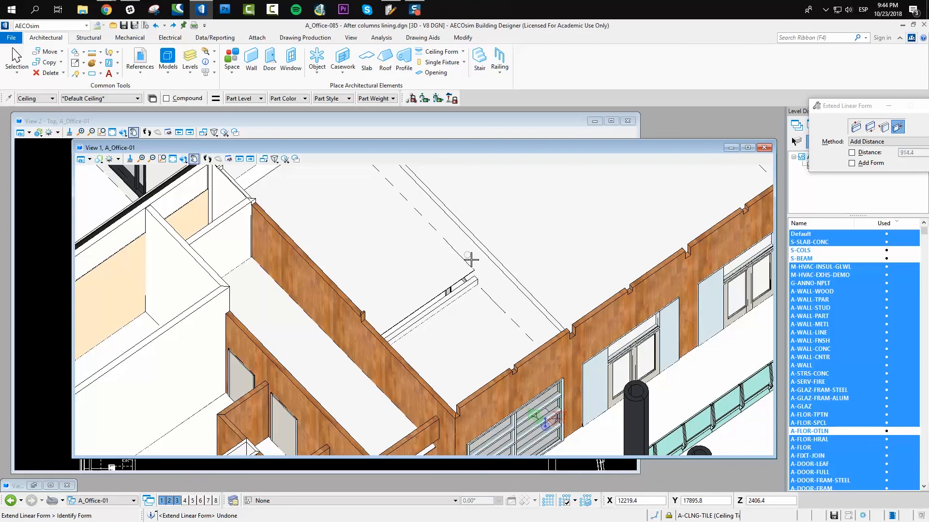
{"action": "scroll", "coordinate": [471, 261], "scroll_direction": "down", "scroll_amount": 3}
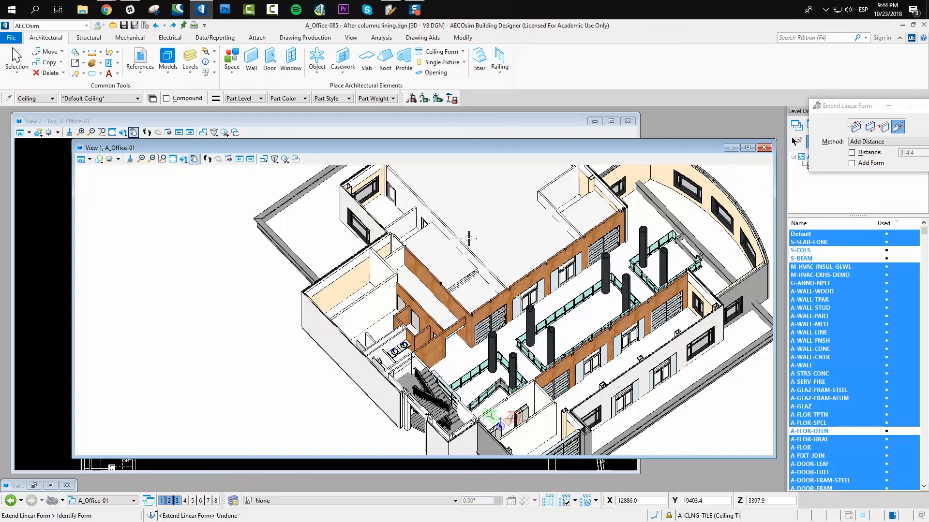
{"action": "scroll", "coordinate": [452, 331], "scroll_direction": "up", "scroll_amount": 4}
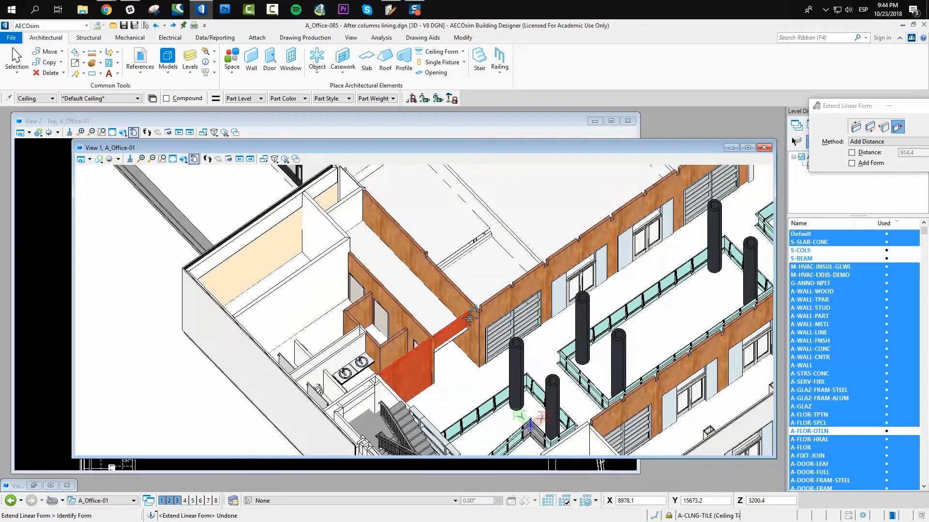
{"action": "scroll", "coordinate": [419, 382], "scroll_direction": "up", "scroll_amount": 2}
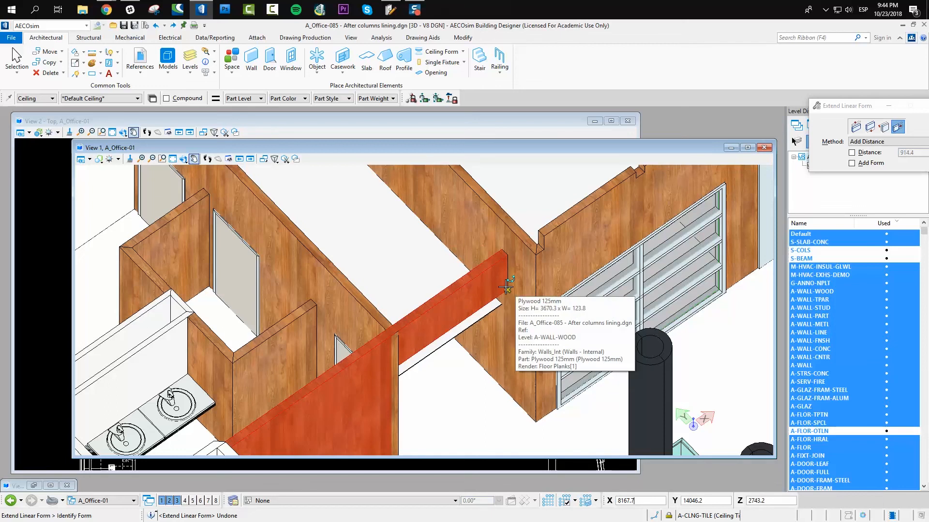
{"action": "scroll", "coordinate": [504, 292], "scroll_direction": "down", "scroll_amount": 2}
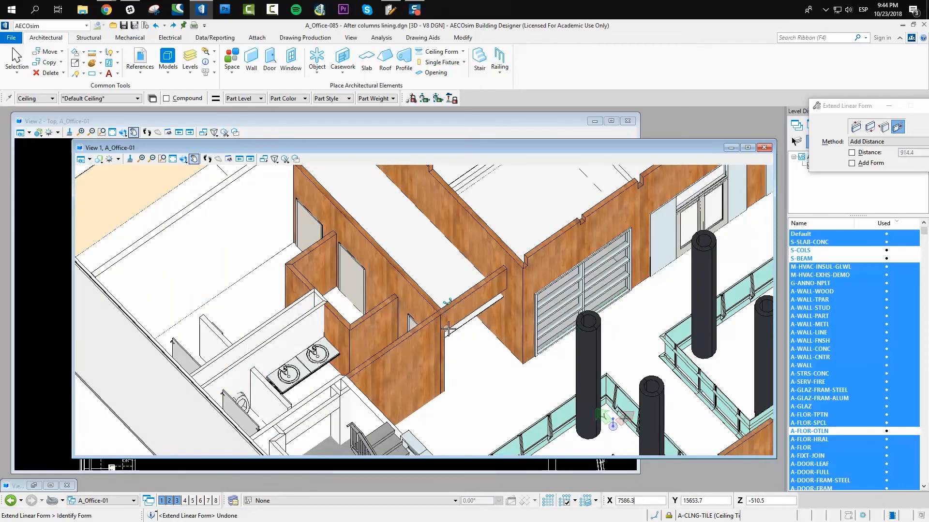
{"action": "scroll", "coordinate": [435, 333], "scroll_direction": "down", "scroll_amount": 3}
{"action": "scroll", "coordinate": [460, 227], "scroll_direction": "up", "scroll_amount": 2}
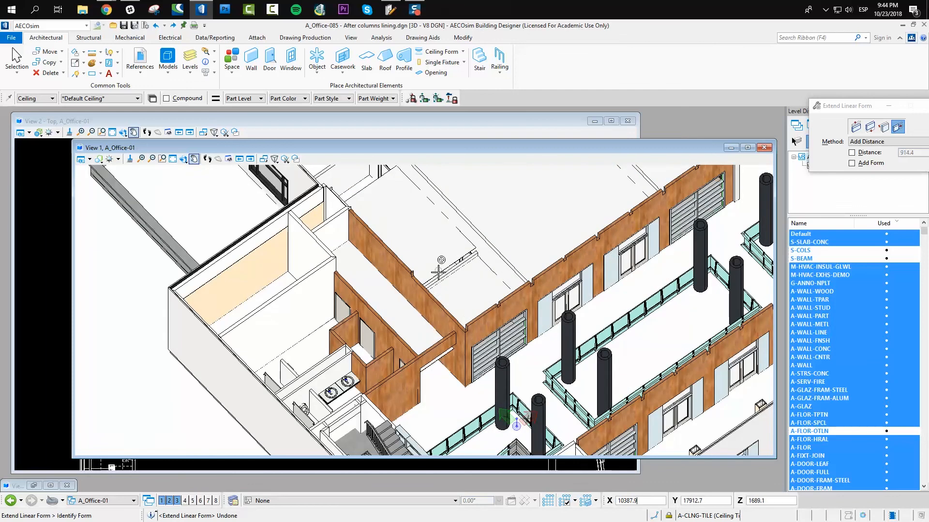
{"action": "scroll", "coordinate": [439, 273], "scroll_direction": "up", "scroll_amount": 4}
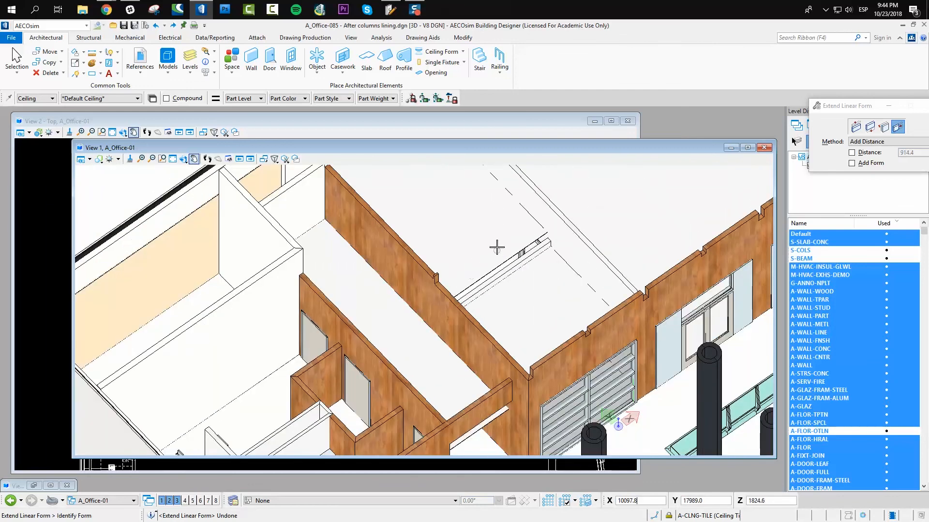
{"action": "scroll", "coordinate": [497, 248], "scroll_direction": "down", "scroll_amount": 2}
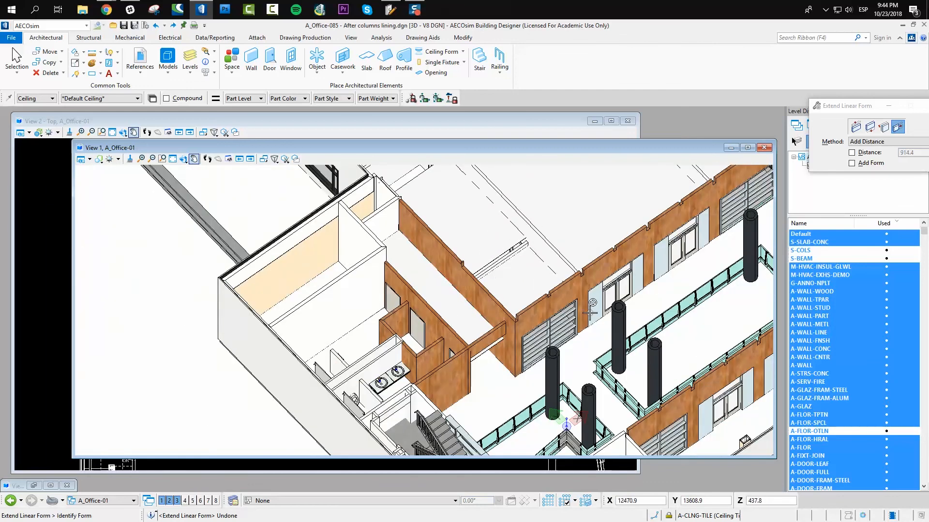
{"action": "scroll", "coordinate": [590, 312], "scroll_direction": "down", "scroll_amount": 4}
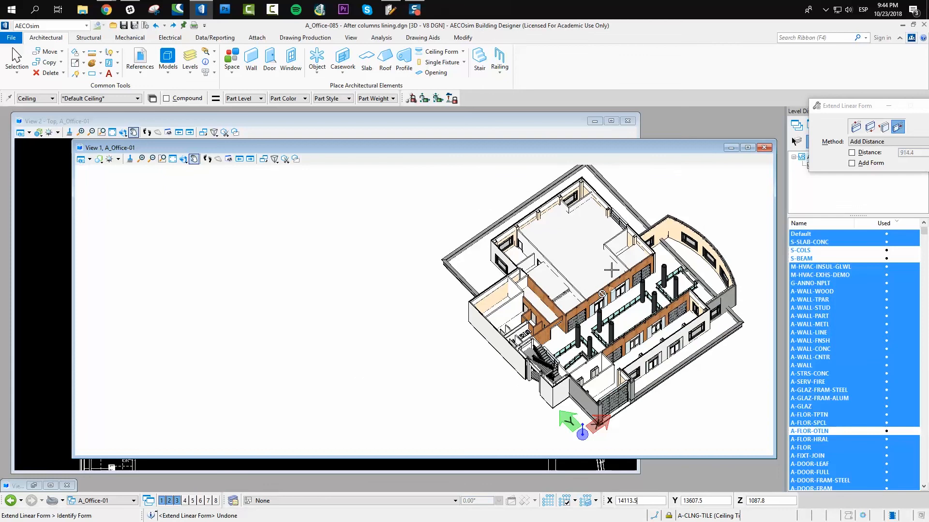
{"action": "scroll", "coordinate": [656, 238], "scroll_direction": "up", "scroll_amount": 4}
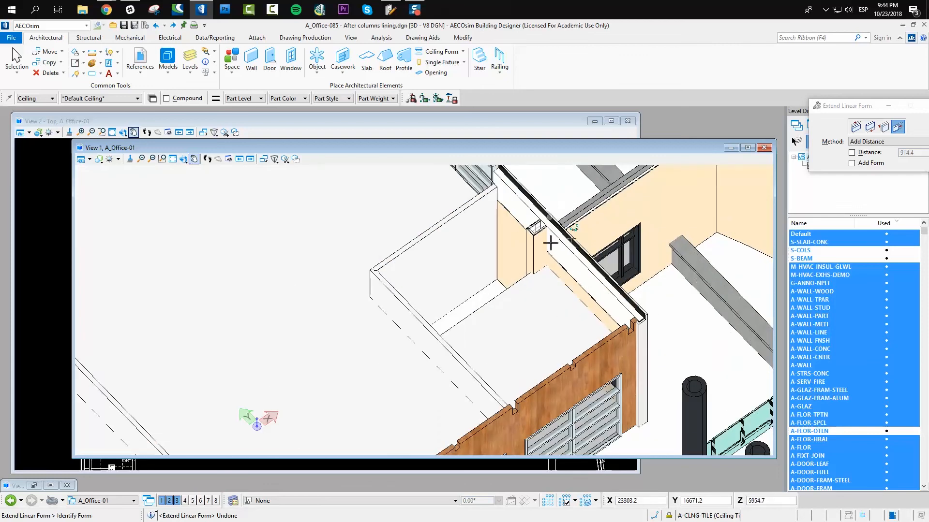
{"action": "scroll", "coordinate": [657, 327], "scroll_direction": "down", "scroll_amount": 2}
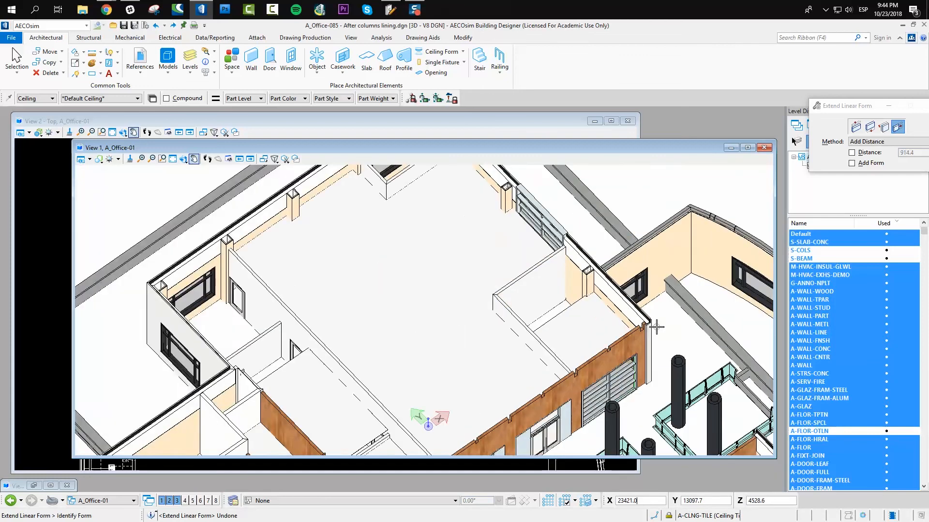
{"action": "scroll", "coordinate": [657, 327], "scroll_direction": "down", "scroll_amount": 4}
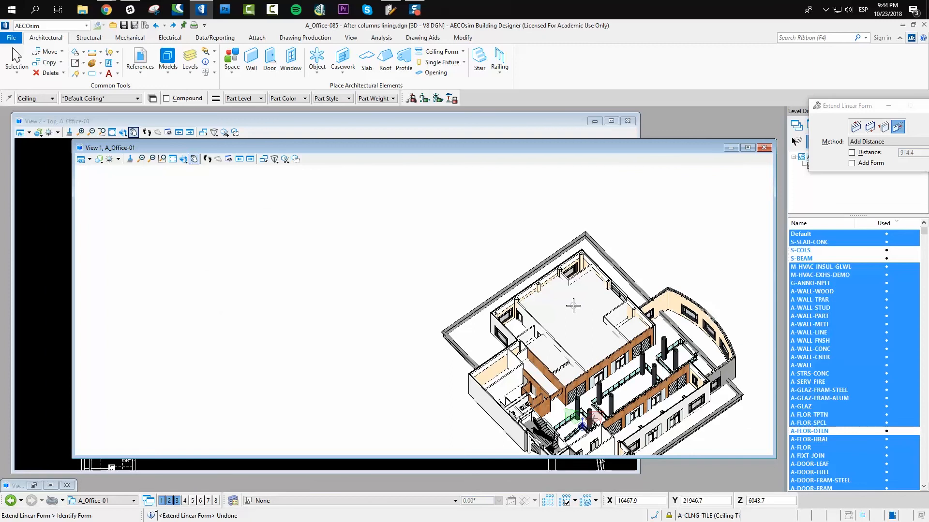